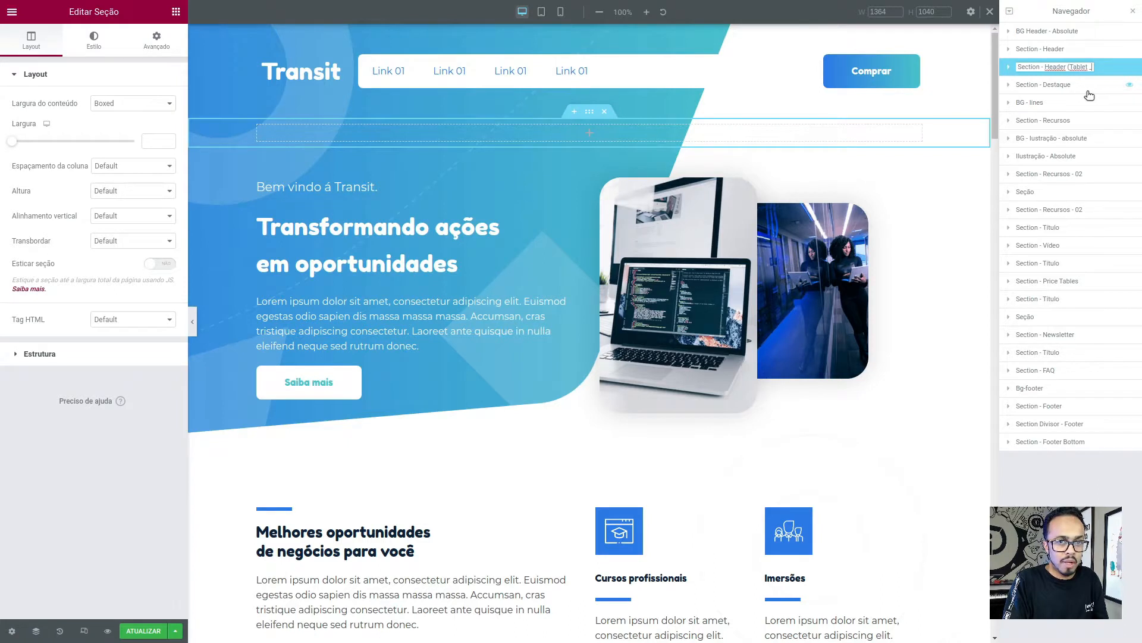
Finish renaming the empty section below the header as "Section - Header (Tablet - Mobile)"
text(Mobile)
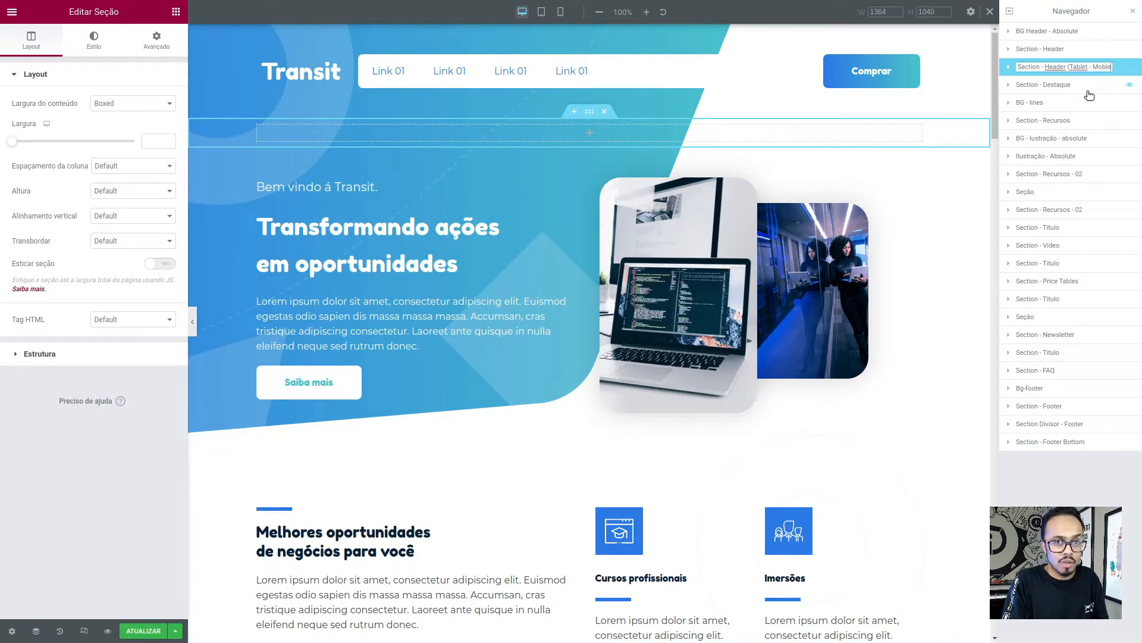
key(Return)
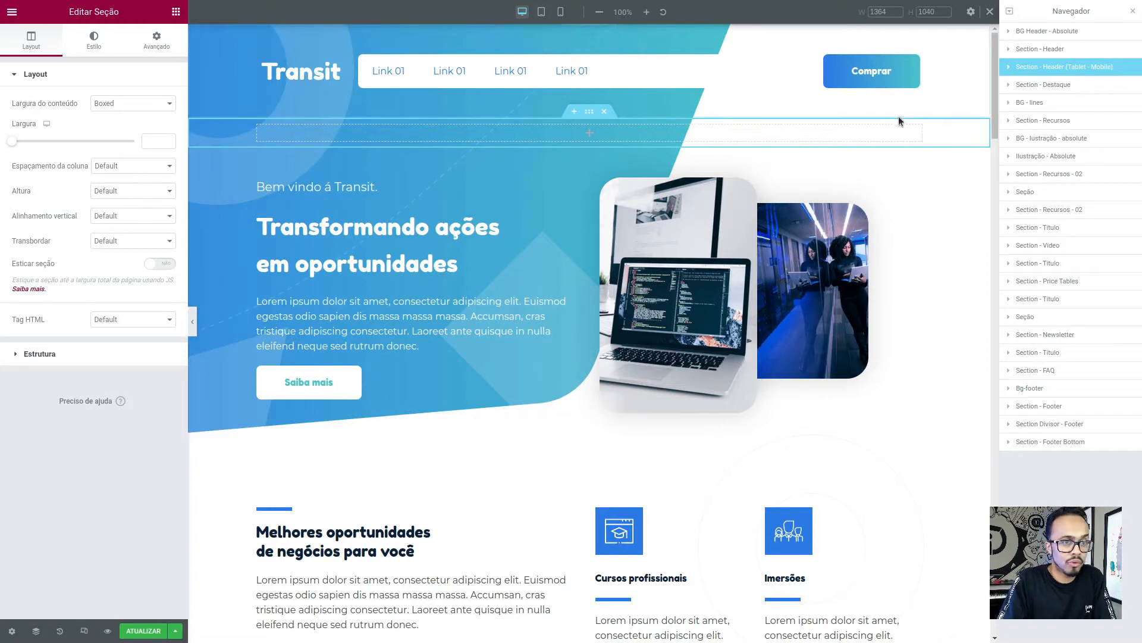
Switch the responsive preview to tablet and set its width to 1024
click(542, 13)
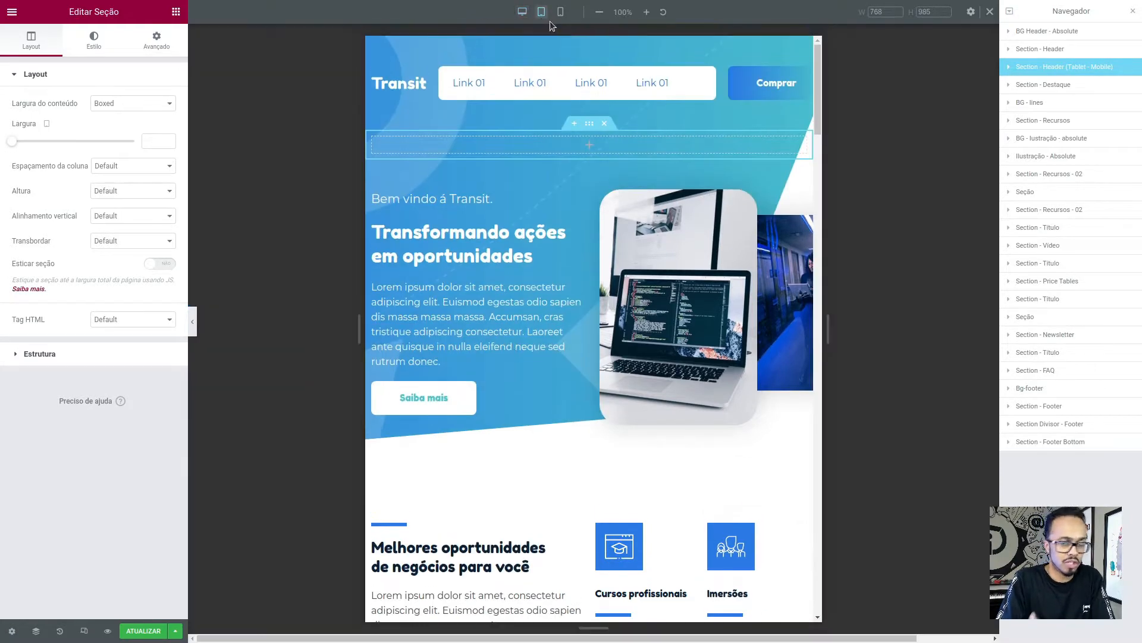
drag(892, 12, 865, 13)
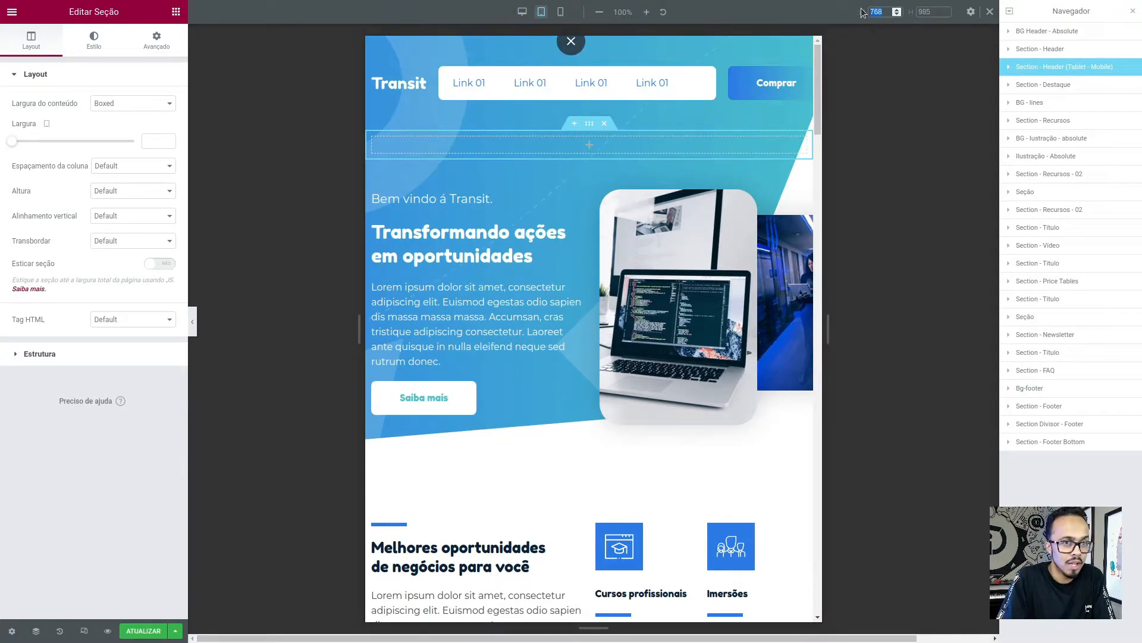
text(1024)
key(Return)
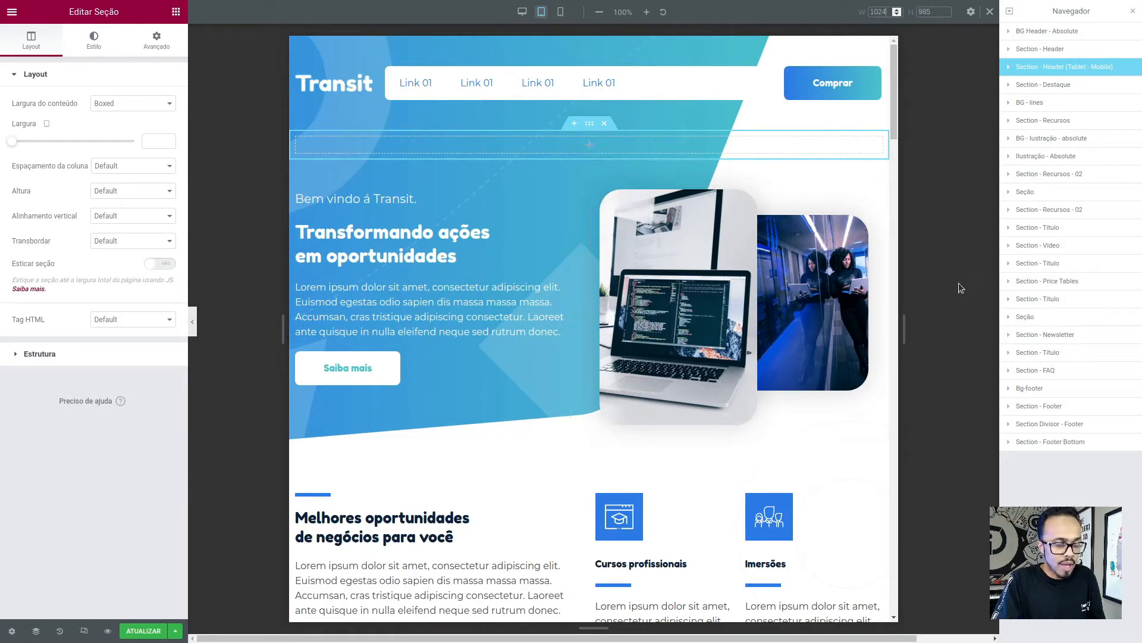
Switch to the Figma design and check the dimensions of the Tablet frame and its Container
key(alt+Tab)
click(258, 101)
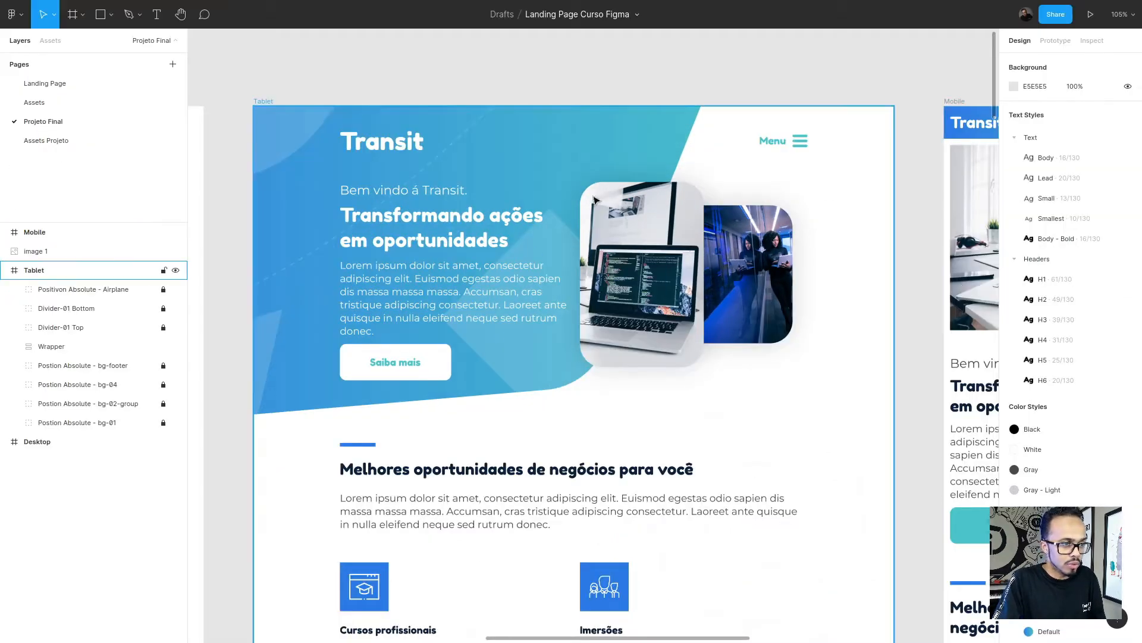
click(258, 101)
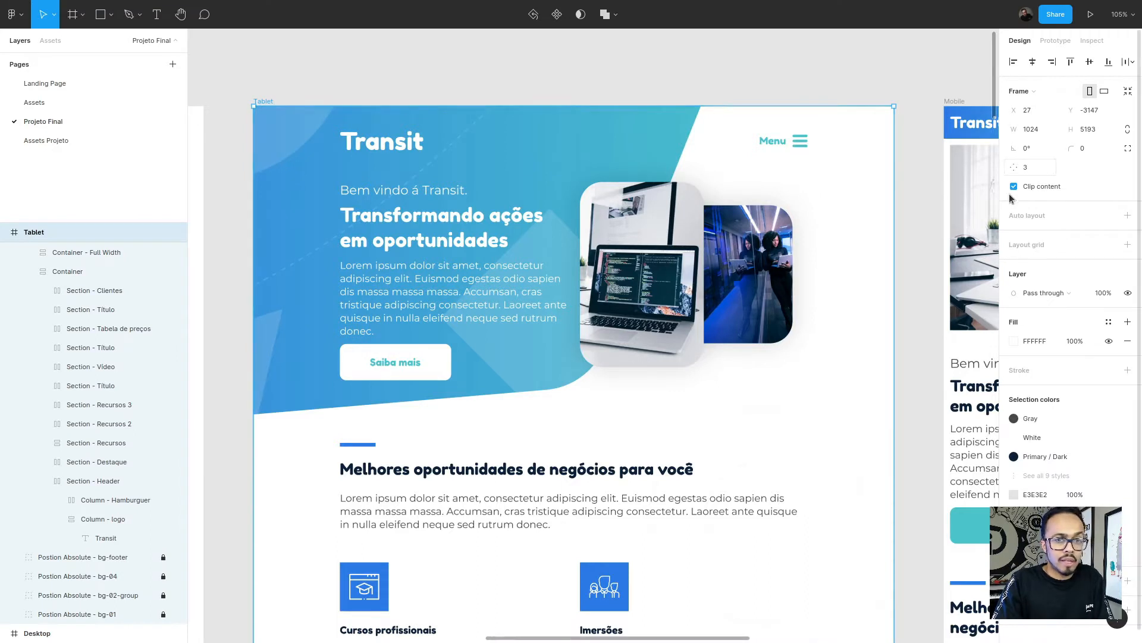
click(74, 272)
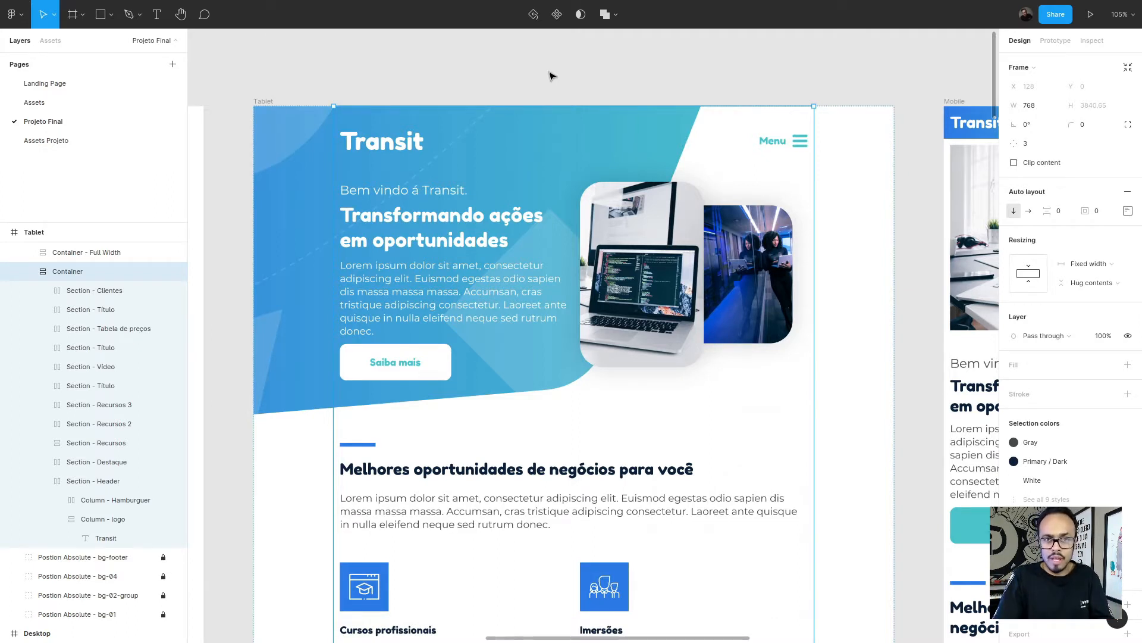
click(444, 103)
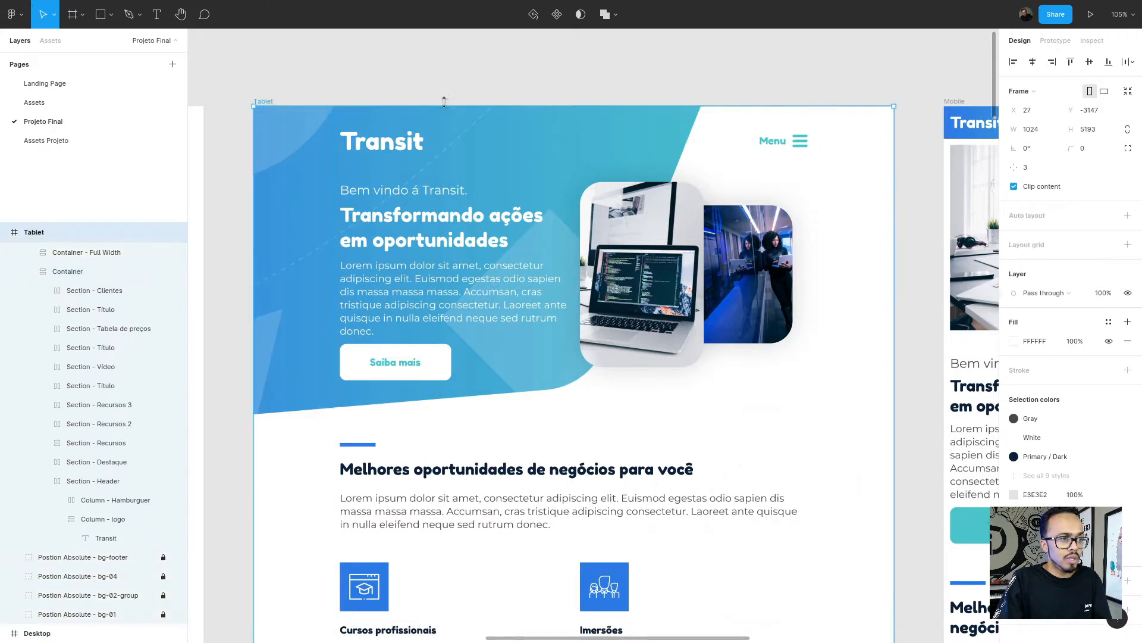
click(476, 95)
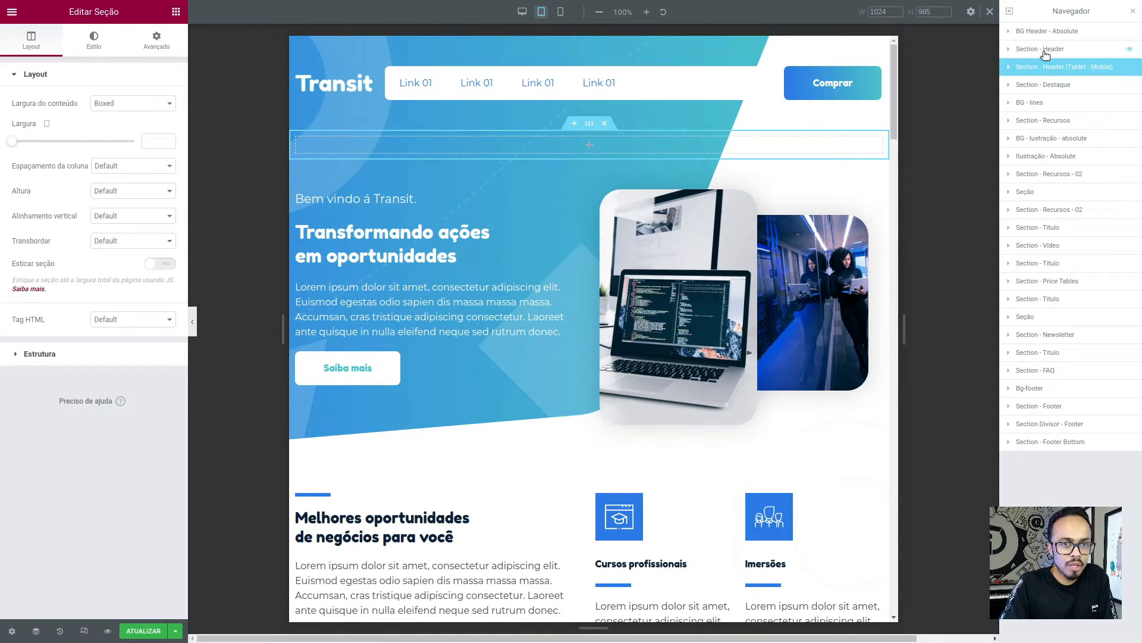
In Elementor, set Section - Header to be hidden on tablet and mobile
click(1049, 52)
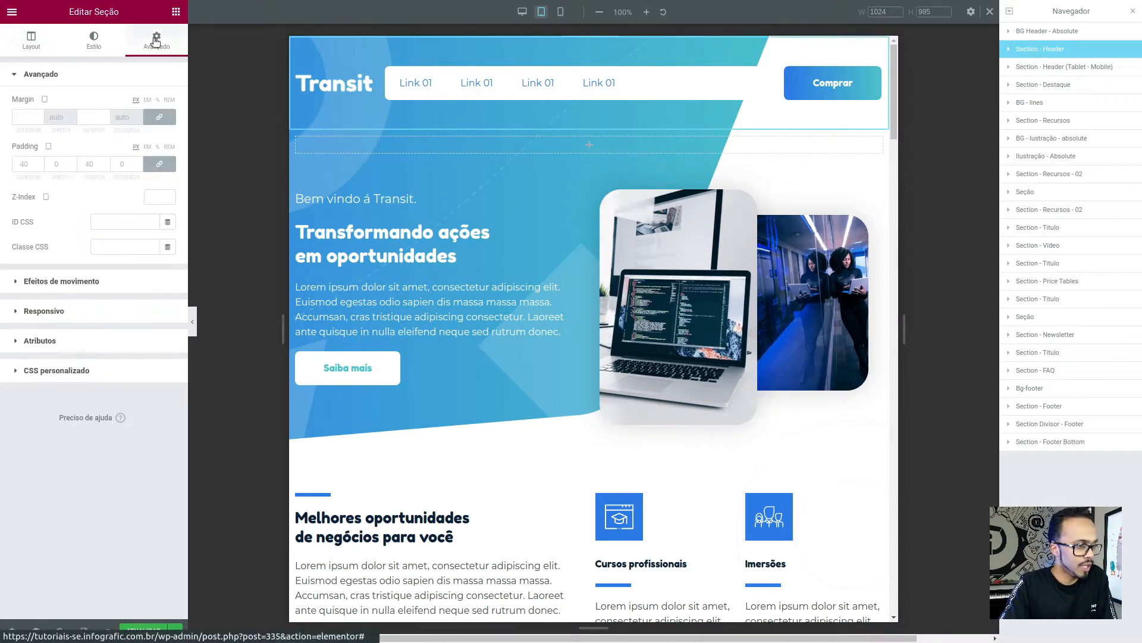
click(77, 312)
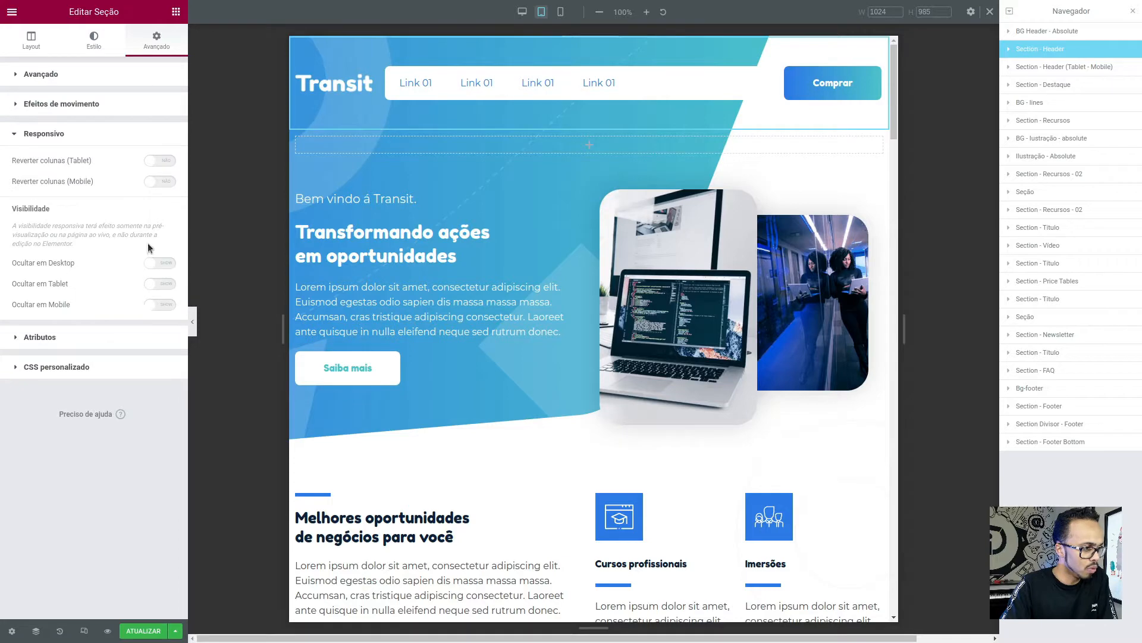
click(156, 284)
click(161, 304)
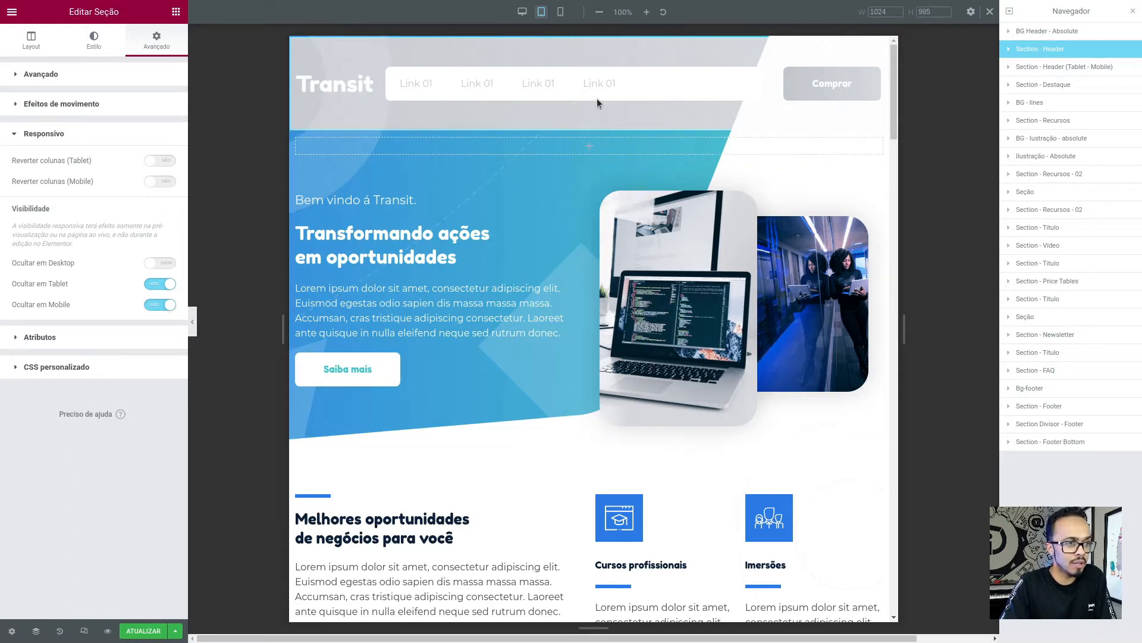
Preview the tablet layout without the editing panels, and hide Section - Header from the editing canvas
click(195, 321)
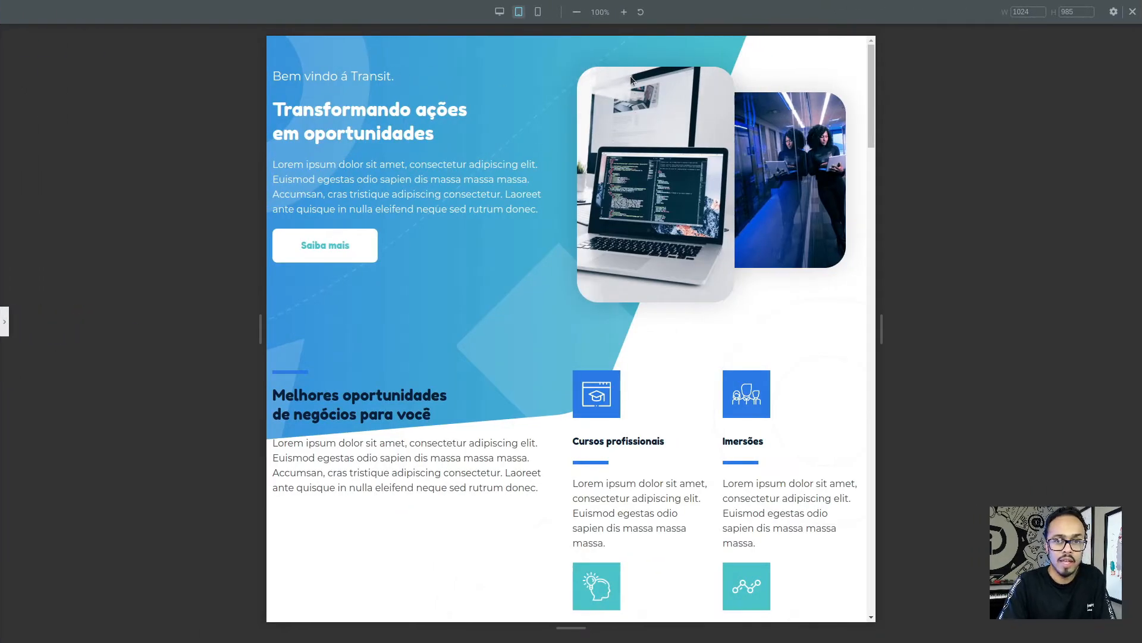
click(4, 326)
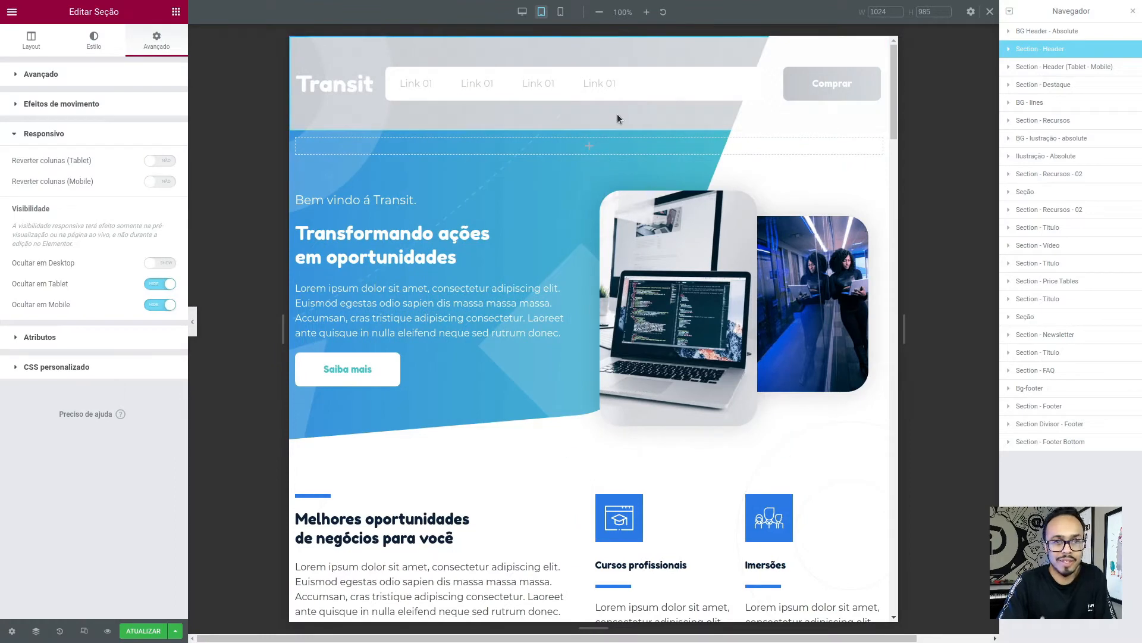
click(1130, 51)
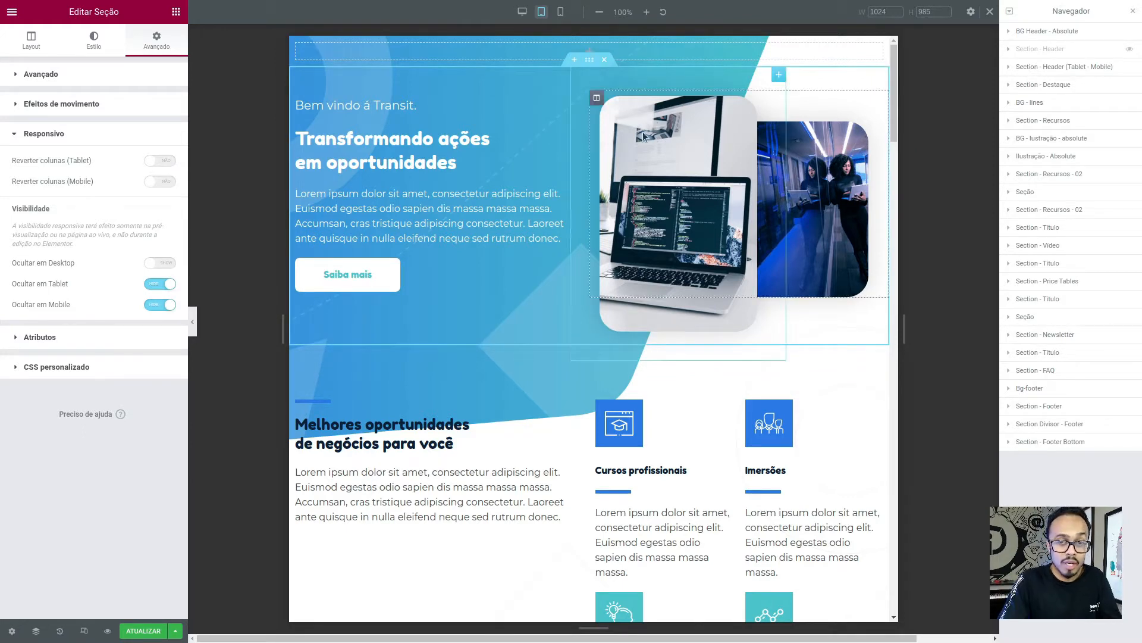
click(1130, 50)
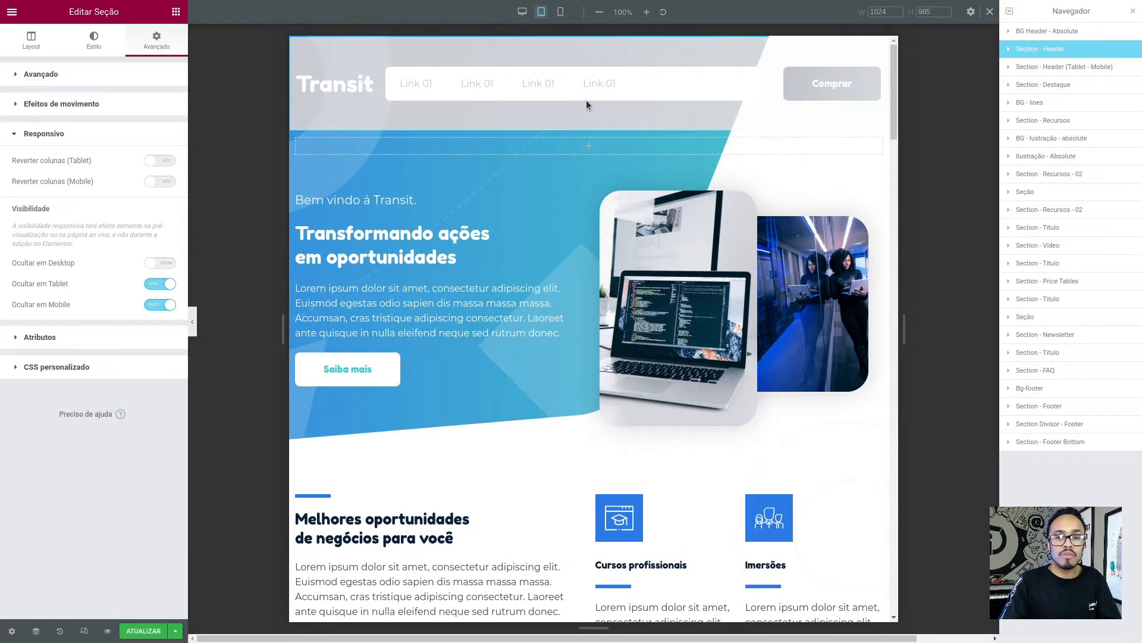
click(1129, 50)
Set Section - Header (Tablet - Mobile) to be hidden on desktop
click(1047, 67)
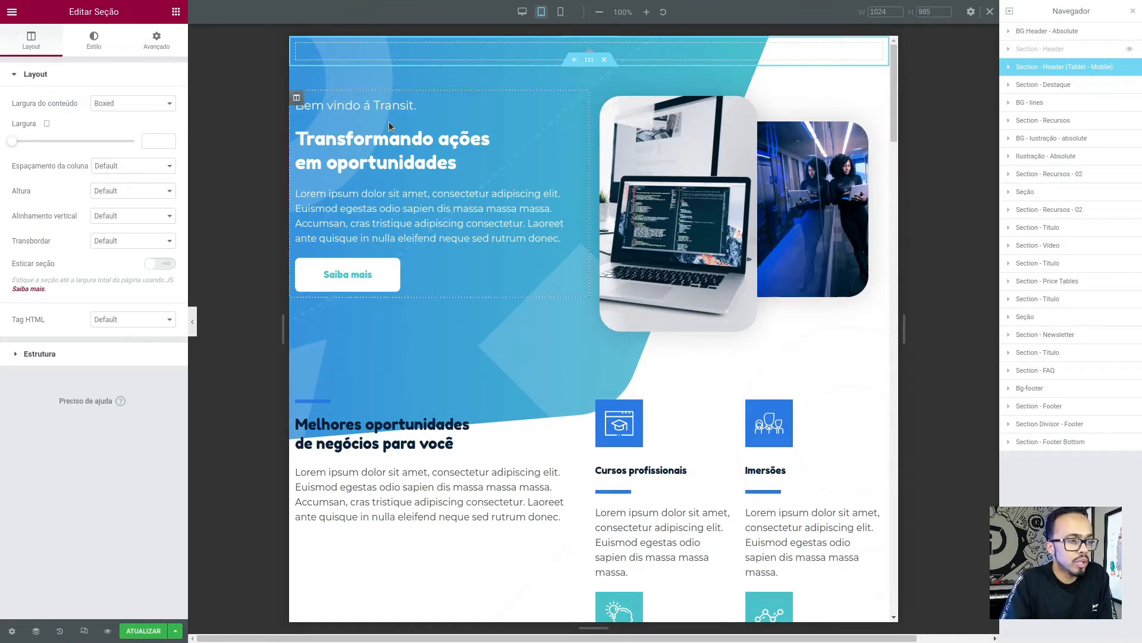
click(156, 40)
click(123, 312)
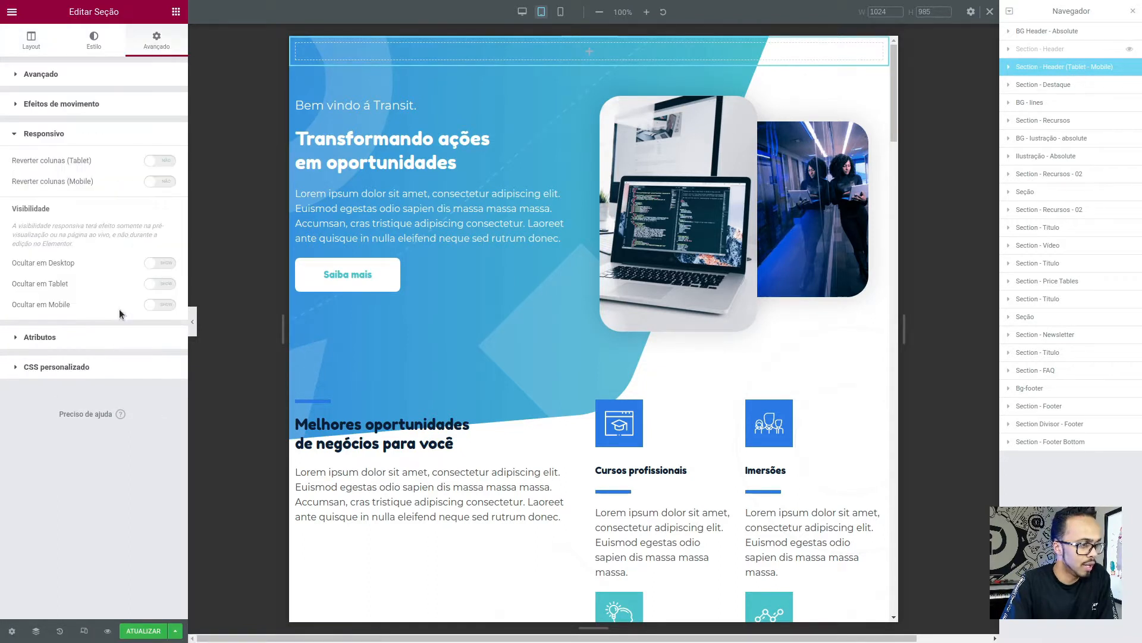
click(169, 264)
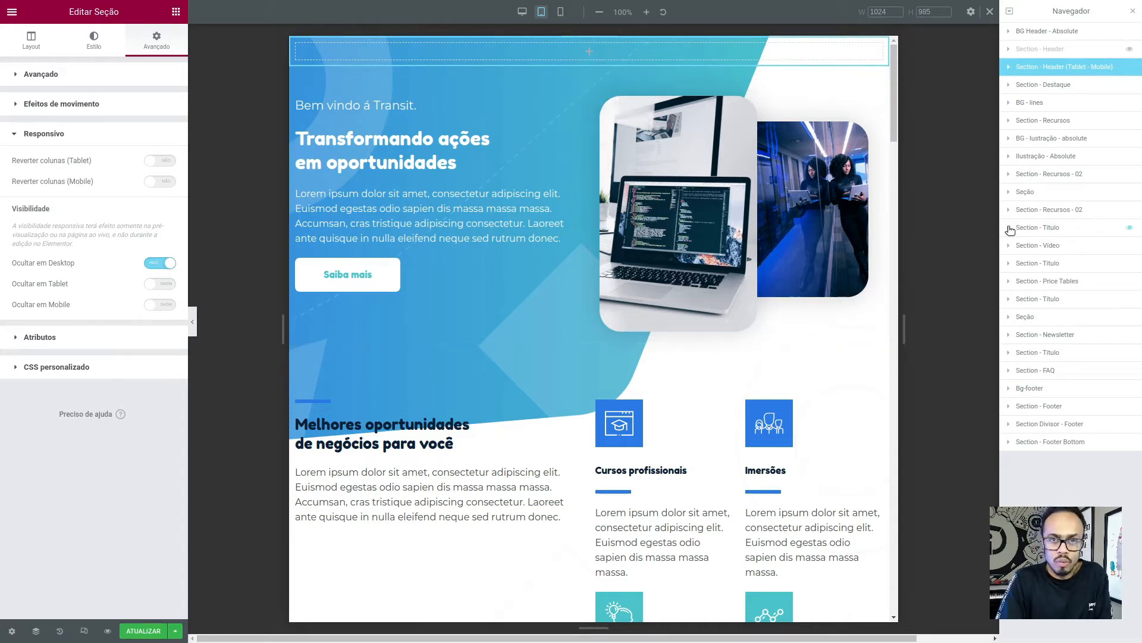
Find the Acordeão widget and add it to the empty Section - Header (Tablet - Mobile)
click(176, 11)
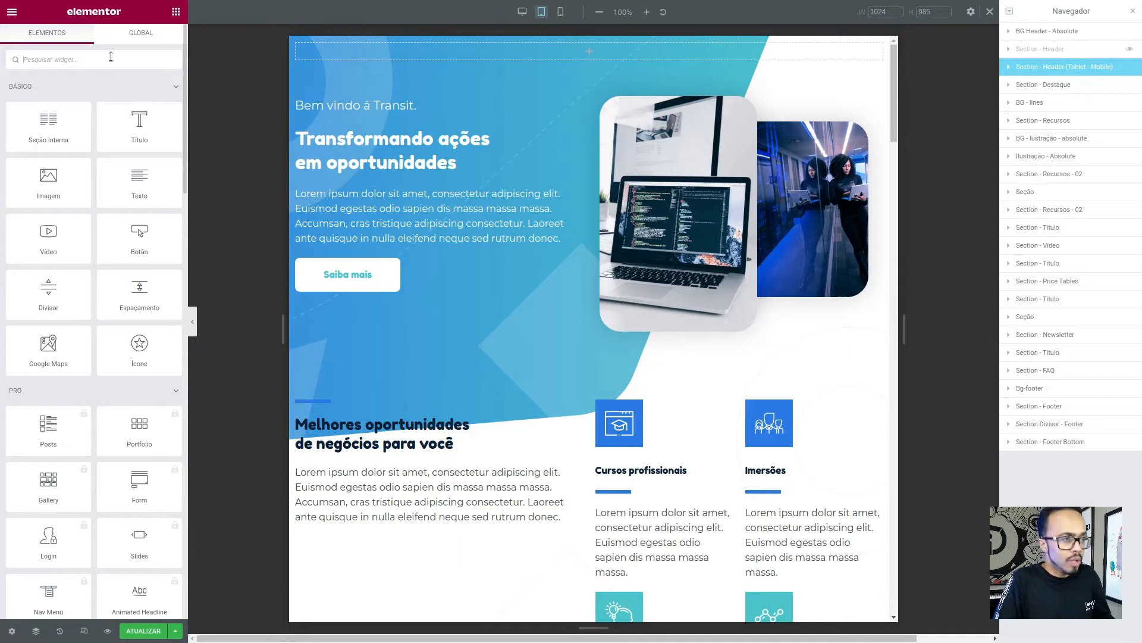
text(ac)
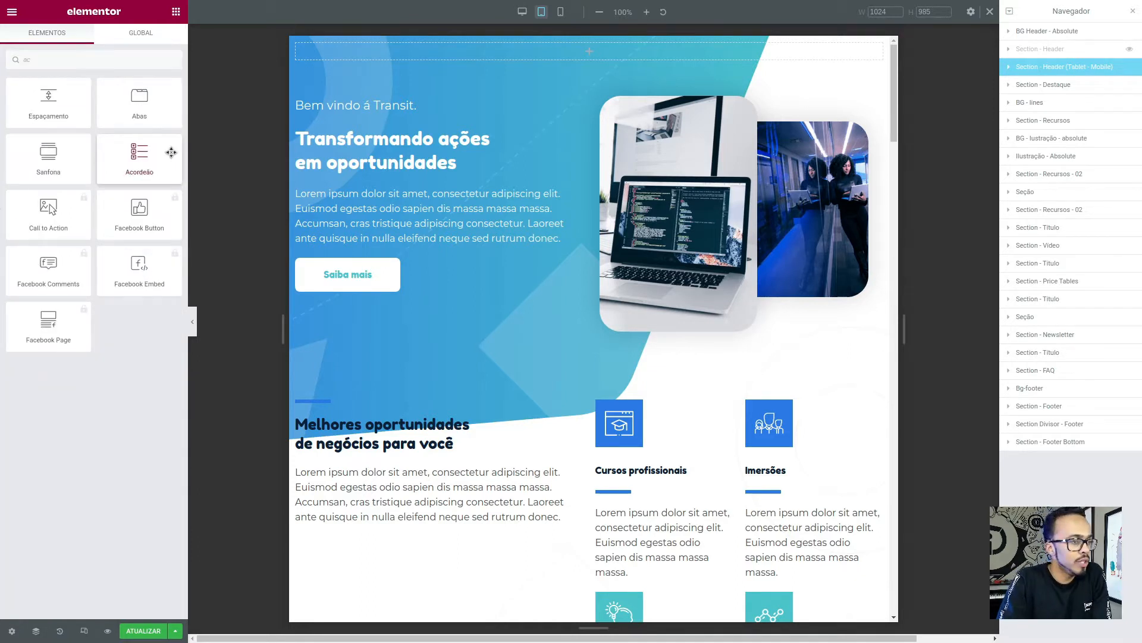
drag(149, 157, 615, 56)
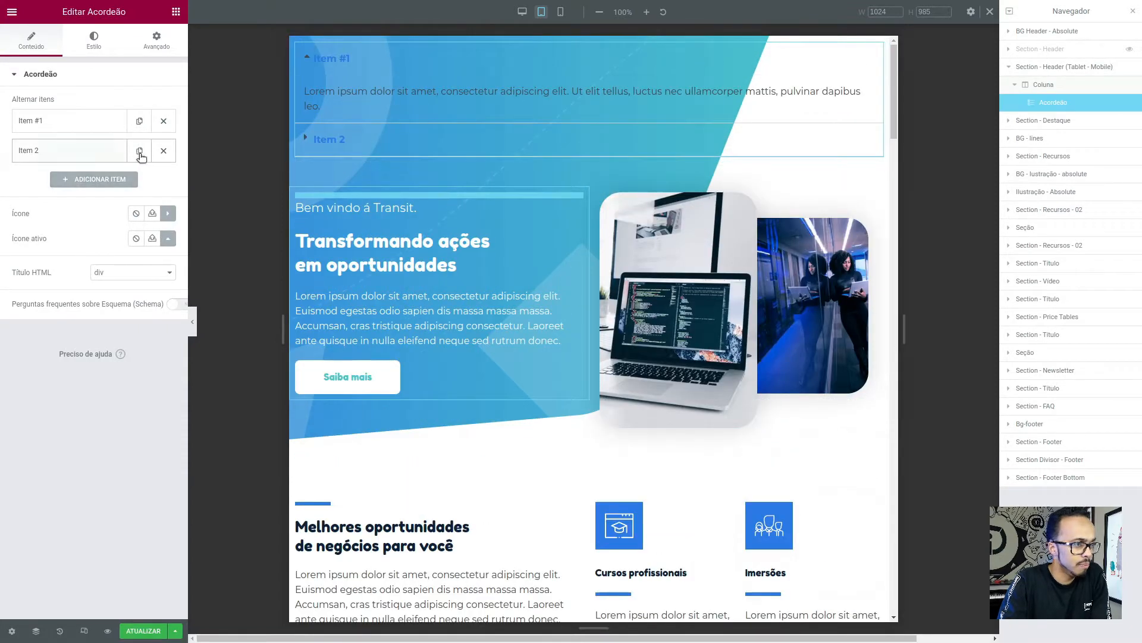
Remove the accordion's second item and set the remaining item's title to "Menu"
click(164, 150)
click(69, 120)
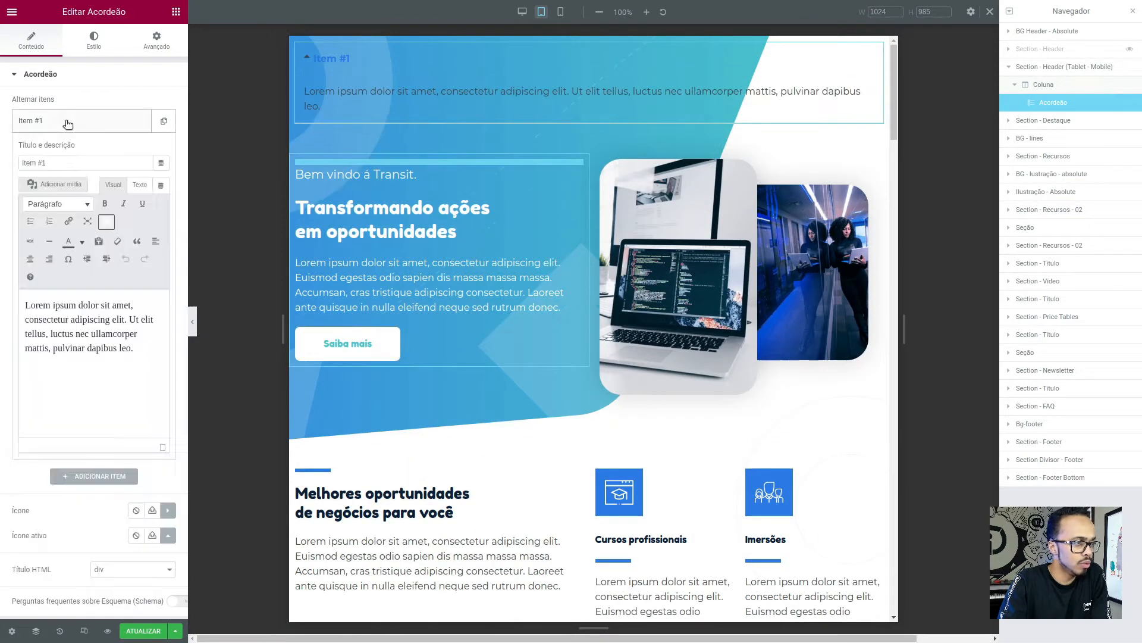
drag(96, 162, 1, 152)
text(Menu)
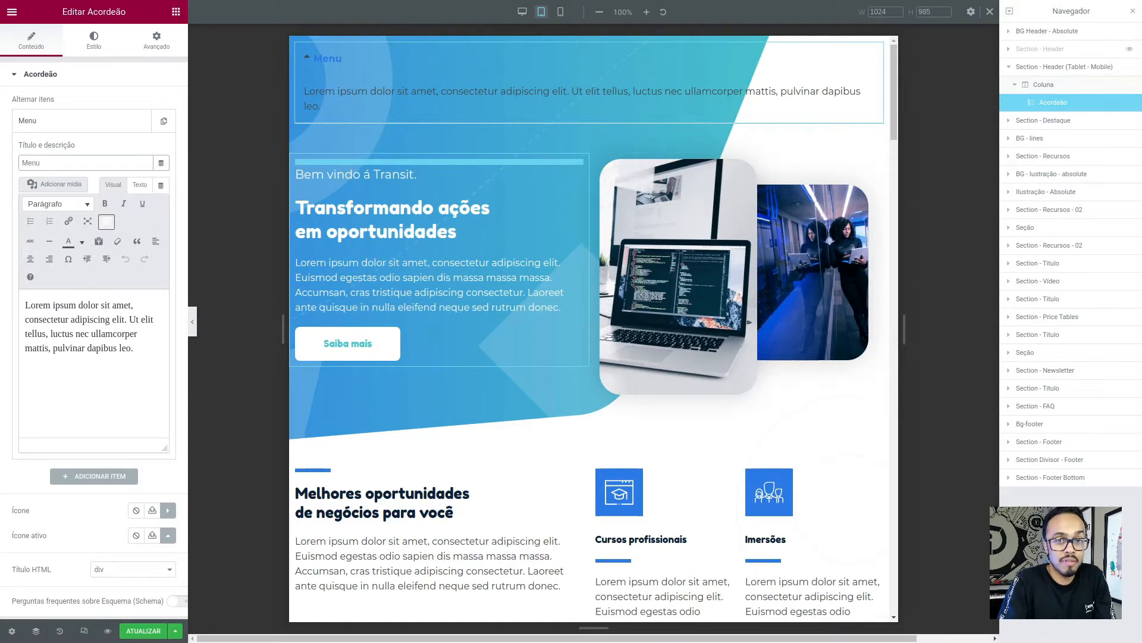
Set the boxed content width of Section - Header (Tablet - Mobile) to 768 and compare it with the Figma tablet design
click(1065, 67)
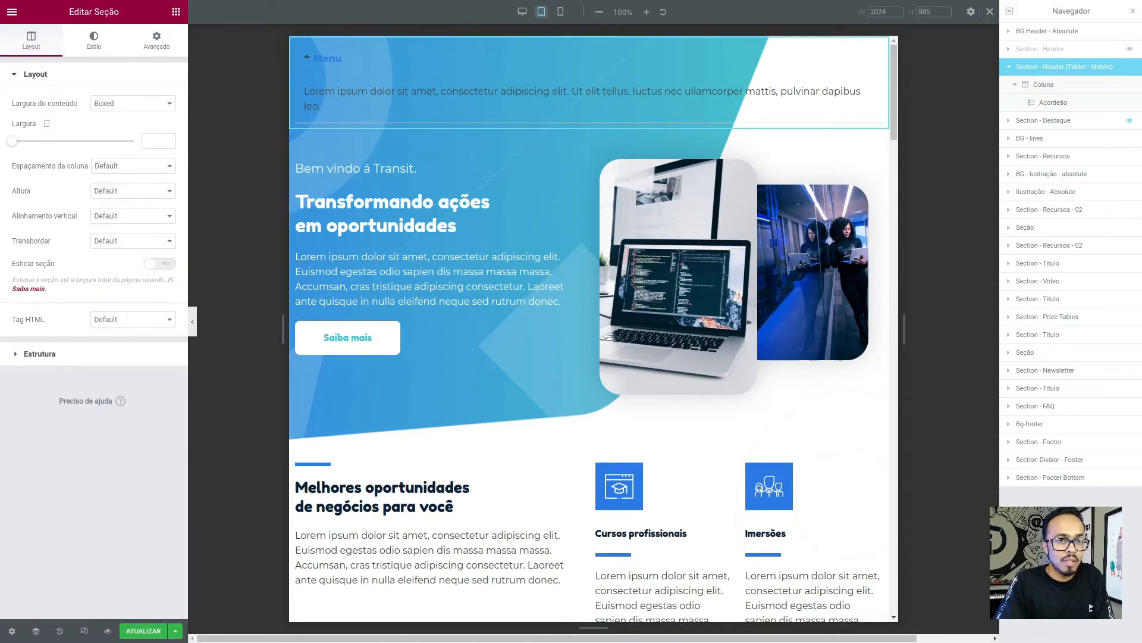
click(152, 141)
text(768)
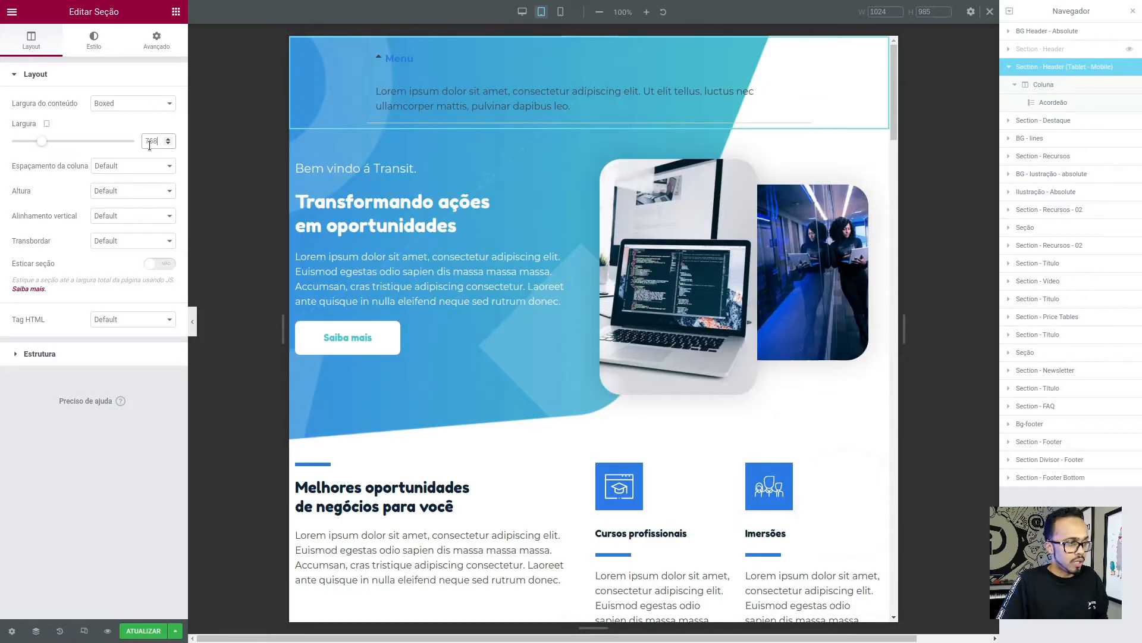
key(alt+Tab)
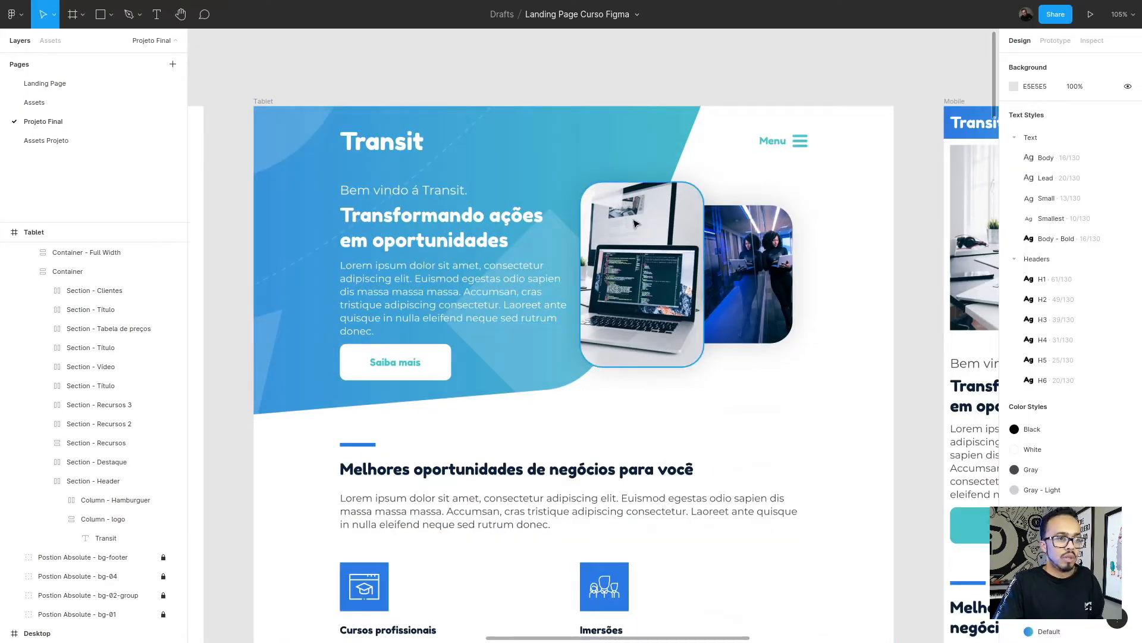
key(alt+Tab)
Search all icons for "lis" and set the Menu accordion's normal icon to List ul
click(589, 89)
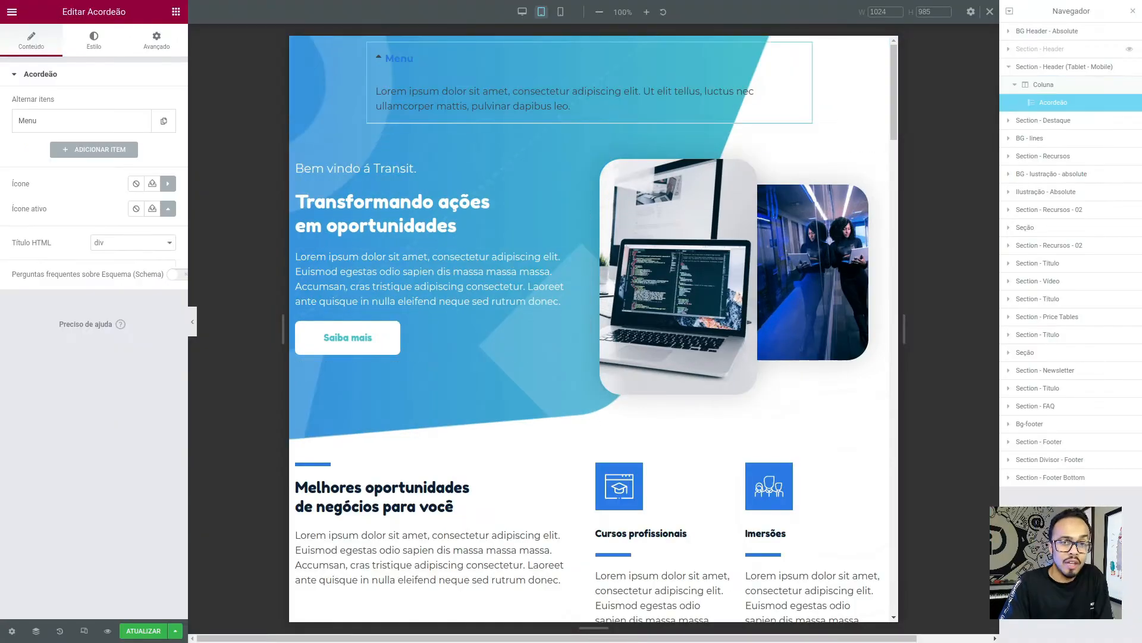
click(167, 185)
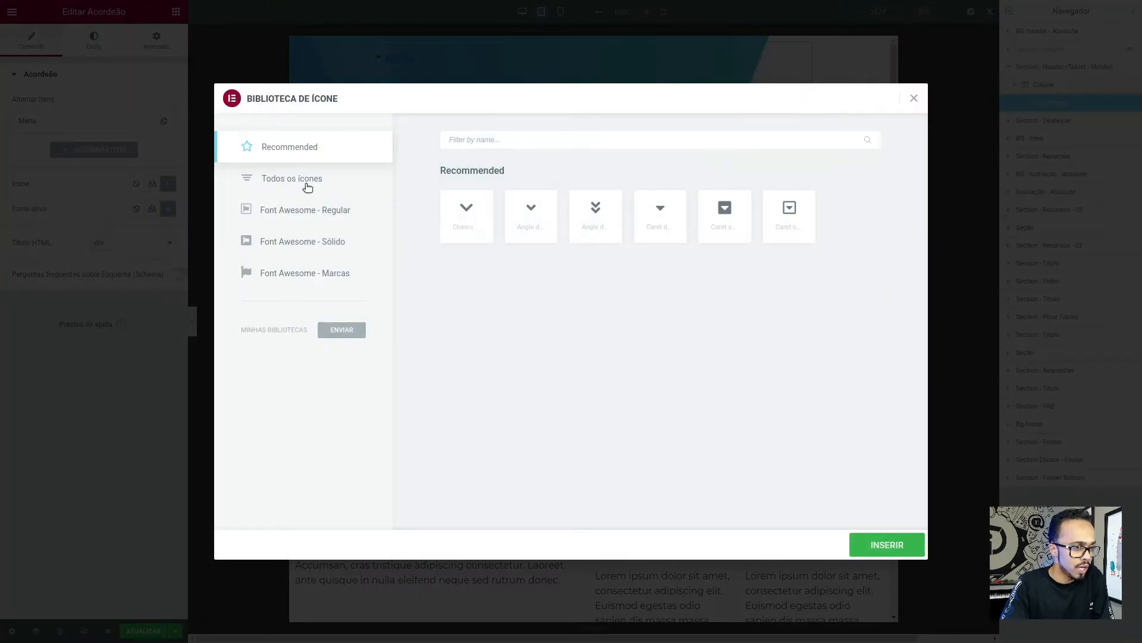
click(308, 187)
click(531, 140)
text(lis)
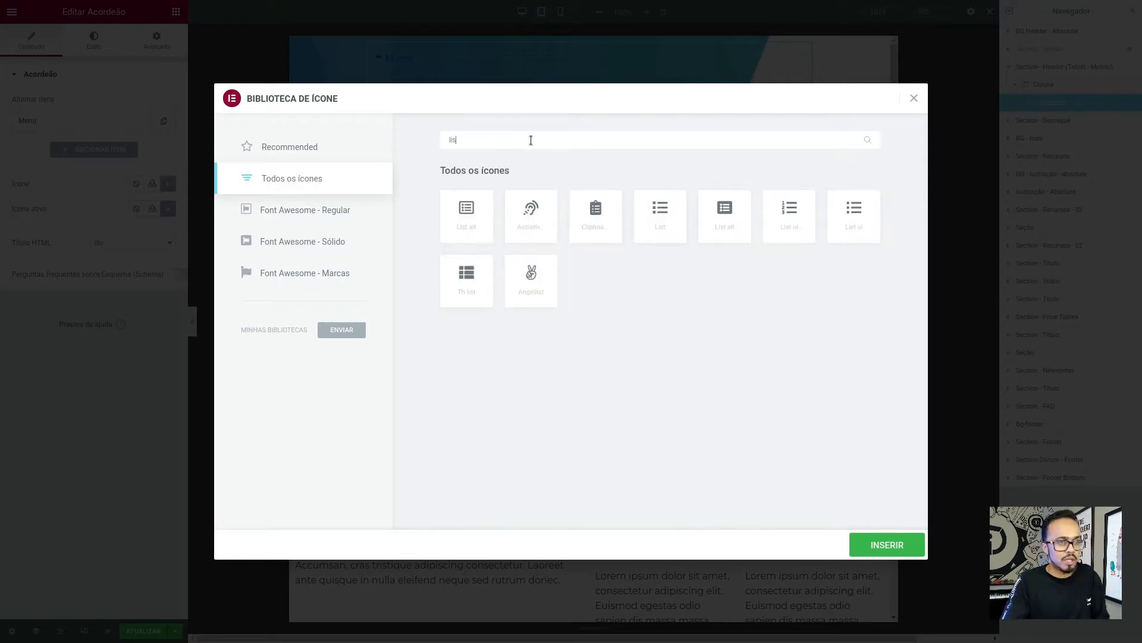
click(659, 221)
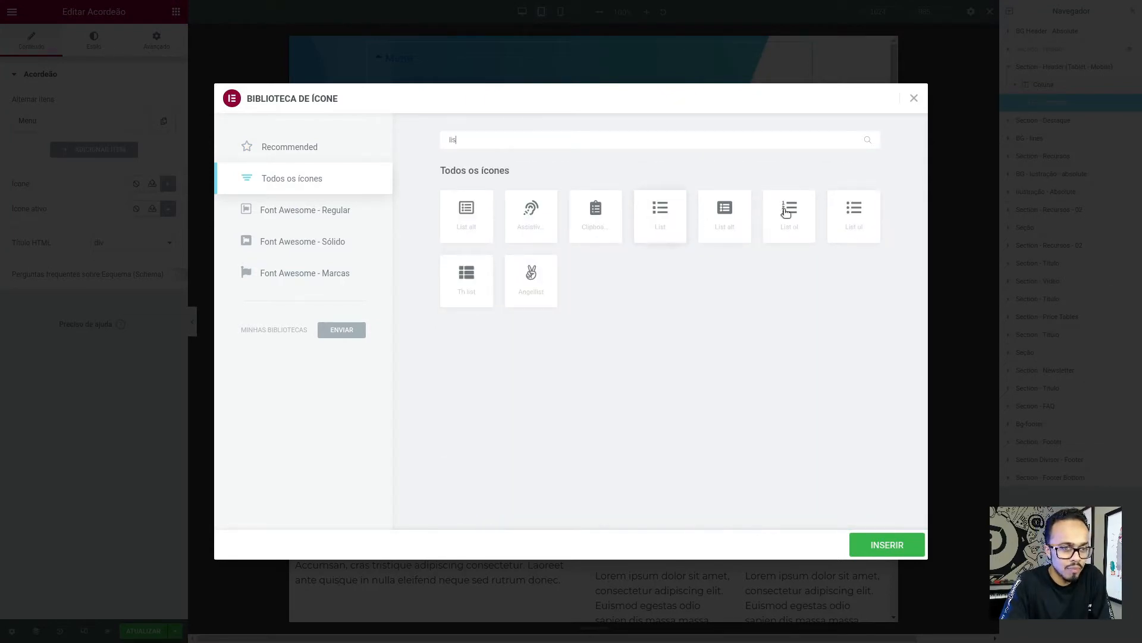
click(860, 221)
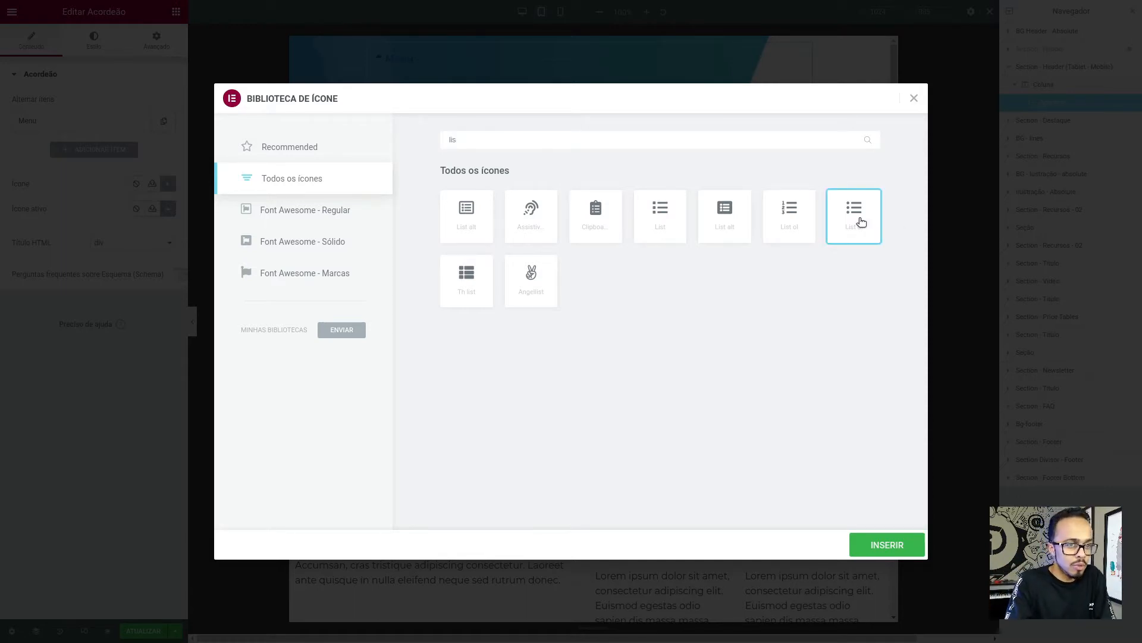
click(886, 544)
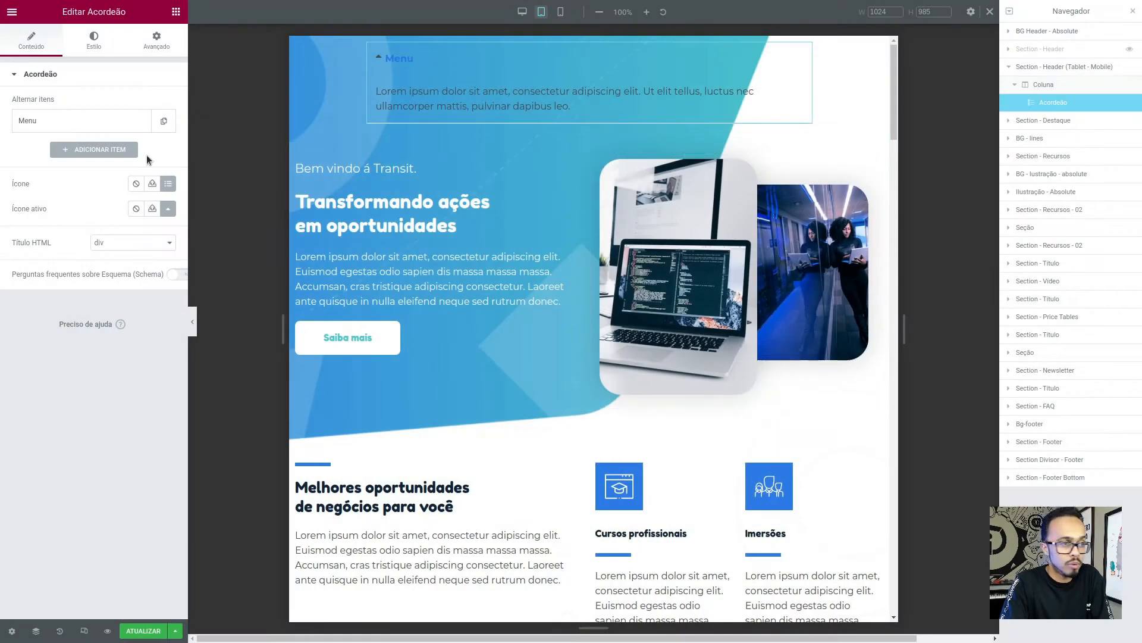
Search all icons for "lis" and set the Menu accordion's active icon to List ul
click(168, 208)
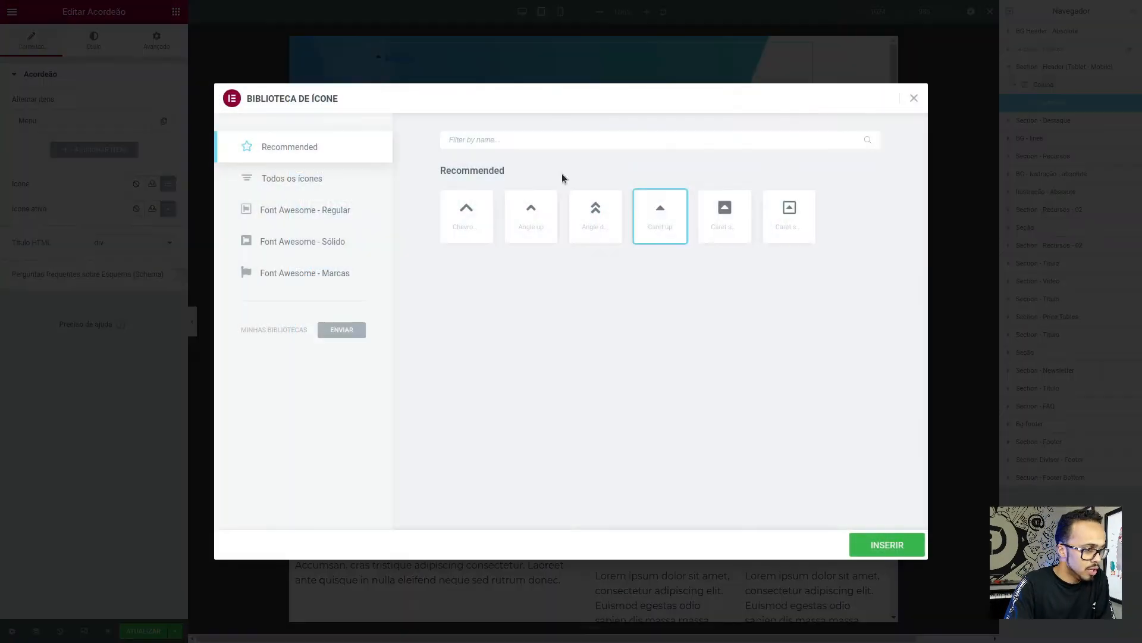
text(lis)
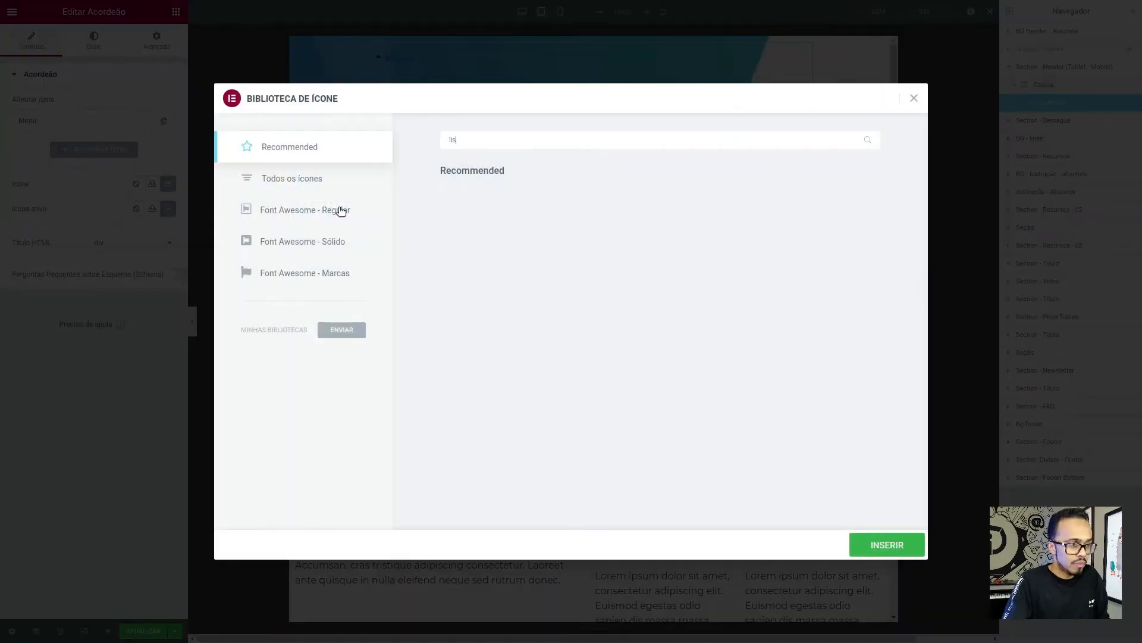
click(326, 185)
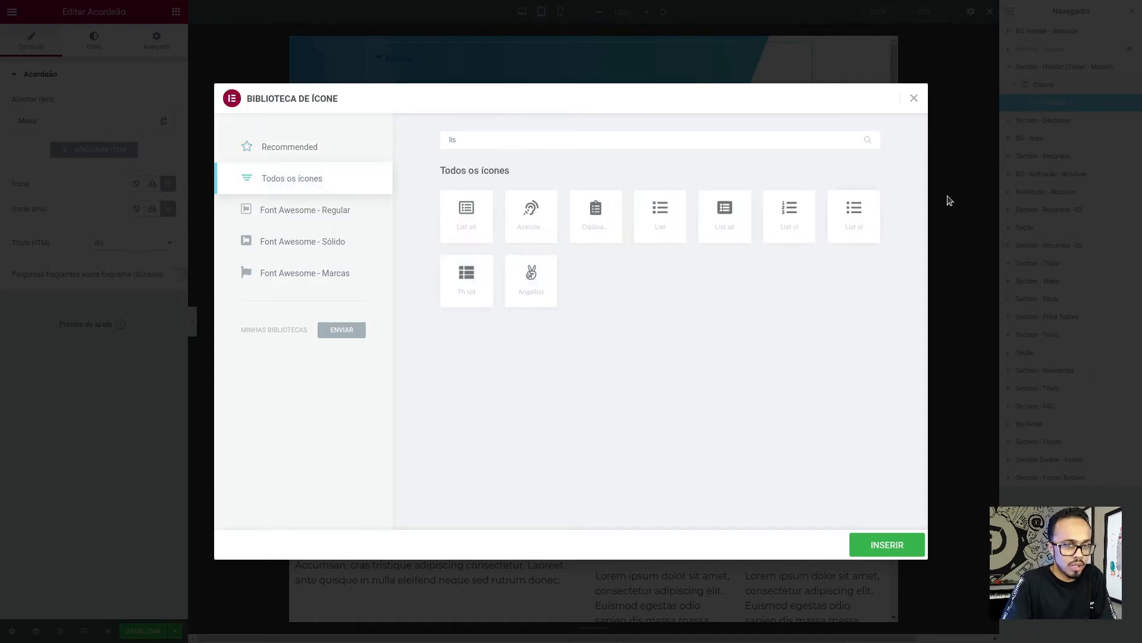
click(854, 213)
click(879, 546)
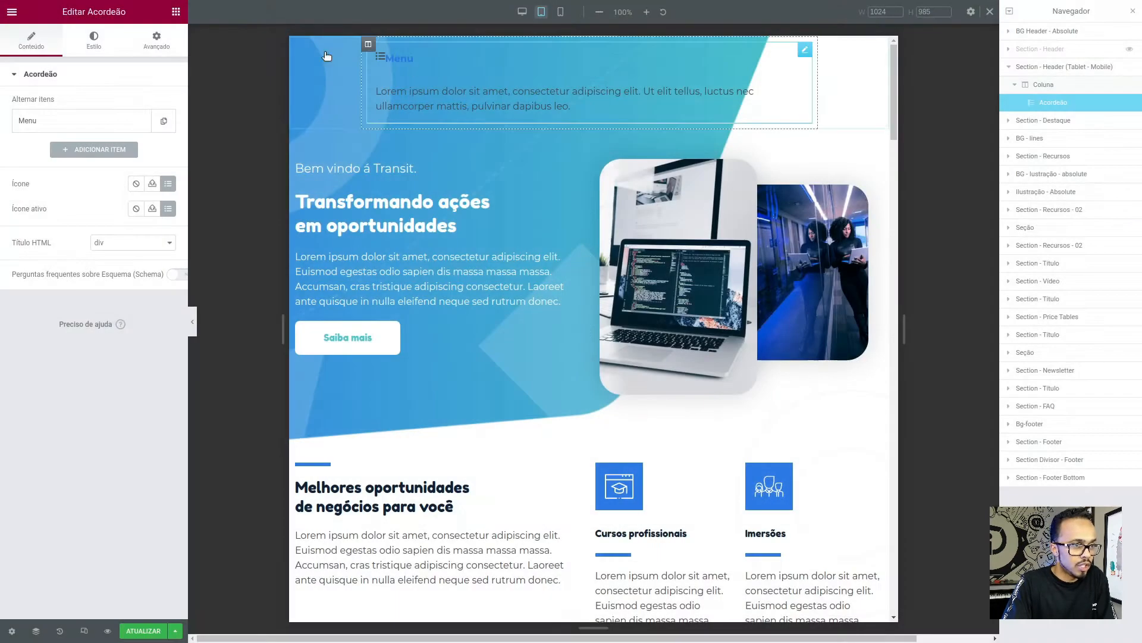
Align the accordion's icon to the end of its title row, opposite the Menu text
click(101, 42)
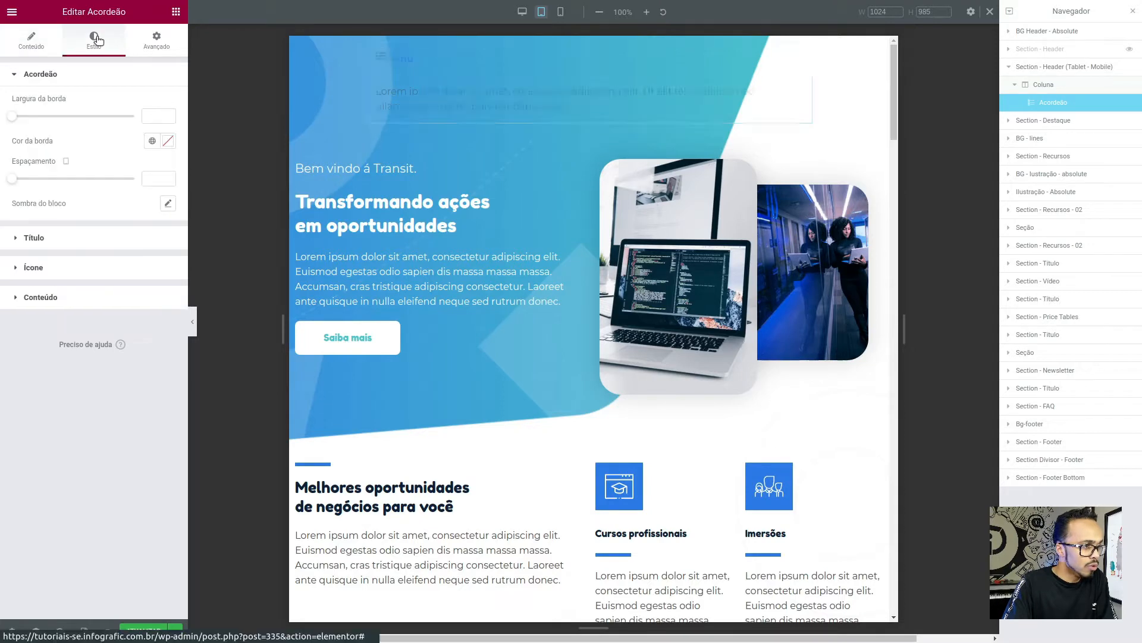
click(103, 267)
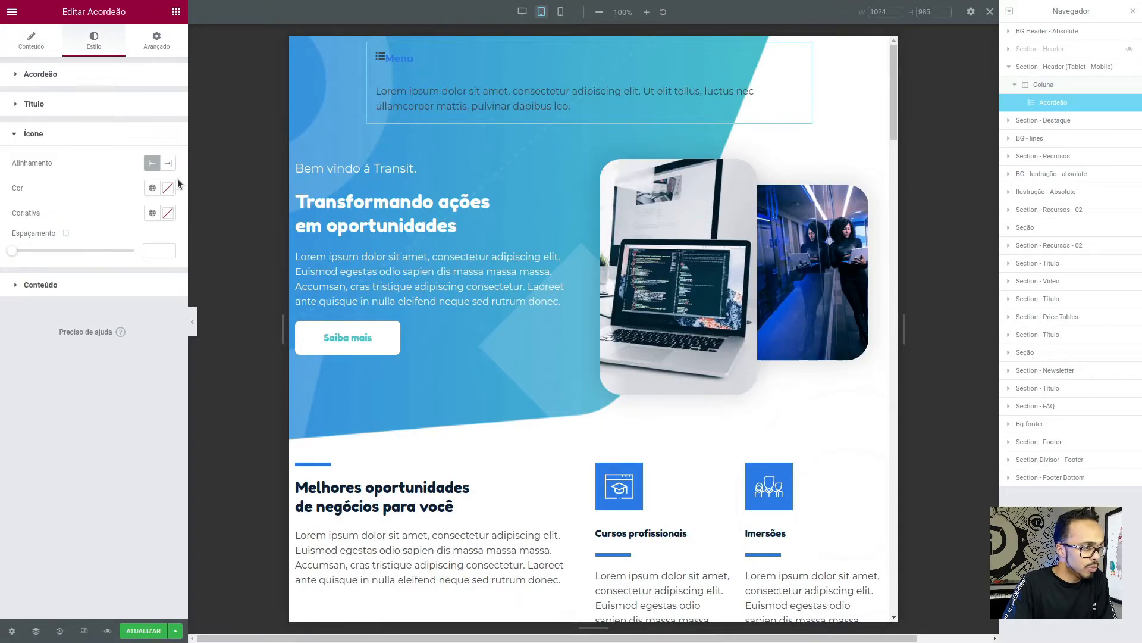
click(168, 163)
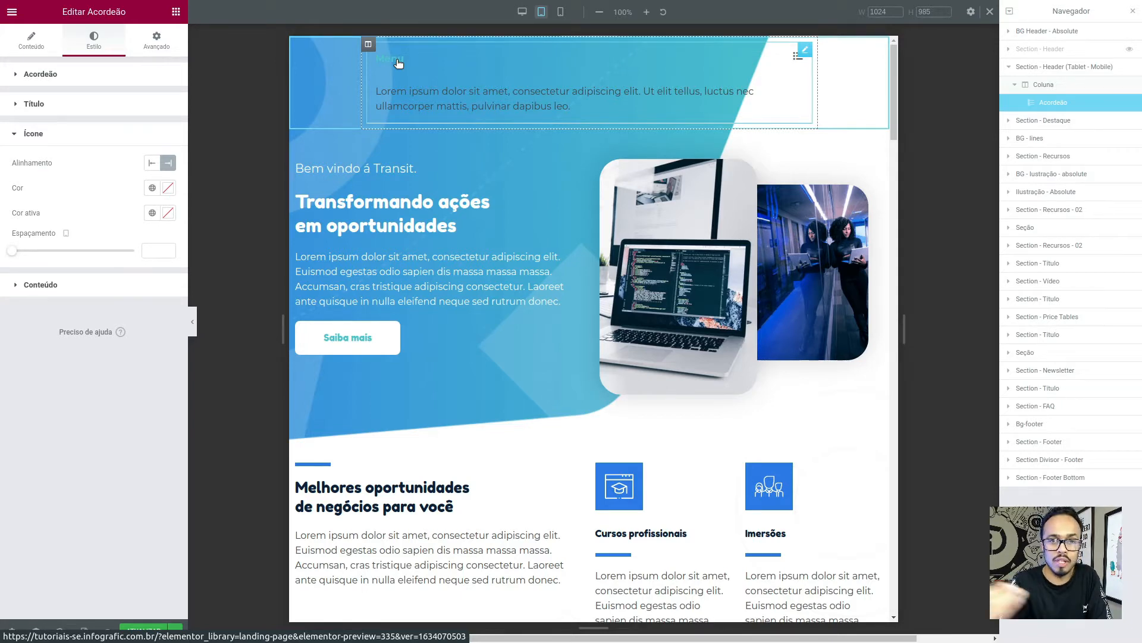
Assign the CSS class "ui-menu-toogle" to the accordion widget and select the class name
click(162, 43)
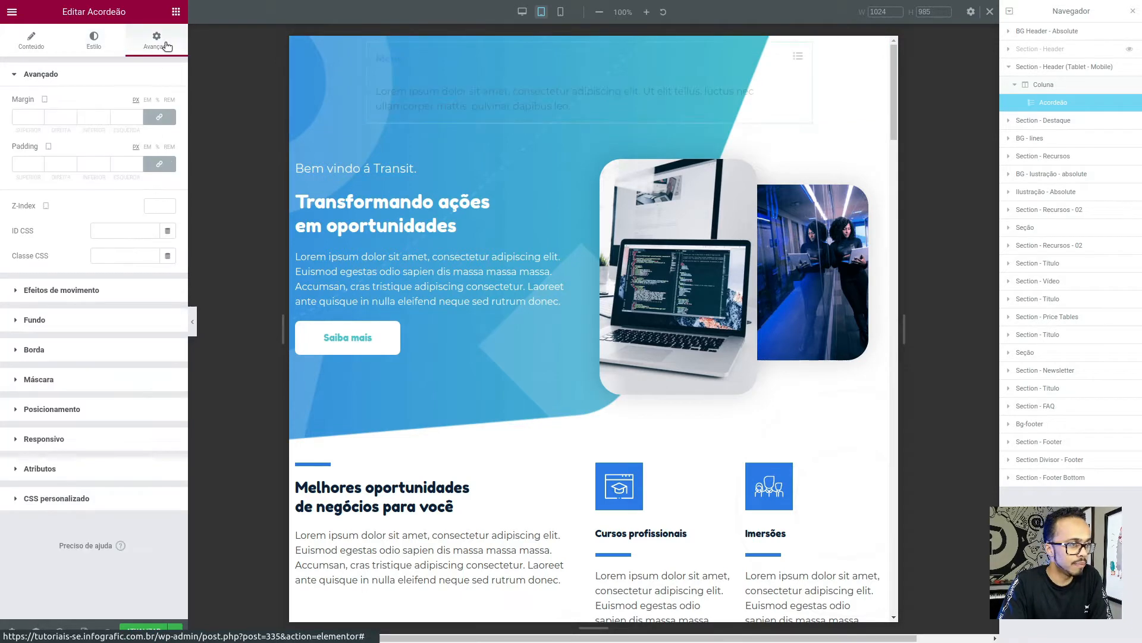
click(118, 253)
text(ul-menu-toogle)
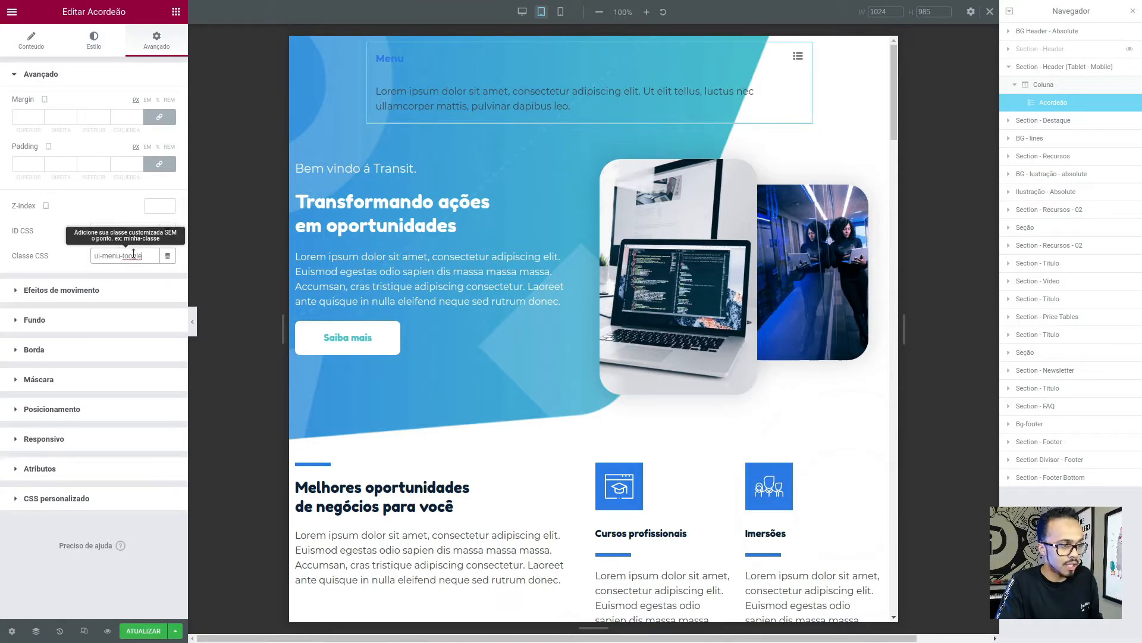
key(Home)
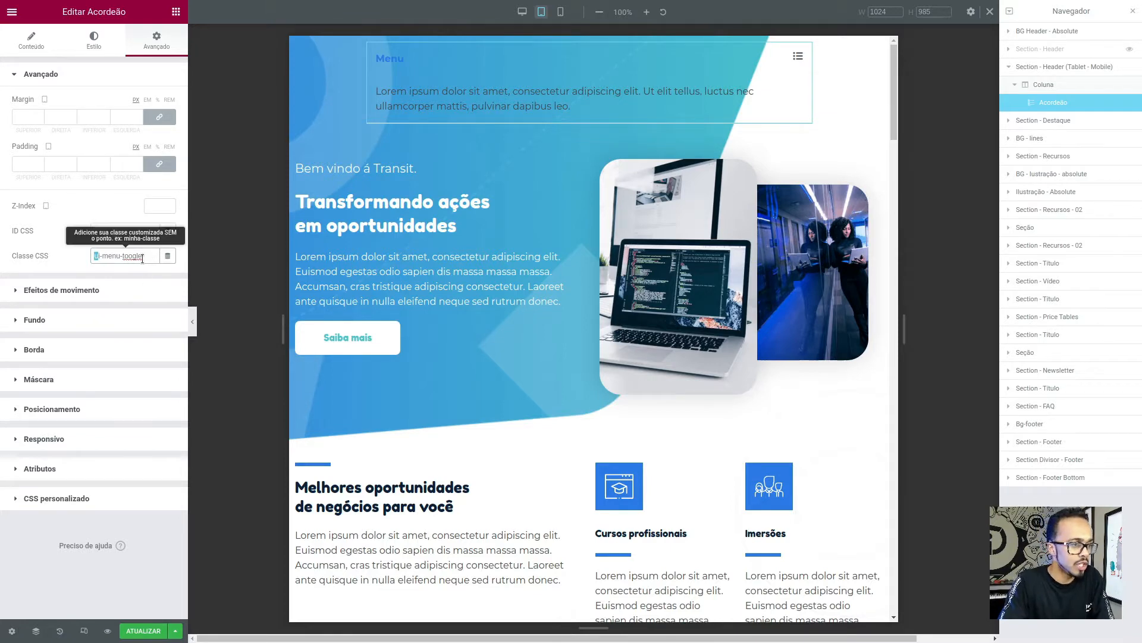
drag(144, 255, 93, 252)
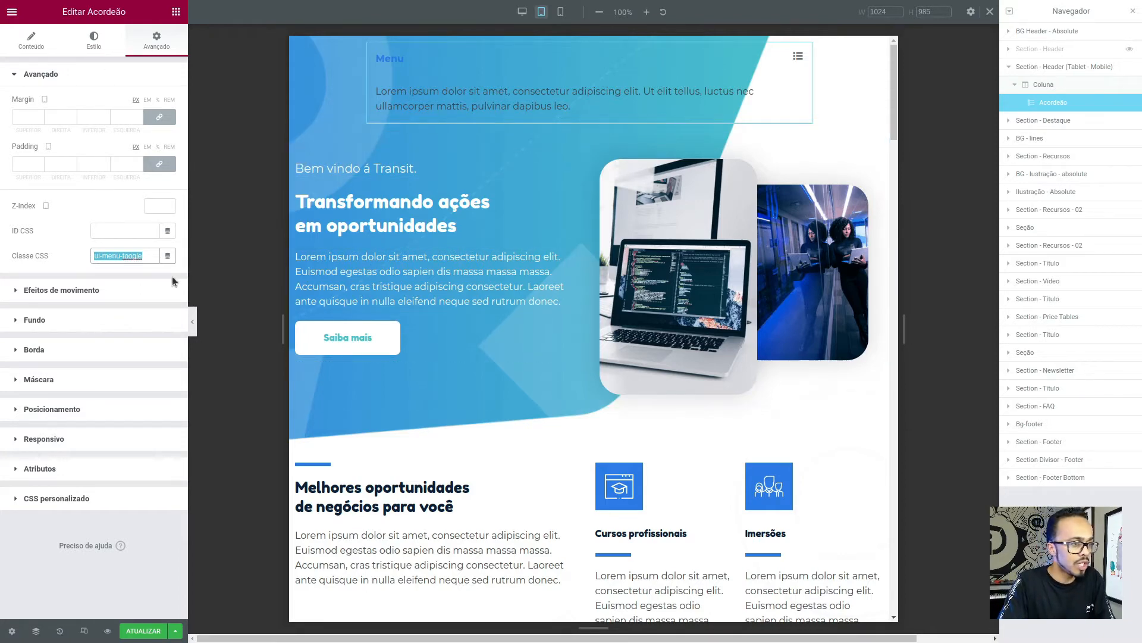
Set the accordion content's background to the global Primary - Dark color and its text to Brand - White
click(92, 51)
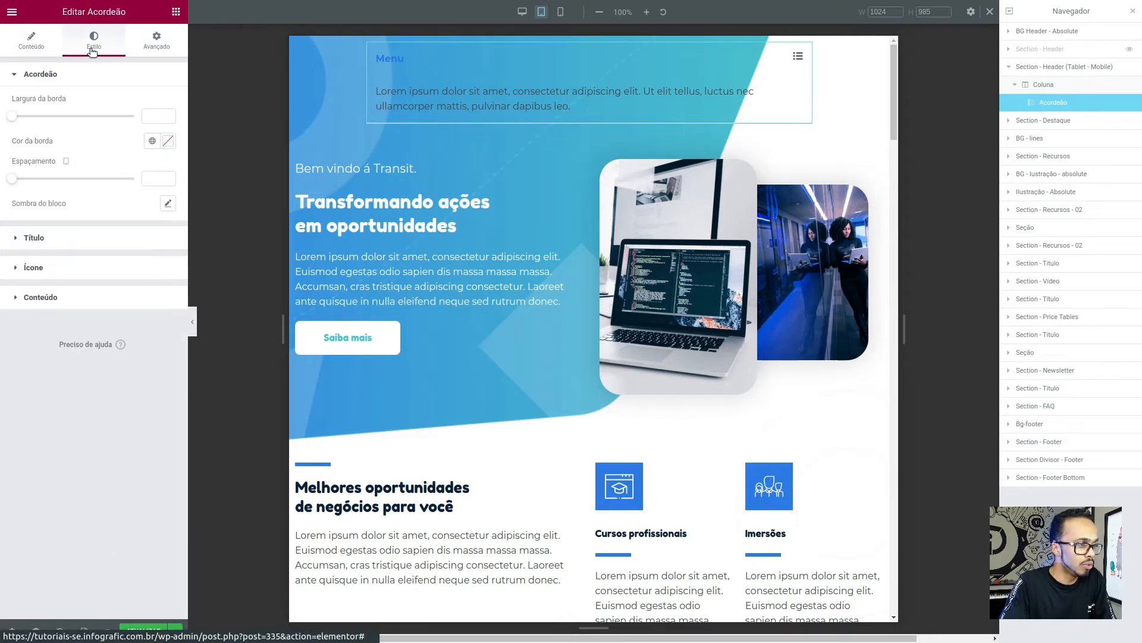
click(79, 299)
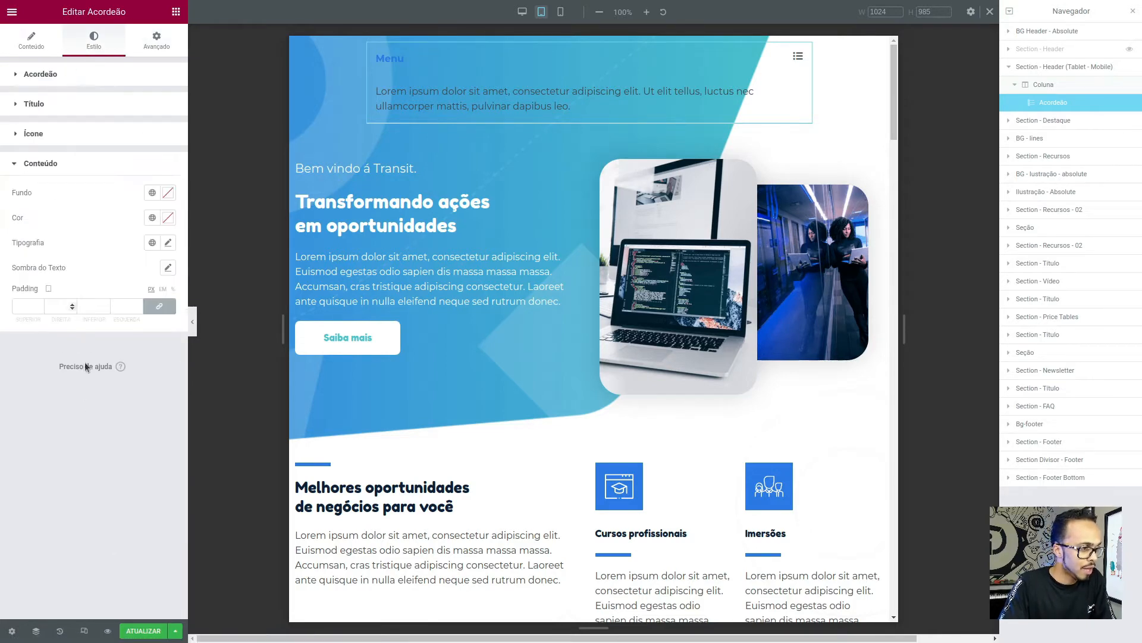
click(152, 196)
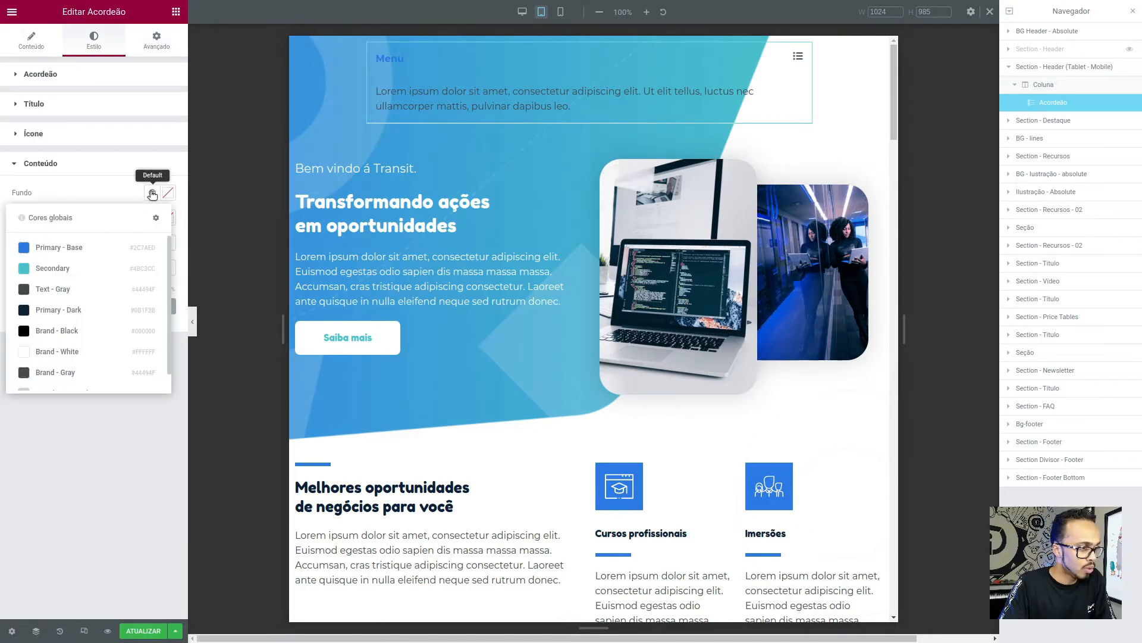
click(62, 311)
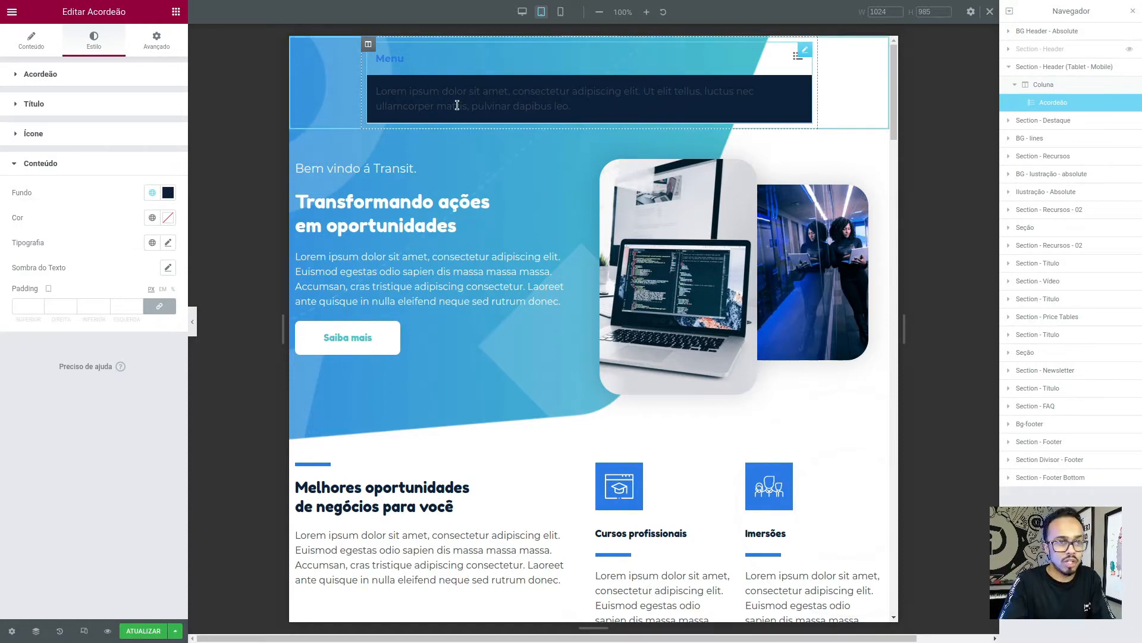
click(153, 223)
click(52, 375)
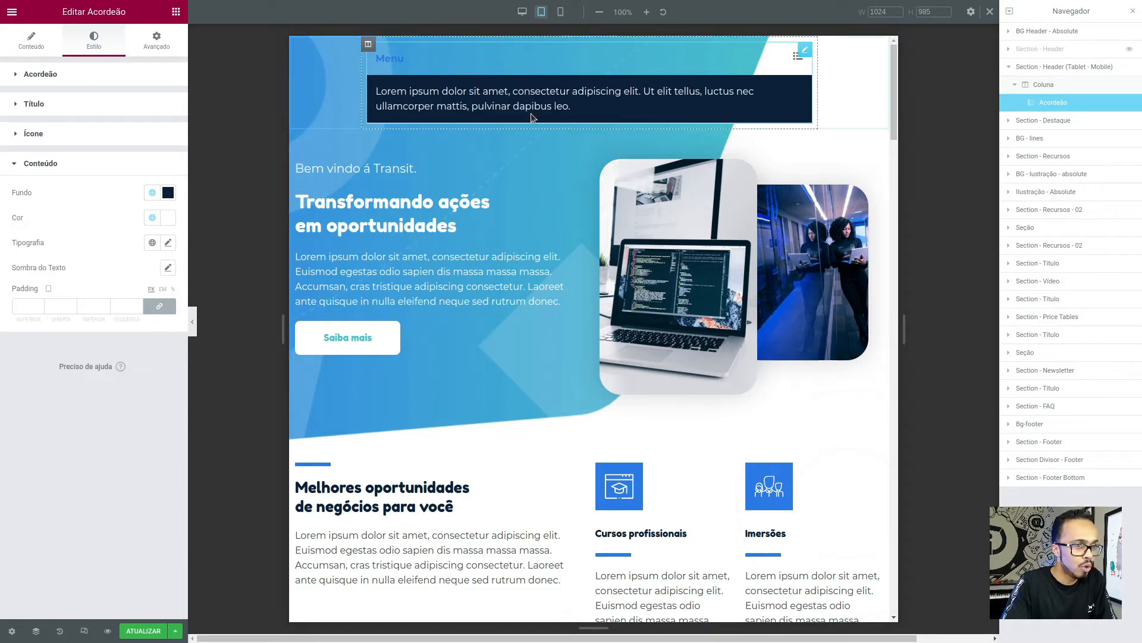
Set the accordion's border width to 0
click(65, 76)
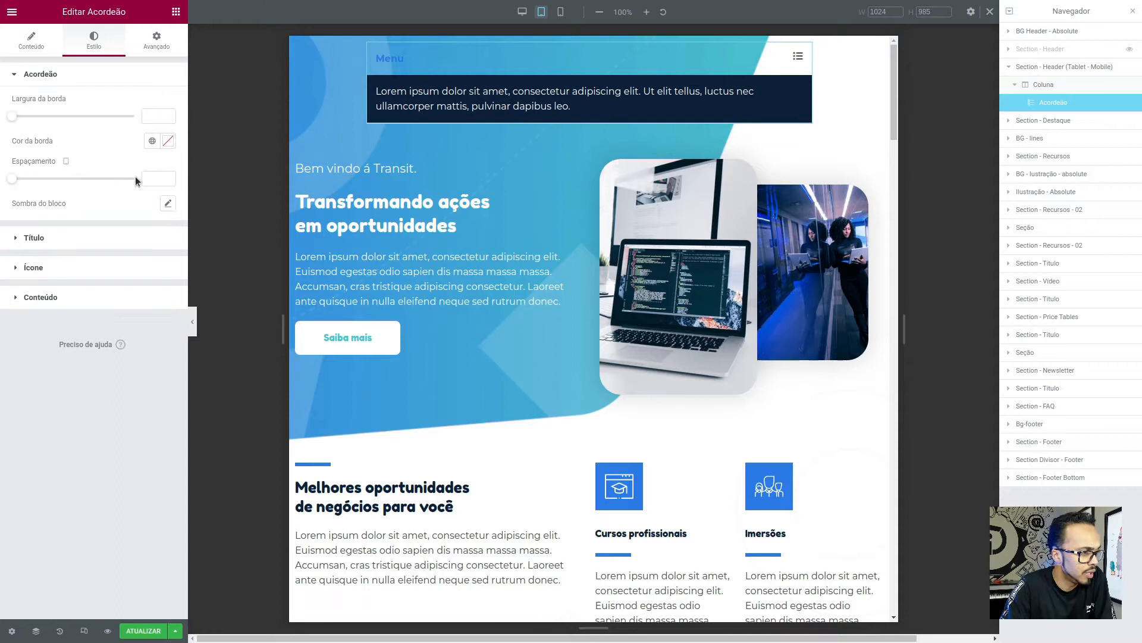
click(152, 140)
click(161, 115)
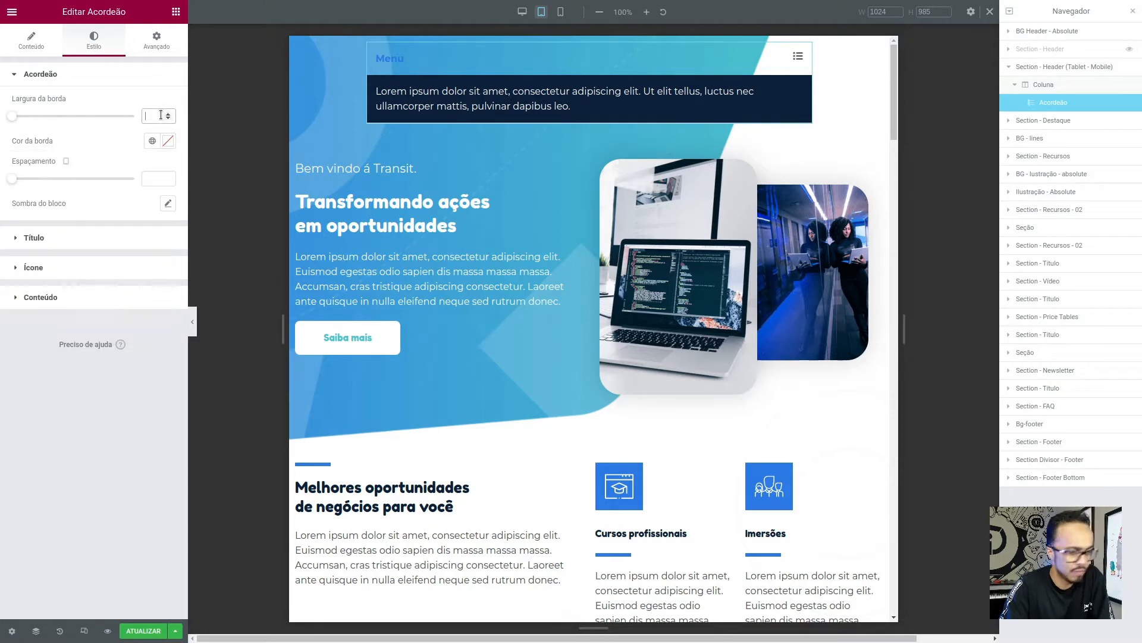
text(0)
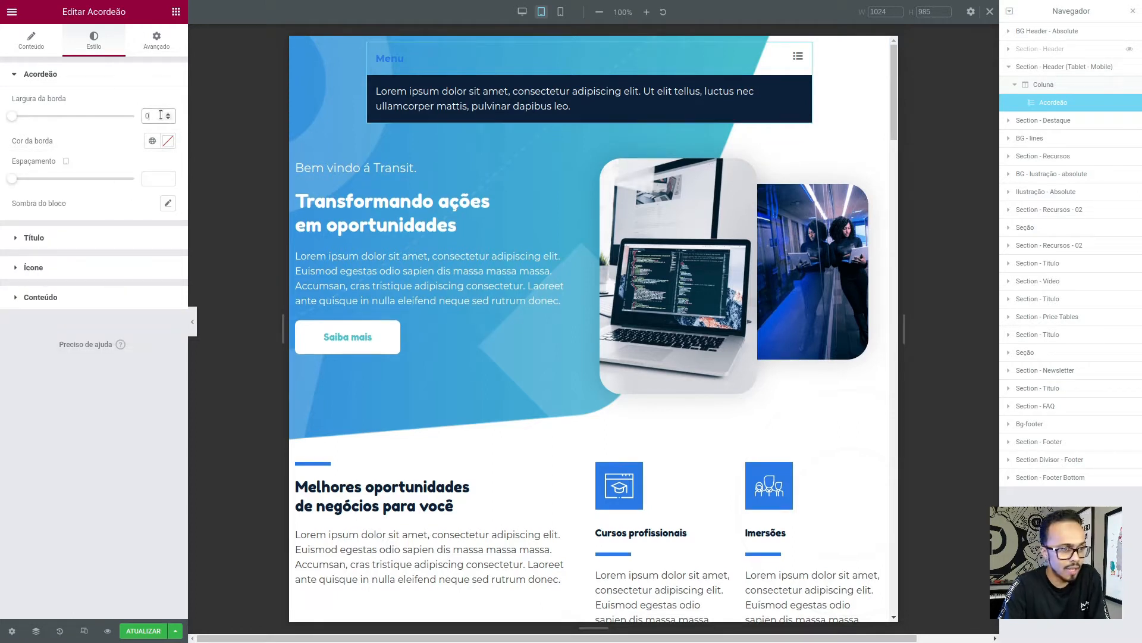
Preview the header without the editing panels and test collapsing and expanding the Menu accordion with its icon
click(192, 322)
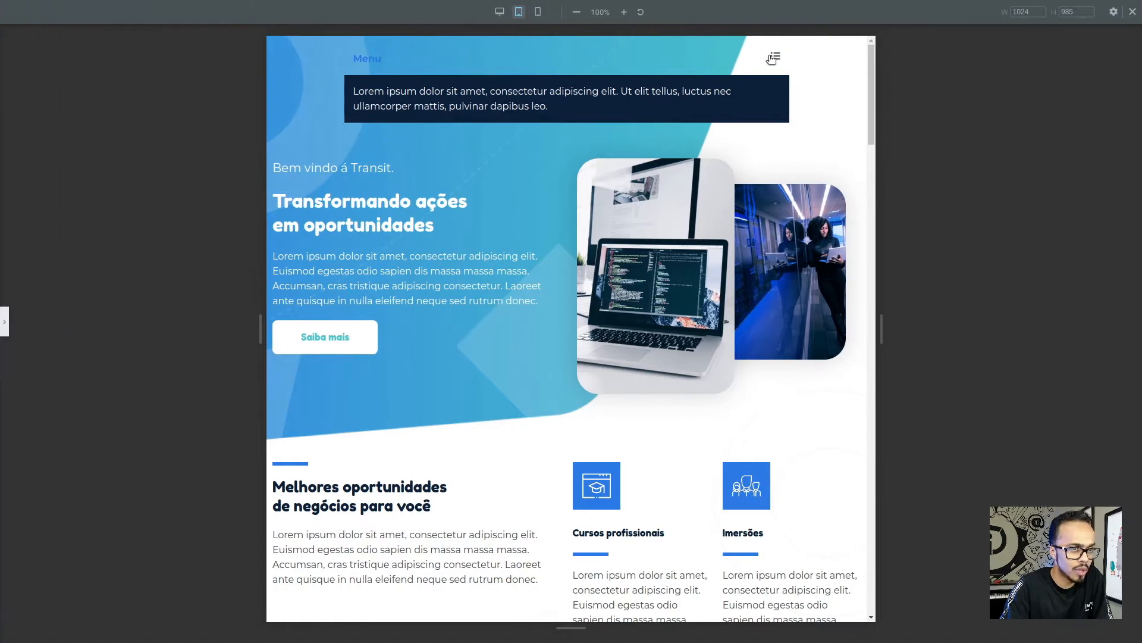
click(773, 58)
click(774, 58)
click(774, 59)
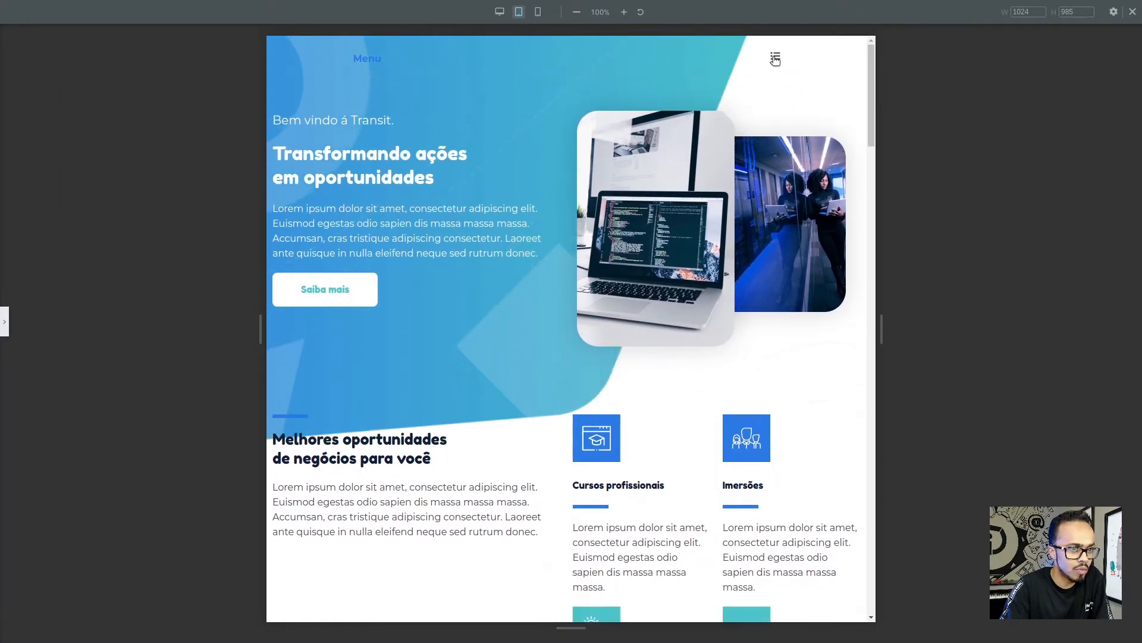
click(774, 59)
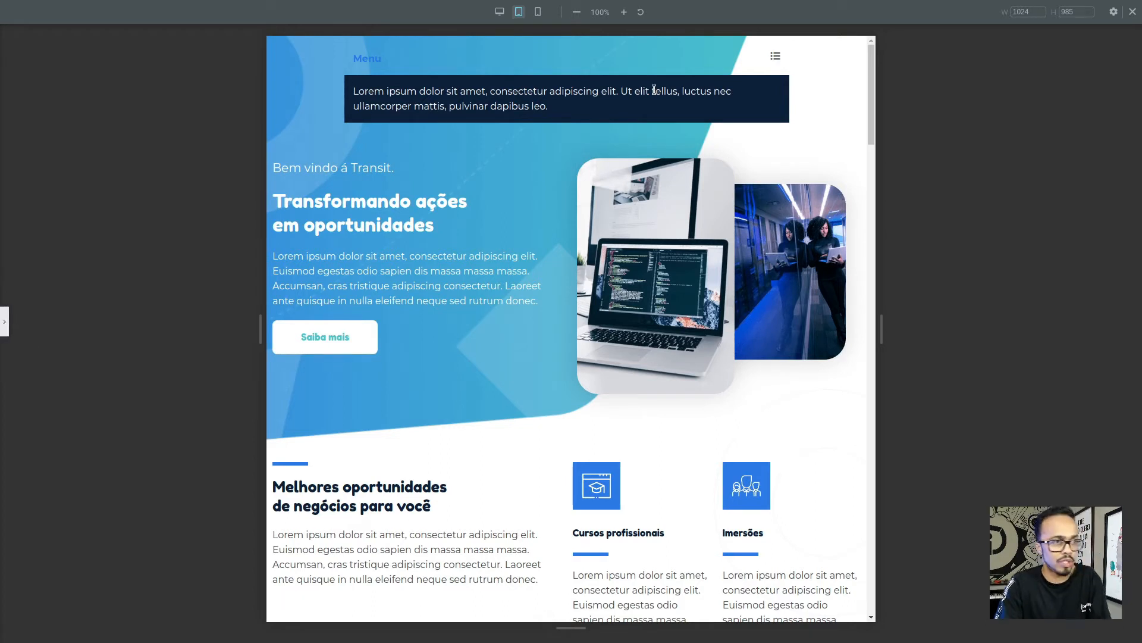
click(5, 321)
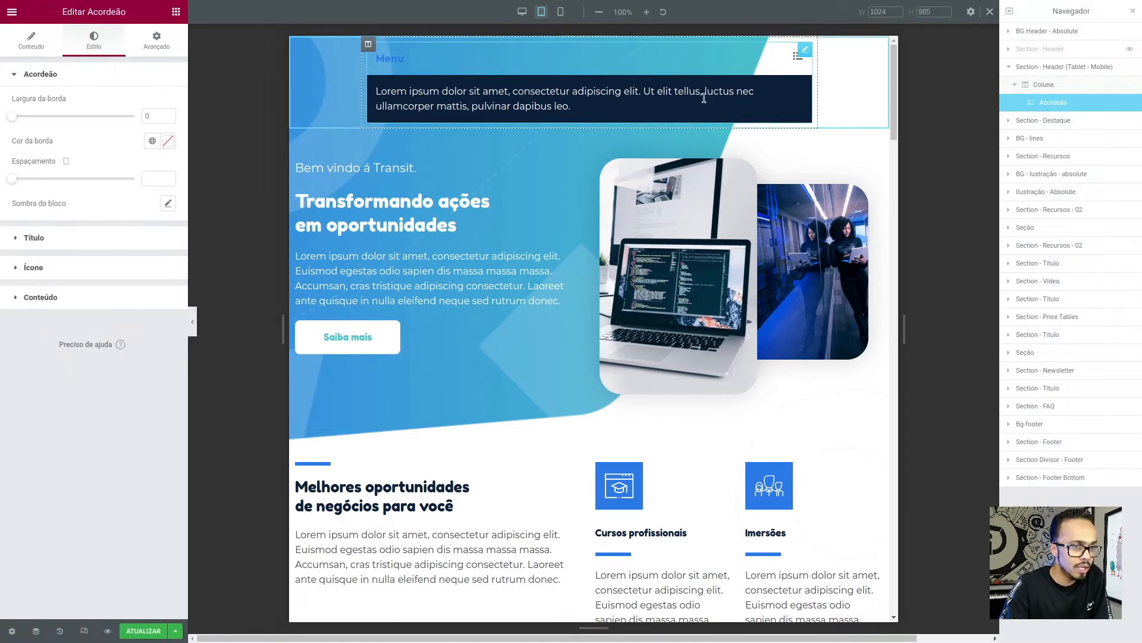
Replace the Menu item's placeholder description with "LINK 01" and start a new line
click(32, 41)
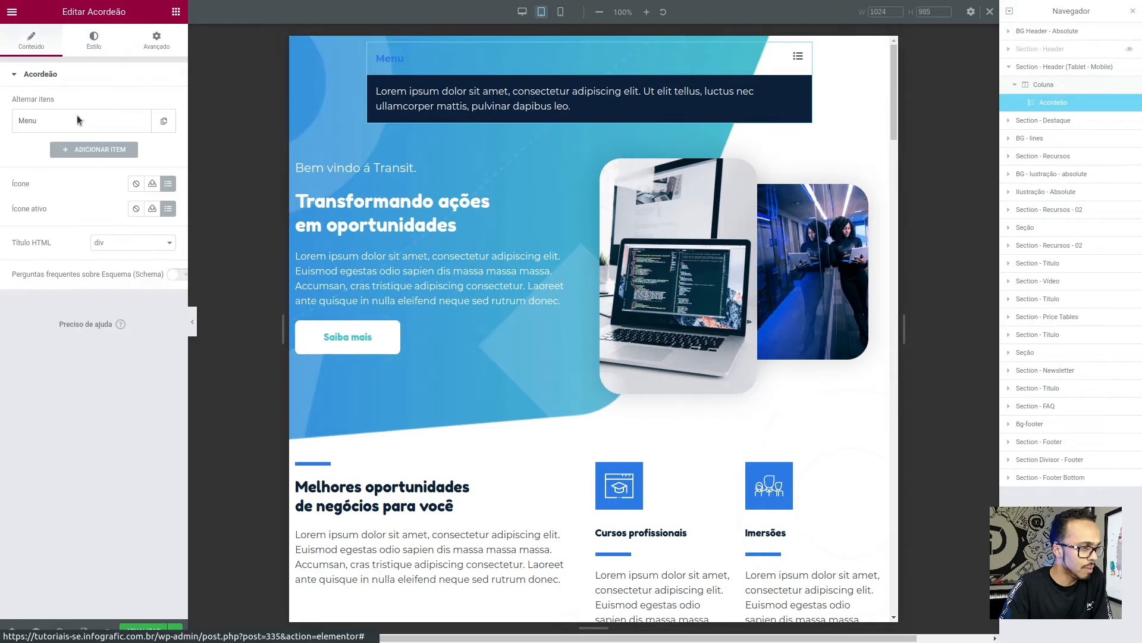
click(77, 122)
drag(153, 367, 0, 284)
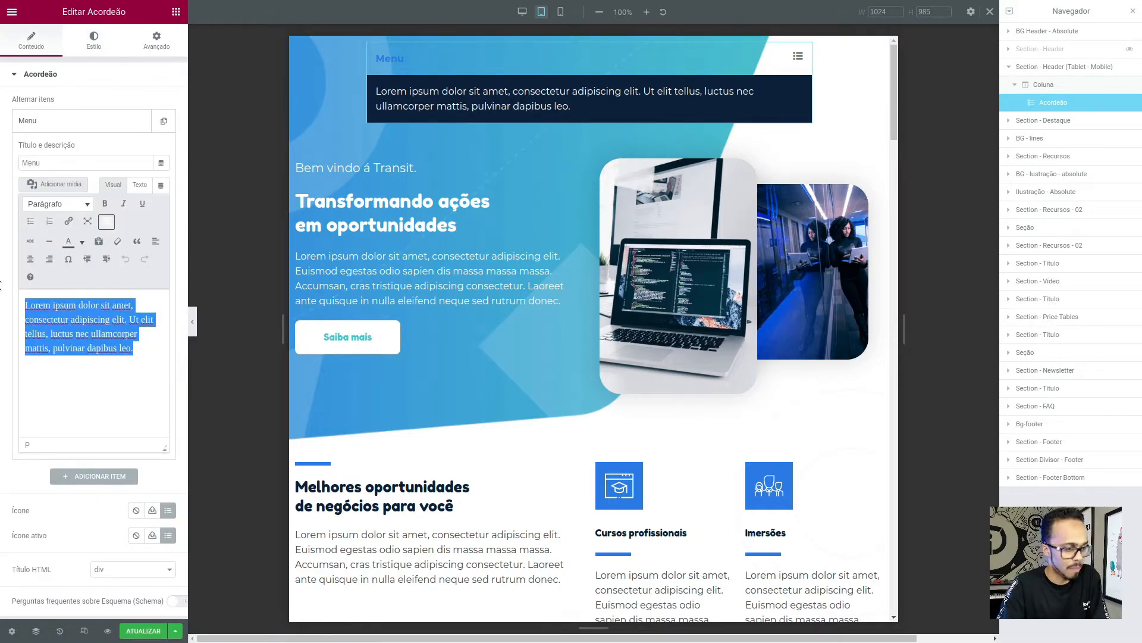
key(BackSpace)
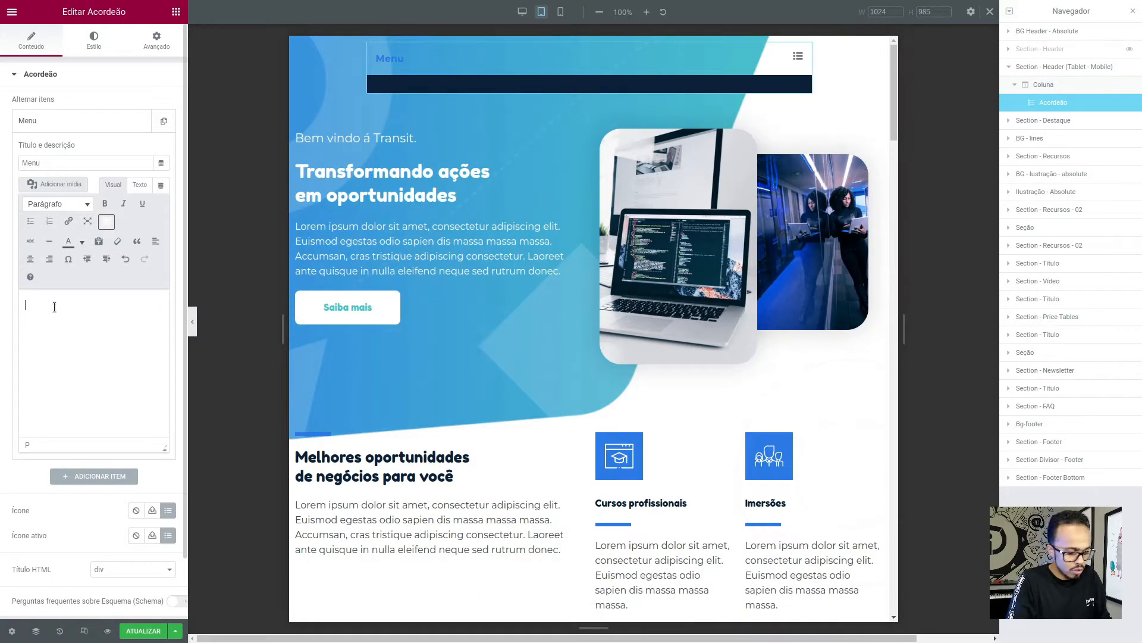
text(LINK 0)
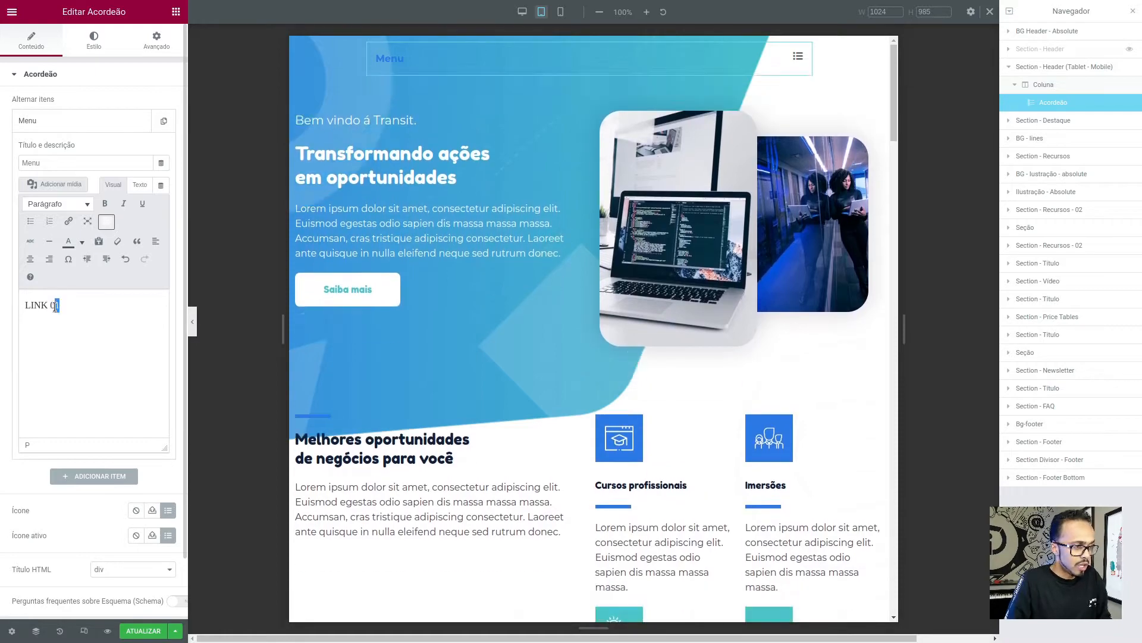
text(1)
key(Return)
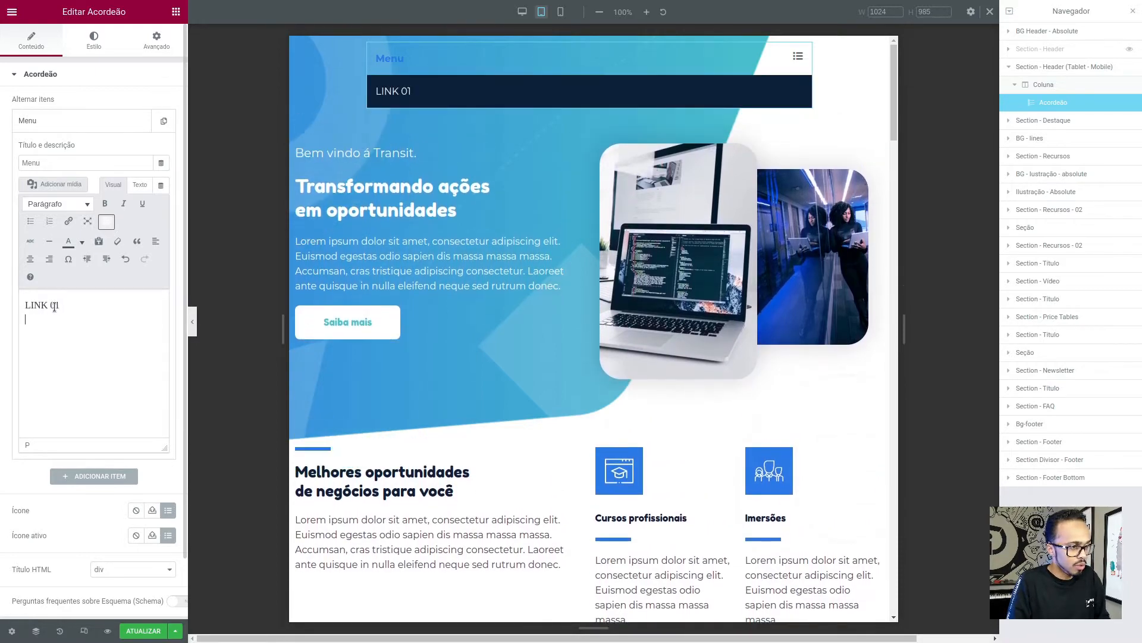
Add three more lines to the Menu description, reading LINK 02, LINK 03 and LINK 04
text(LINK 01)
key(Return)
text(LINK 01)
key(Return)
text(LINK 01)
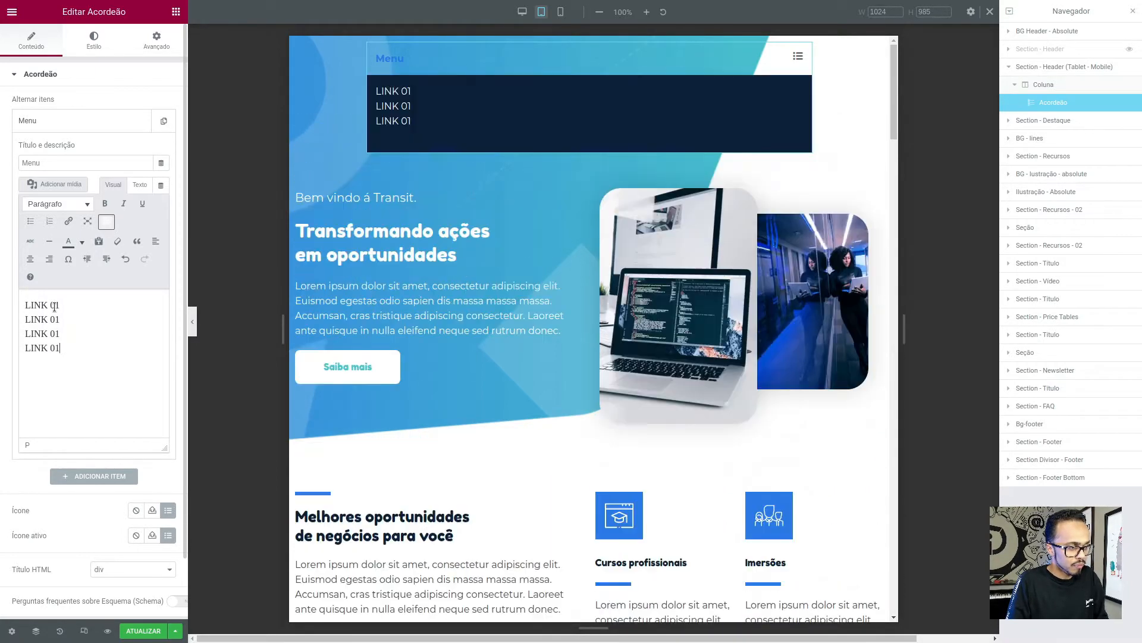
key(BackSpace)
text(4)
key(Up)
key(BackSpace)
text(3)
key(Up)
key(BackSpace)
text(2)
Select the four LINK lines and apply the Parágrafo text format to them
drag(60, 348, 1, 284)
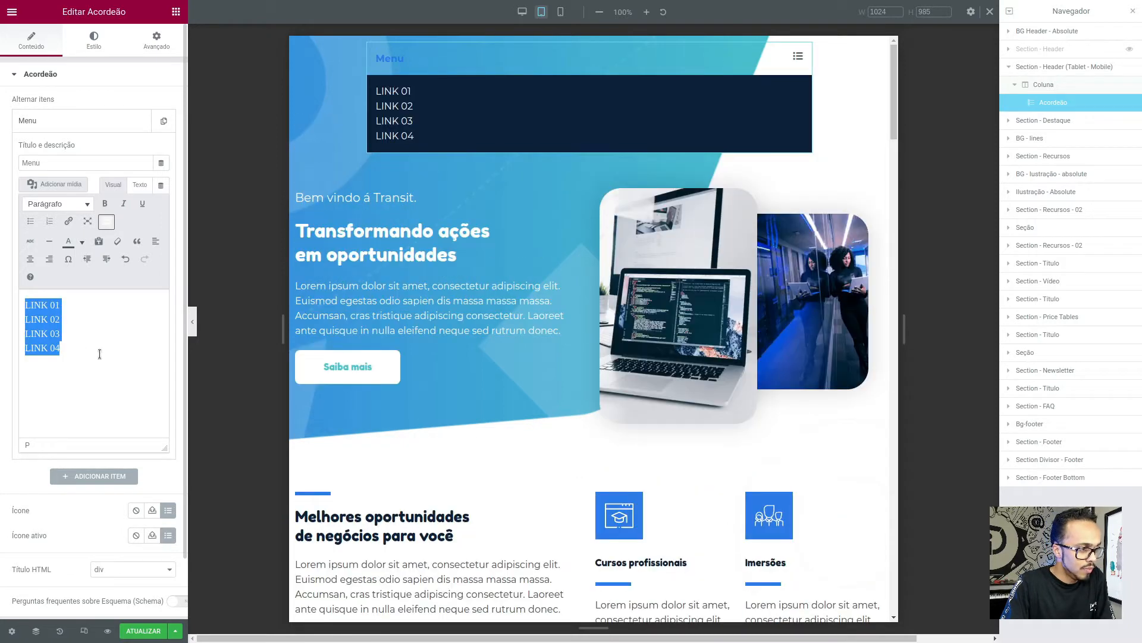
drag(88, 345, 47, 243)
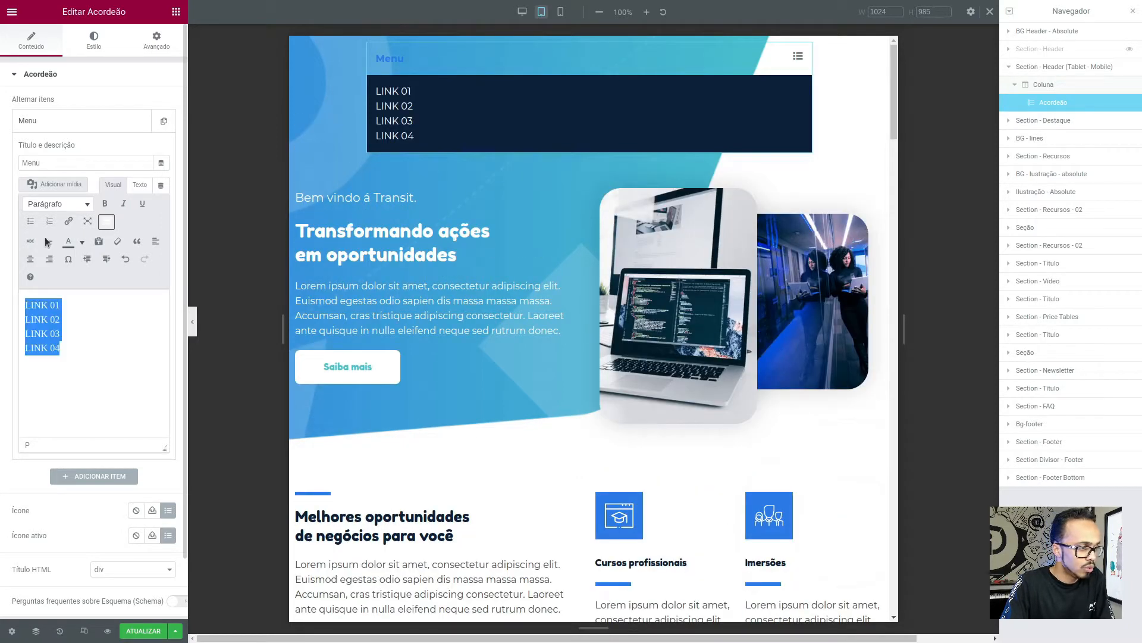
click(84, 205)
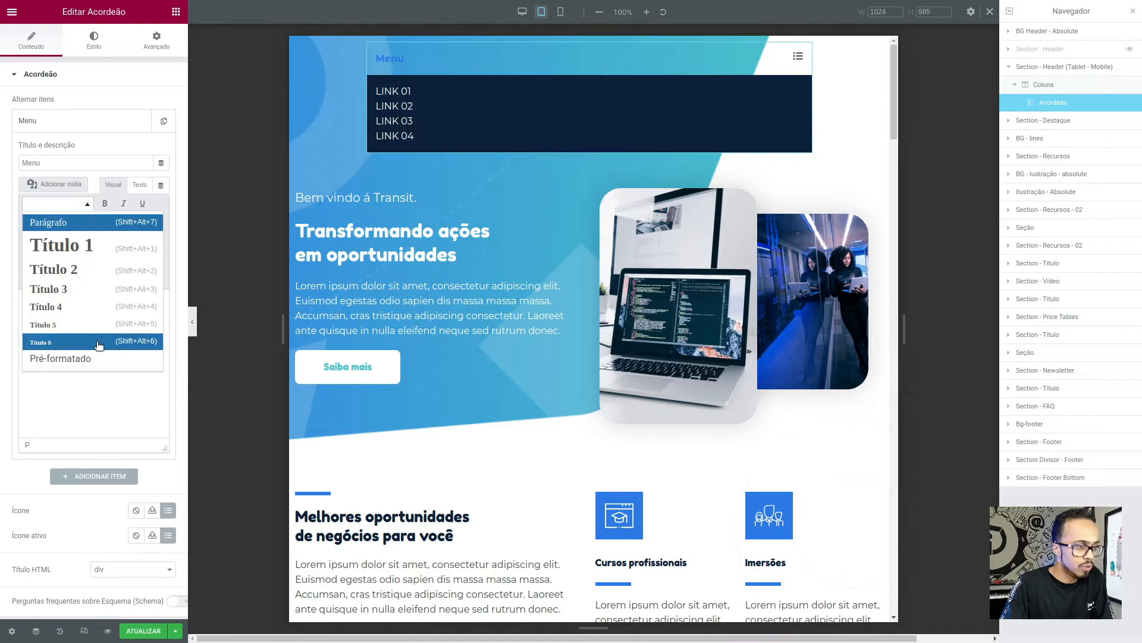
click(70, 224)
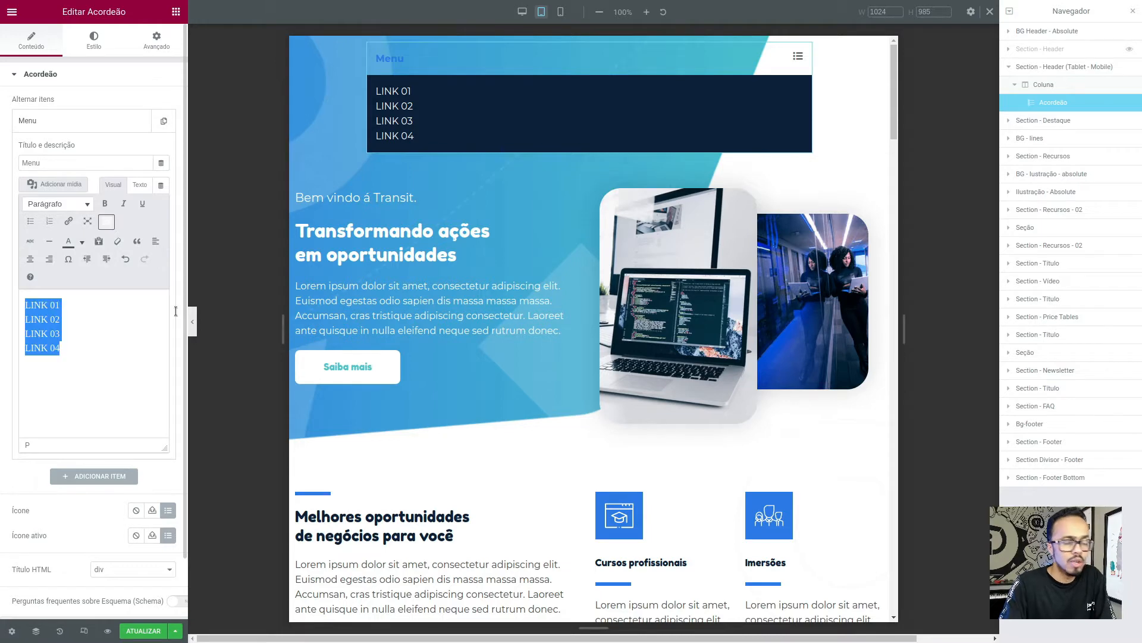
Inspect the HTML source of the four LINK lines in the Menu description and return to the visual view
click(71, 334)
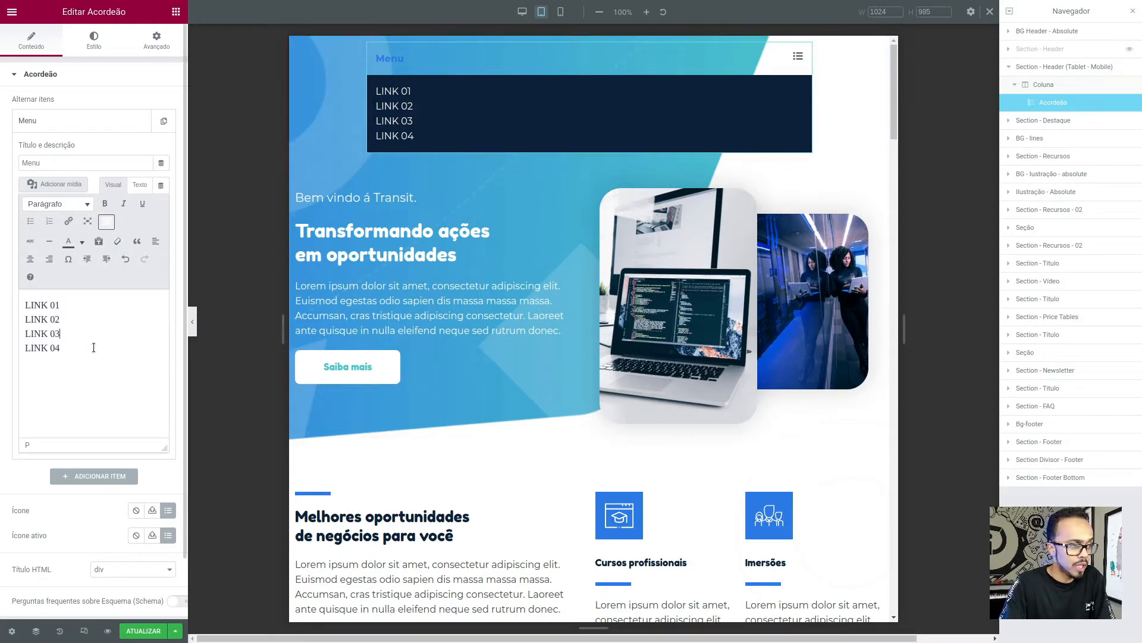
click(142, 185)
drag(70, 282, 23, 237)
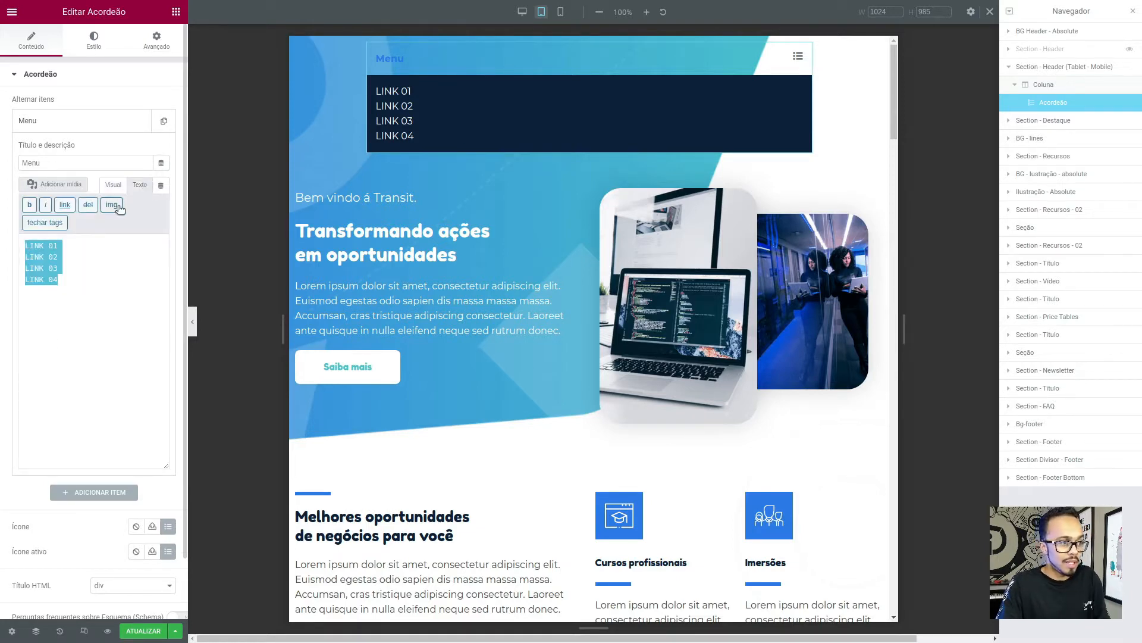
click(113, 185)
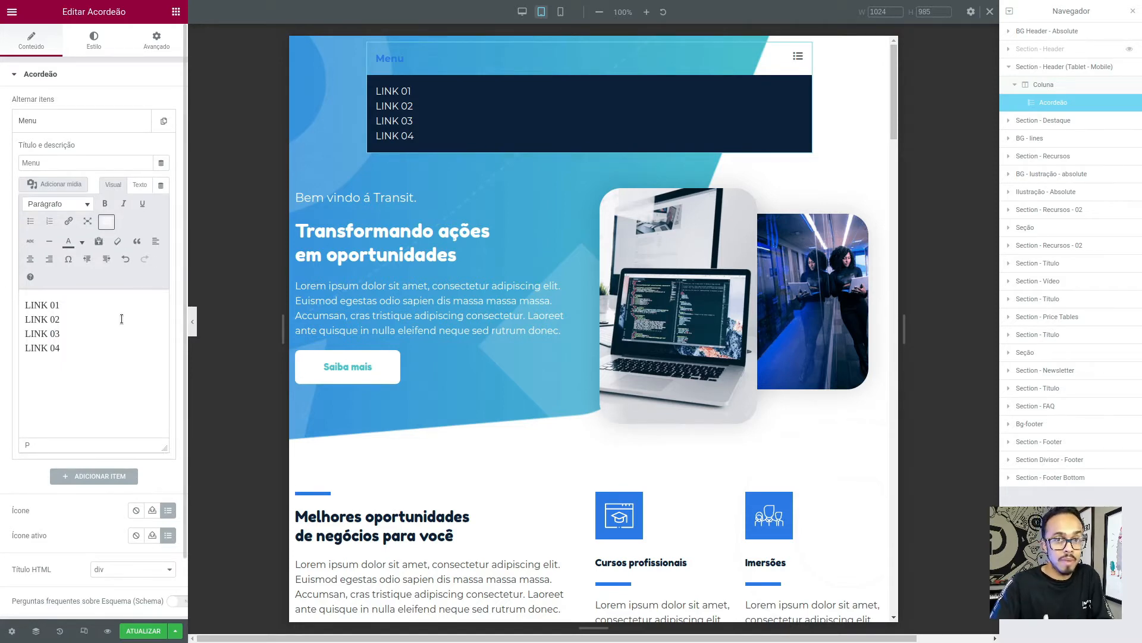
Turn each of the four LINK lines in the Menu description into a hyperlink pointing to #
key(shift+Home)
click(69, 221)
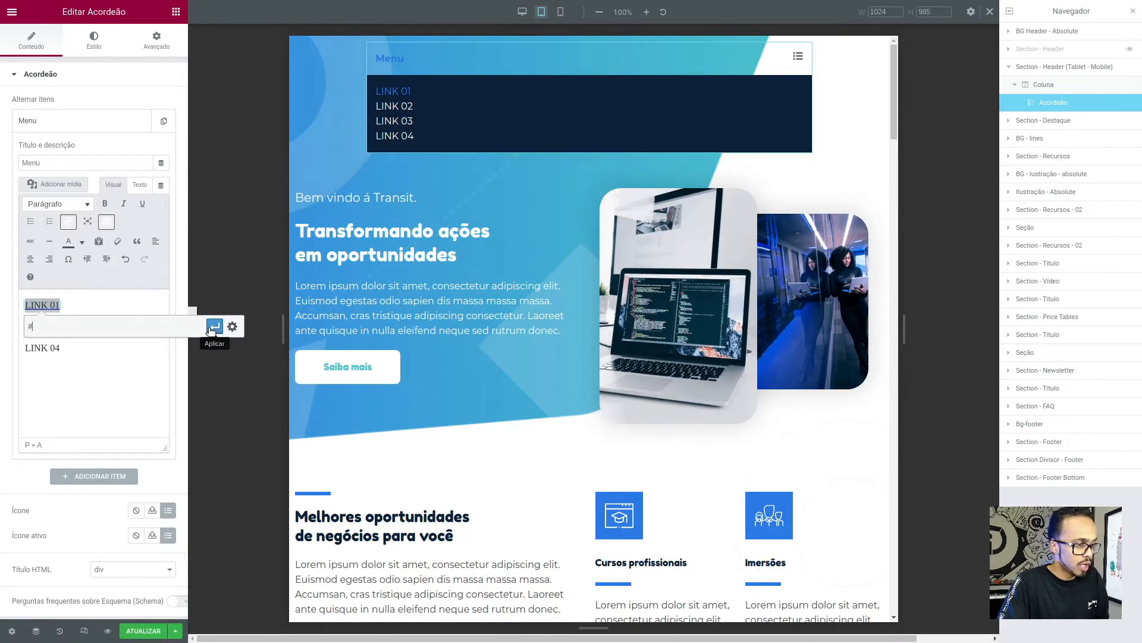
click(214, 326)
click(75, 319)
key(shift+Home)
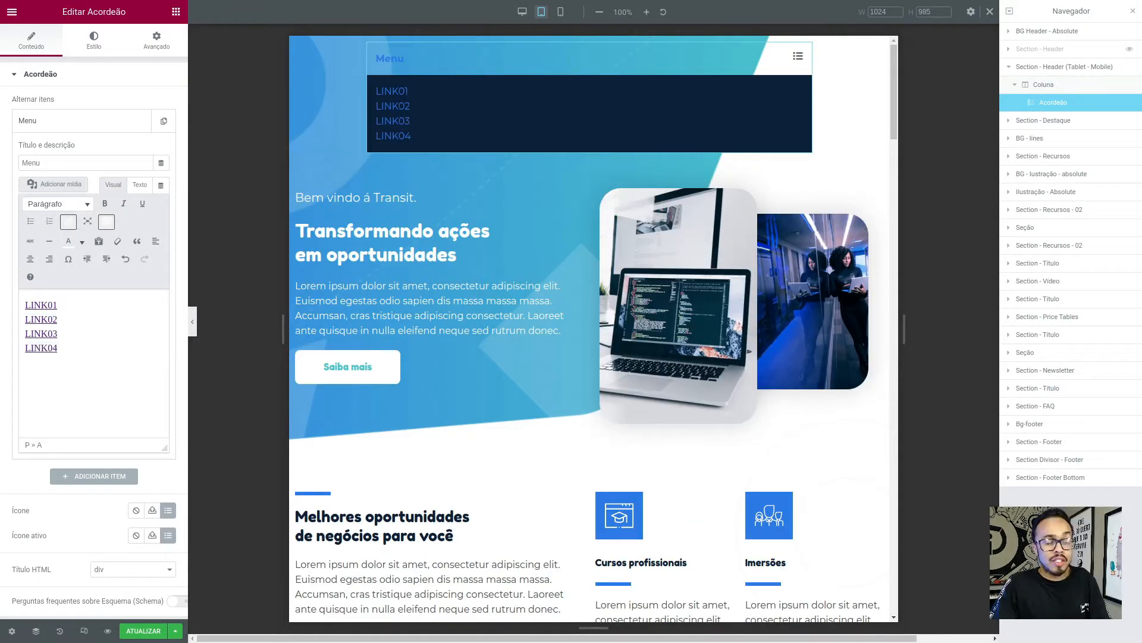
Check the link markup of LINK01 to LINK04 in the description's HTML source and go back to the visual view
click(139, 185)
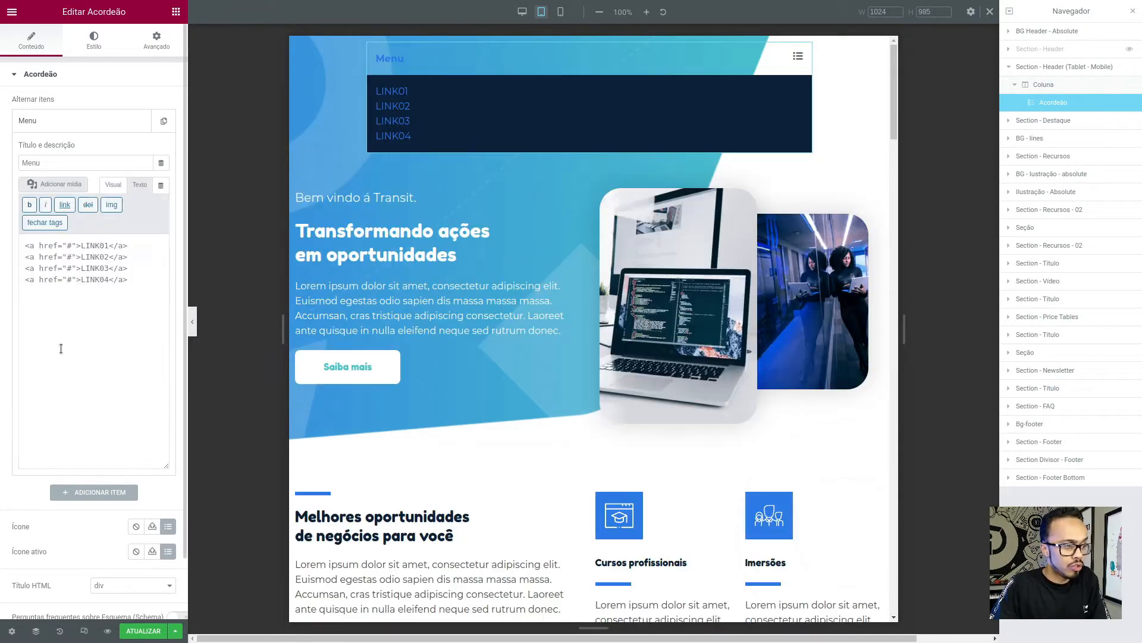
drag(140, 278, 35, 236)
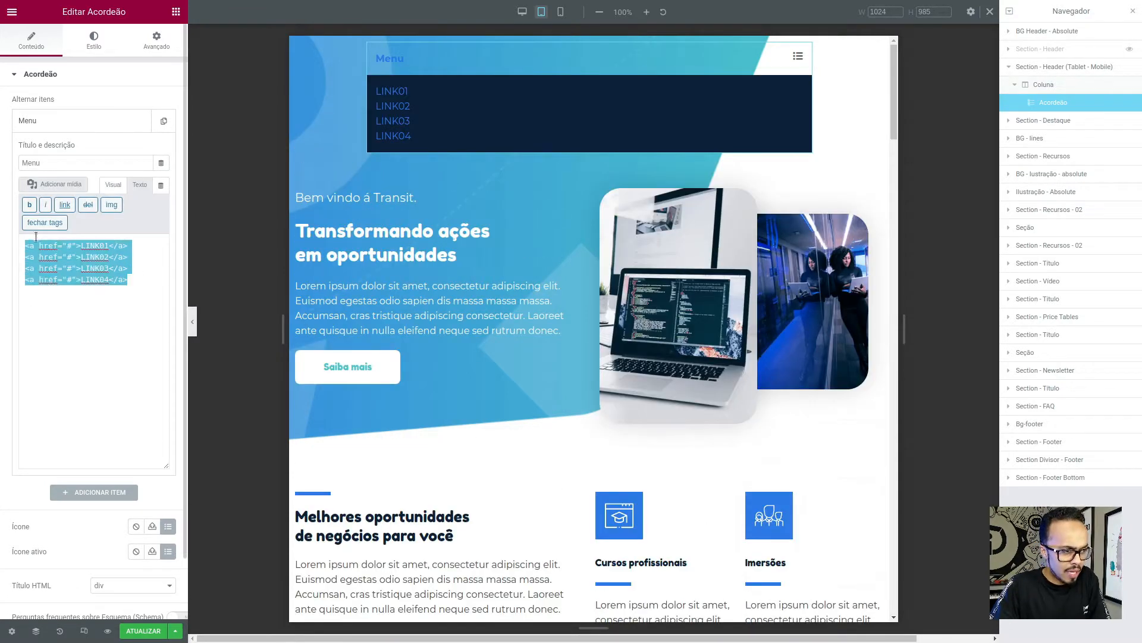
click(112, 185)
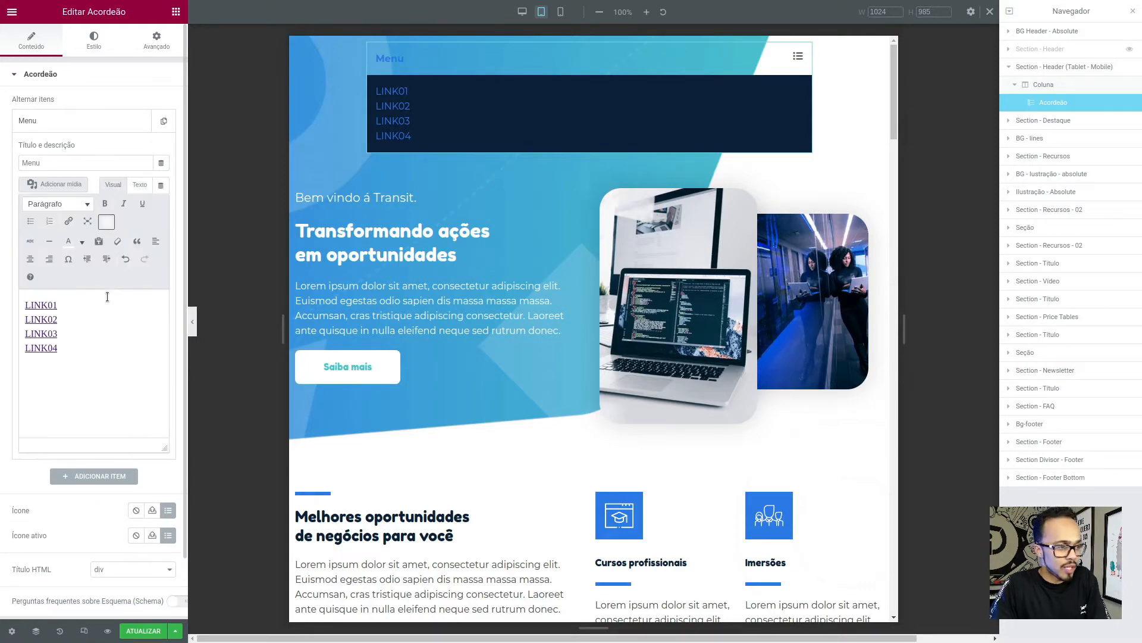
Insert an empty line between each of the four links from LINK01 to LINK04 in the Menu description
click(63, 305)
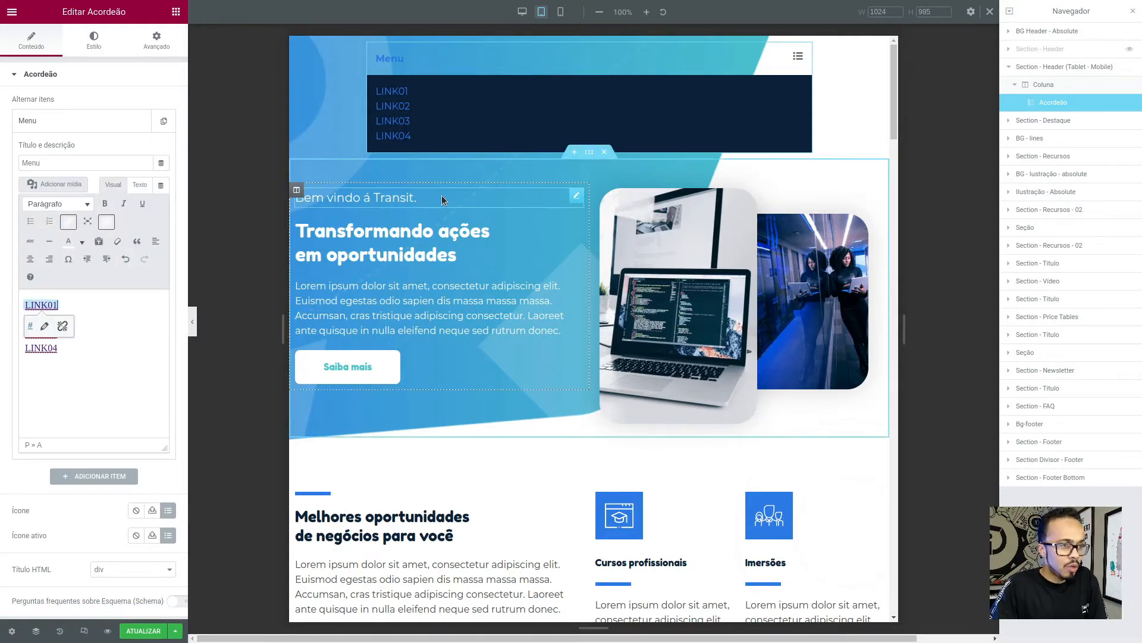
key(Return)
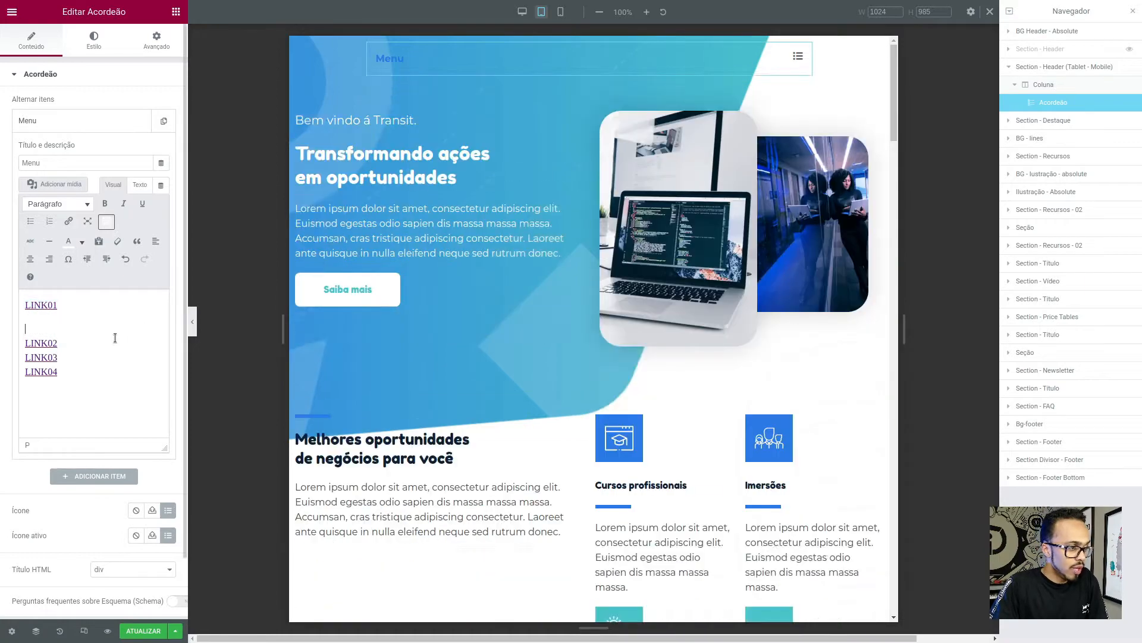
click(78, 340)
key(Return)
click(79, 380)
key(Return)
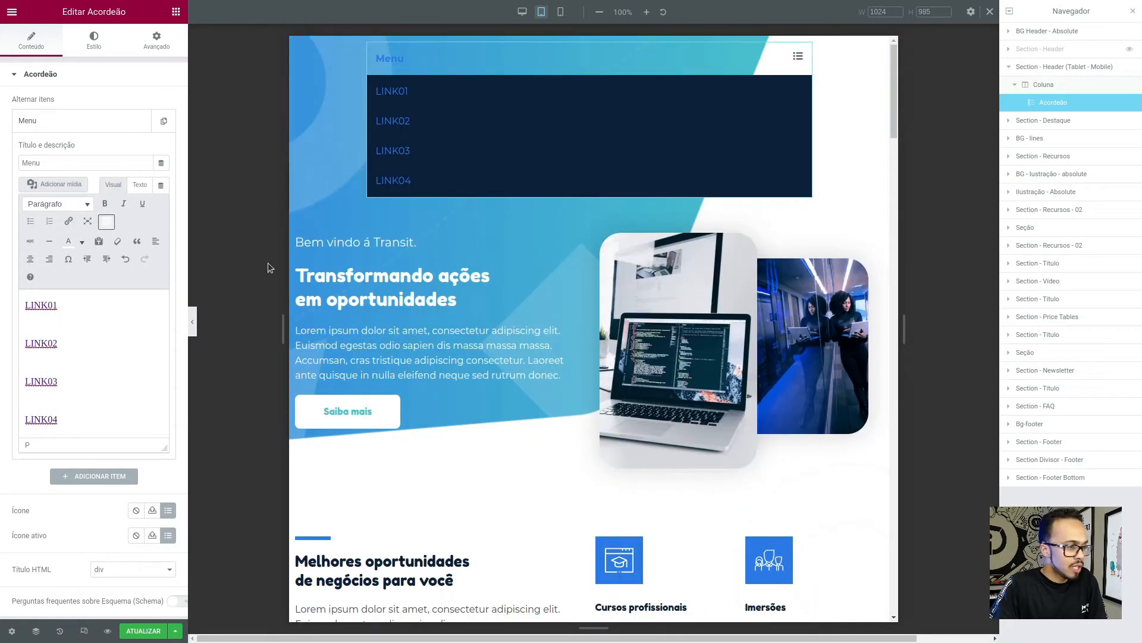
Make all four links in the Menu description bold and change their text colour to white
drag(83, 420, 3, 289)
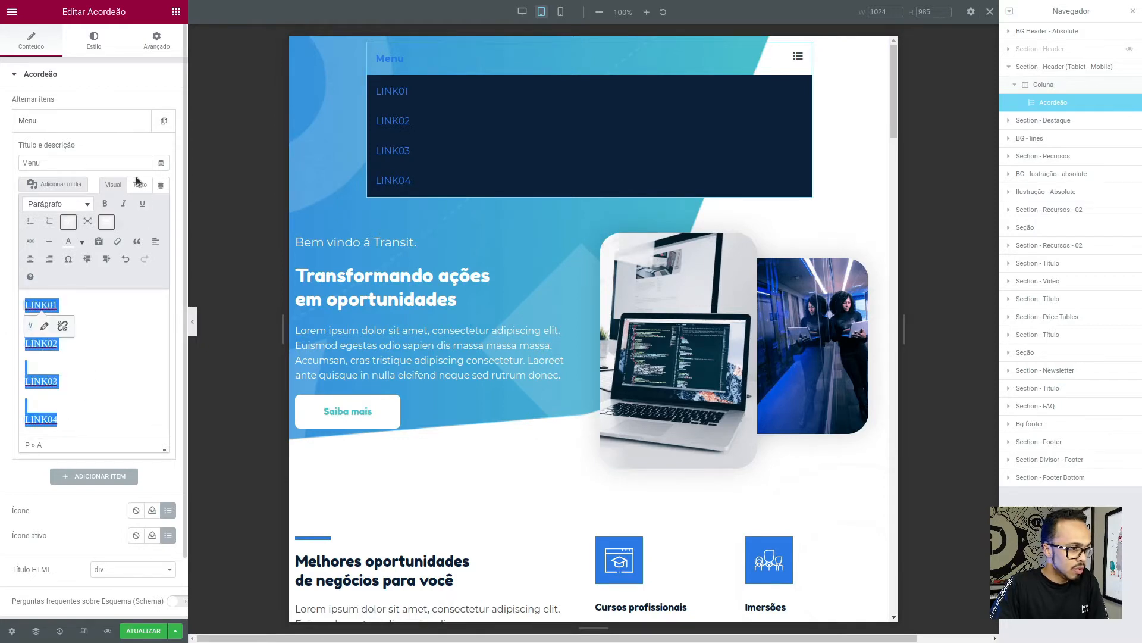
click(105, 204)
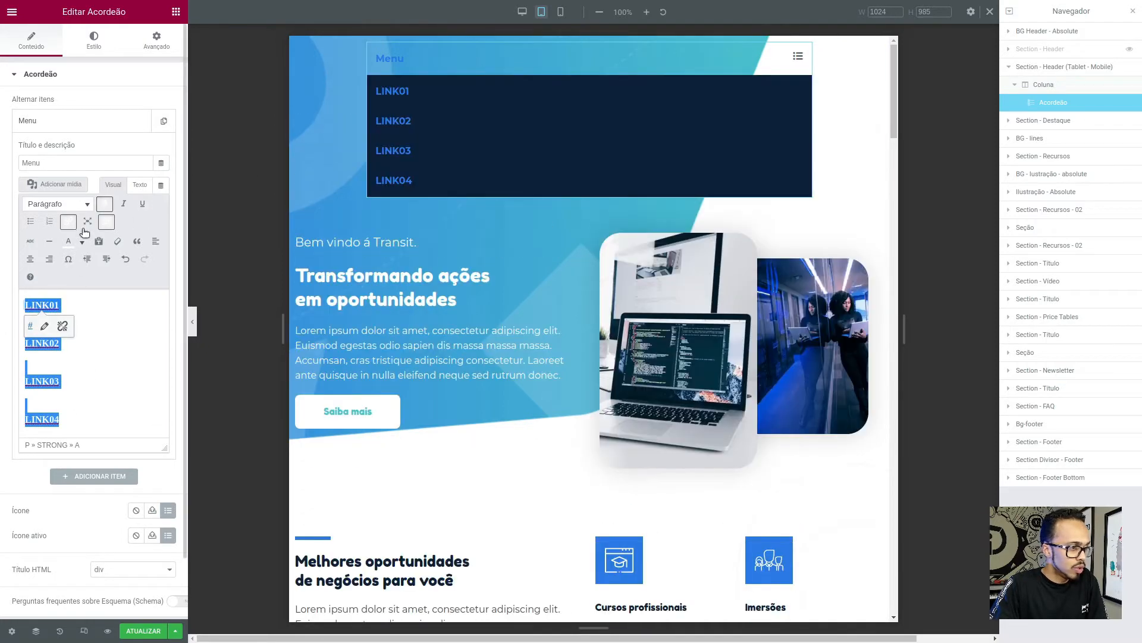
click(71, 241)
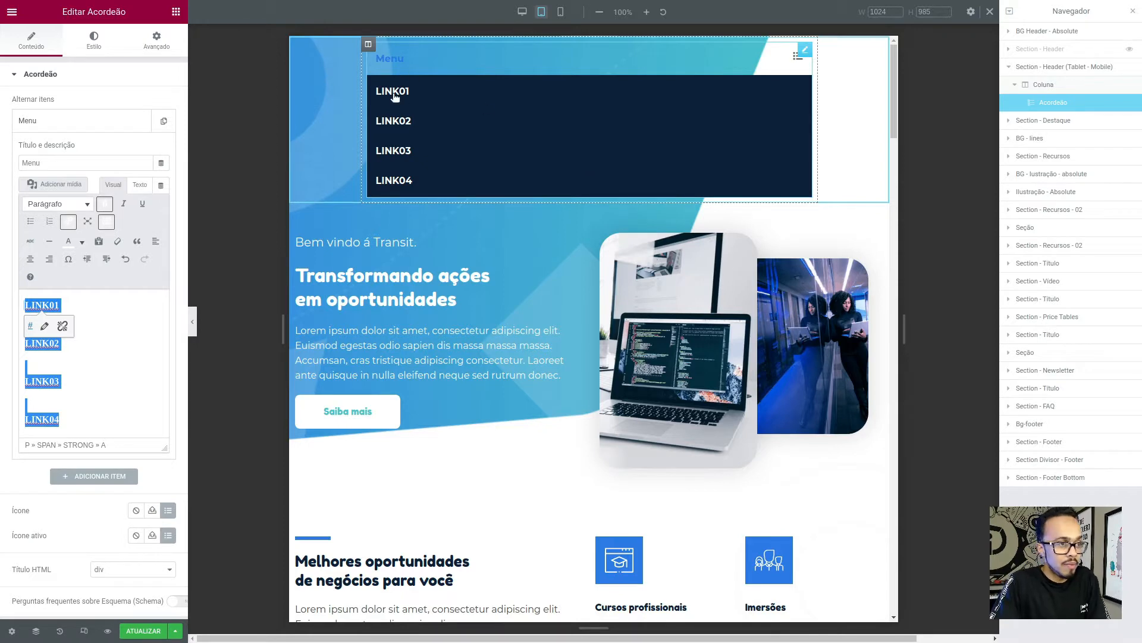
Collapse the Menu accordion and compare the header with the logo placement in the Figma tablet design
click(323, 156)
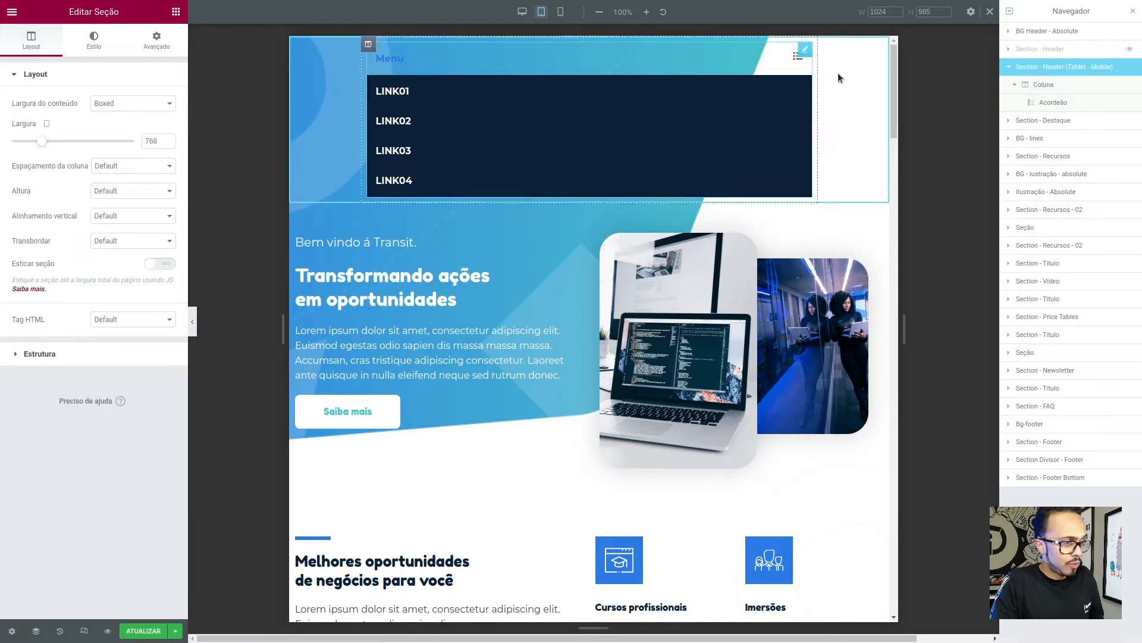
click(797, 62)
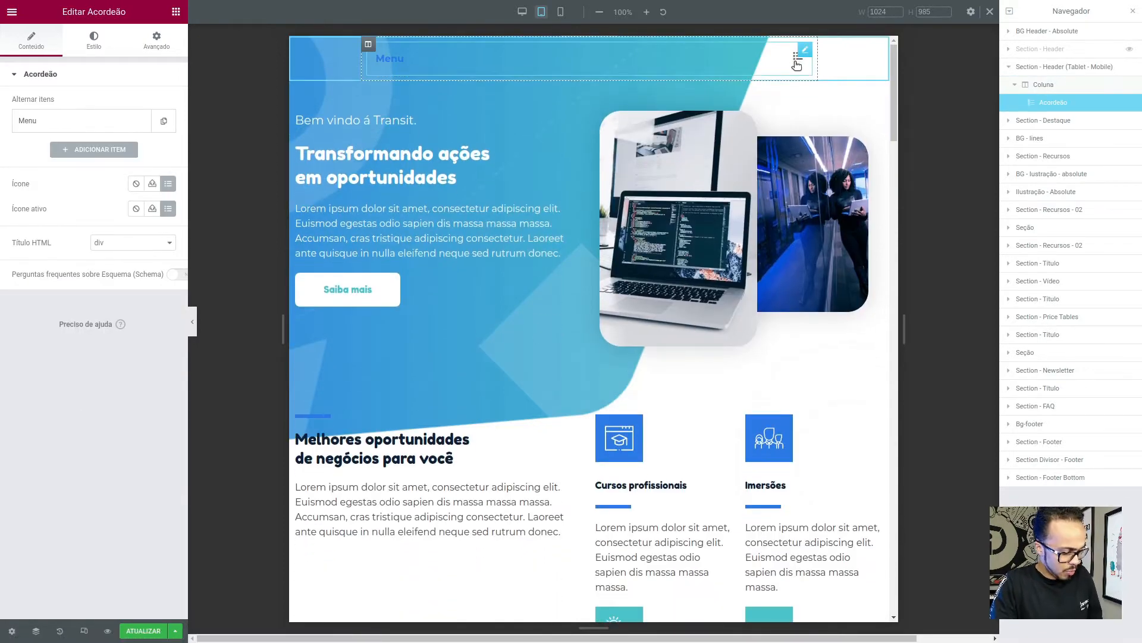
key(alt+Tab)
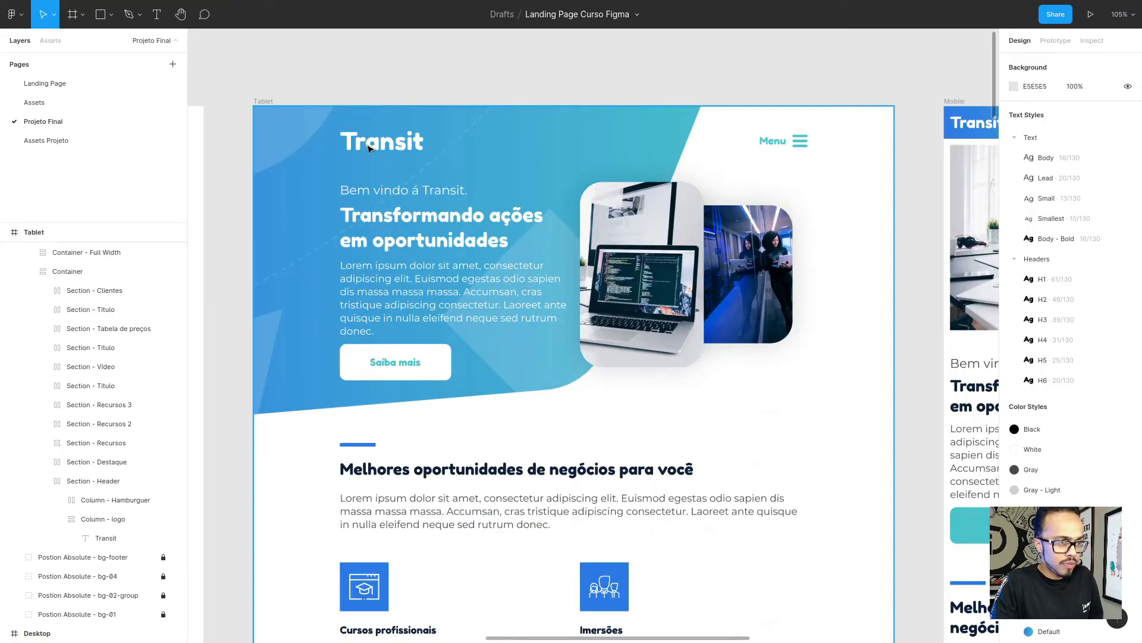
key(alt+Tab)
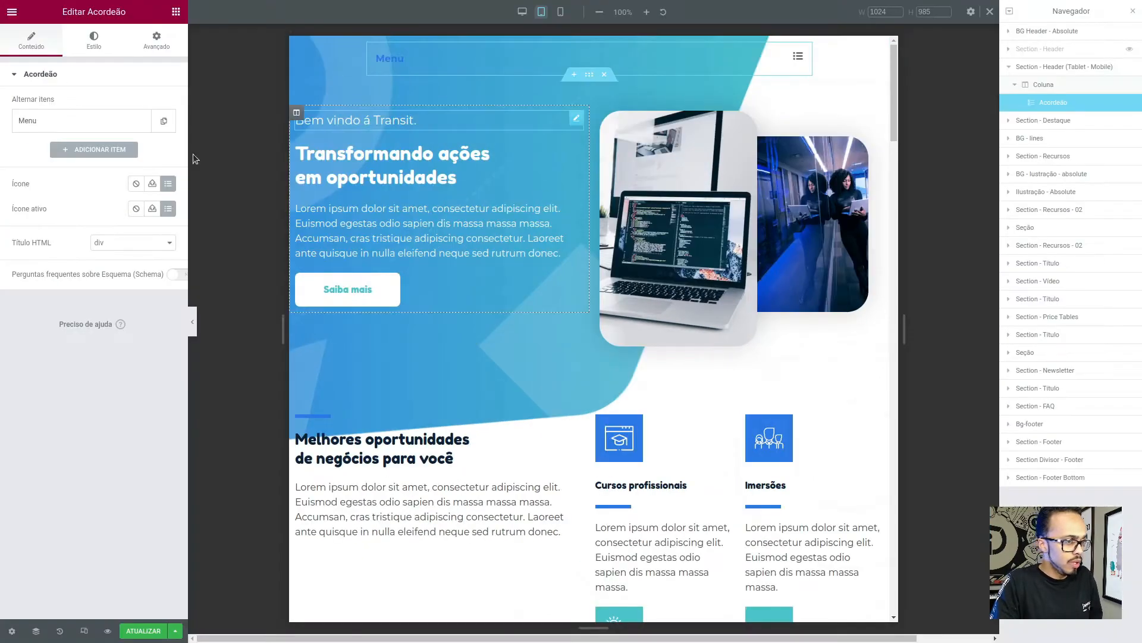
Add an Imagem widget to the tablet header column and insert Logo-Transit-Light.png from the media library
click(176, 12)
drag(48, 176, 487, 68)
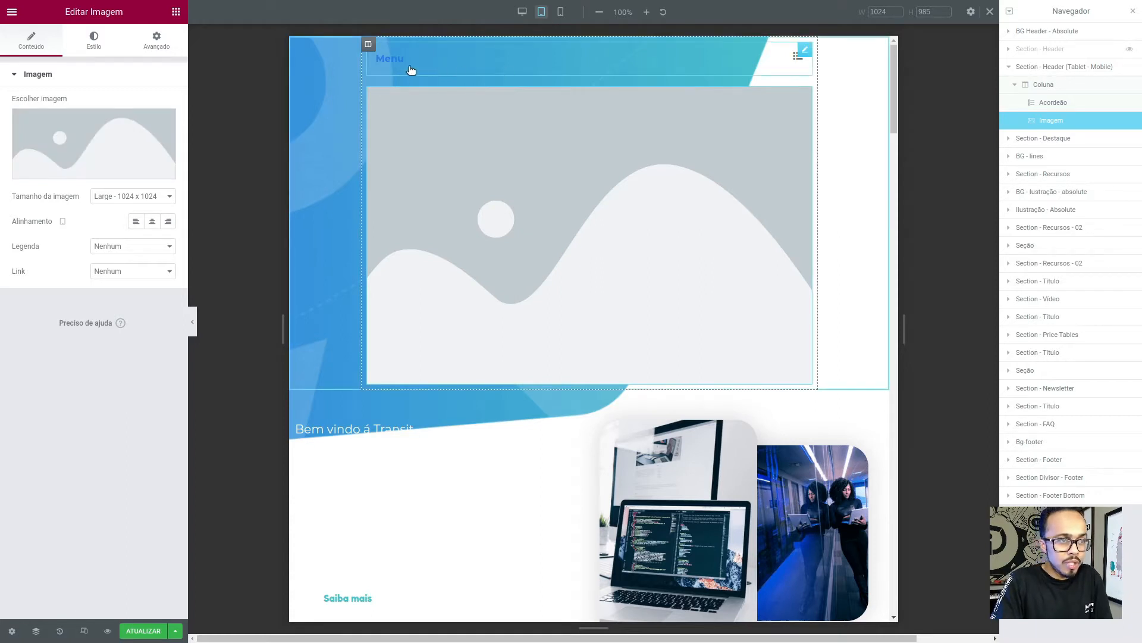
click(32, 113)
click(470, 130)
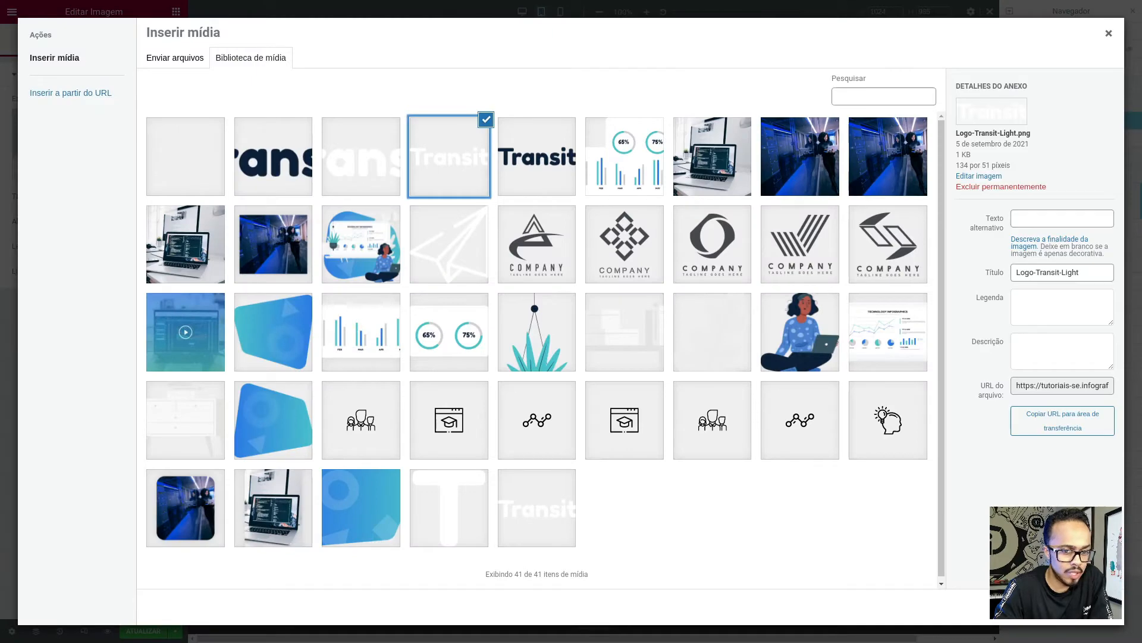
click(1082, 607)
Set the logo image's width to Em linha (auto) and its position to Absoluto
click(157, 42)
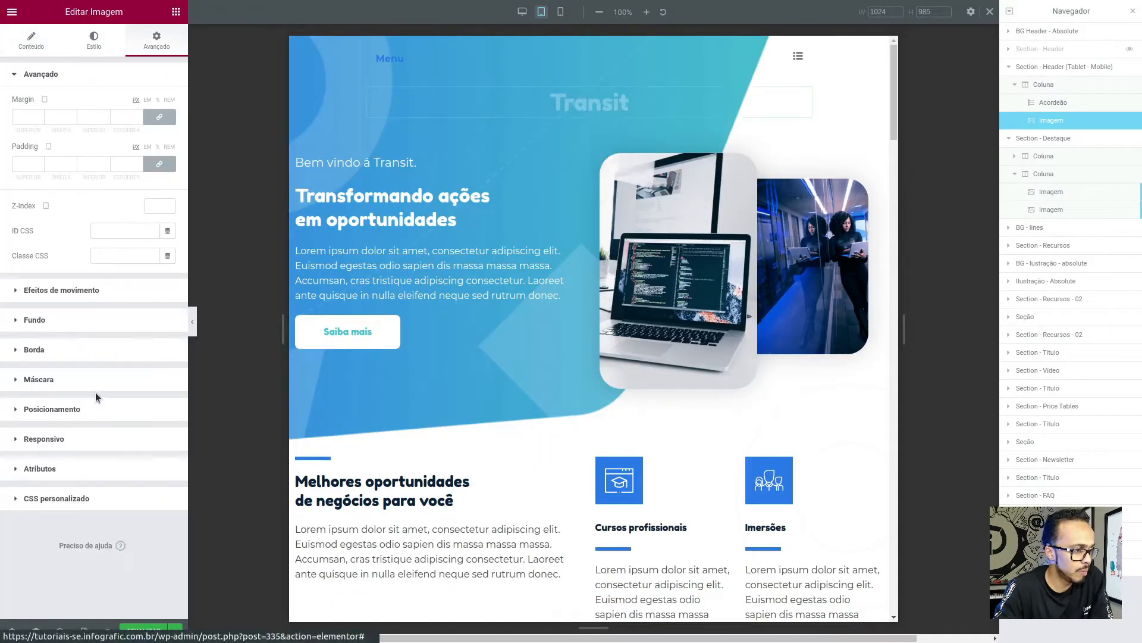
click(95, 405)
click(119, 256)
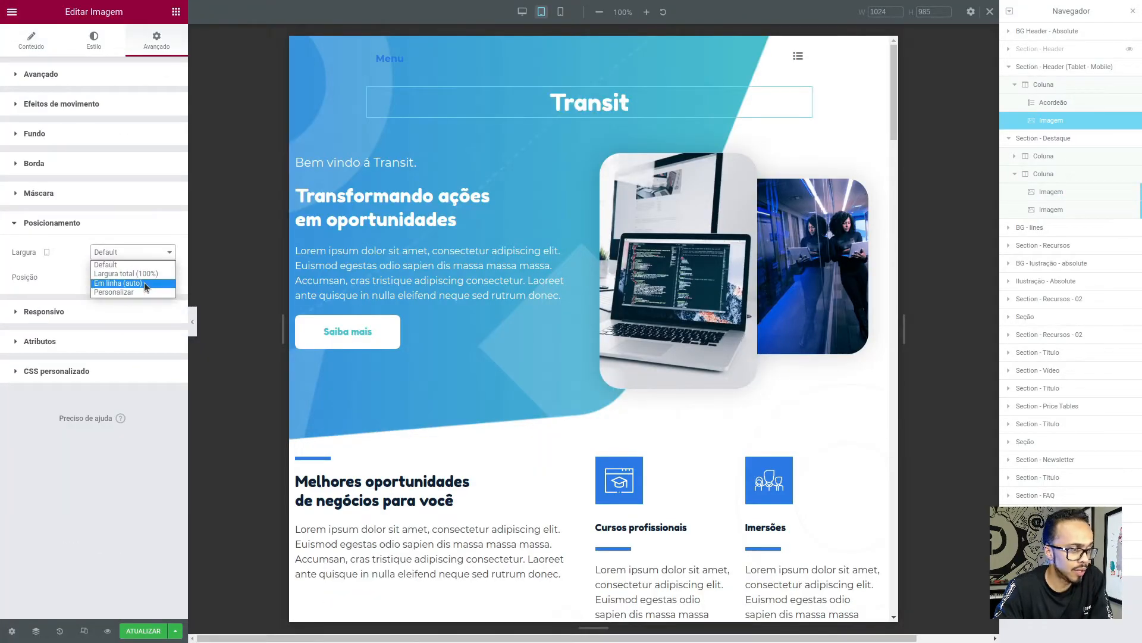
click(144, 282)
click(104, 274)
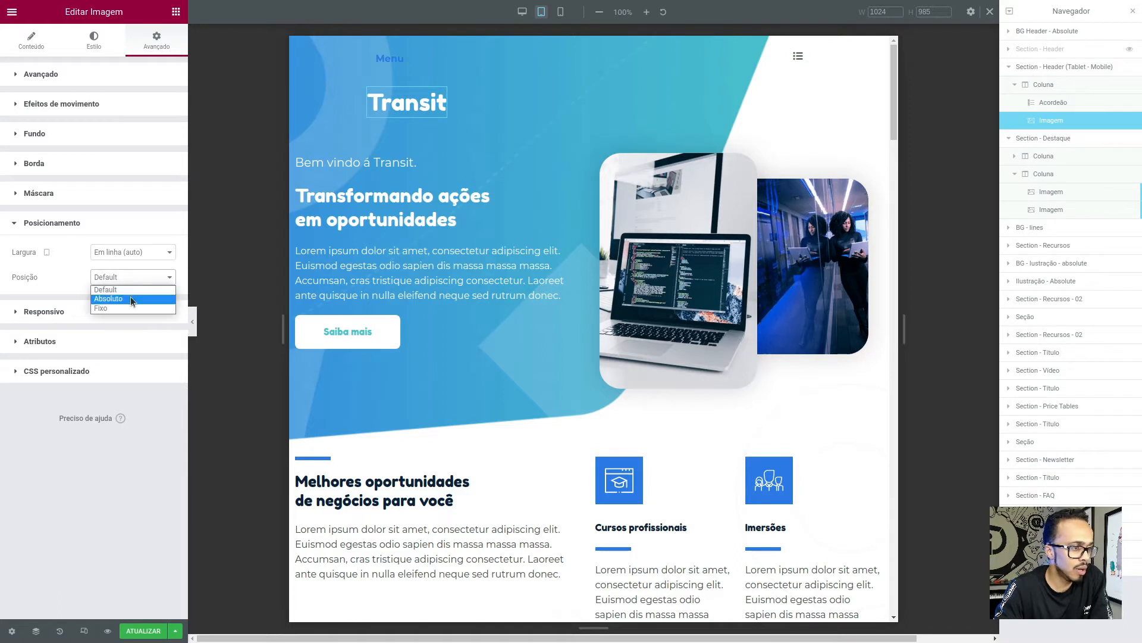
click(131, 298)
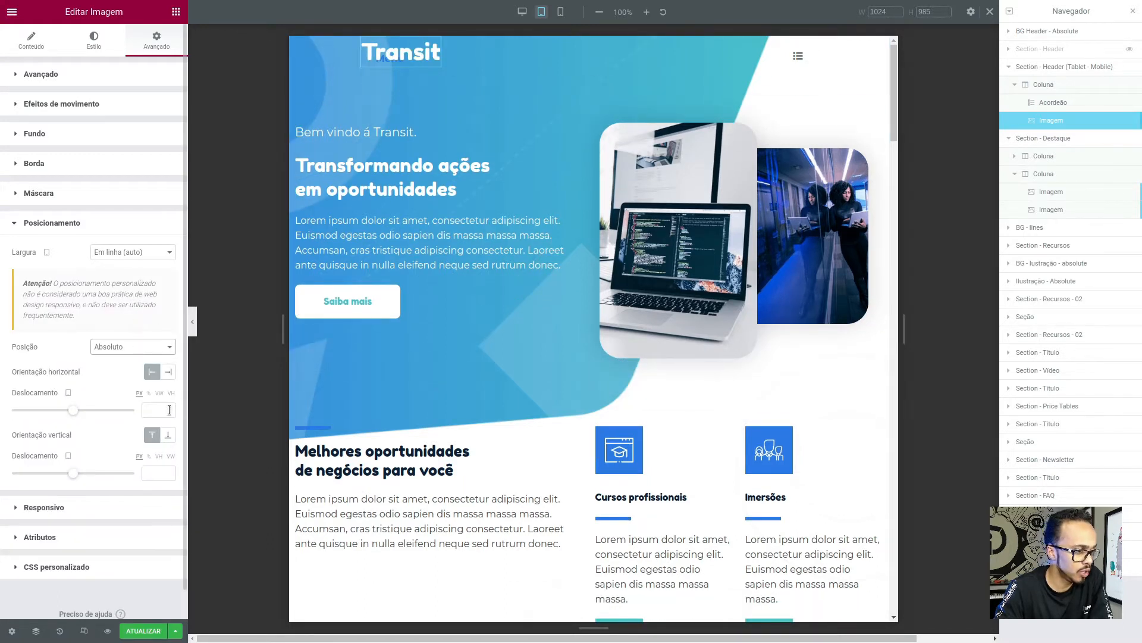
Set the tablet header column's space between widgets to 0 px
click(1071, 91)
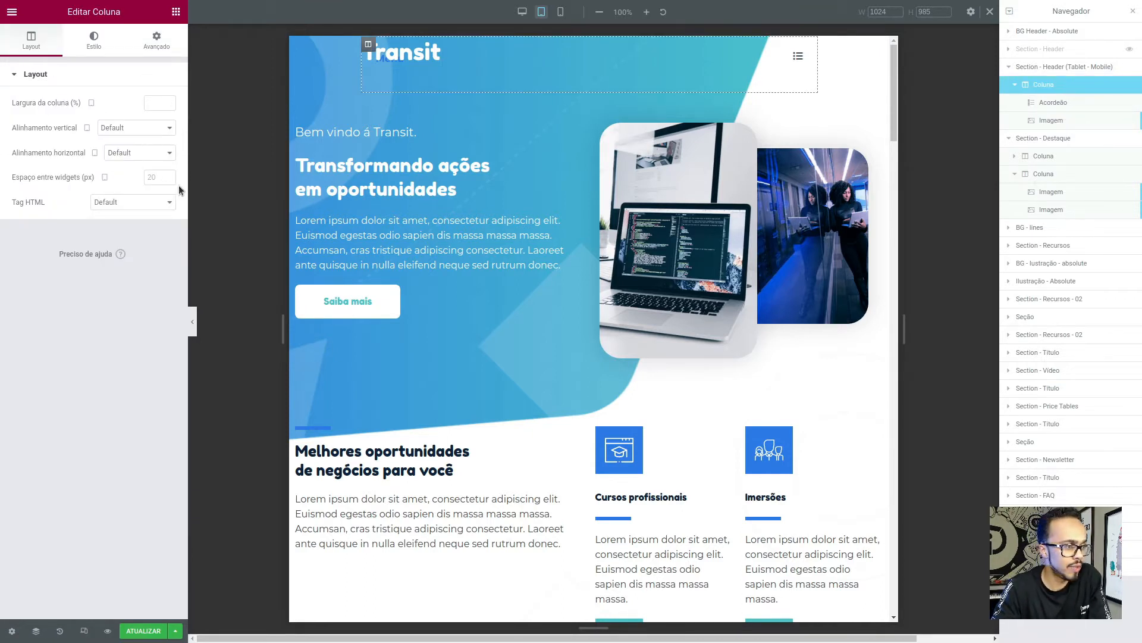
click(159, 176)
text(0)
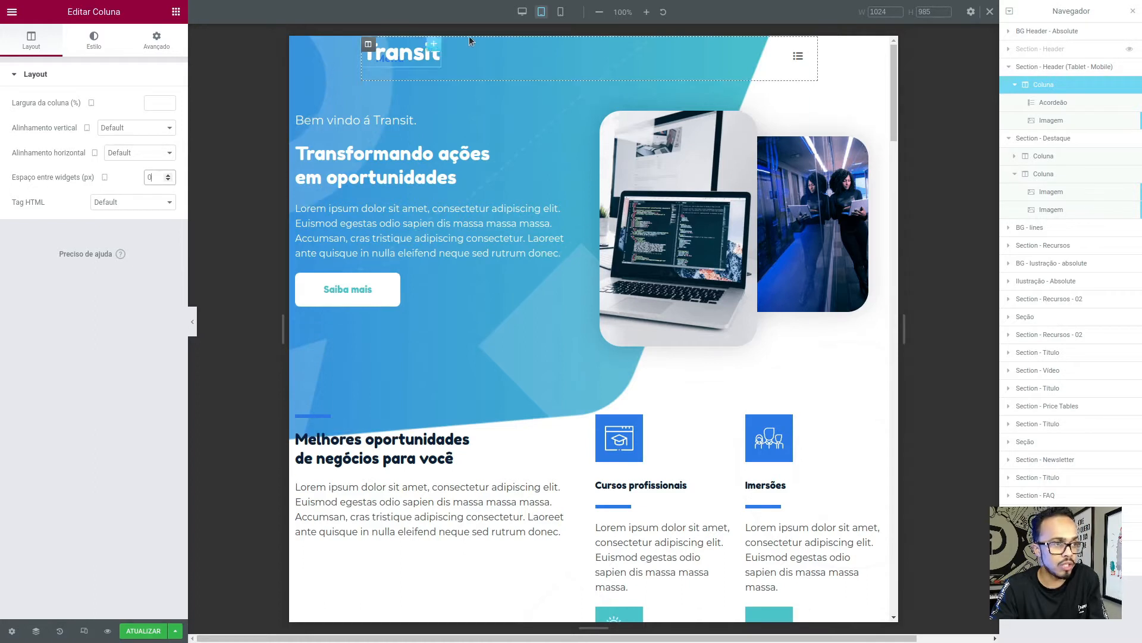
Set the logo image's horizontal offset to 10 px and its vertical offset to 12 px
click(436, 50)
click(72, 409)
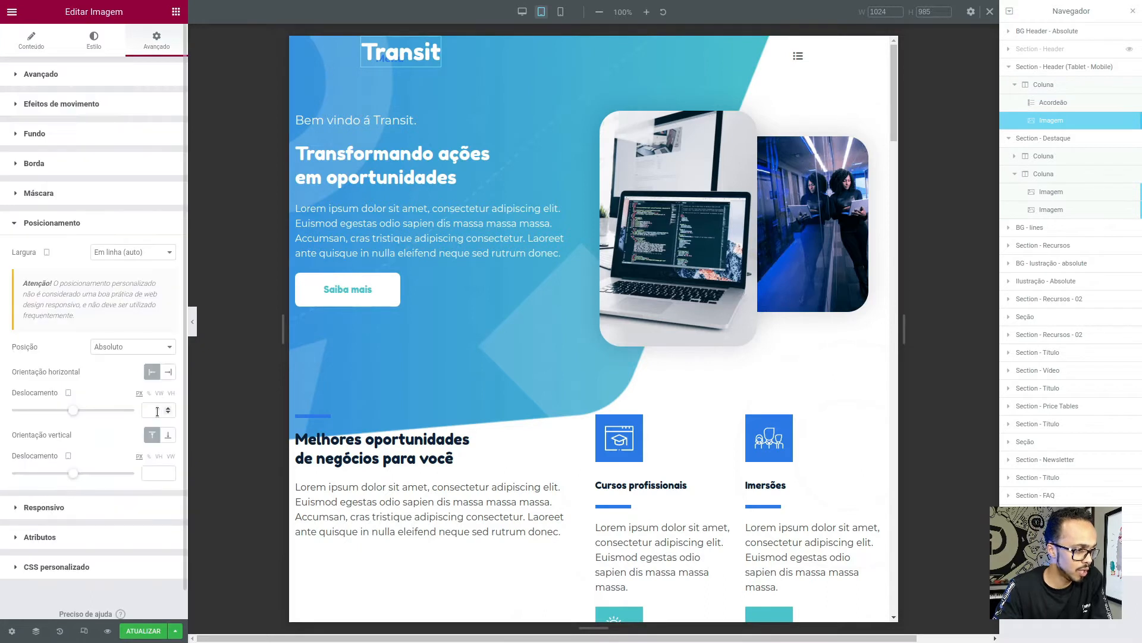
click(154, 411)
text(10)
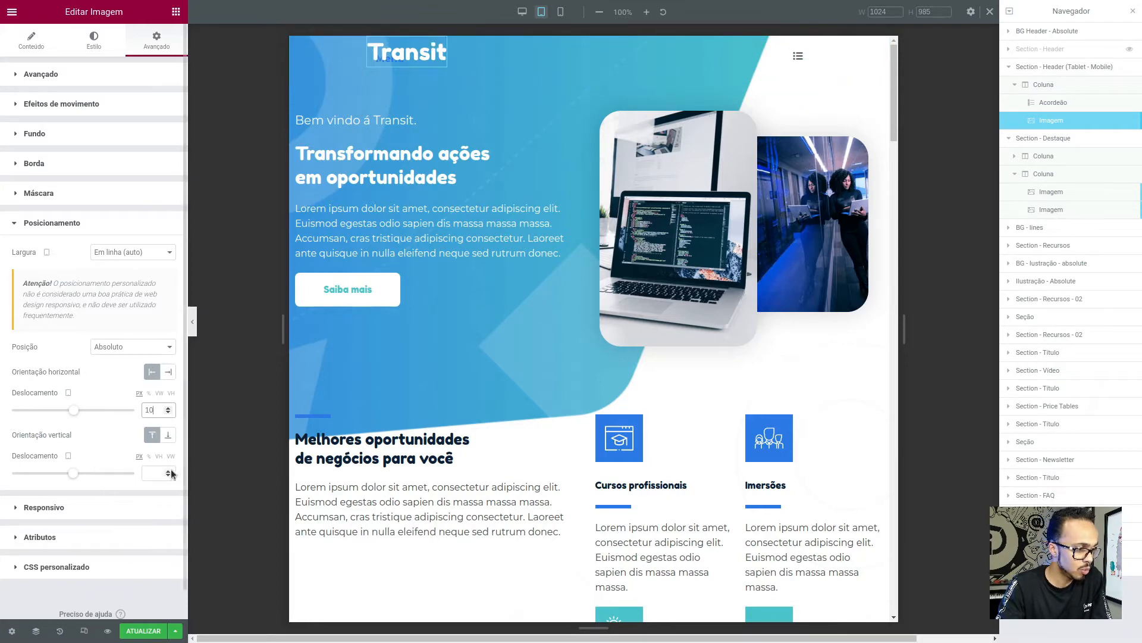
click(156, 473)
text(10)
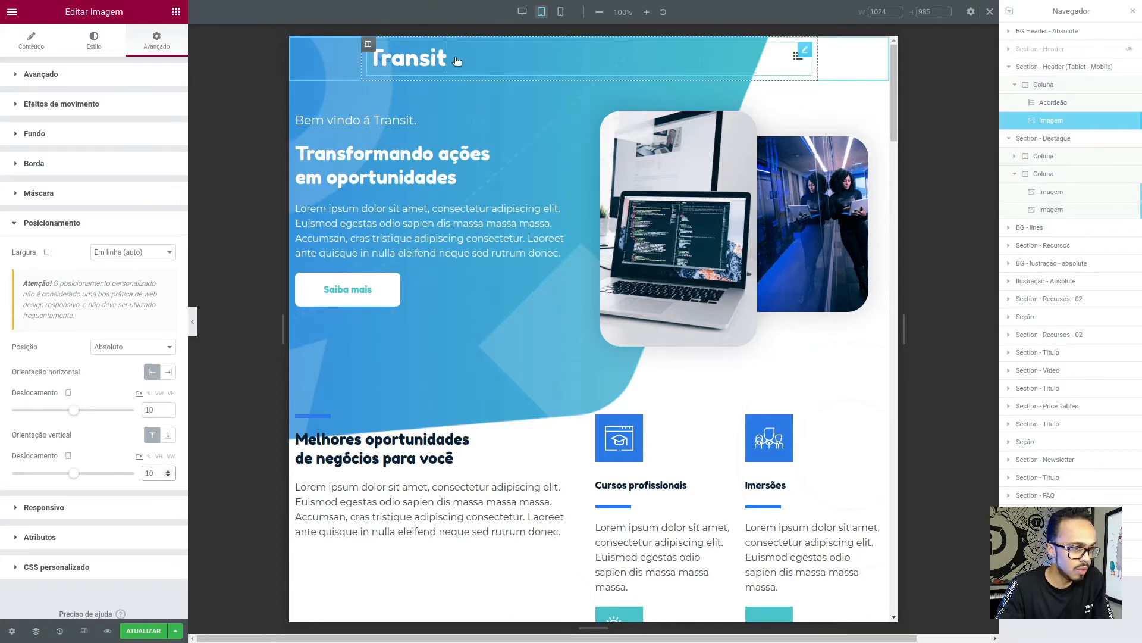
key(Up)
key(Up)
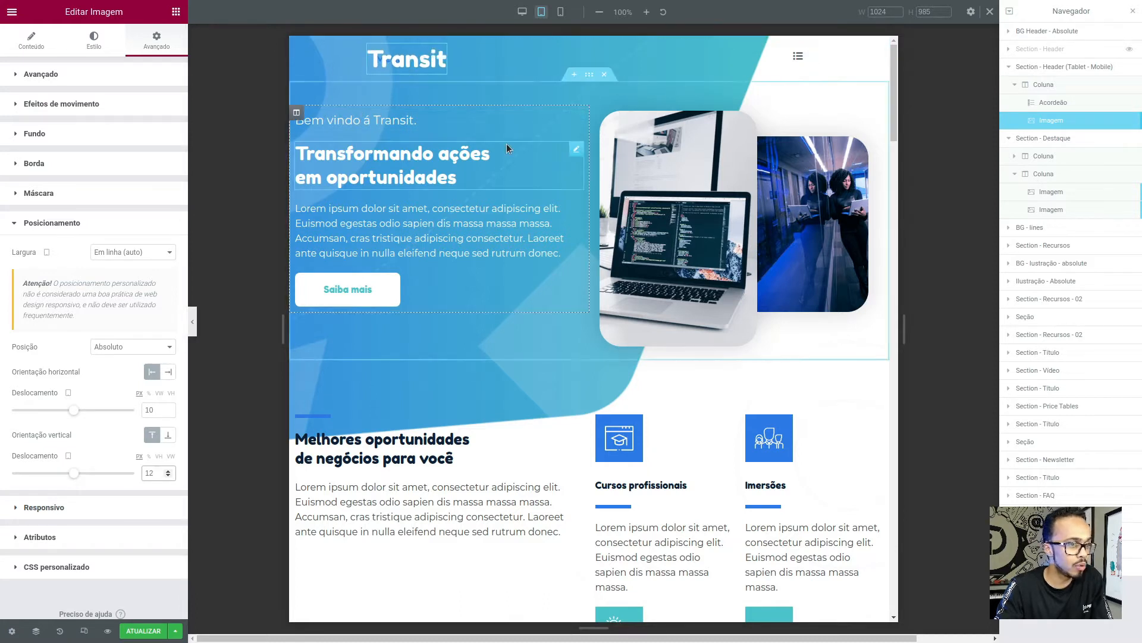
Review the accordion's title HTML tag options and icon style settings, and return to its content settings
click(805, 54)
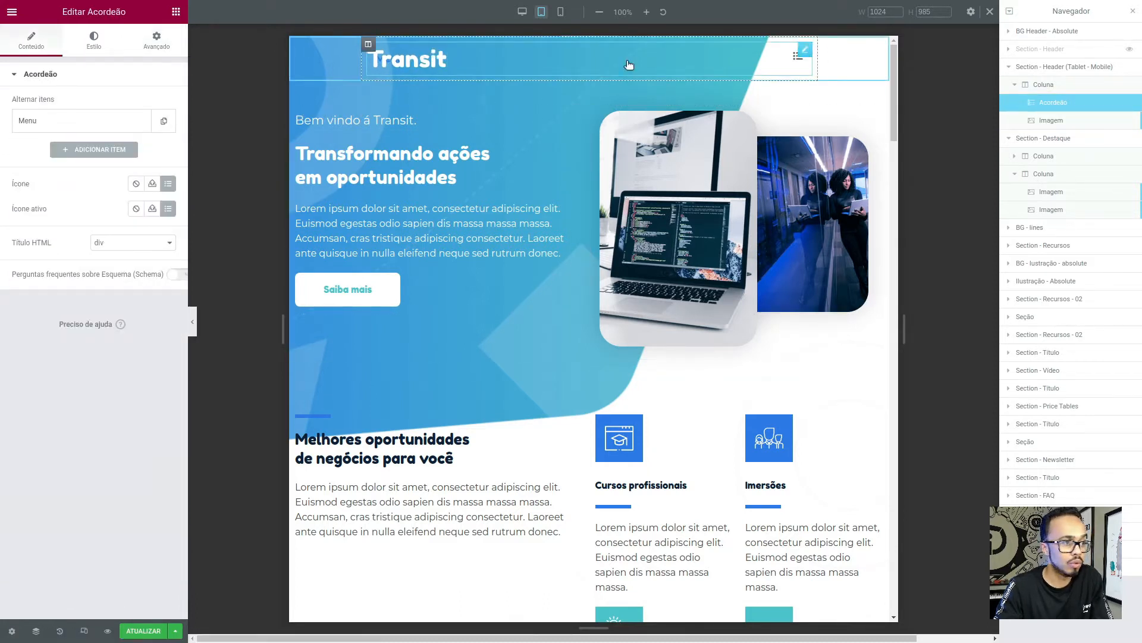
click(119, 244)
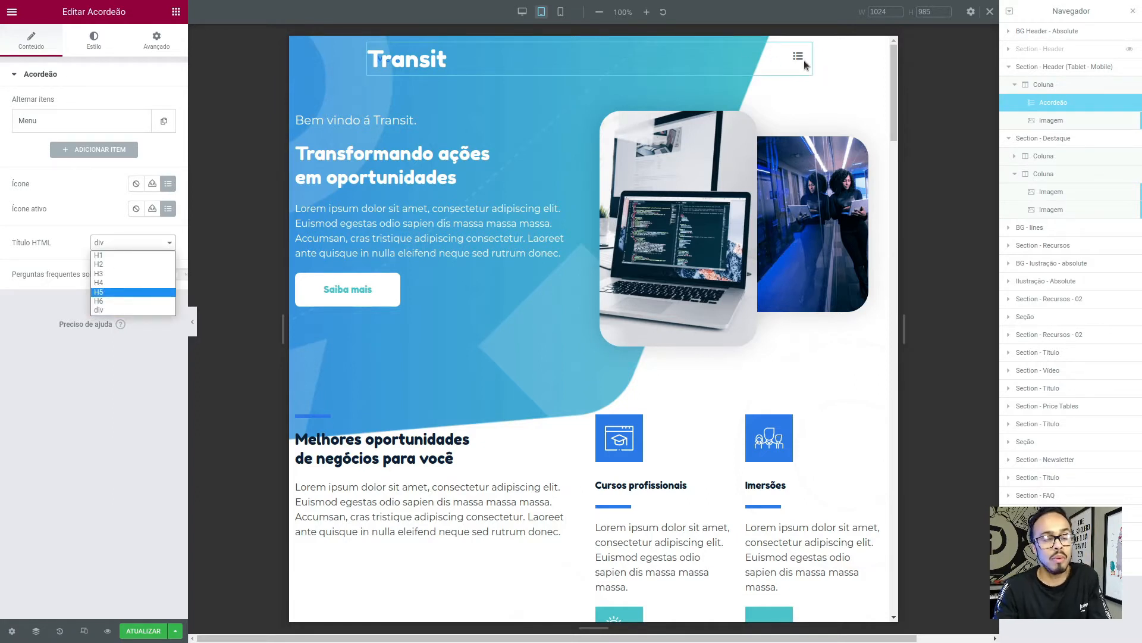
click(89, 46)
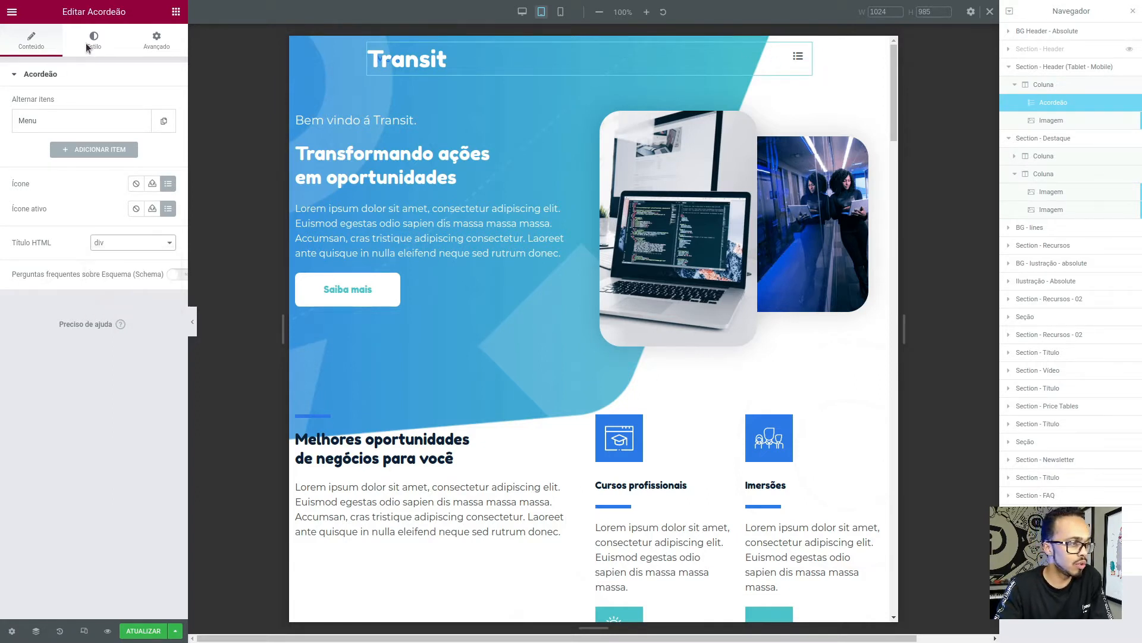
click(91, 46)
click(71, 269)
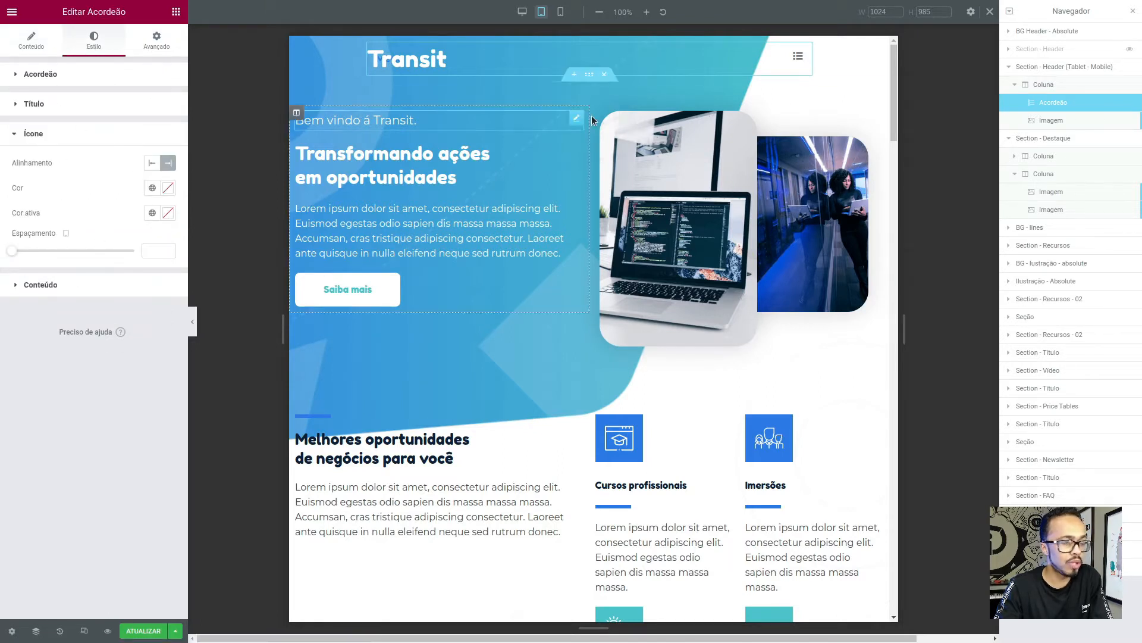
click(41, 49)
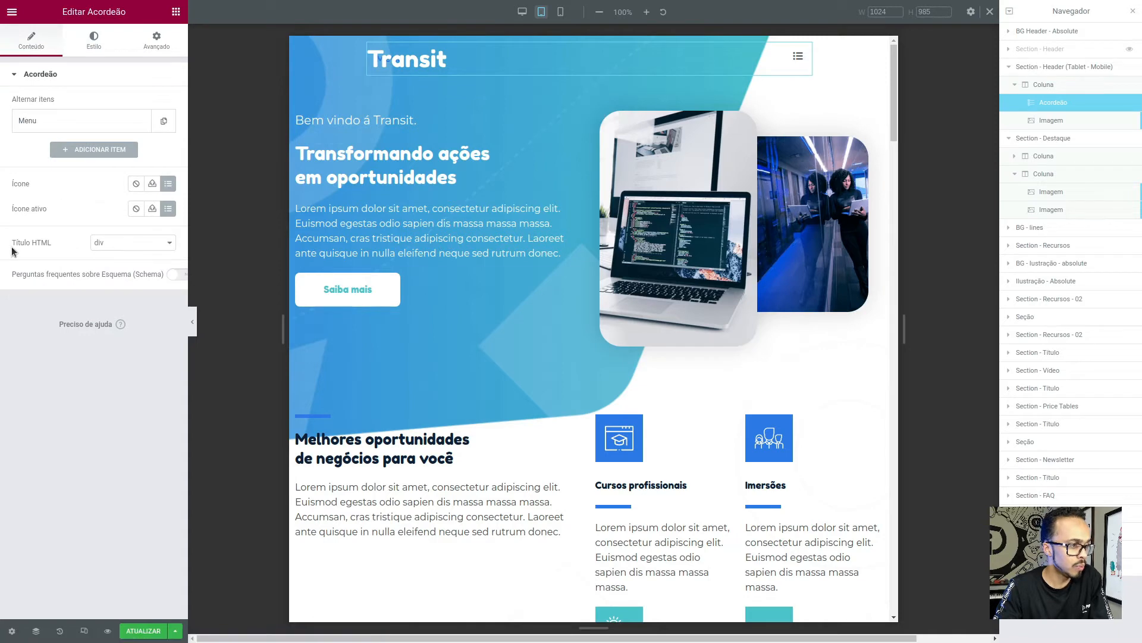
Set the accordion's title HTML tag to H5 and test opening and closing the menu
click(114, 243)
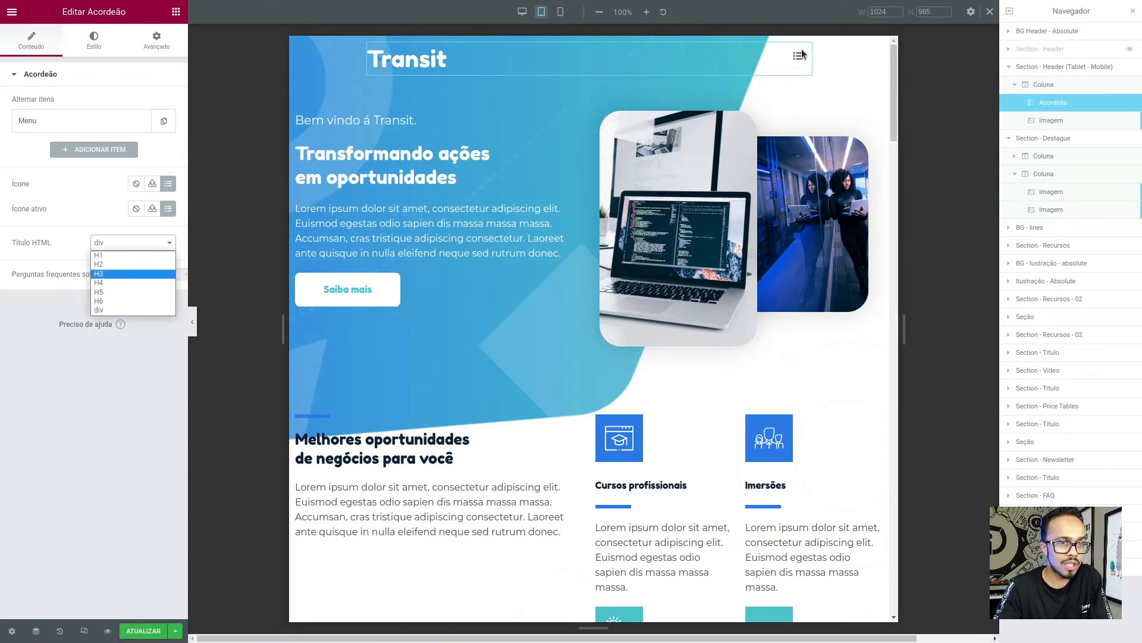
click(117, 292)
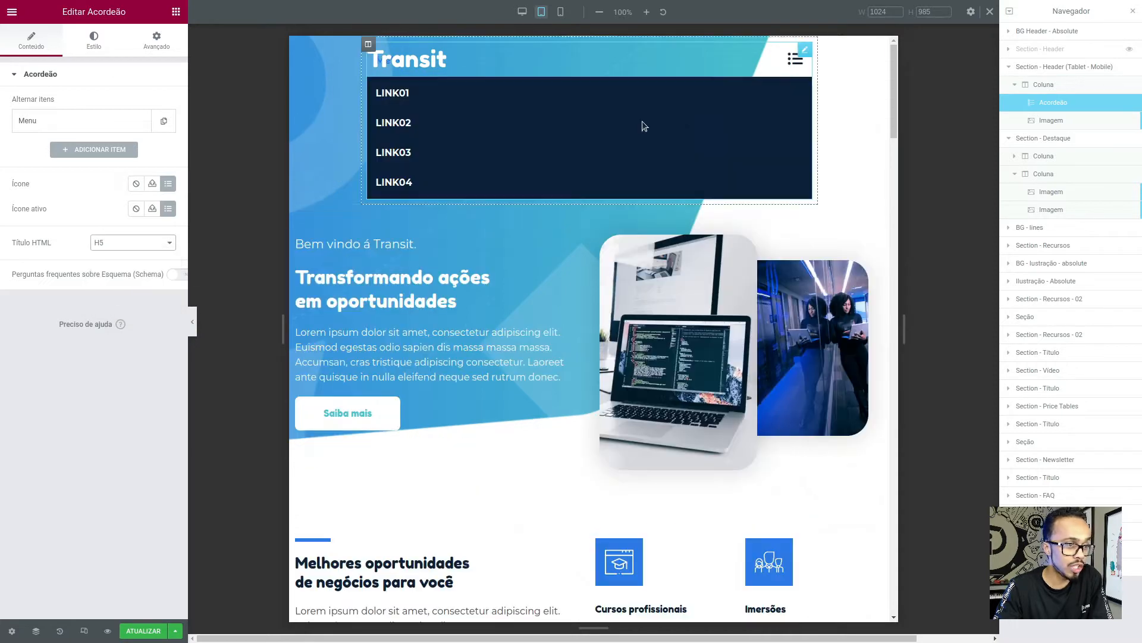
click(797, 67)
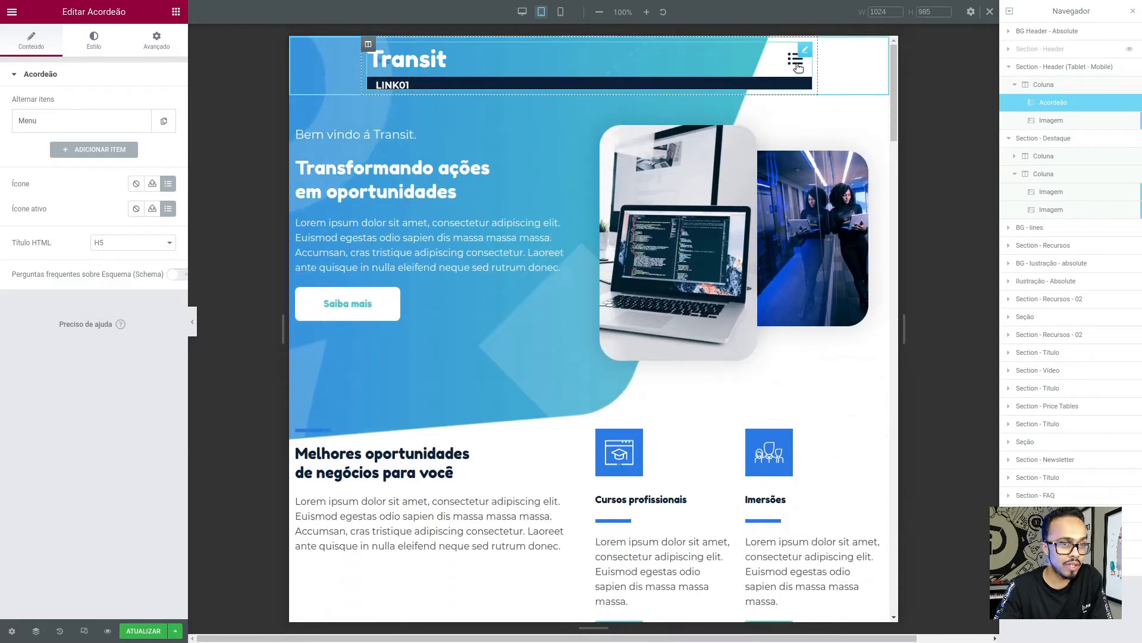
click(791, 69)
click(791, 69)
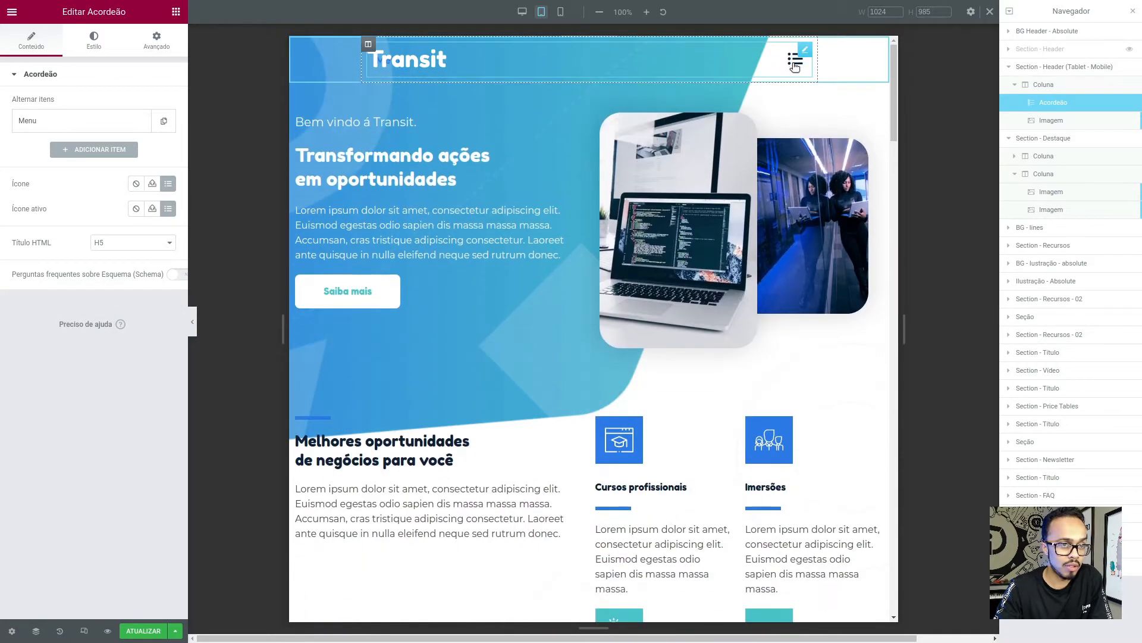
Set the accordion icon's color and active color to the global Secondary color, and test the menu toggle
click(94, 42)
click(59, 266)
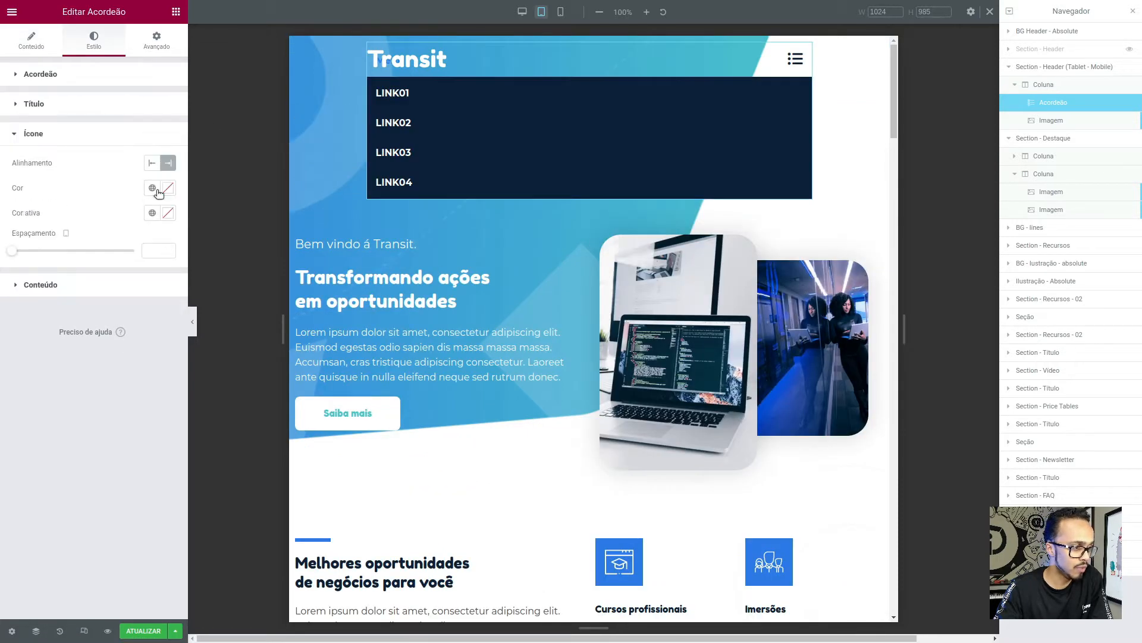
click(156, 189)
click(83, 261)
click(152, 212)
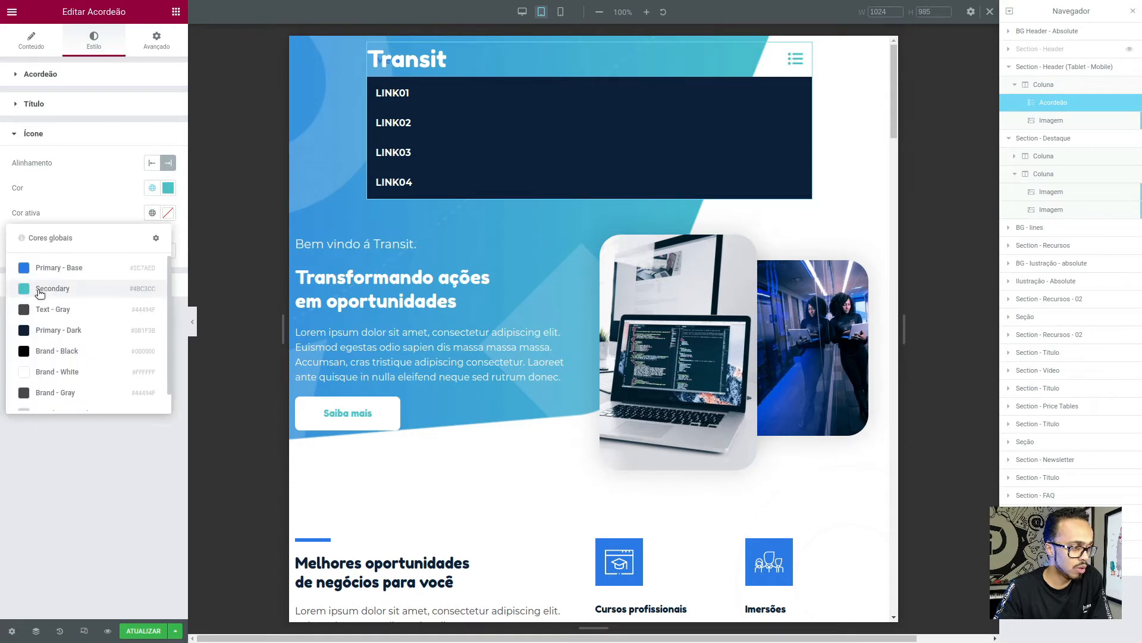
click(73, 290)
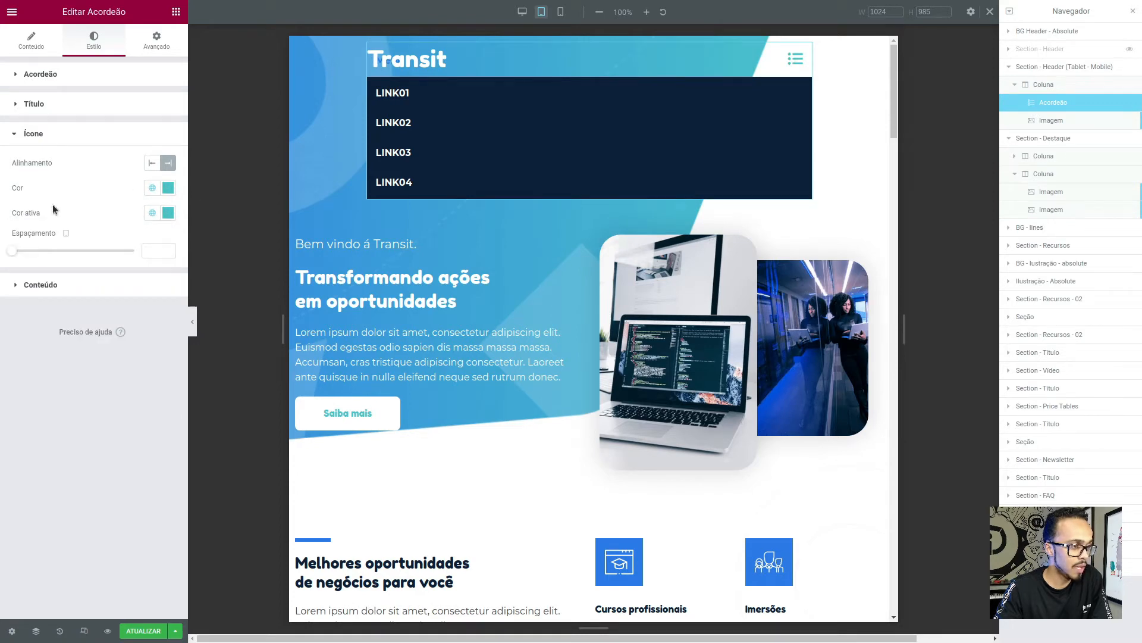
click(794, 59)
click(795, 62)
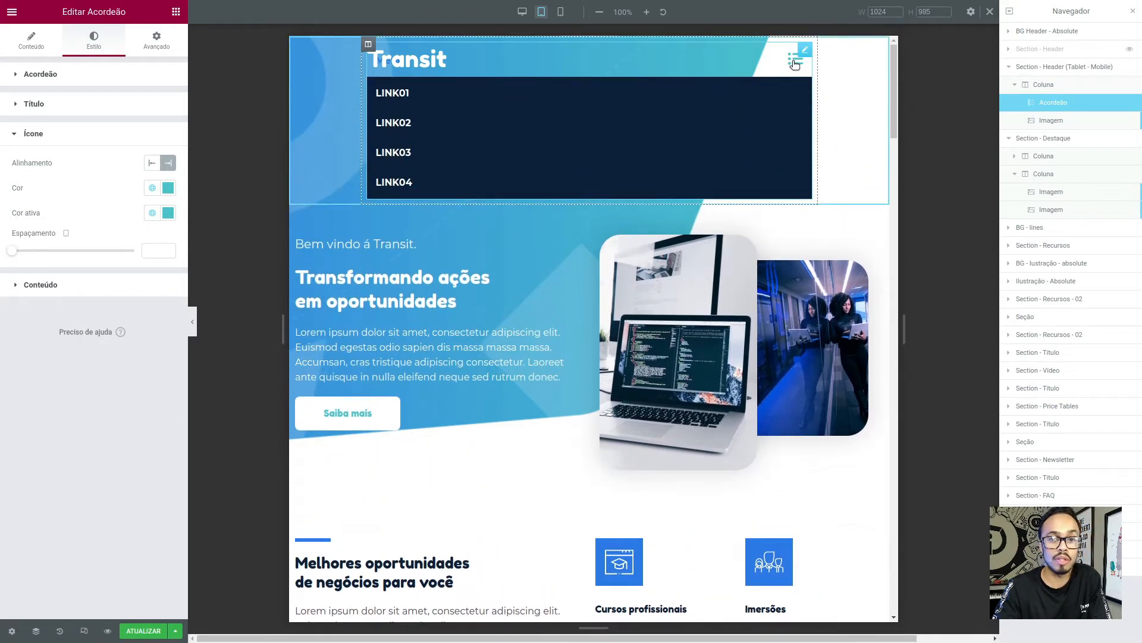
click(795, 62)
click(794, 62)
click(795, 62)
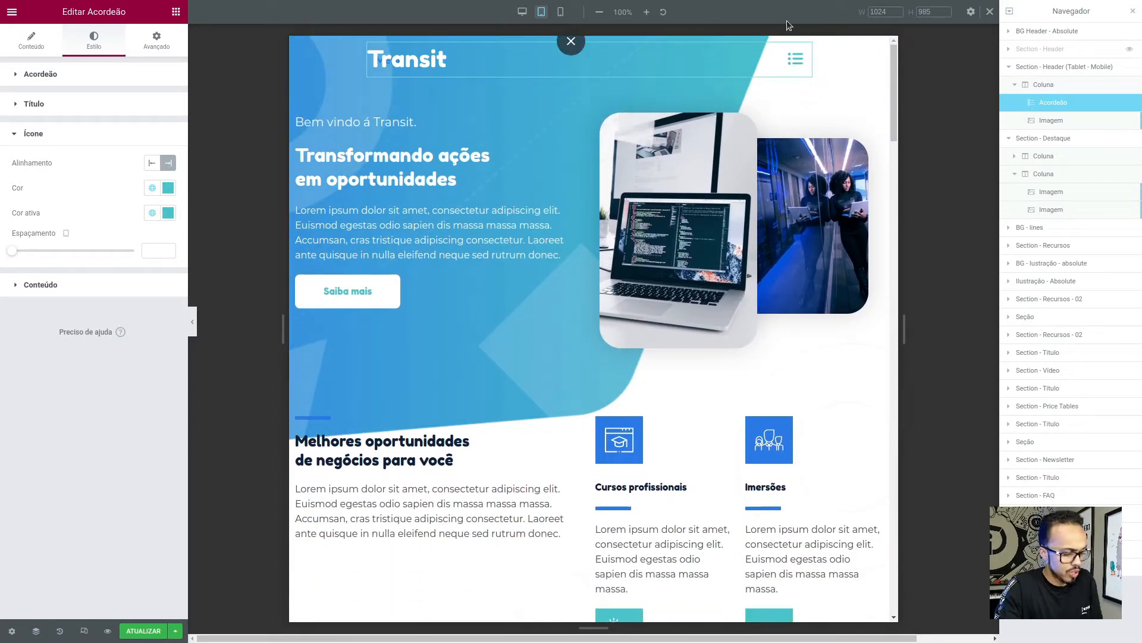
Compare the header with the Figma tablet design and set the Section - Destaque content width to 768
key(alt+Tab)
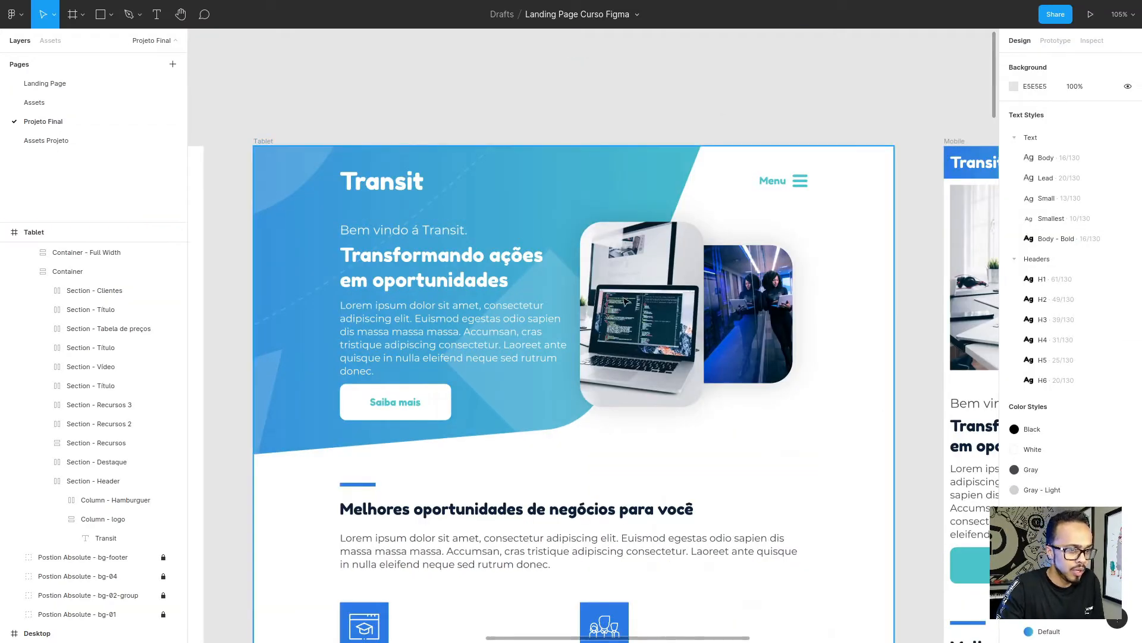
key(alt+Tab)
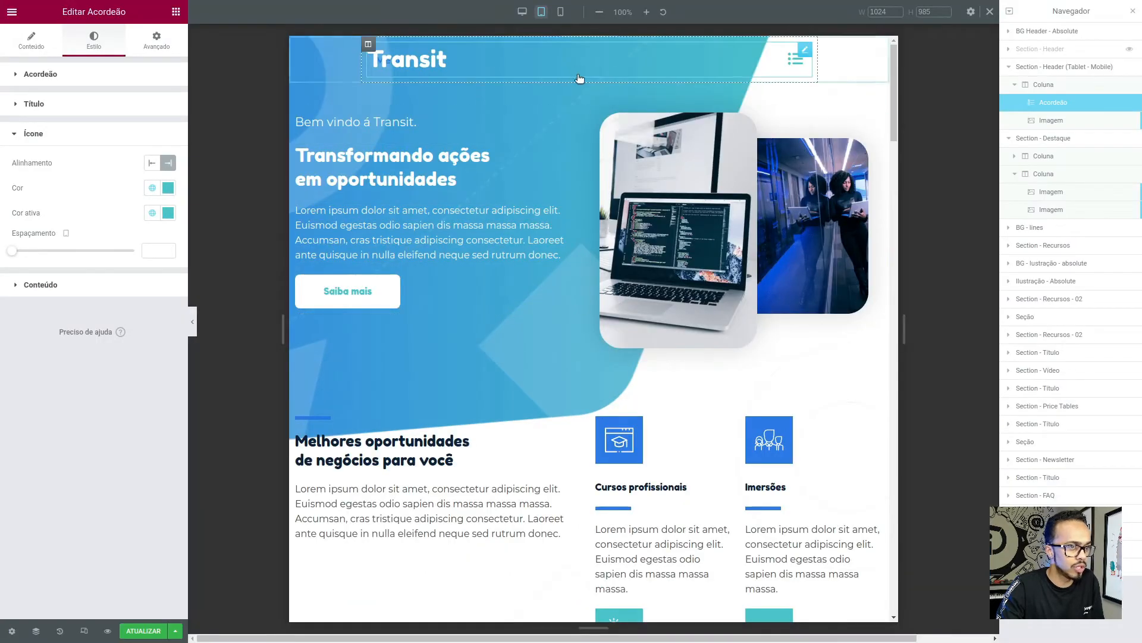
click(595, 75)
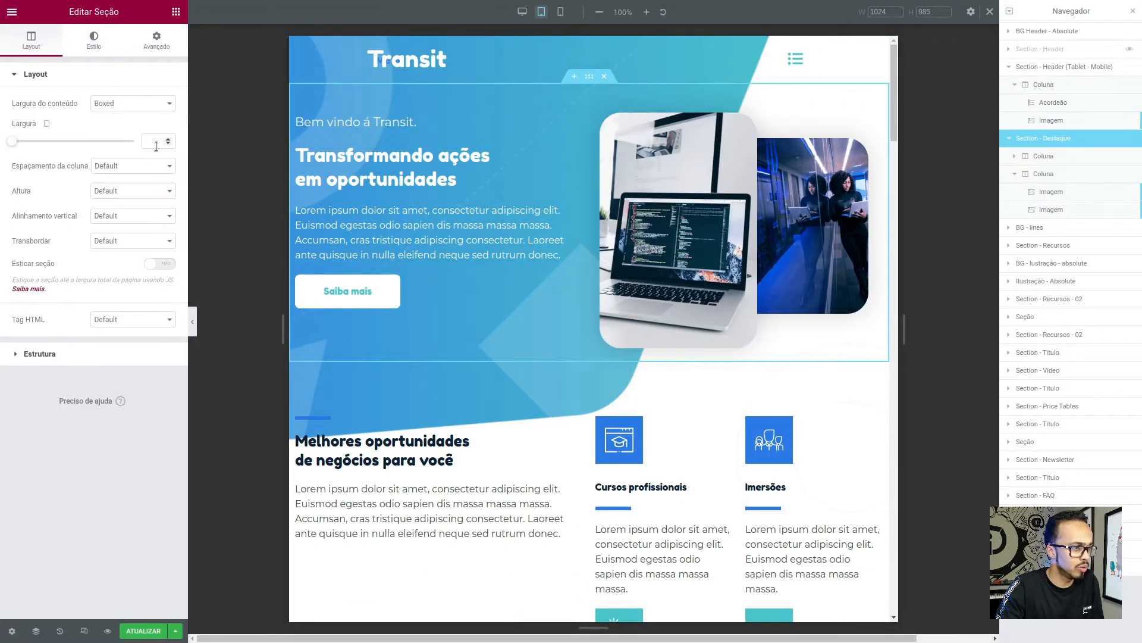
text(768)
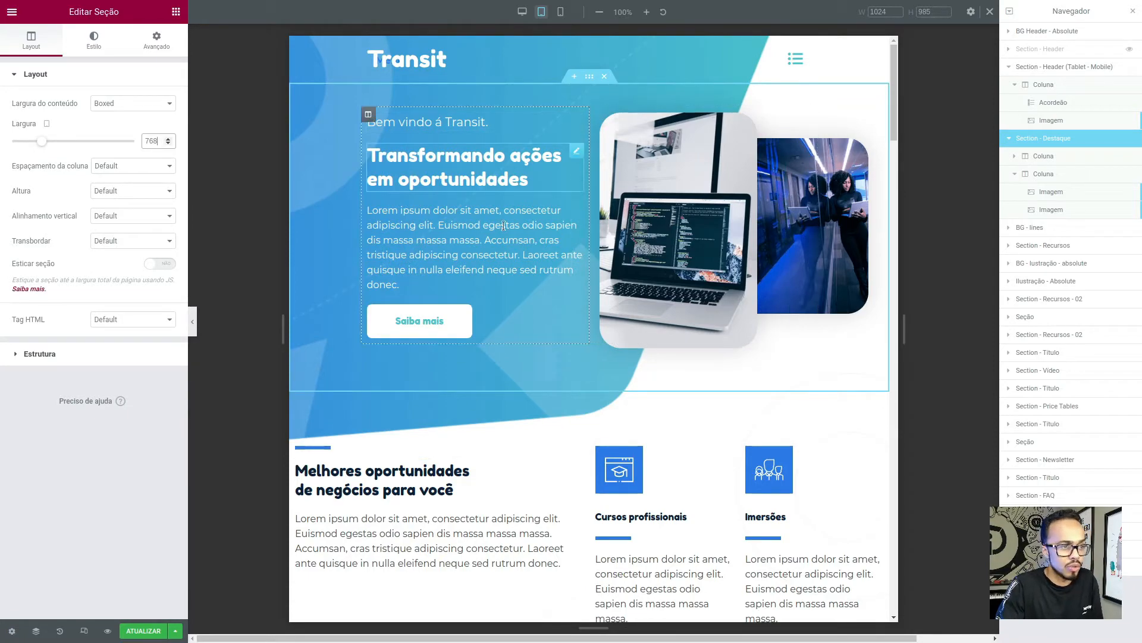
scroll(490, 445, down, 3)
scroll(494, 444, down, 3)
scroll(535, 440, up, 5)
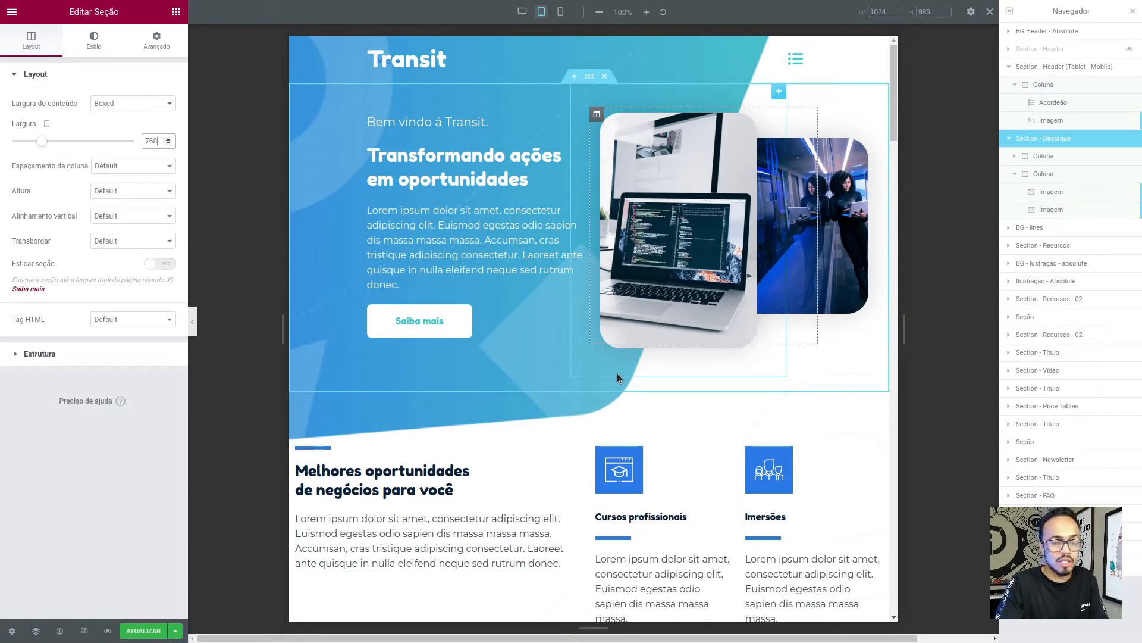
Set the server-room image's custom width to 269 px and move it inward and down, following the Figma design
key(alt+Tab)
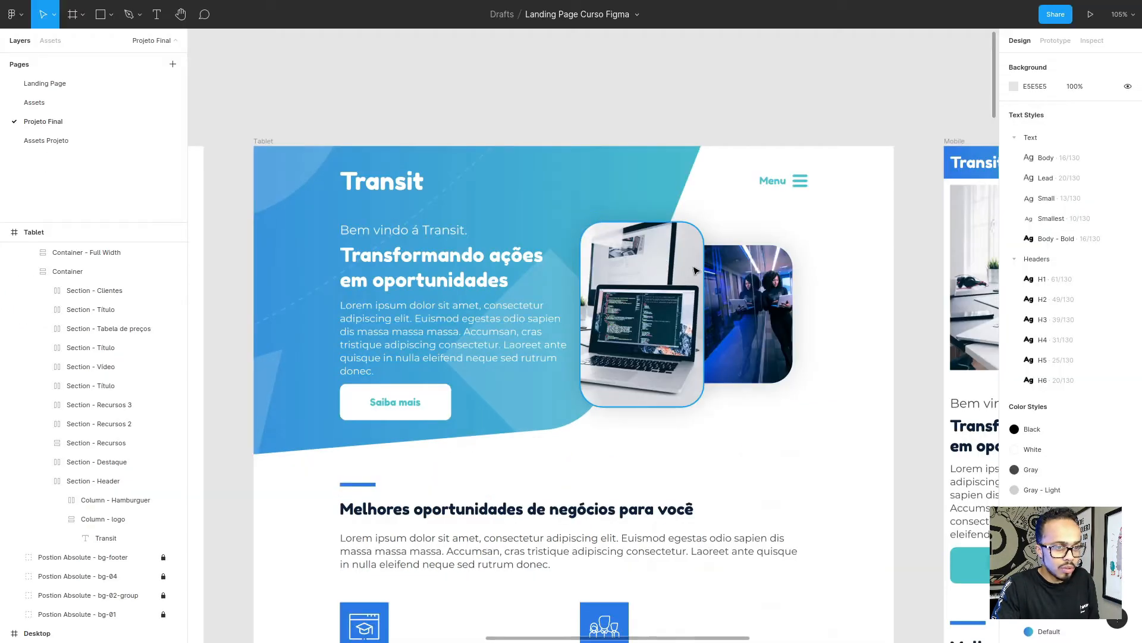
key(alt+Tab)
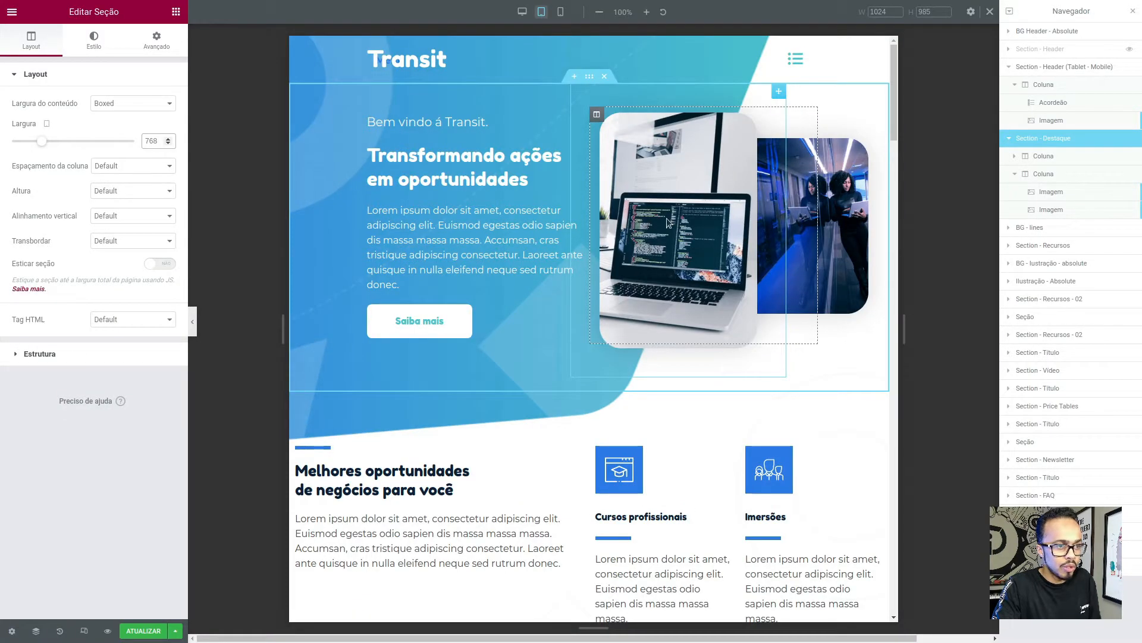
click(1135, 192)
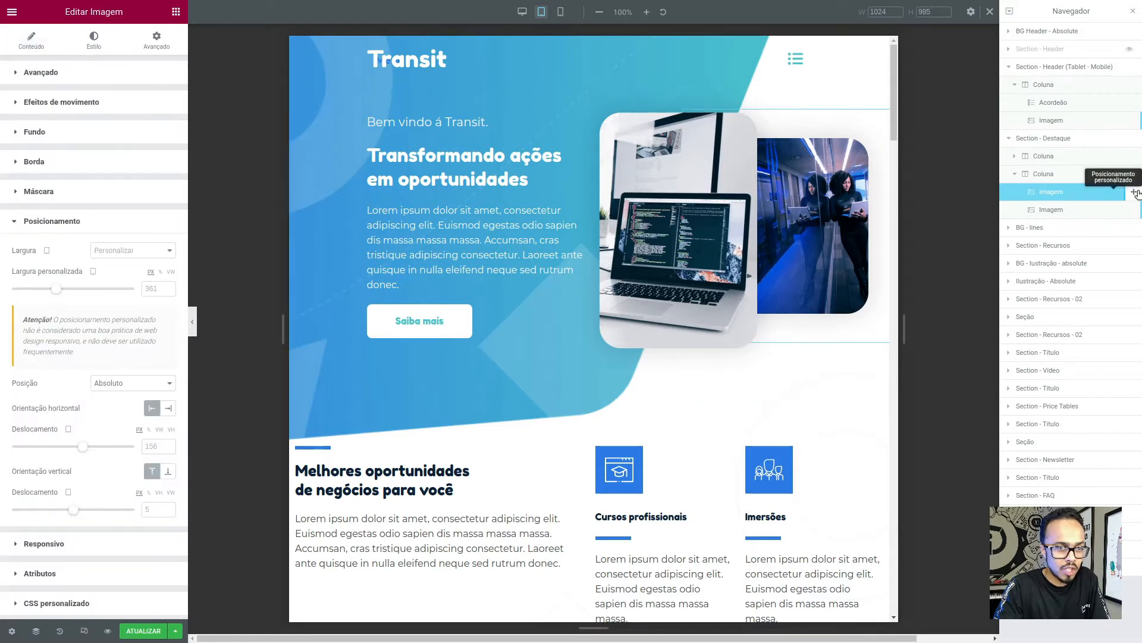
drag(56, 293, 48, 288)
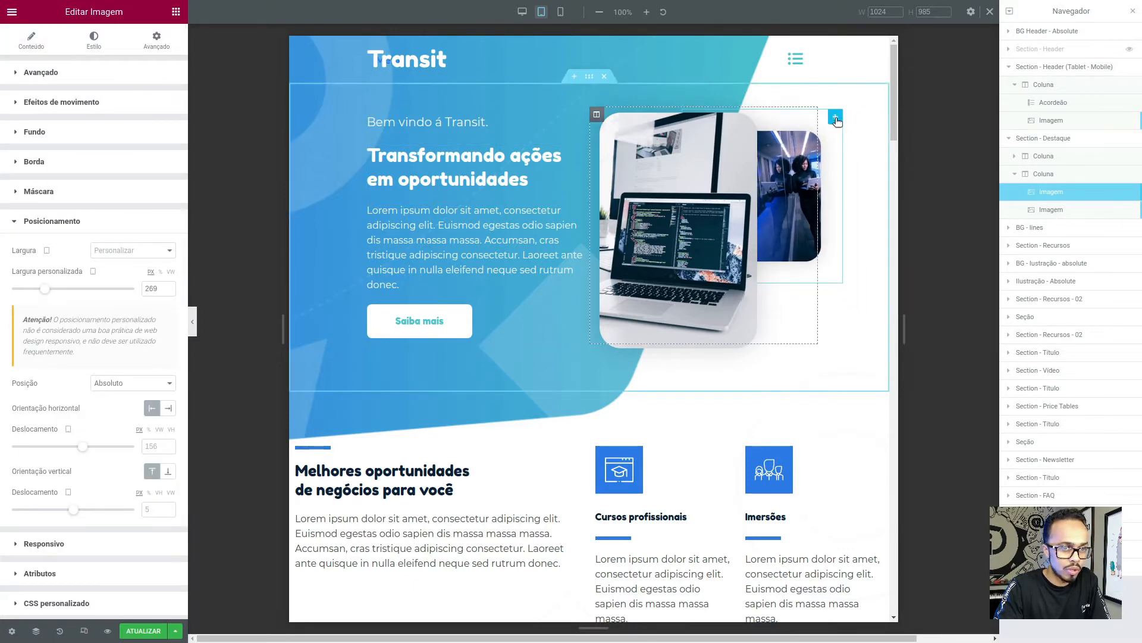
drag(835, 119, 810, 154)
Set the laptop image's custom width to 274 px and move it to offsets of -1 px horizontal and 24 px vertical, checking against Figma
click(1071, 214)
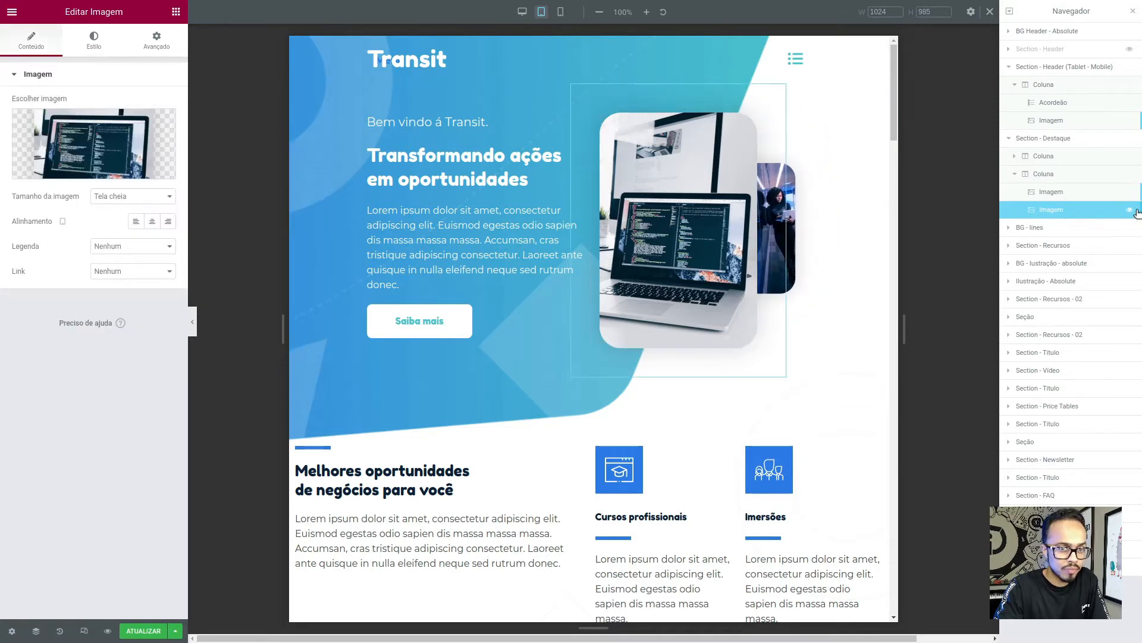
click(1139, 212)
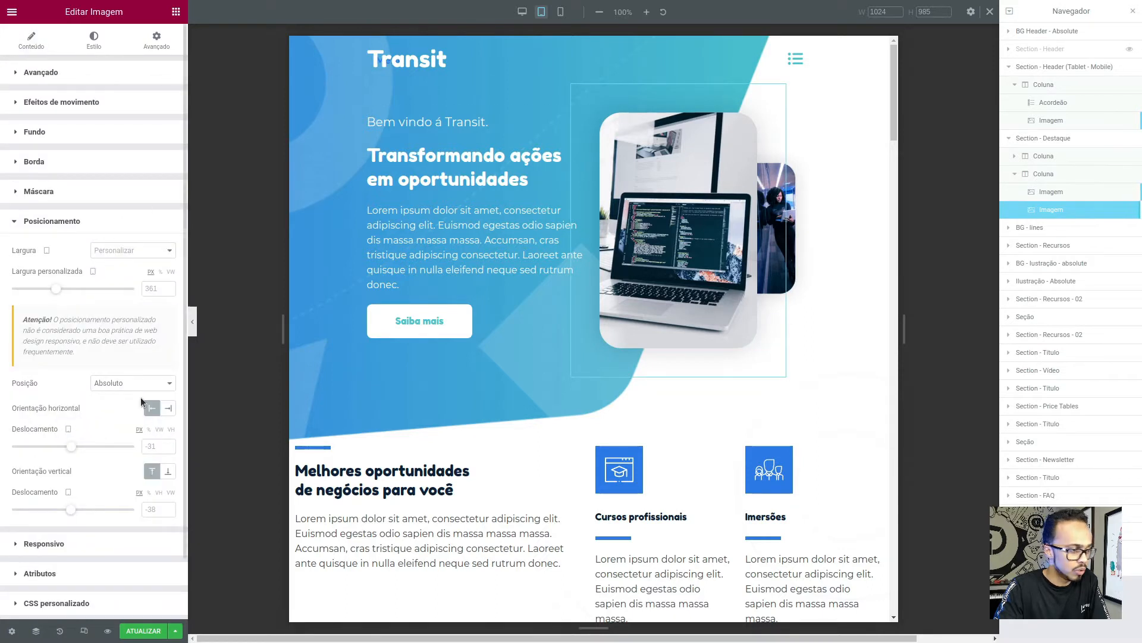
drag(59, 289, 45, 289)
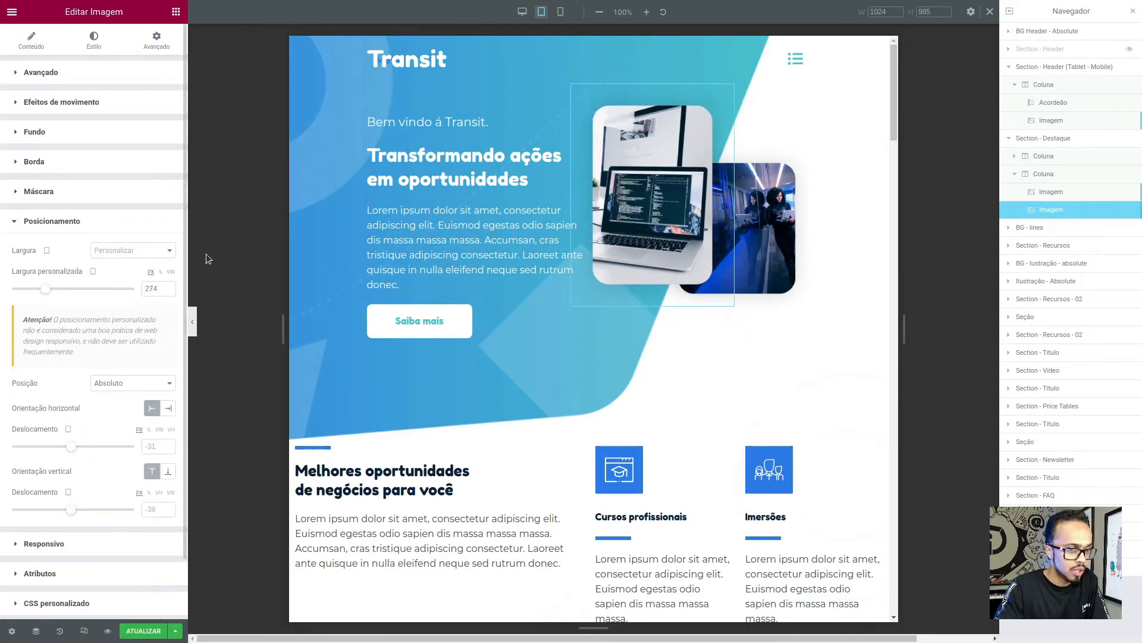
drag(729, 89, 747, 127)
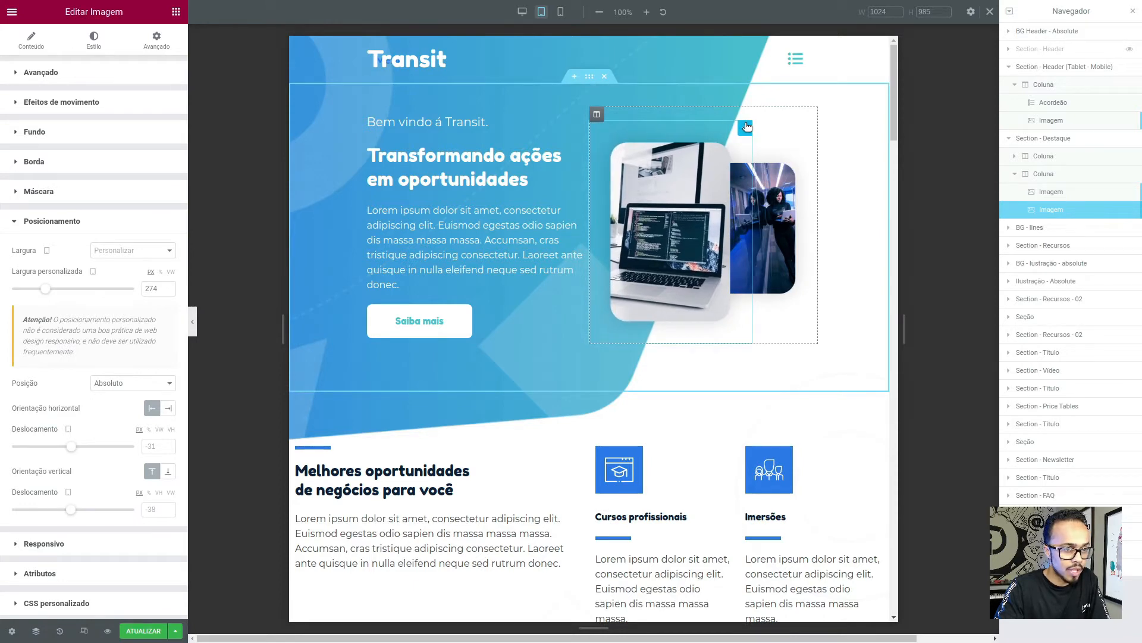
key(alt+Tab)
key(alt+Tab)
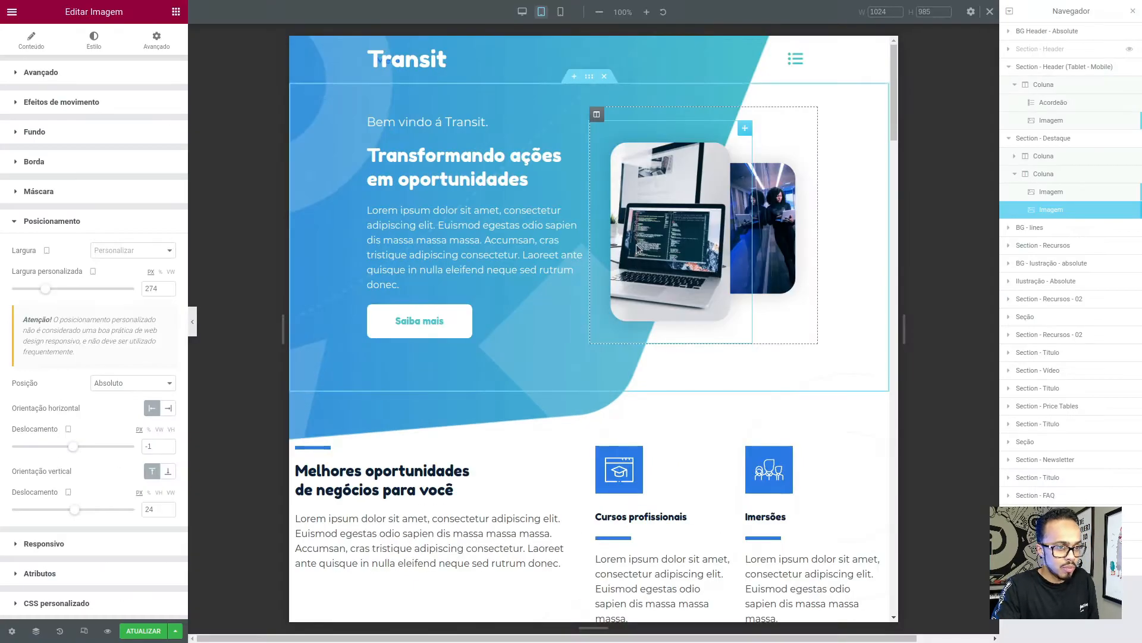
key(alt+Tab)
key(alt+Tab)
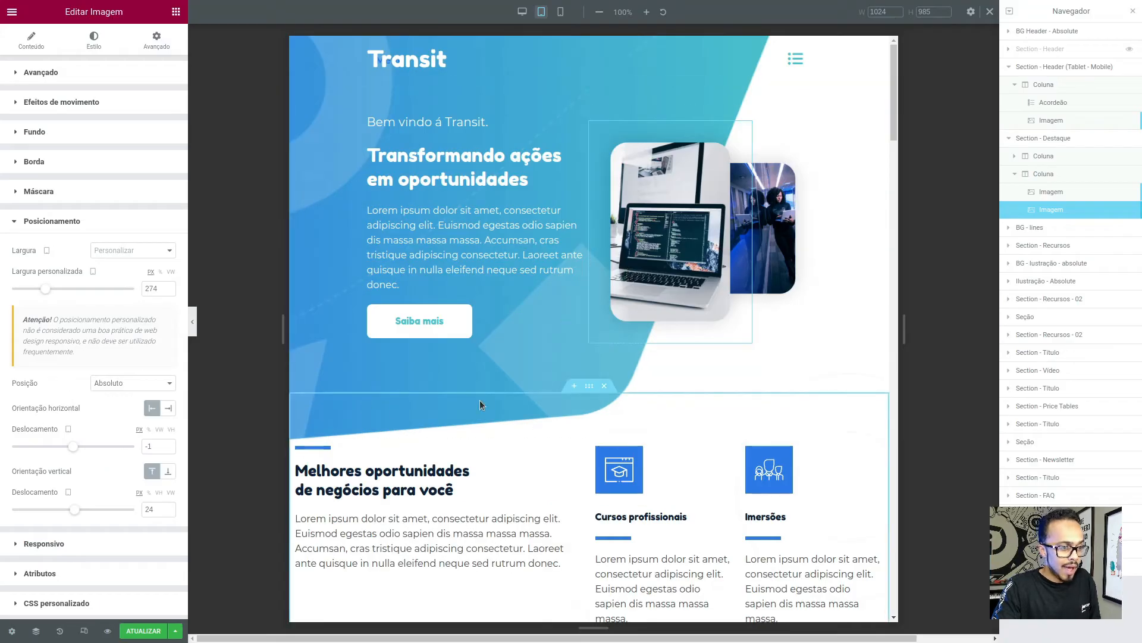
Set the BG Header - Absolute image's vertical offset to -257 px and compare the result with the Figma tablet design
key(alt+Tab)
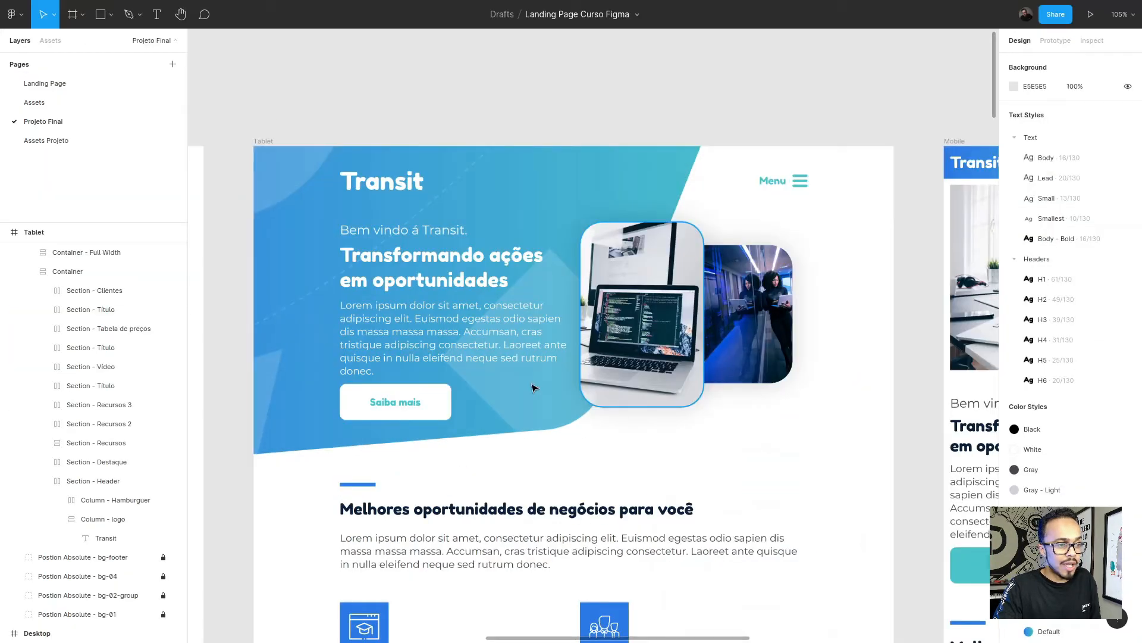
key(alt+Tab)
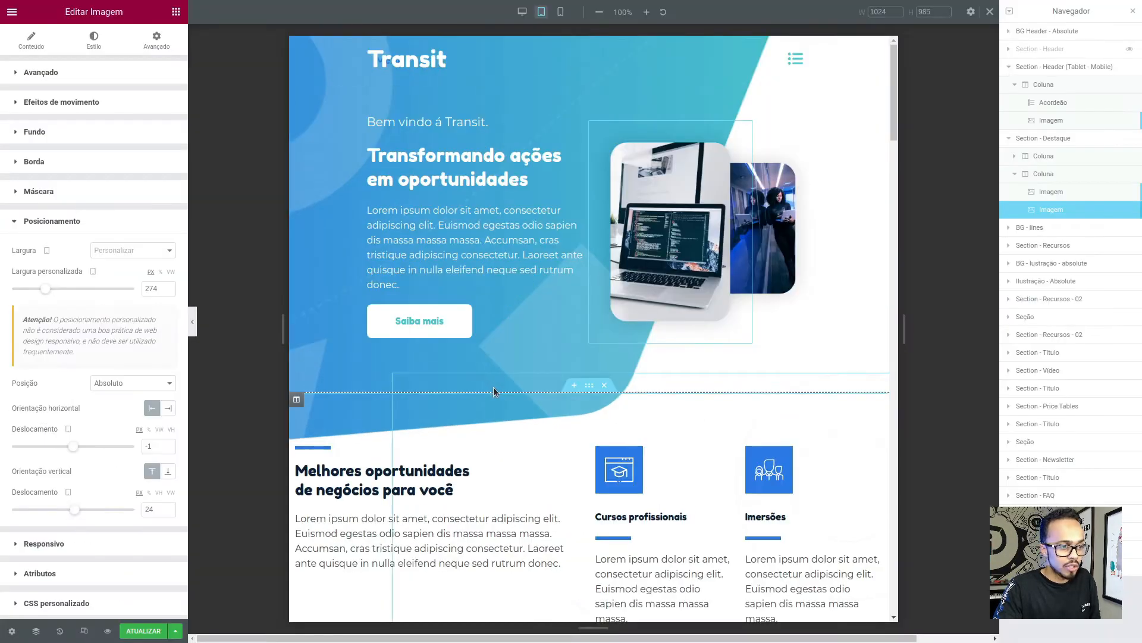
click(1065, 33)
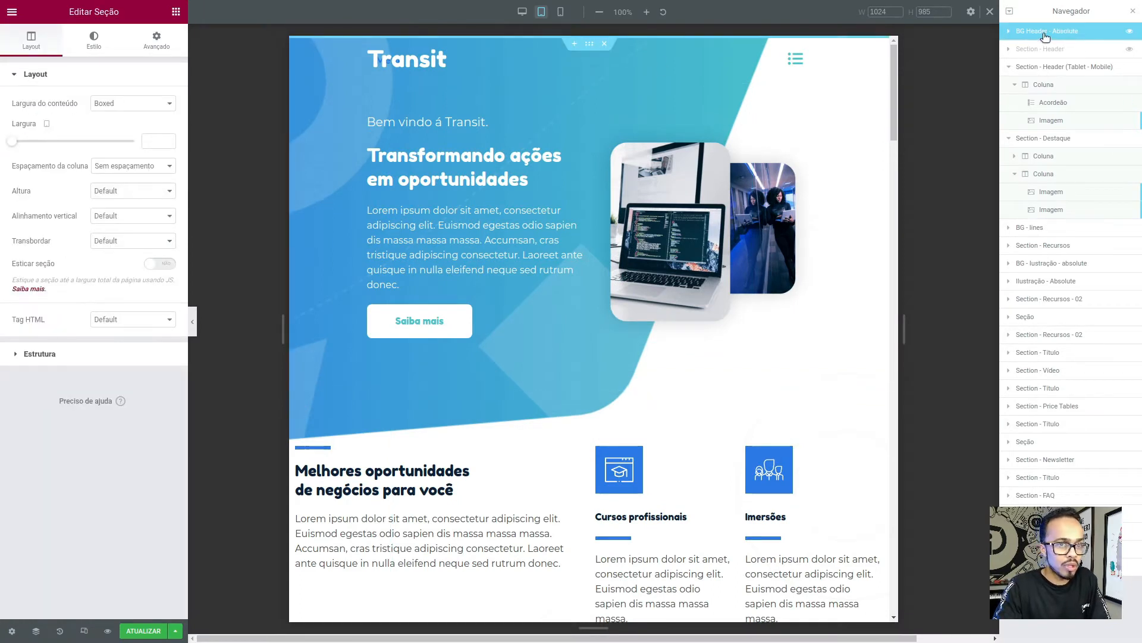
click(1009, 31)
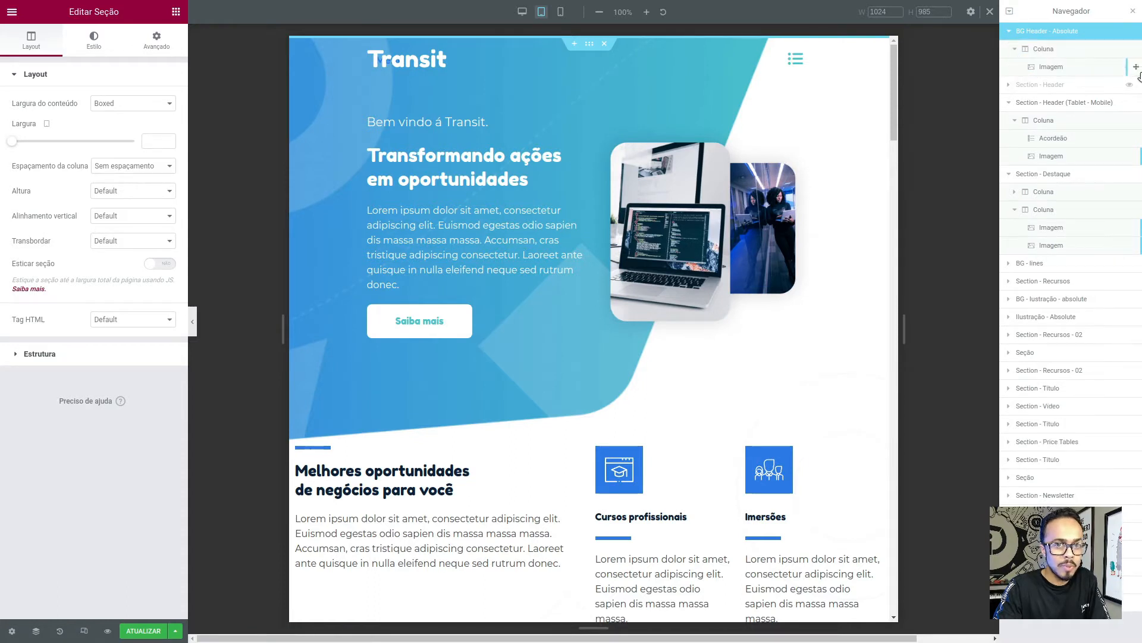
click(1131, 67)
click(156, 38)
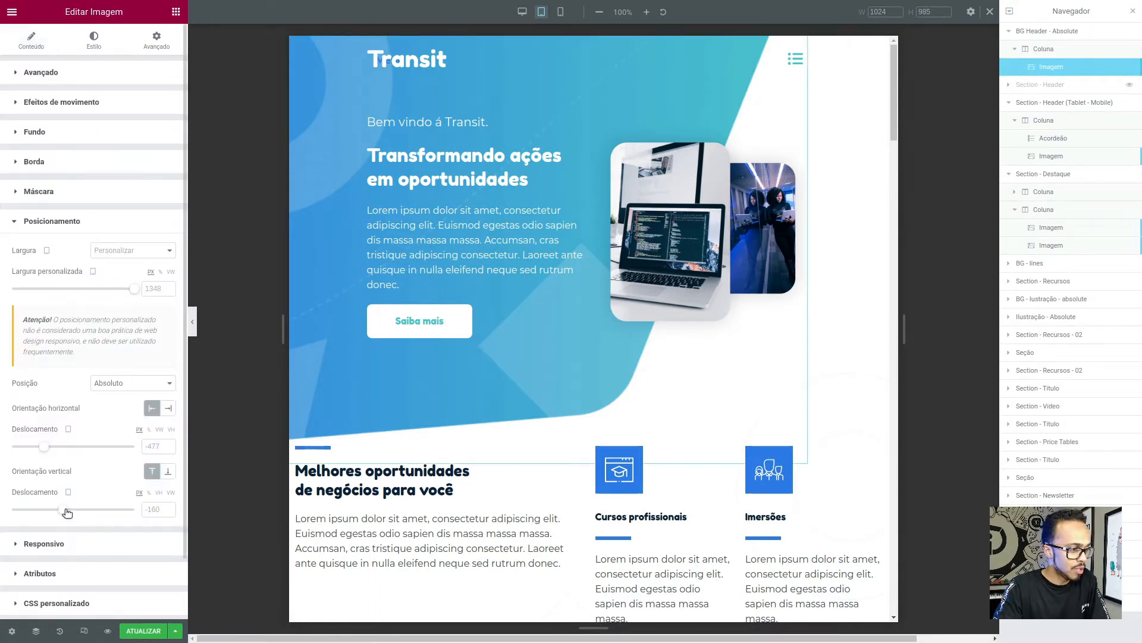
drag(66, 513, 60, 512)
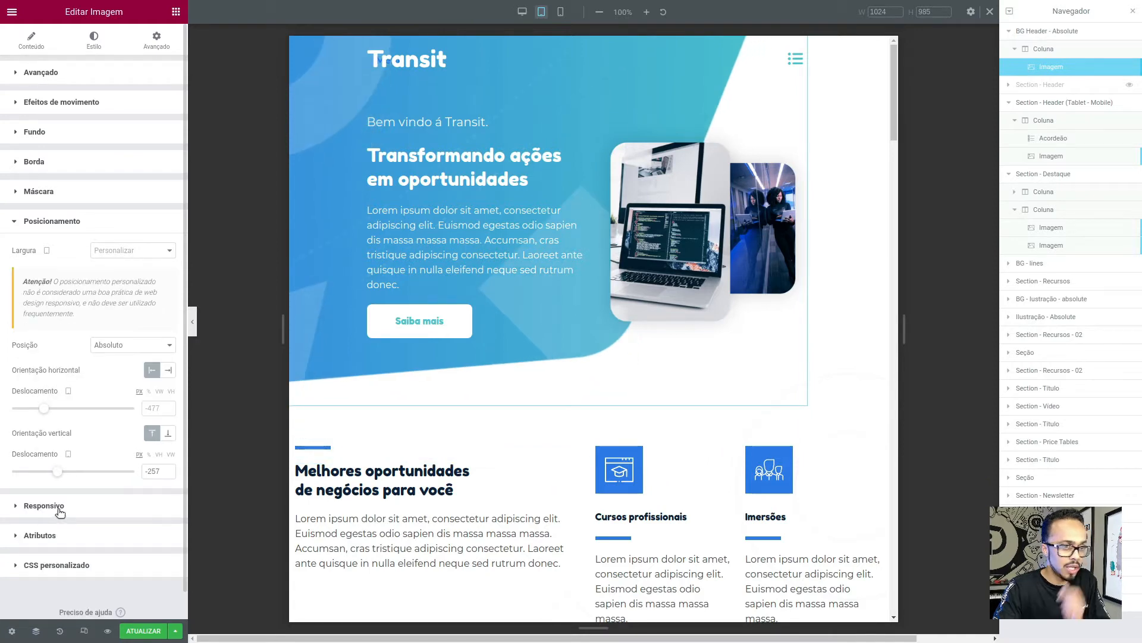
key(alt+Tab)
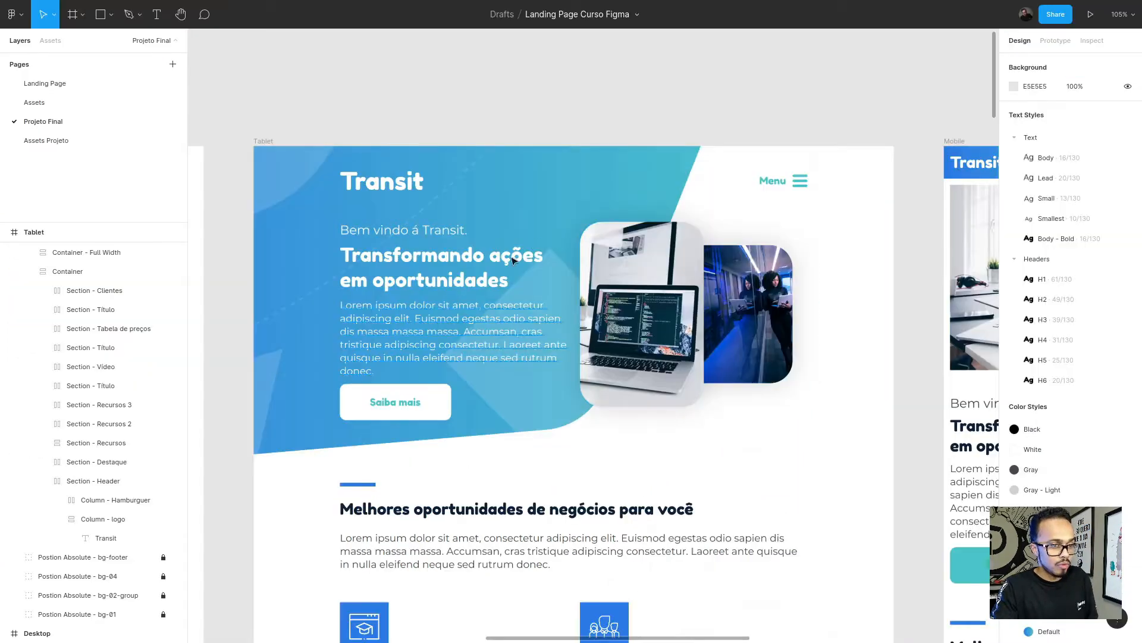
key(alt+Tab)
key(alt+Tab)
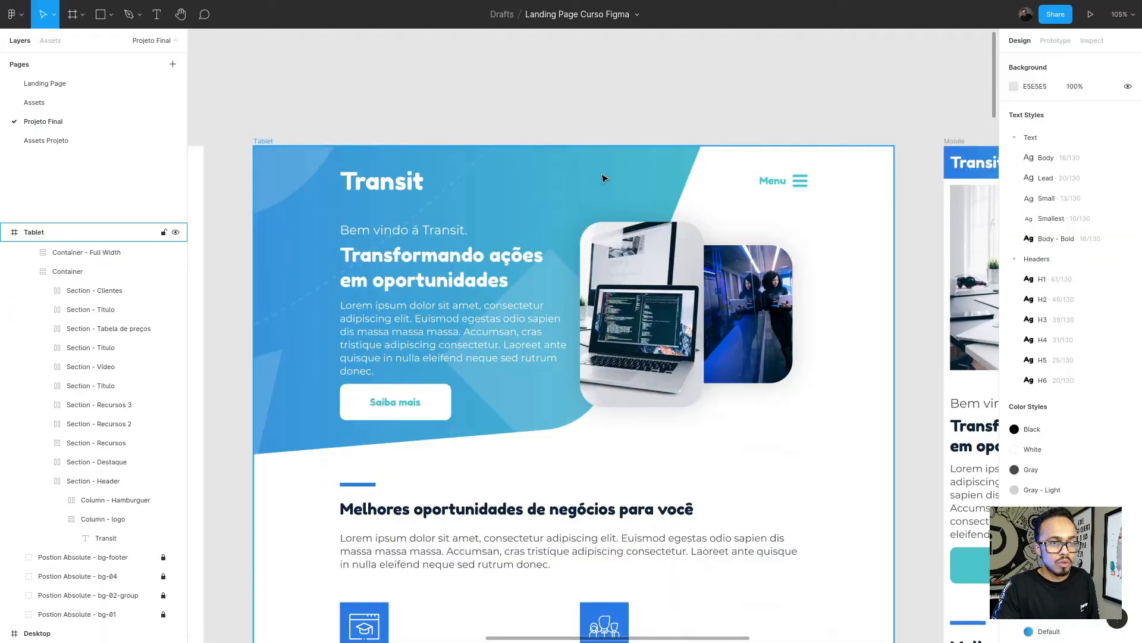
key(alt+Tab)
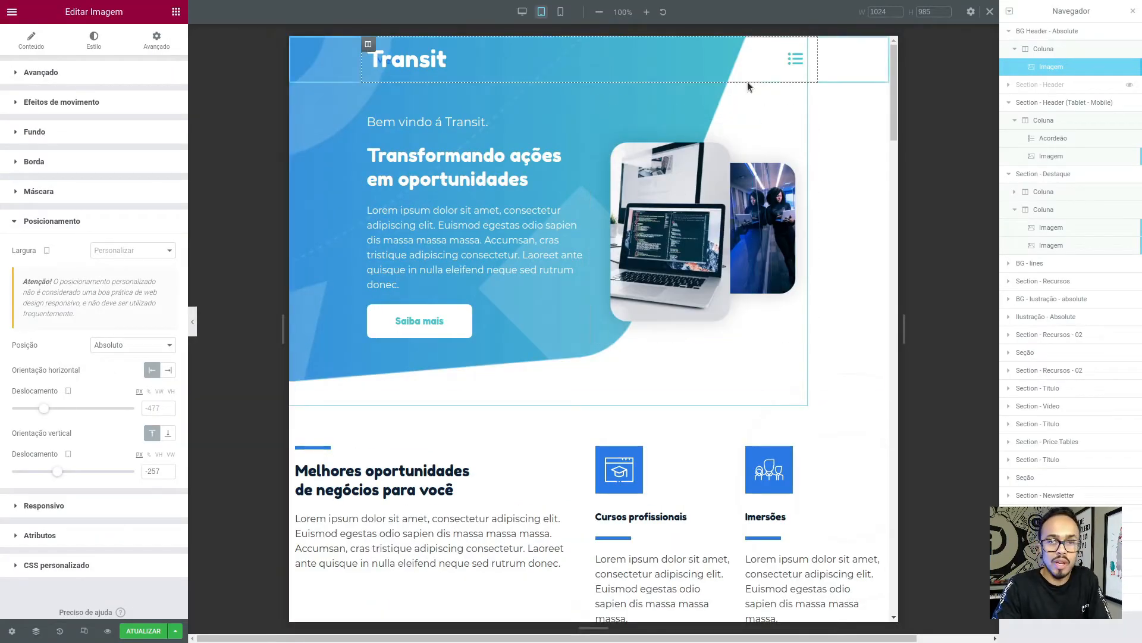
Toggle the header's accordion menu to check how it expands over the repositioned background
click(793, 69)
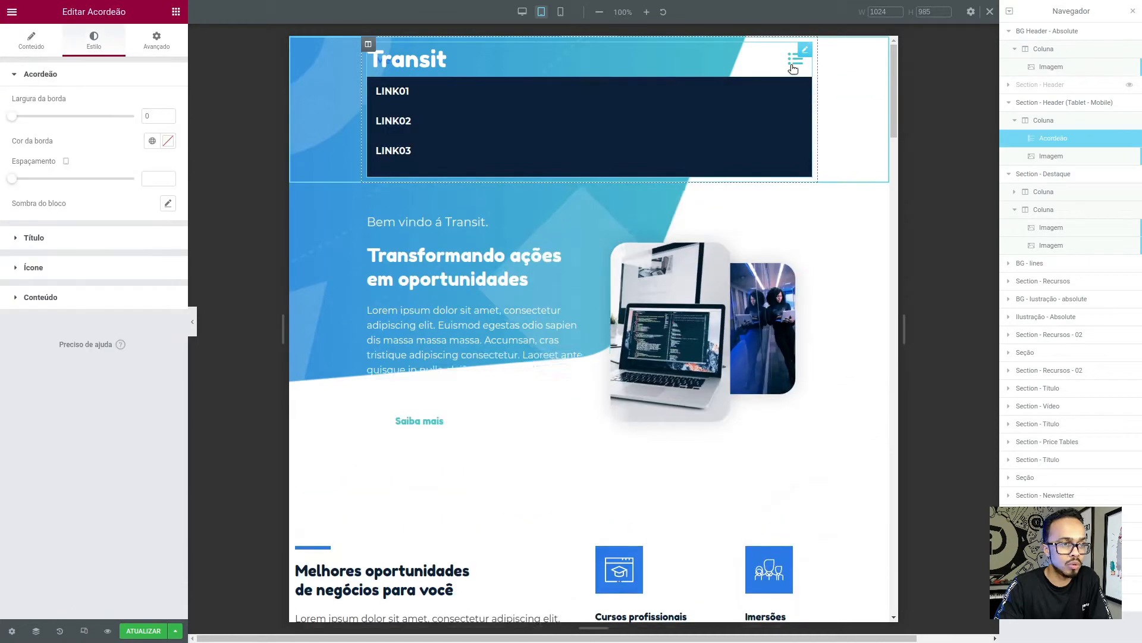
click(793, 68)
click(793, 69)
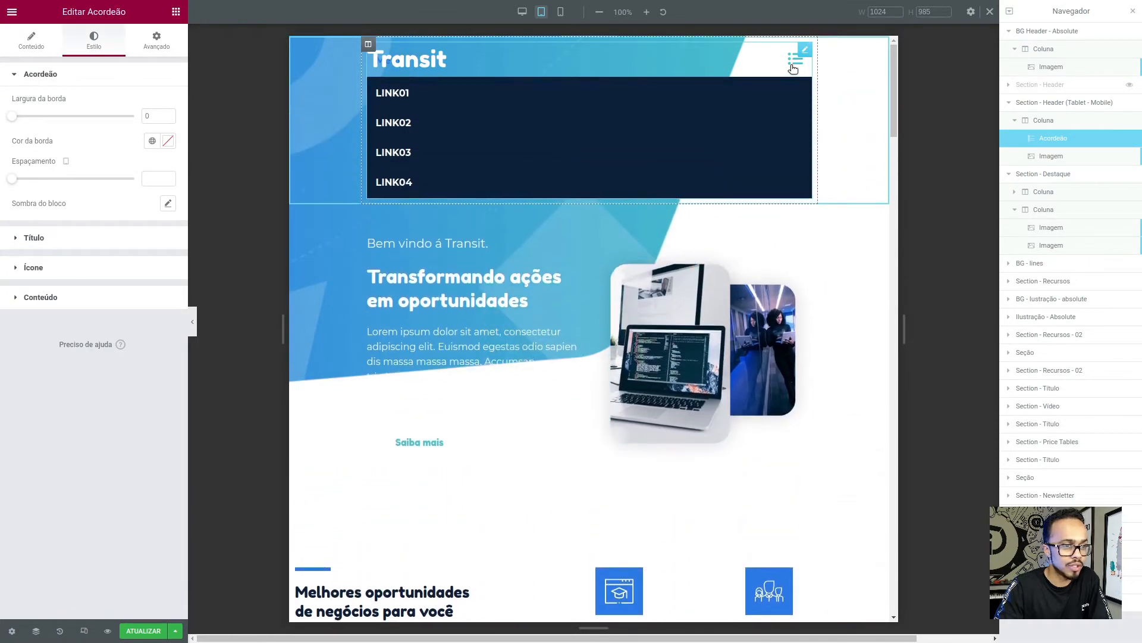
Open and close the accordion menu repeatedly to examine how the header and hero content shift against the background
click(793, 69)
click(790, 70)
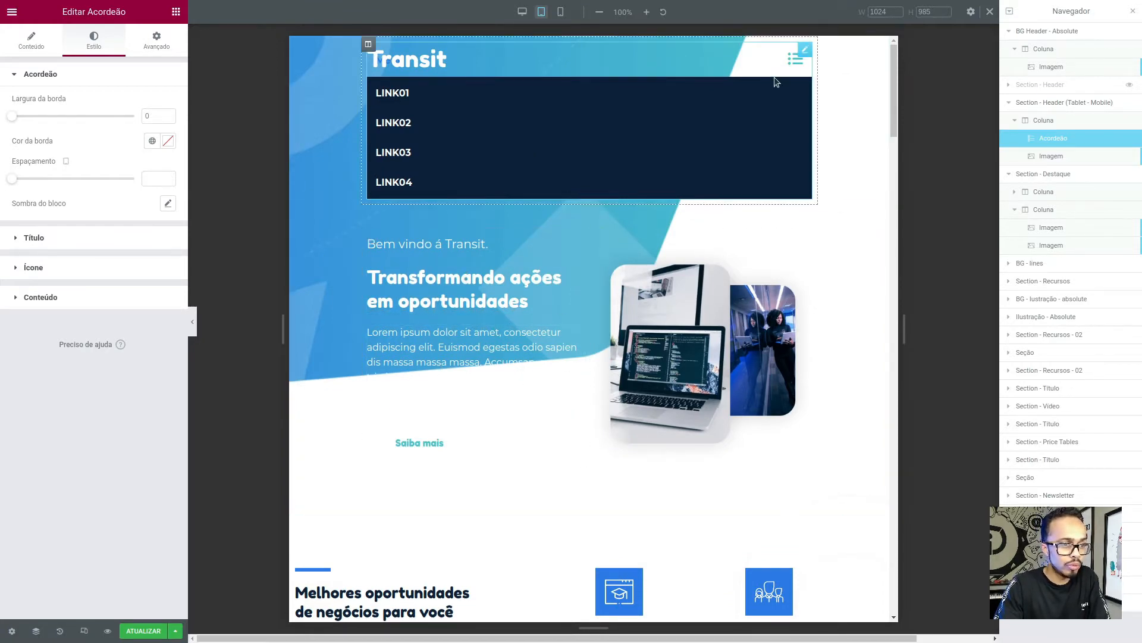
click(790, 69)
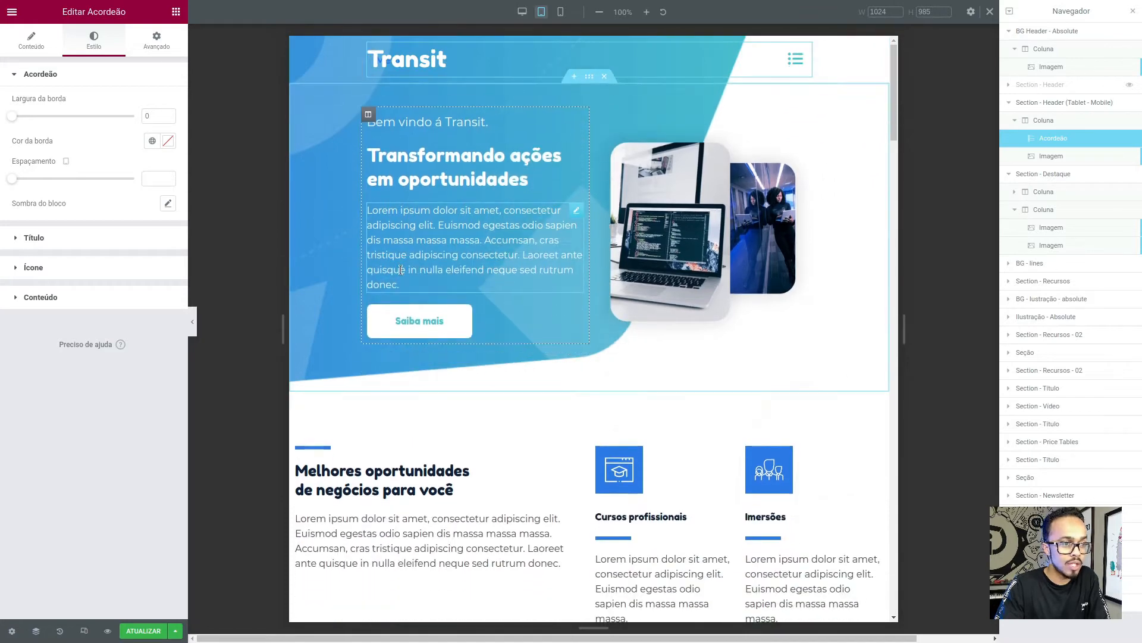
click(790, 70)
click(790, 68)
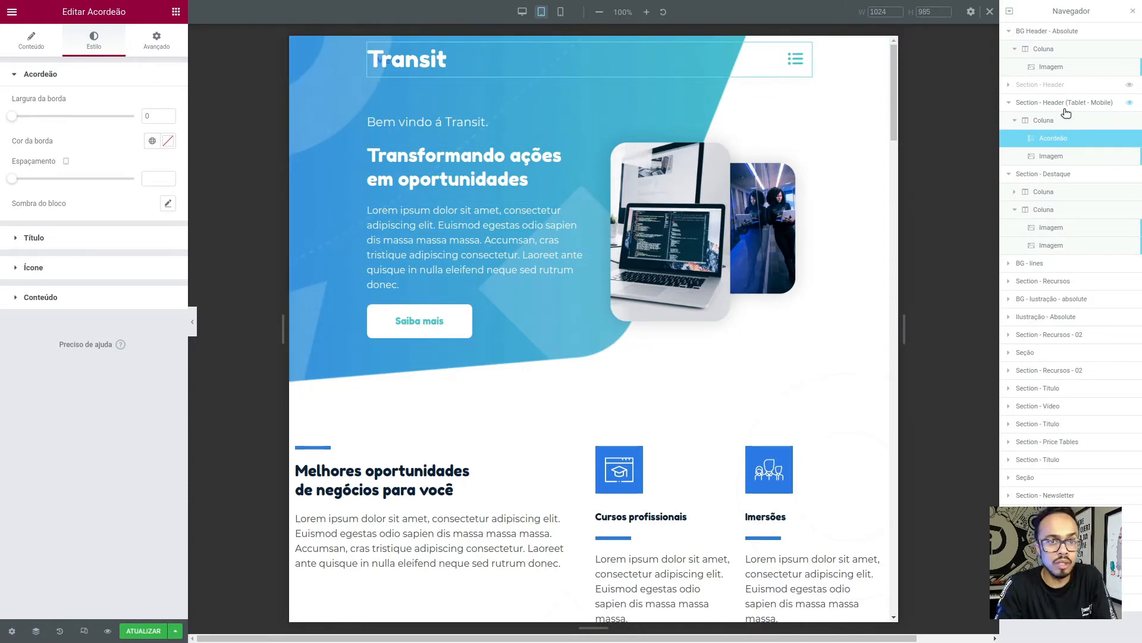
Set the BG Header - Absolute section to be hidden on tablet and mobile, and hide it in the editor canvas
click(1070, 32)
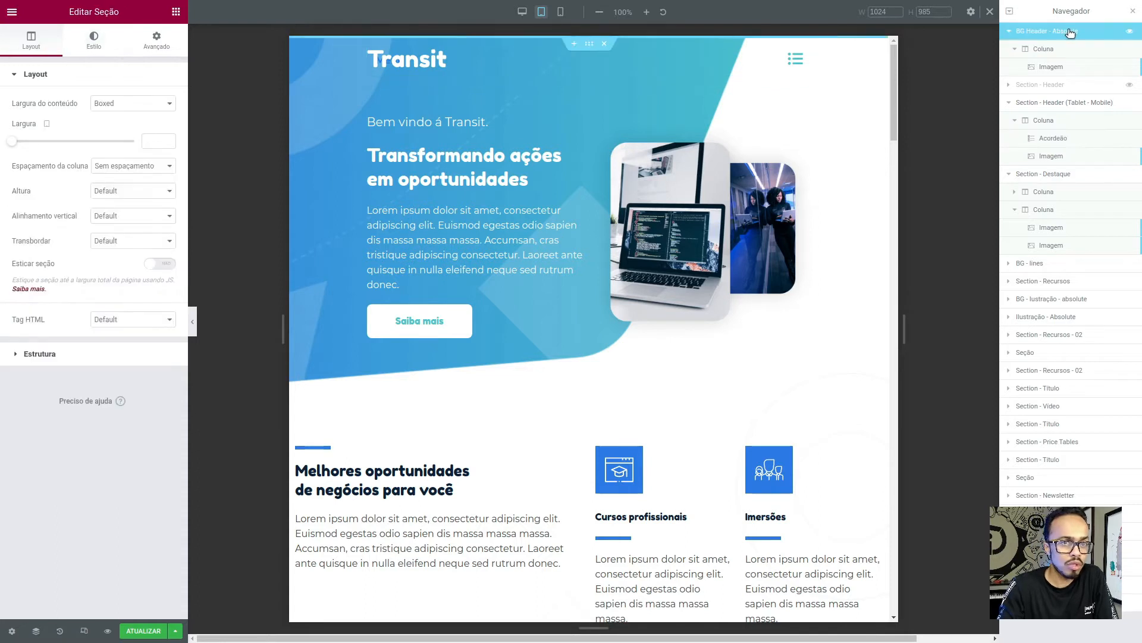
click(167, 52)
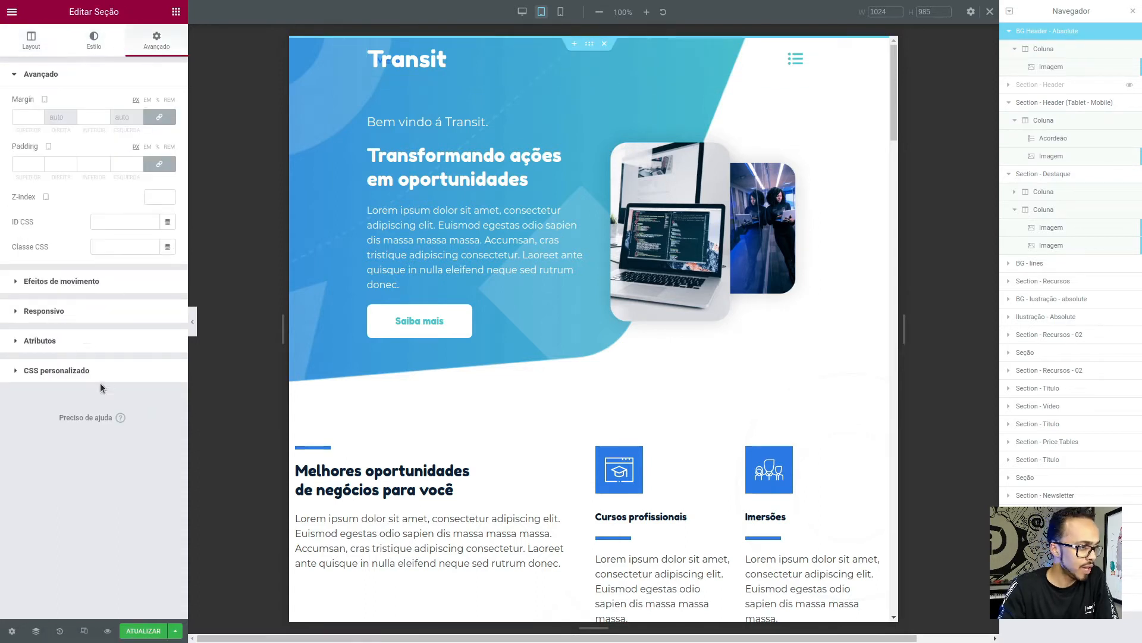
click(112, 307)
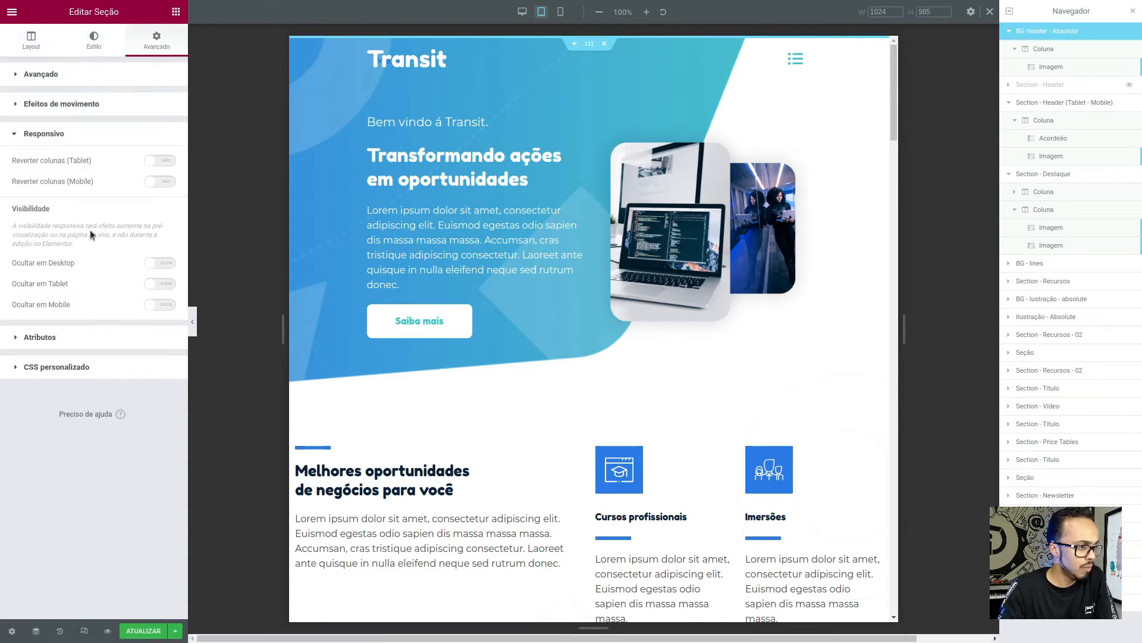
click(164, 283)
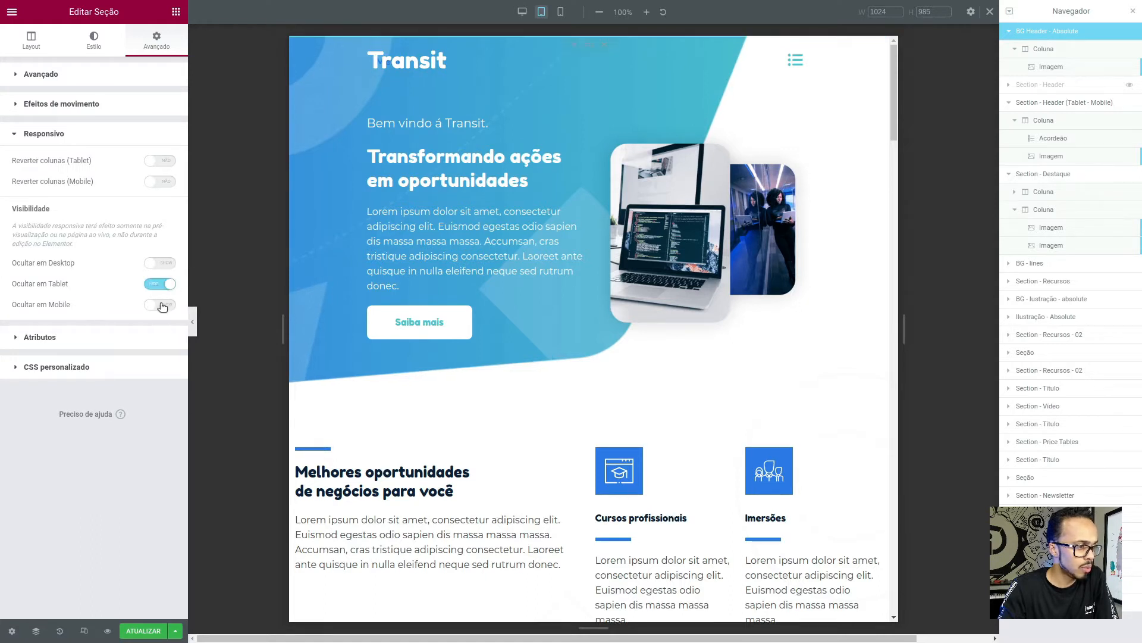
click(160, 307)
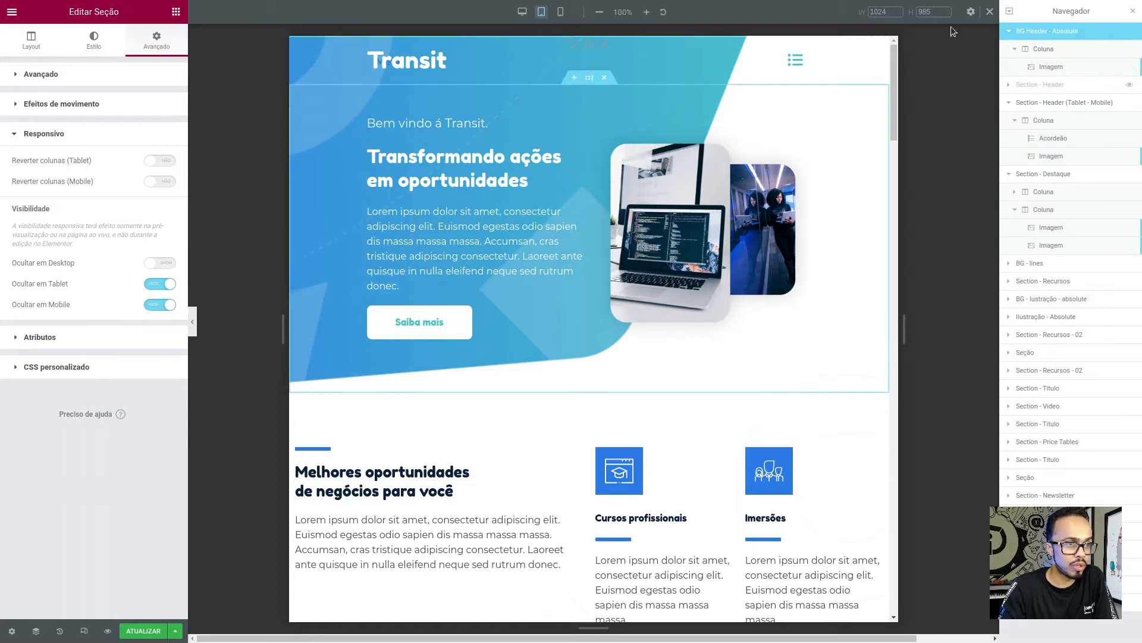
click(1132, 34)
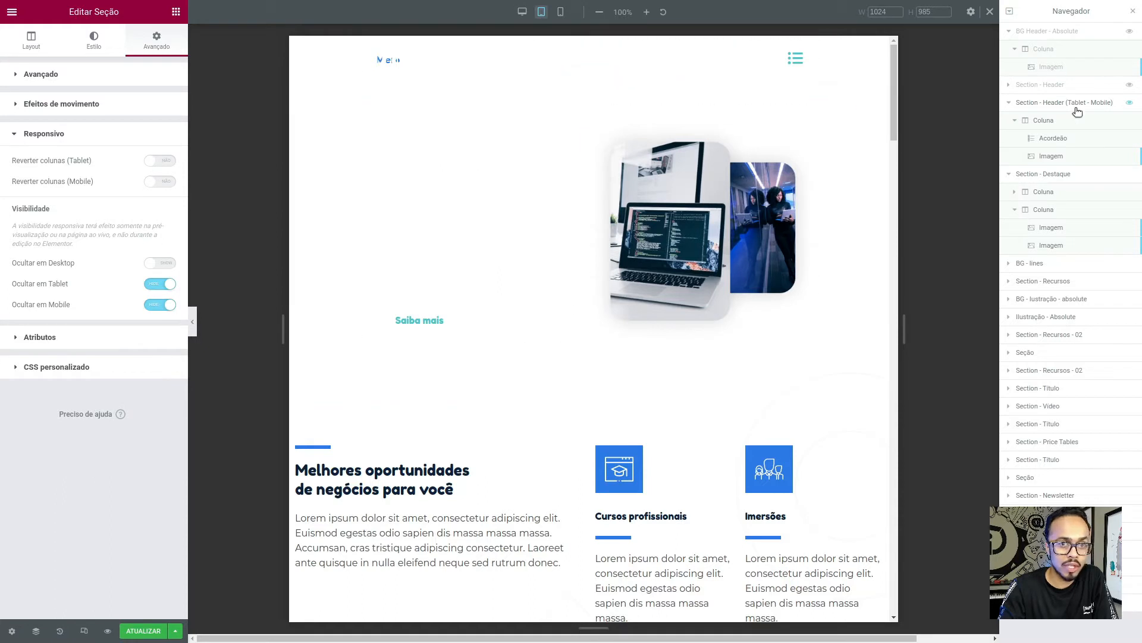
Add an Image widget above the accordion in the Section - Header (Tablet - Mobile) column and save the page
click(1059, 105)
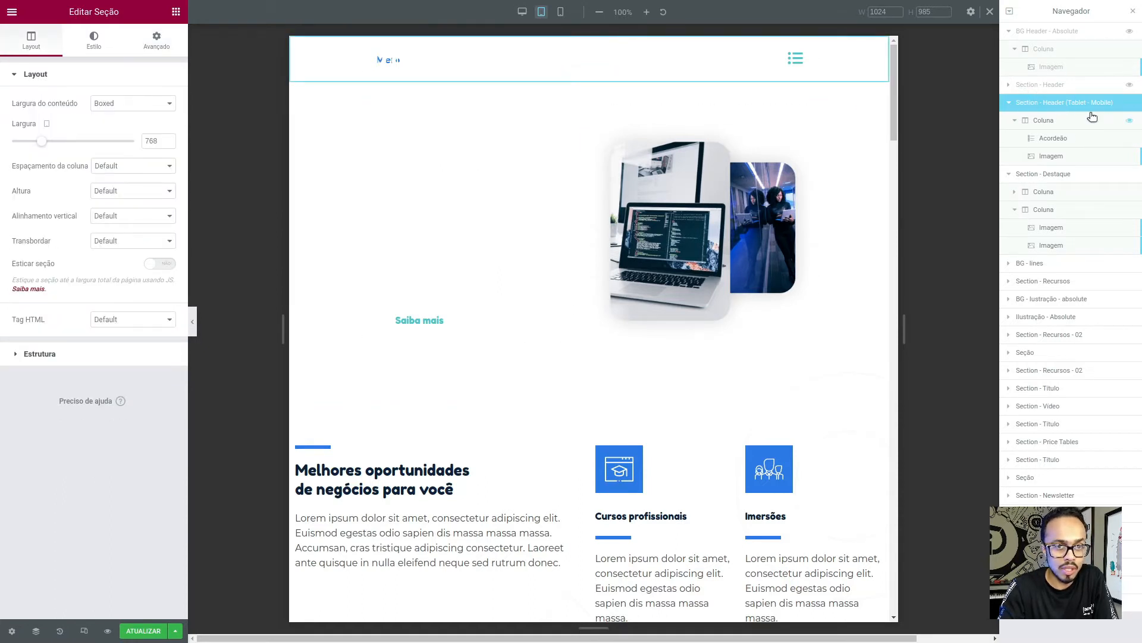
click(176, 12)
drag(49, 179, 426, 59)
drag(1065, 173, 1065, 141)
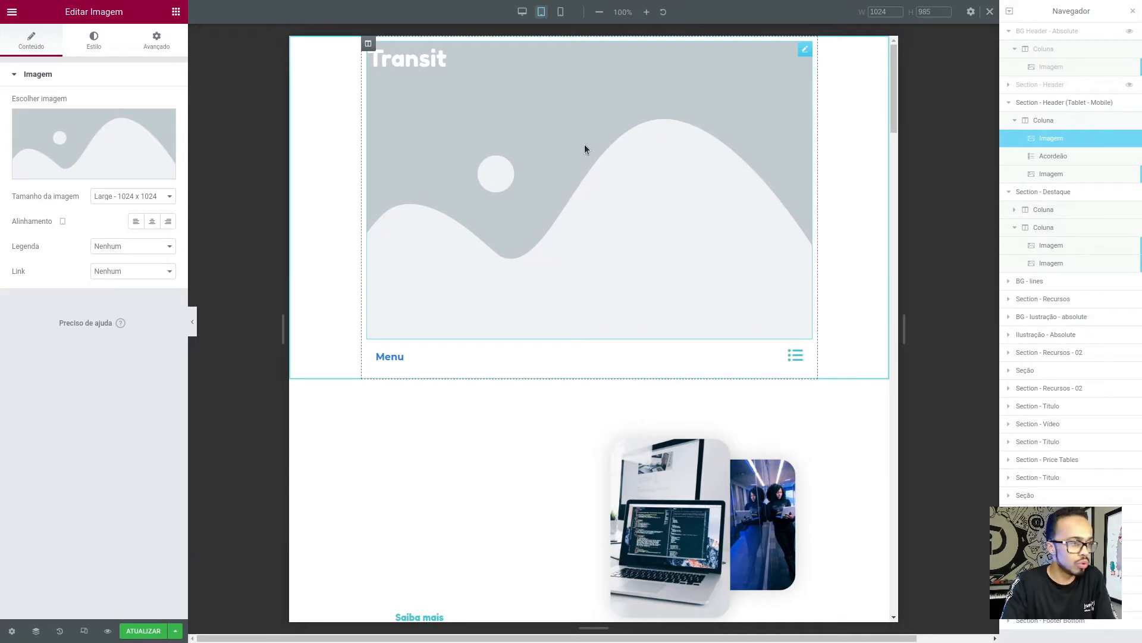
key(ctrl+s)
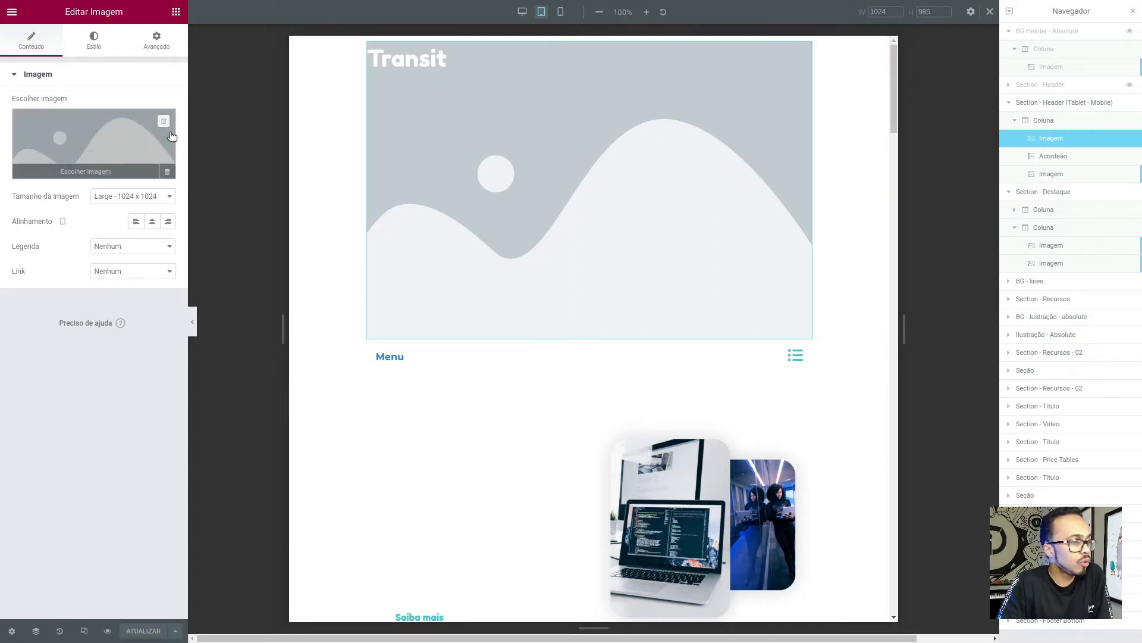
Insert Postion-Absolute-bg-01-min.png from the media library into the new Image widget and set its image size to Tela cheia
click(110, 127)
click(337, 510)
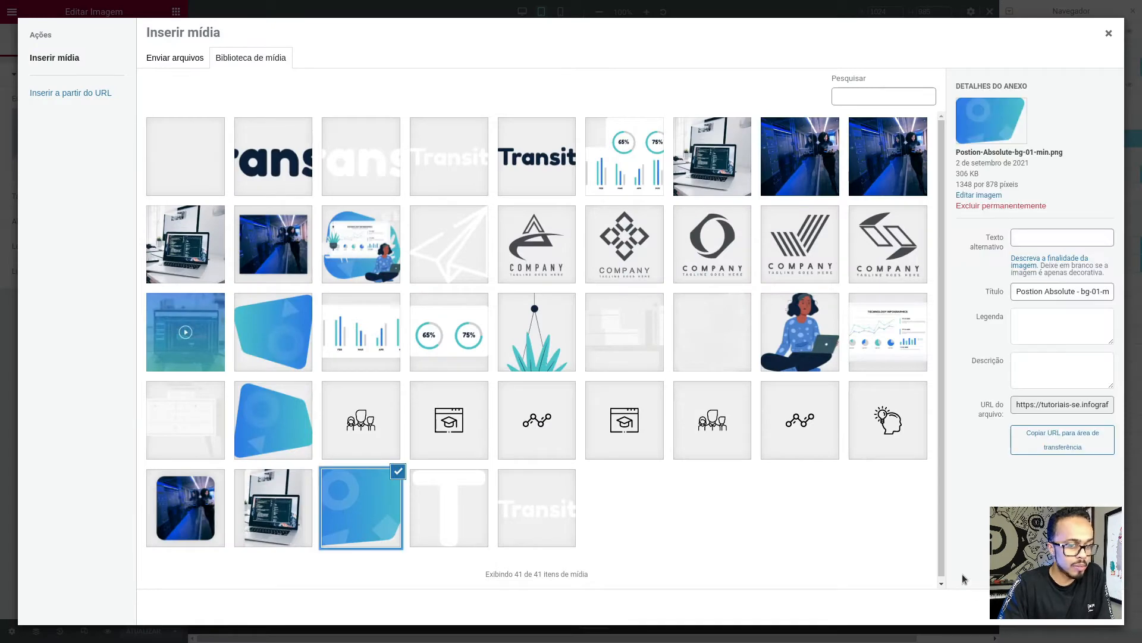
click(1068, 612)
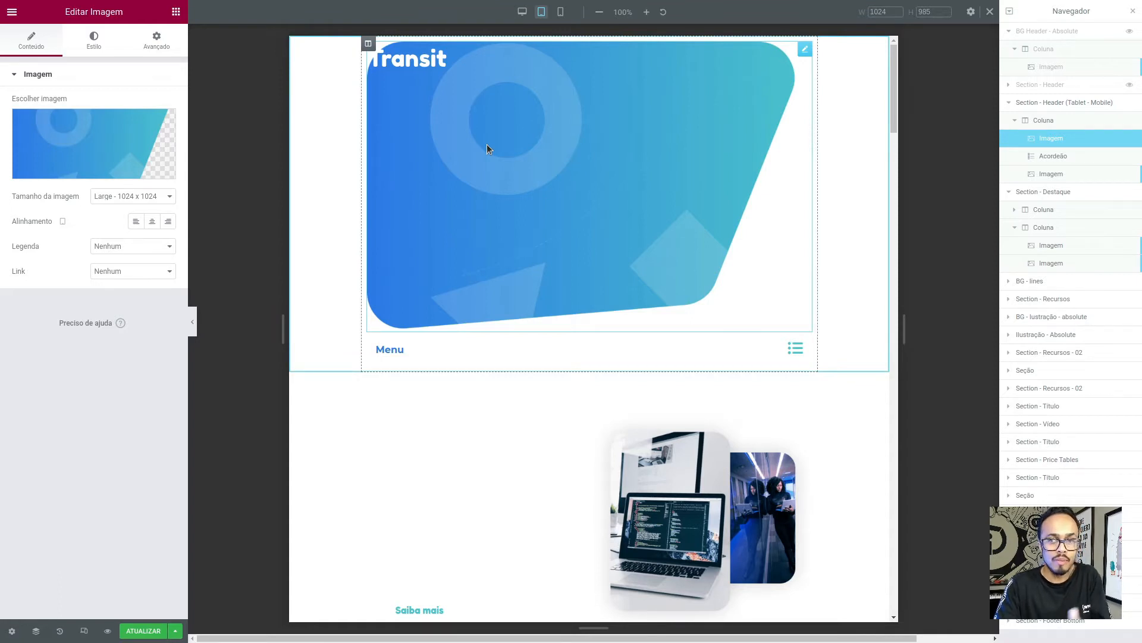
click(134, 196)
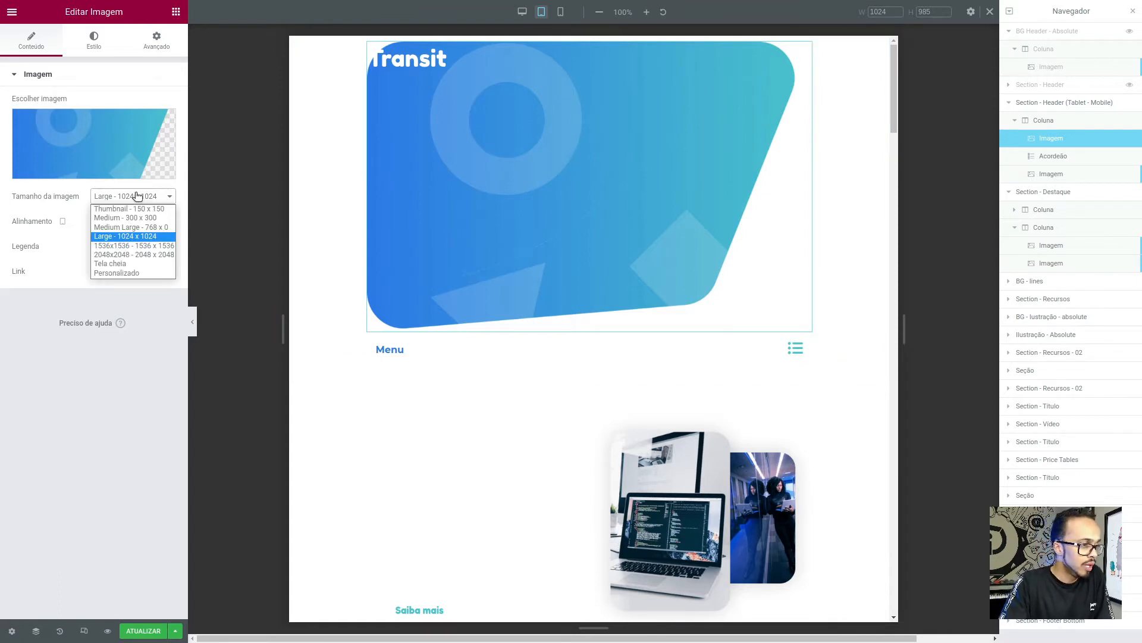
click(128, 266)
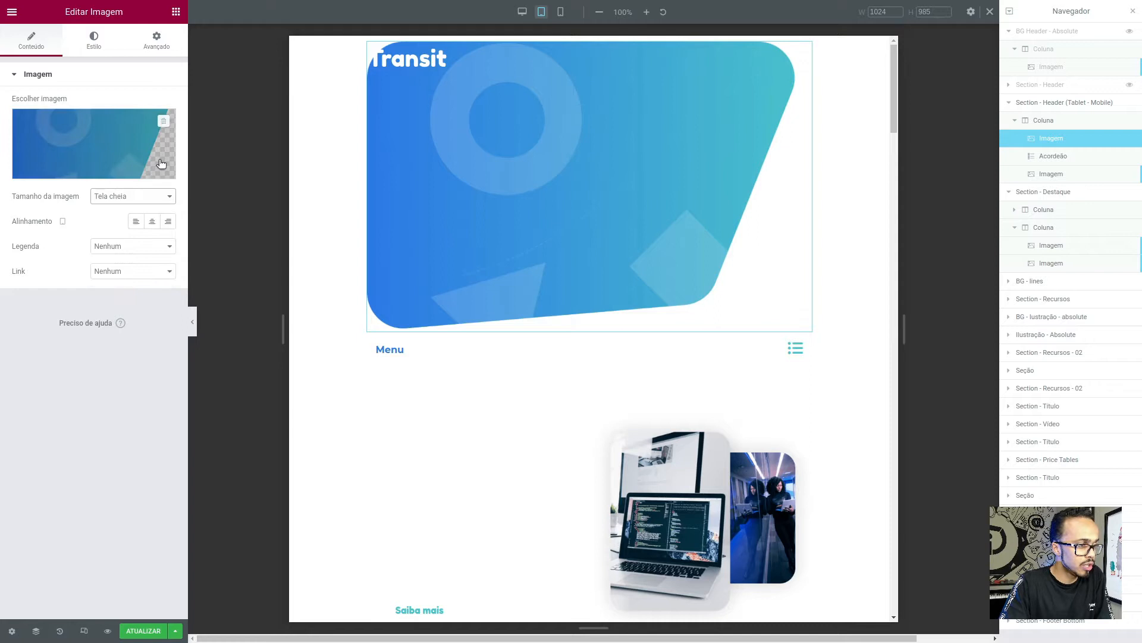
Give the new header background image a custom width of 1348 px
click(156, 42)
click(71, 410)
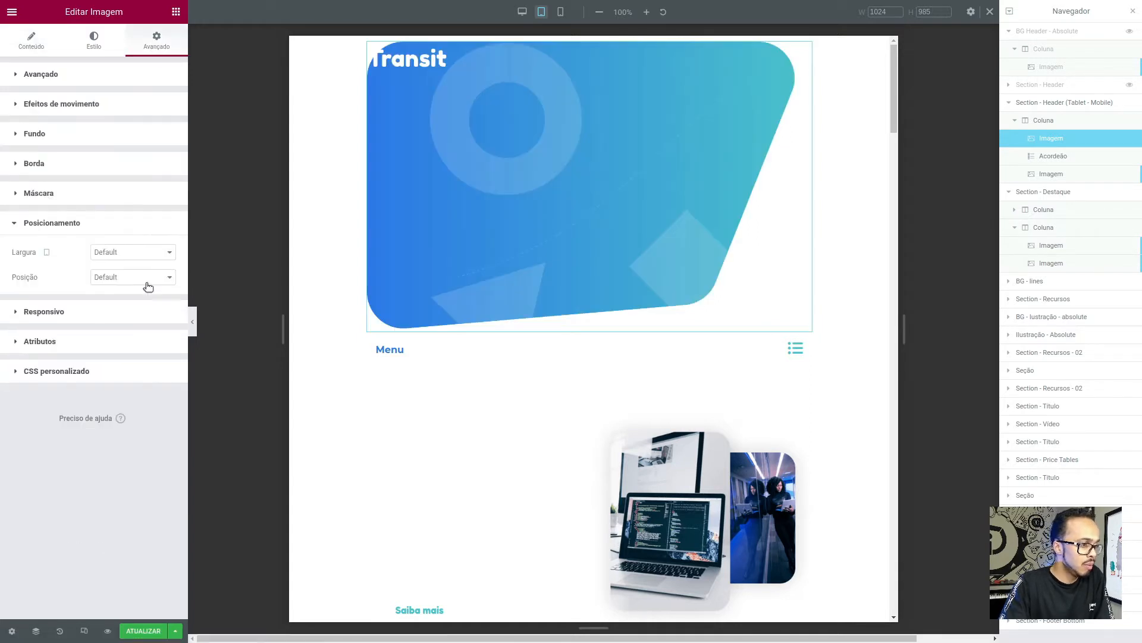
click(122, 253)
click(119, 293)
click(150, 291)
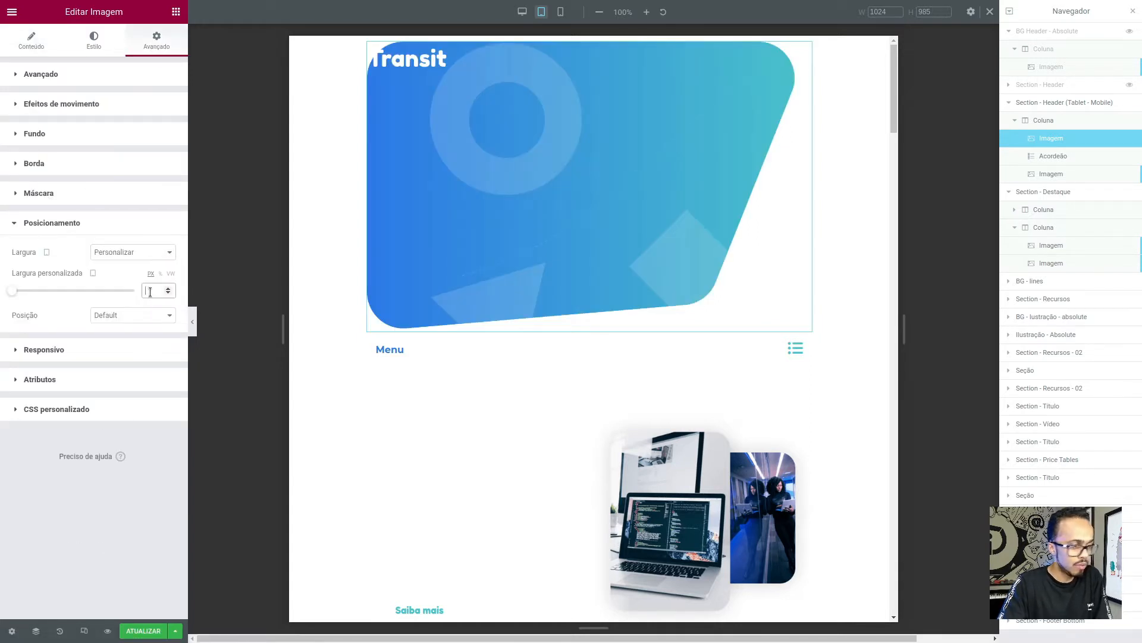
text(1048)
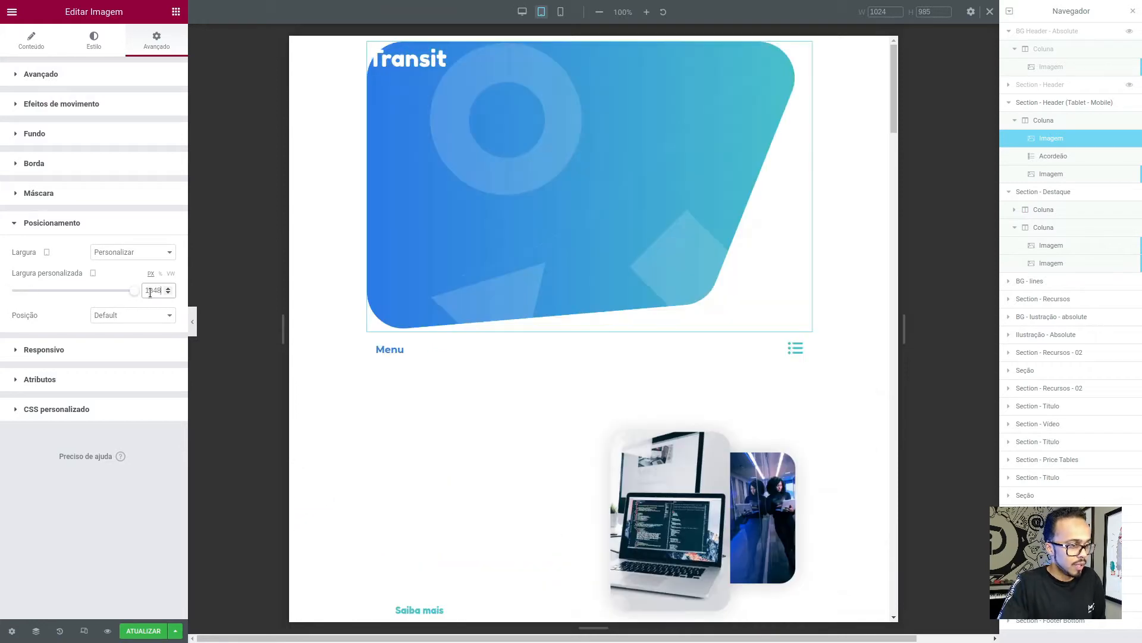
Set the background image's position to Absoluto and anchor its vertical orientation to the bottom
click(133, 315)
click(116, 337)
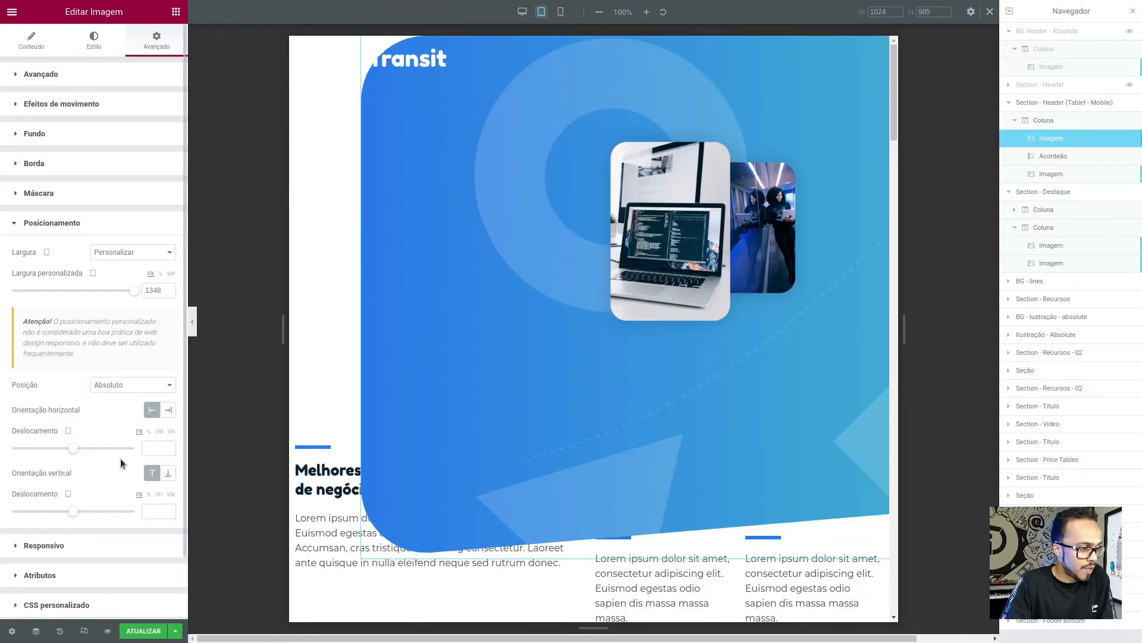
click(171, 474)
Move the new header background image behind the hero, to offsets of -594 px horizontal and -555 px vertical
click(1086, 107)
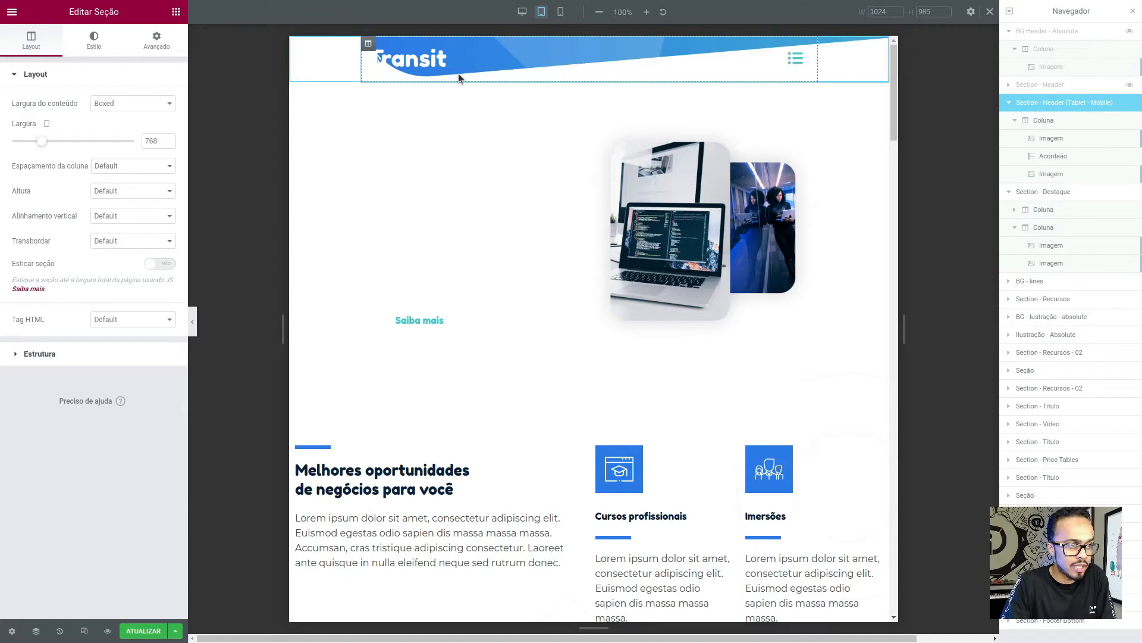
click(1074, 140)
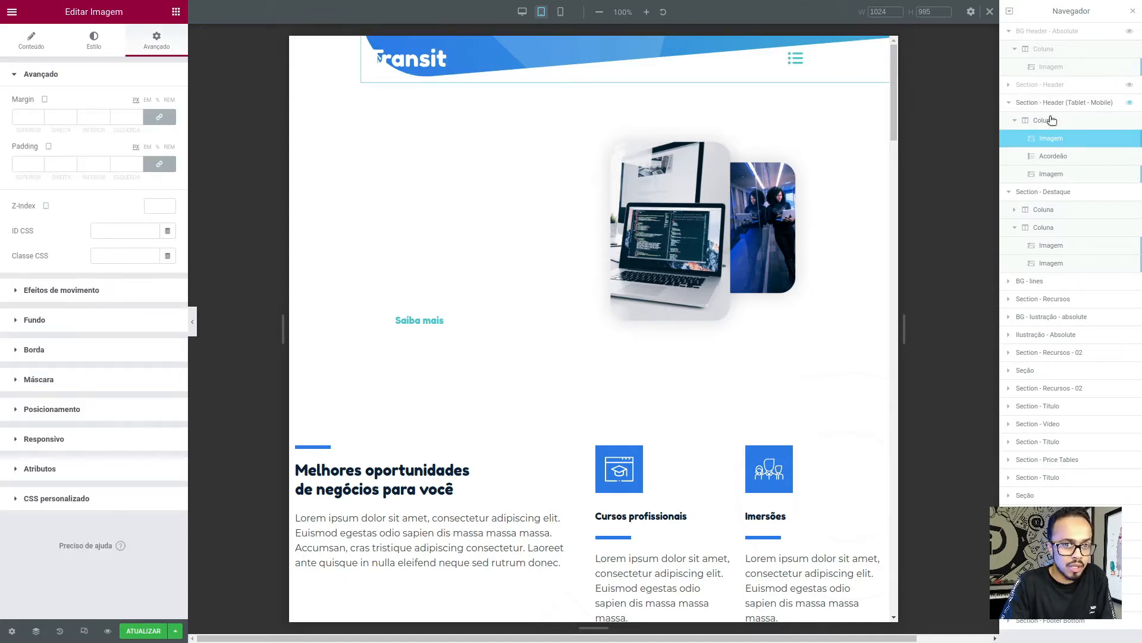
click(97, 411)
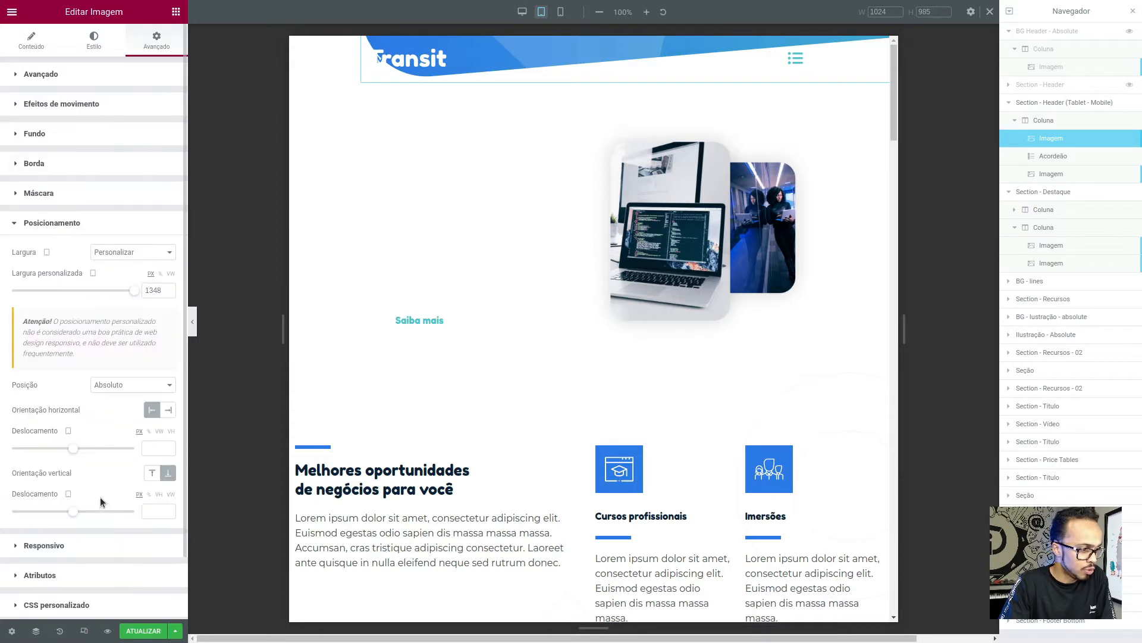
drag(72, 511, 36, 504)
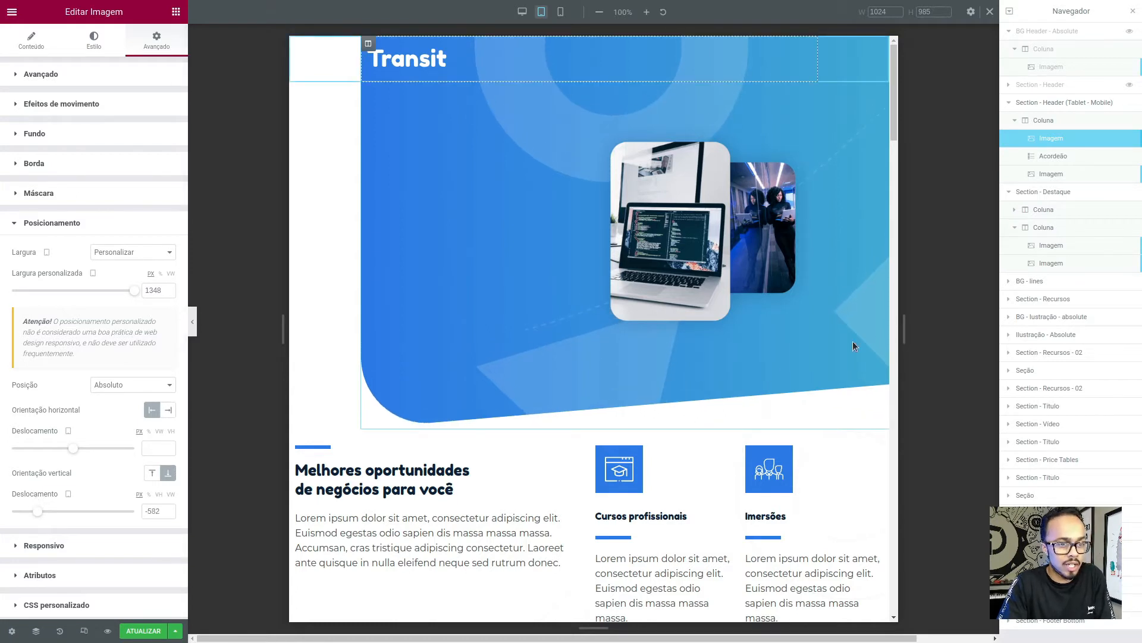
drag(852, 341, 594, 387)
drag(507, 416, 445, 393)
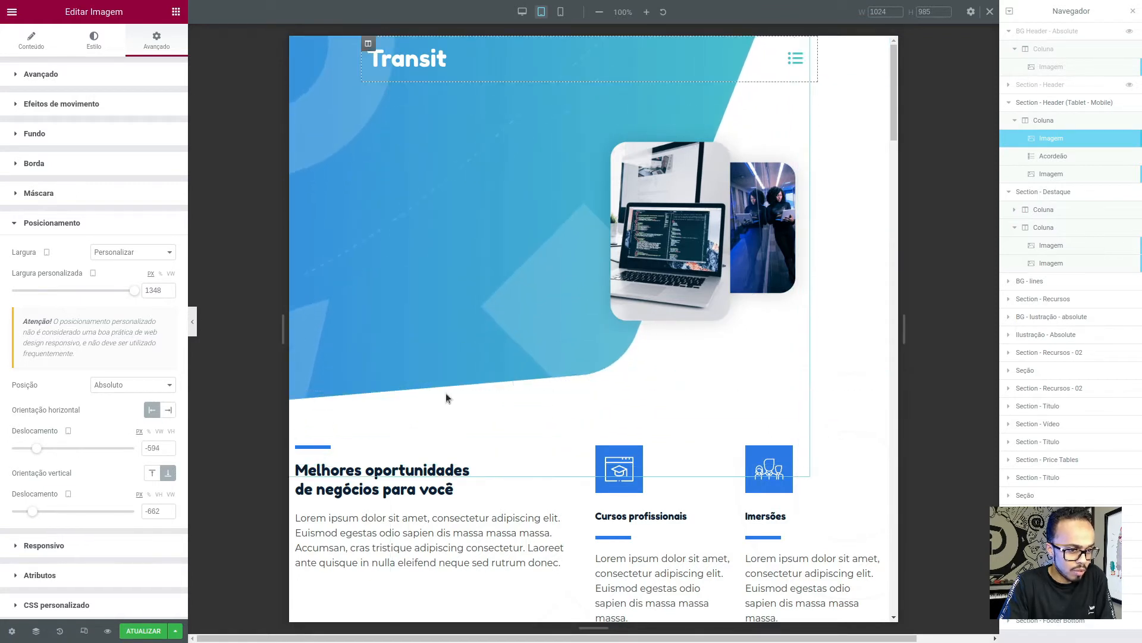
drag(34, 513, 40, 515)
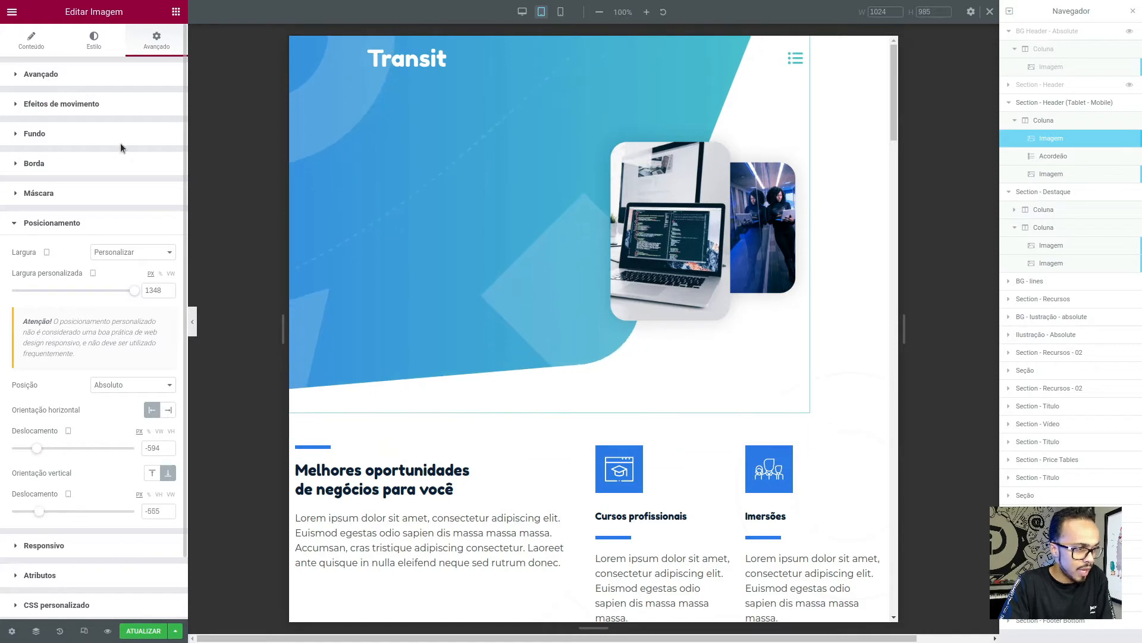
Set the background image's Z-Index to 0 and its vertical offset to -545 px
click(103, 104)
click(105, 76)
click(155, 207)
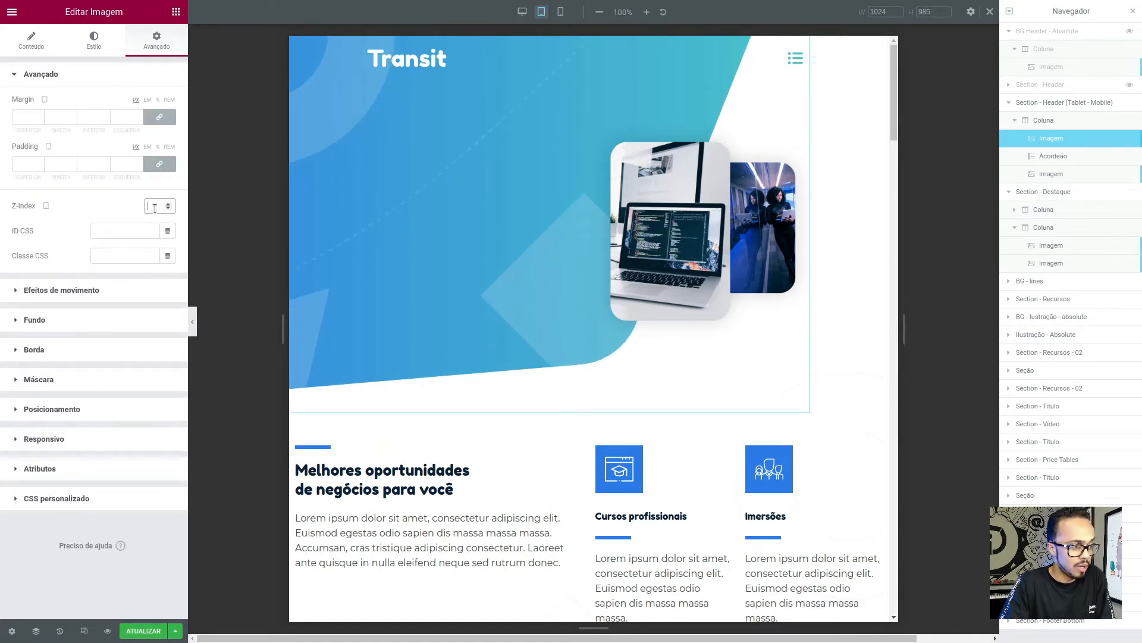
text(0)
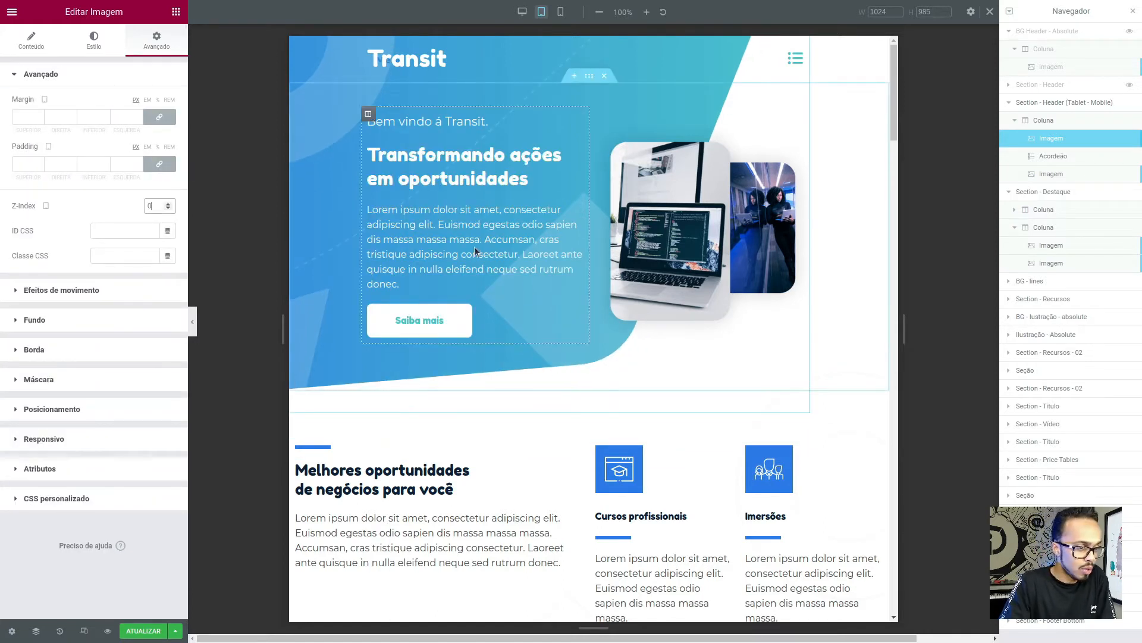
click(104, 411)
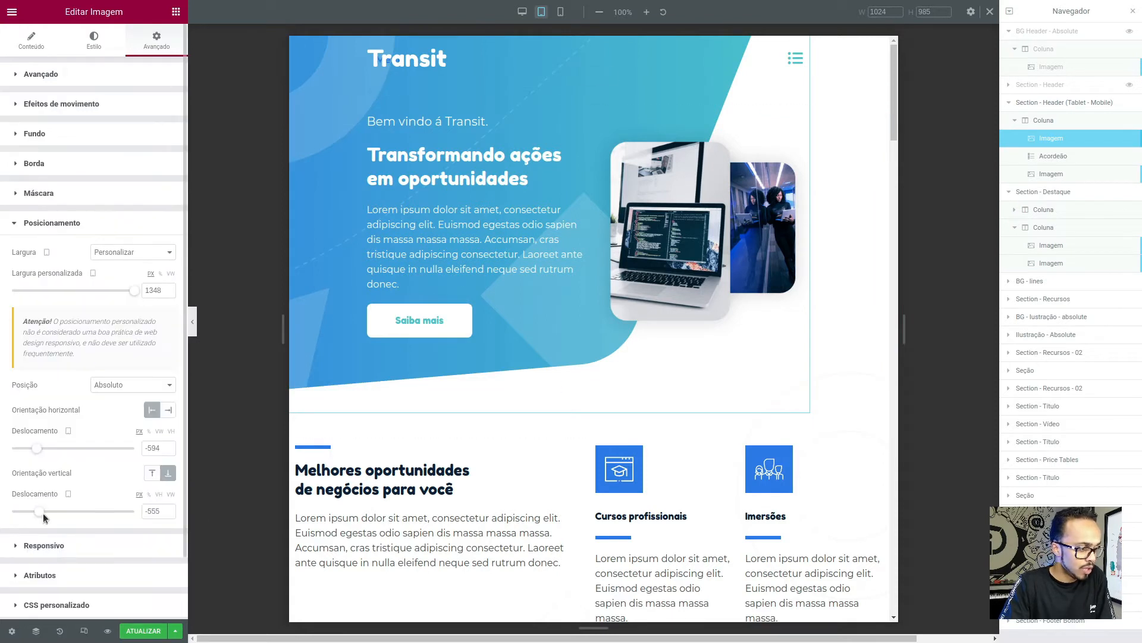
drag(42, 513, 43, 514)
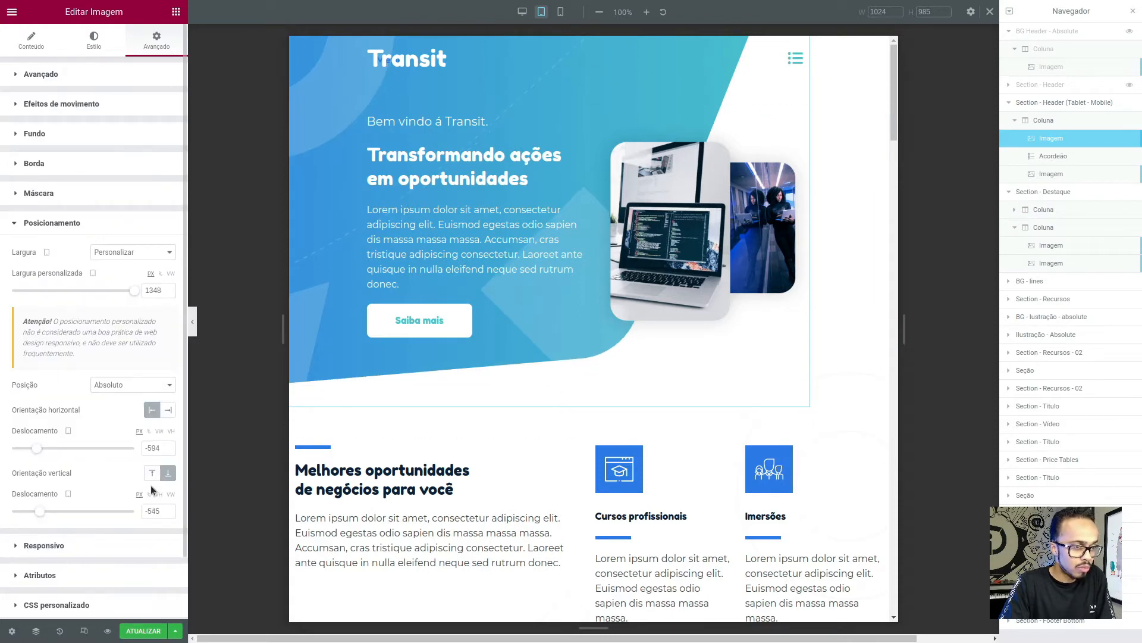
Hide the editor panel, compare the tablet preview with the Figma tablet design, and expand the accordion menu to check the background's movement
click(192, 325)
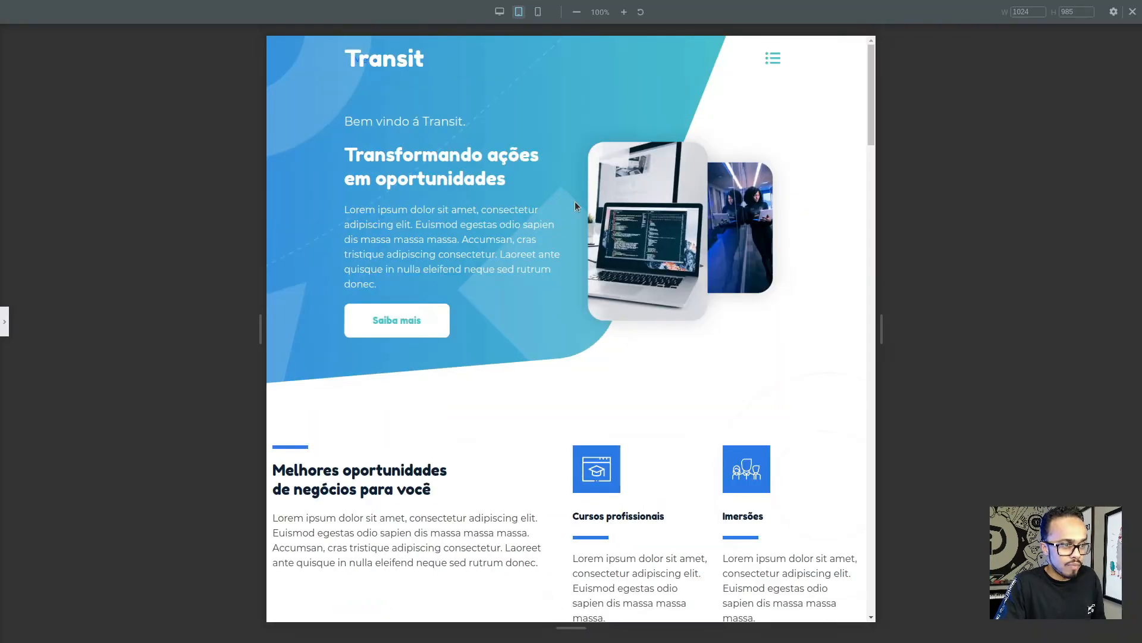
key(alt+Tab)
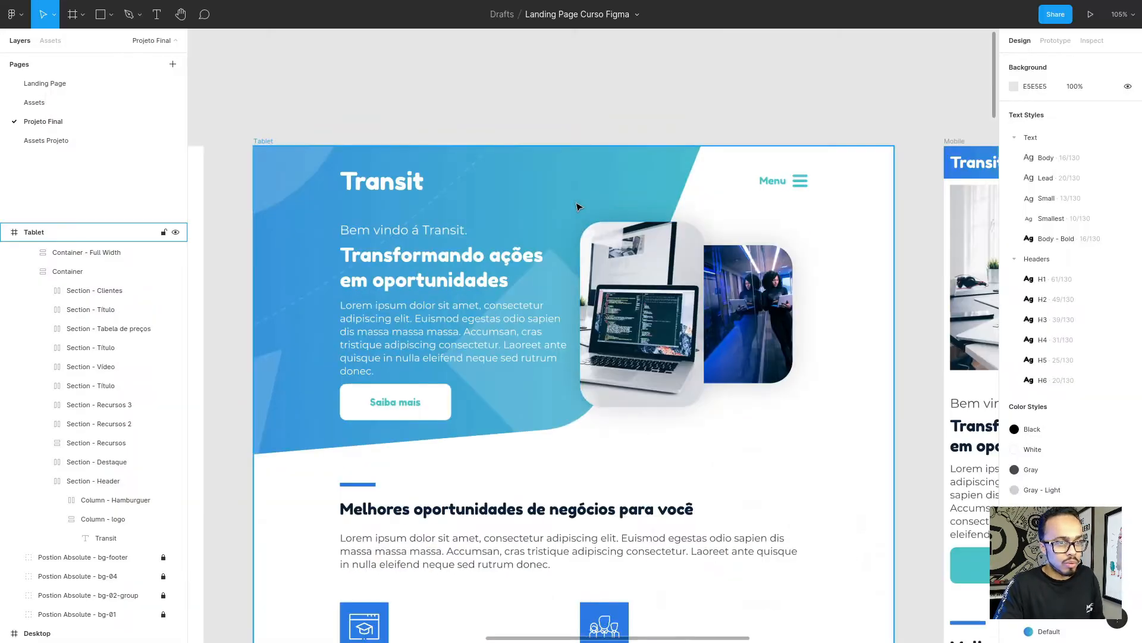
key(alt+Tab)
key(alt+Tab)
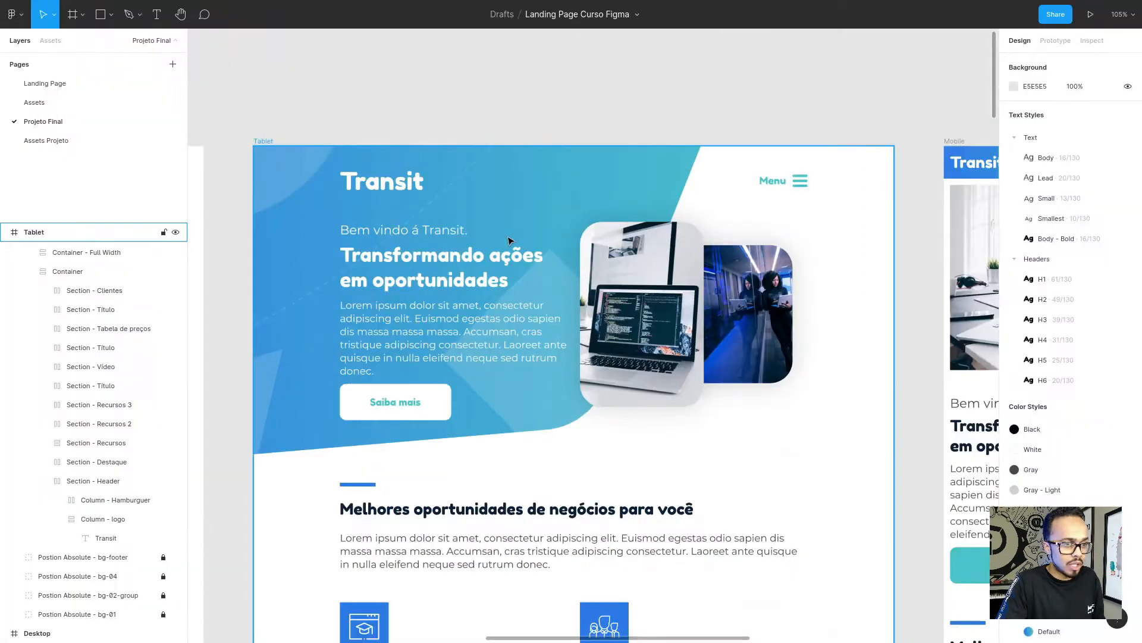
key(alt+Tab)
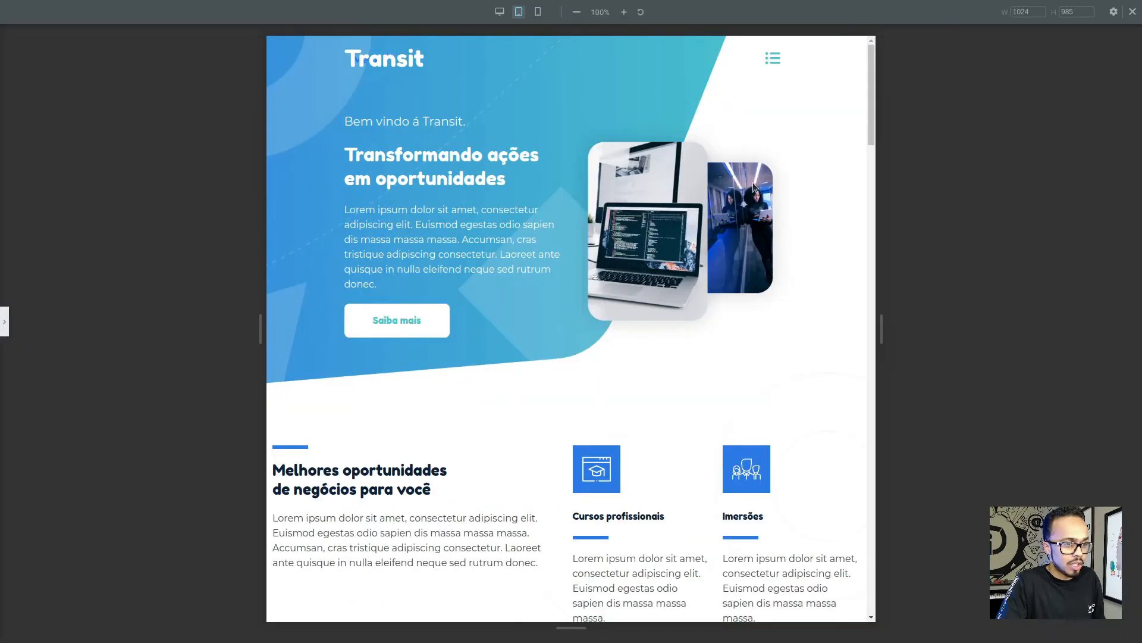
click(772, 60)
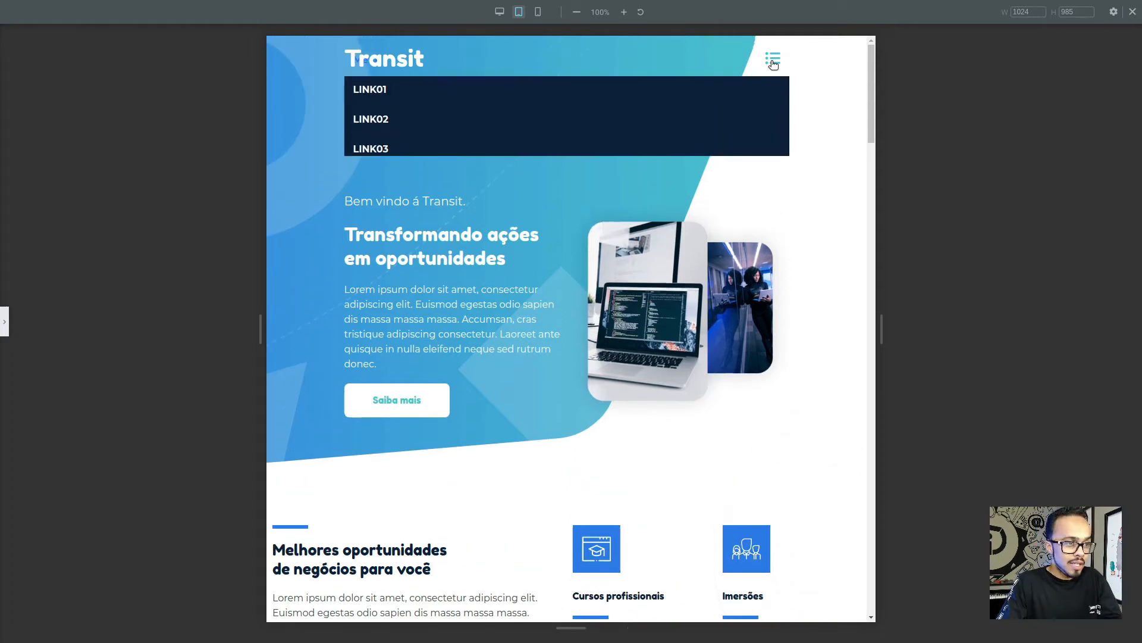
Expand and collapse the accordion menu repeatedly in the tablet preview to check the background's movement, and restore the editor panel
click(773, 61)
click(773, 61)
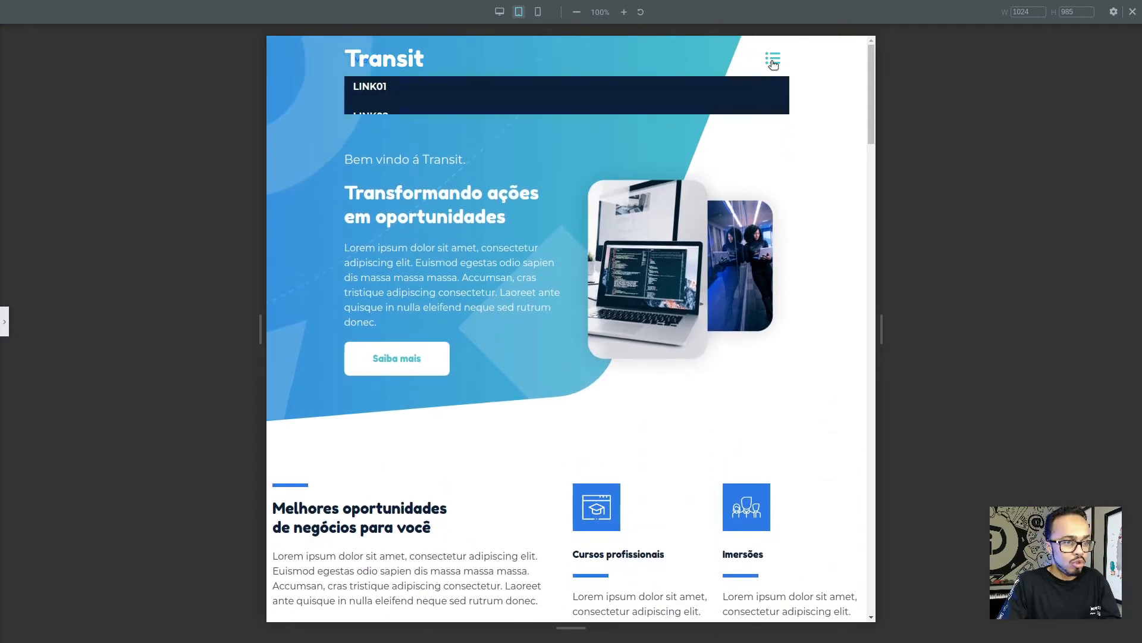
click(773, 60)
click(773, 61)
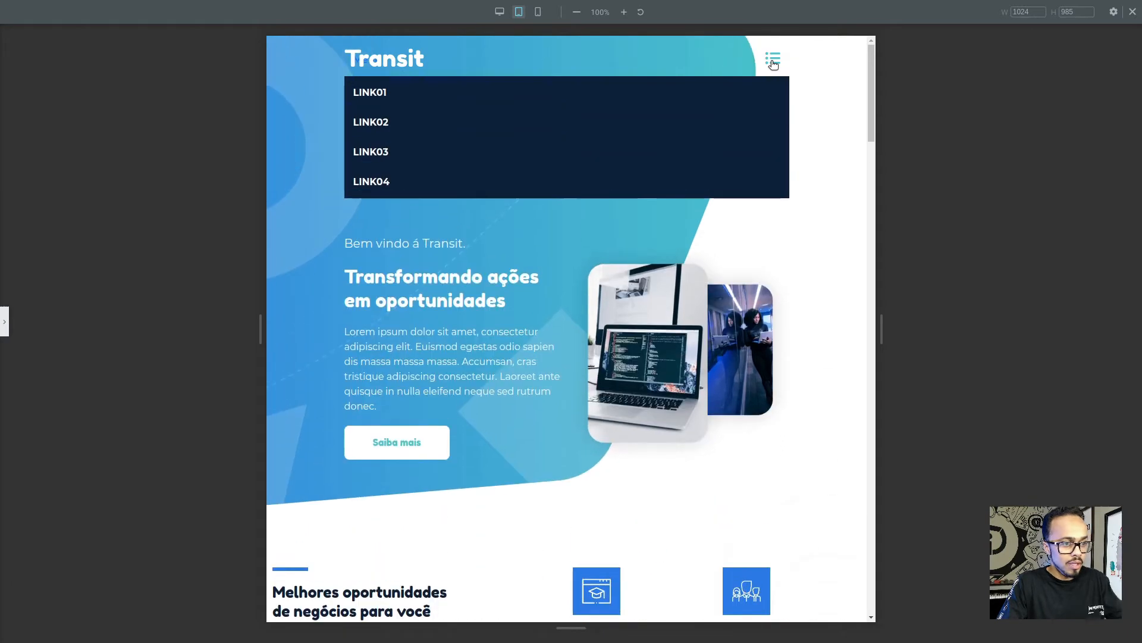
click(773, 60)
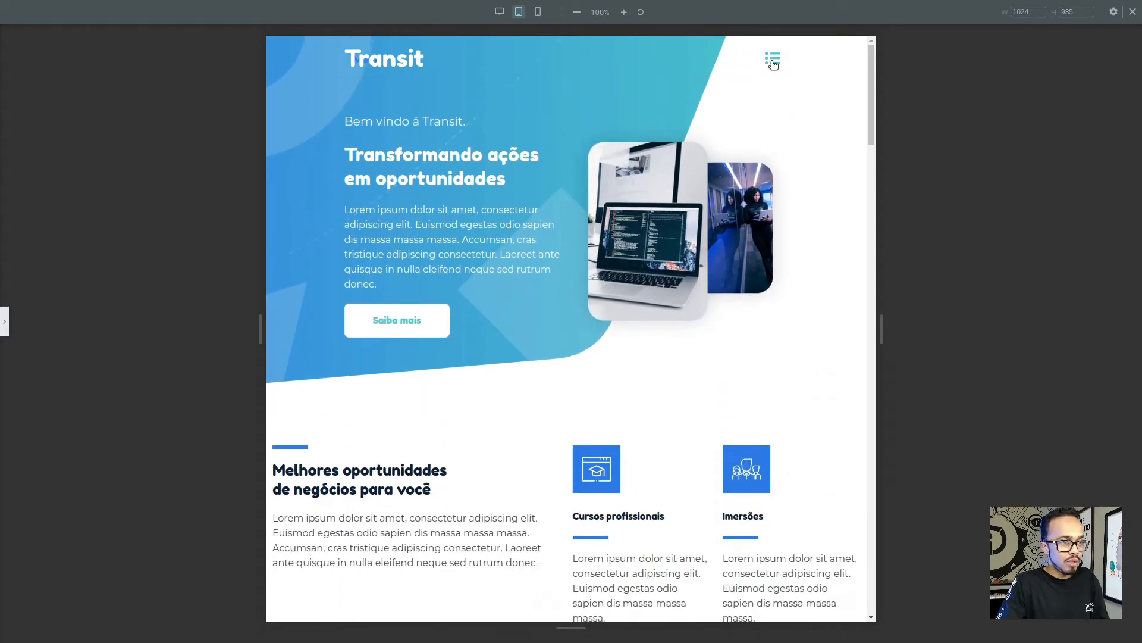
click(773, 60)
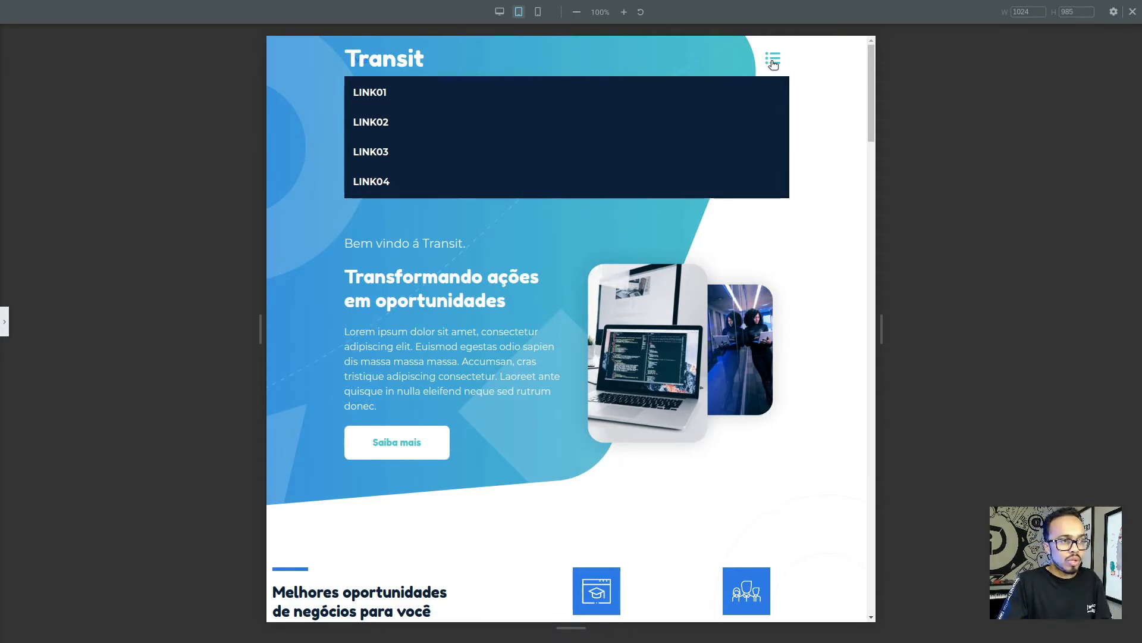
click(773, 62)
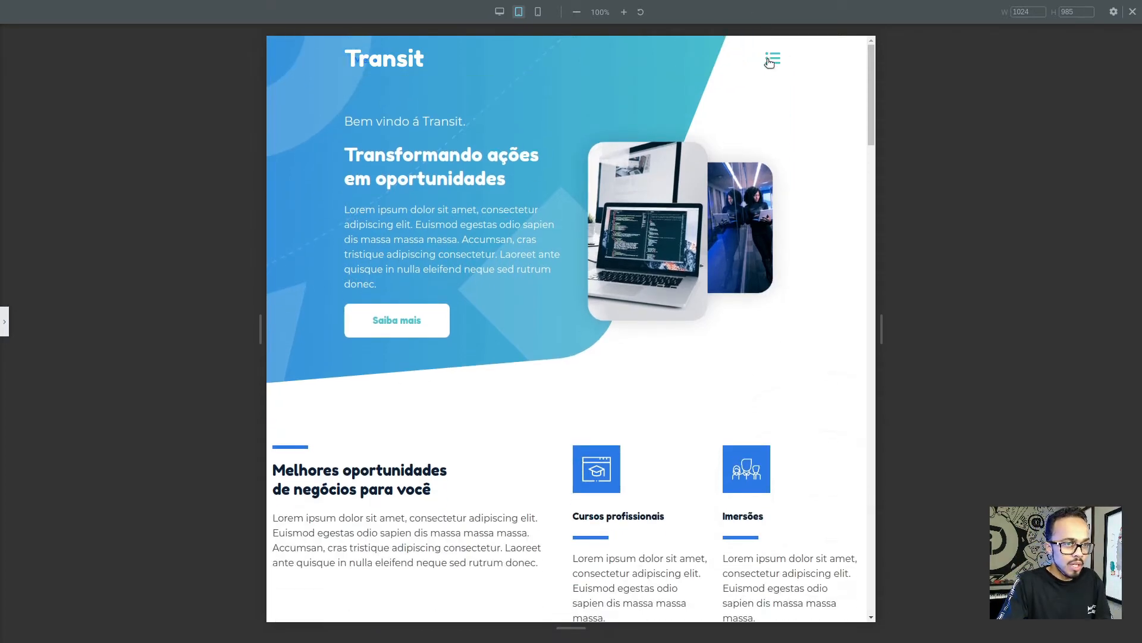
click(770, 61)
click(770, 62)
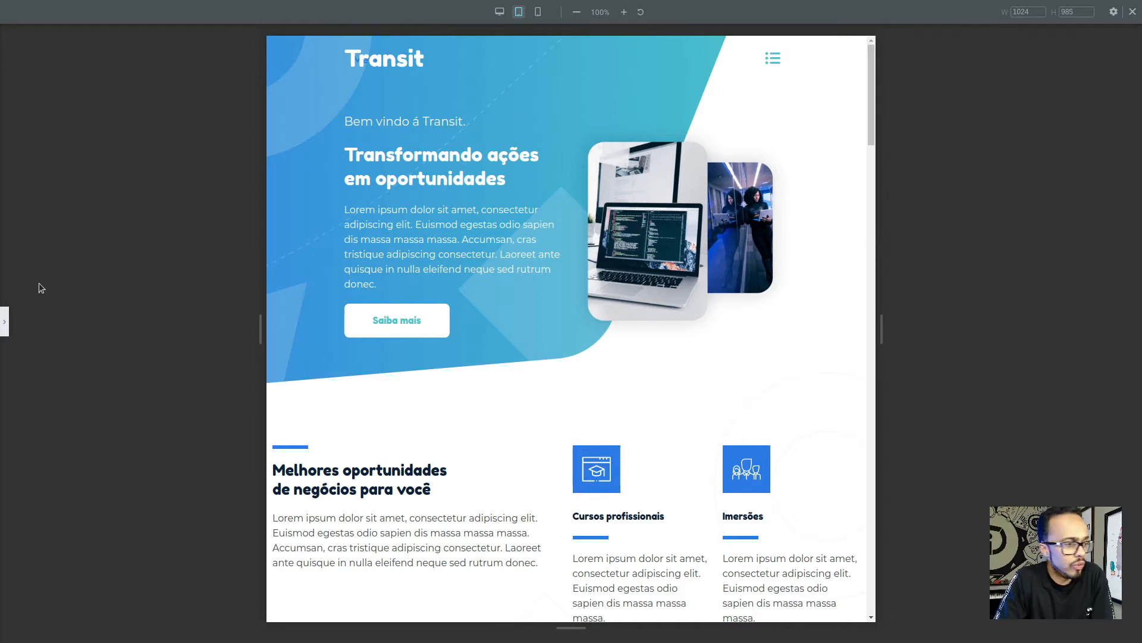
click(4, 322)
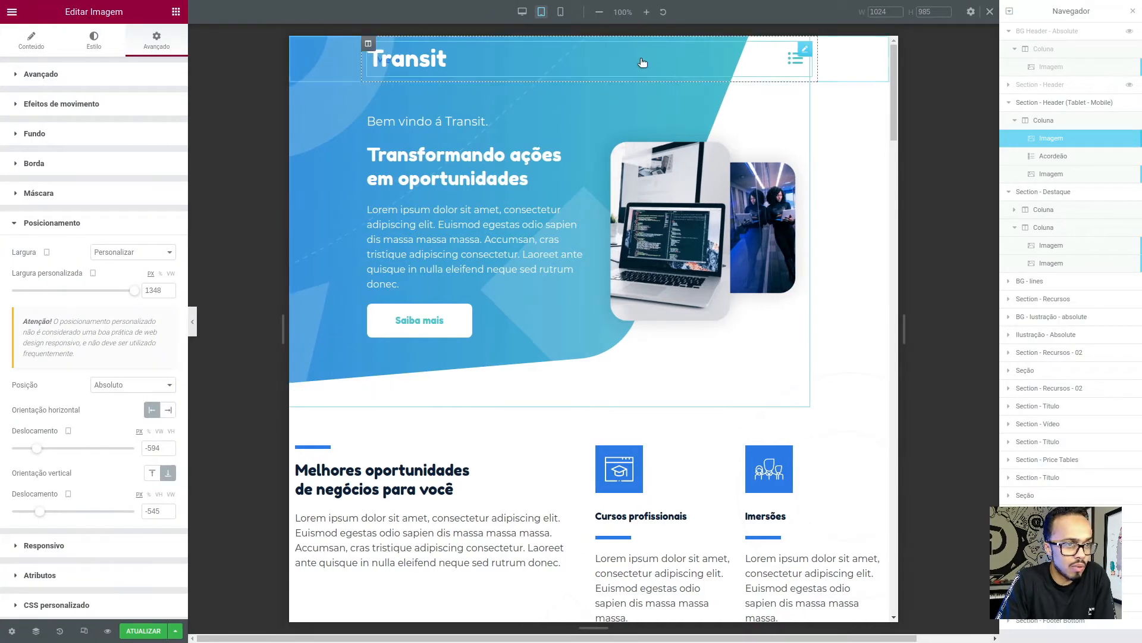
Switch to Figma and inspect the auto layout padding of the tablet design's Section - Header frame
key(alt+Tab)
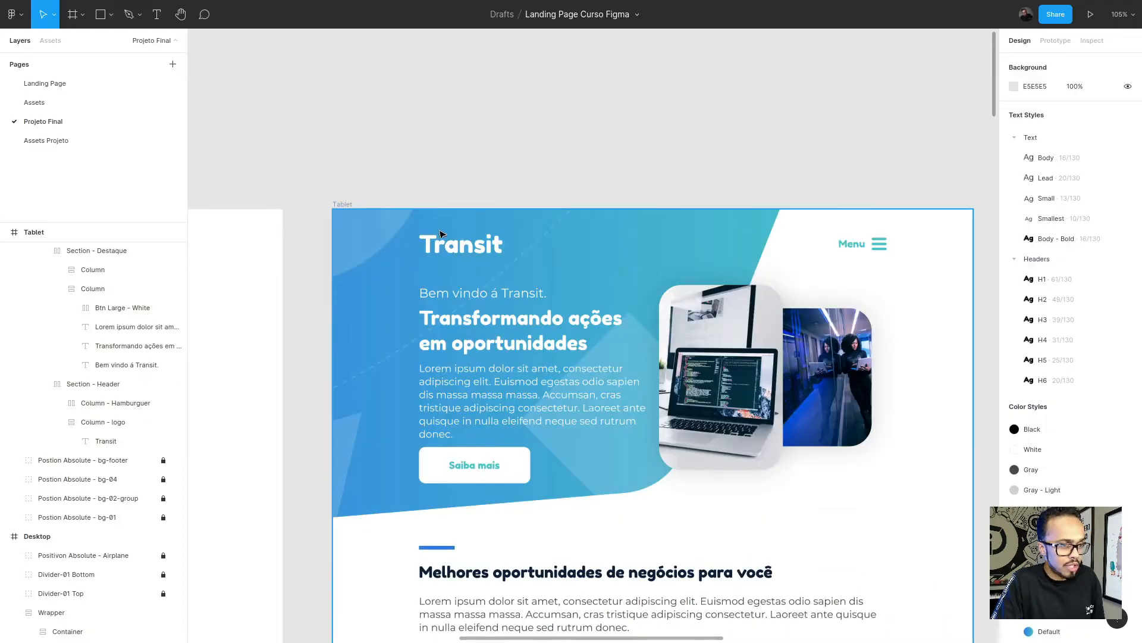
click(106, 441)
click(93, 383)
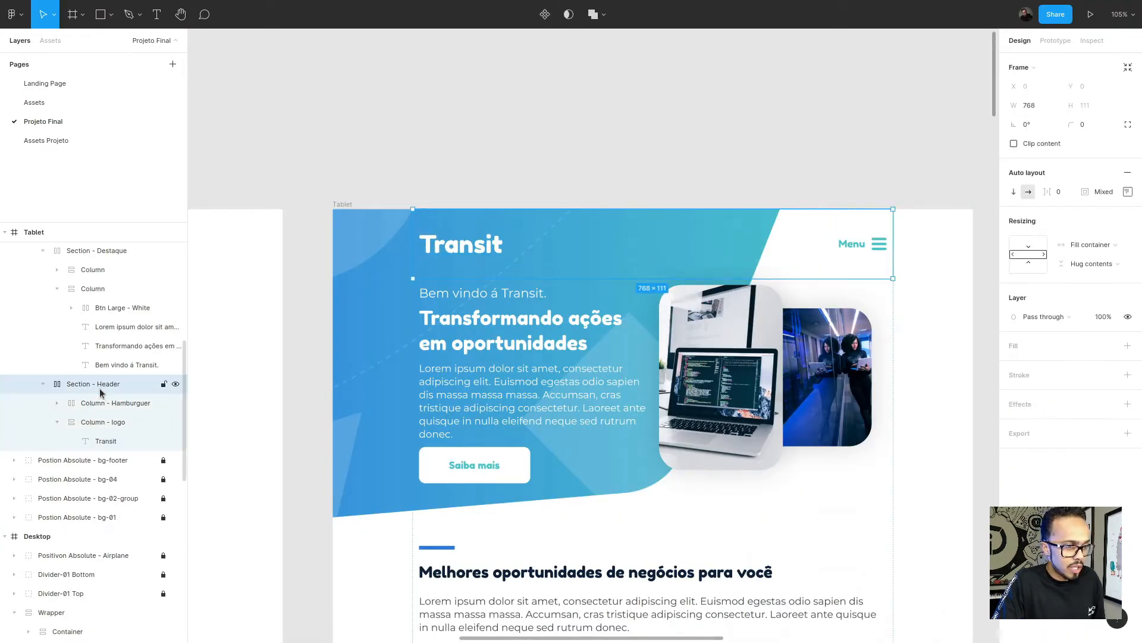
click(1128, 192)
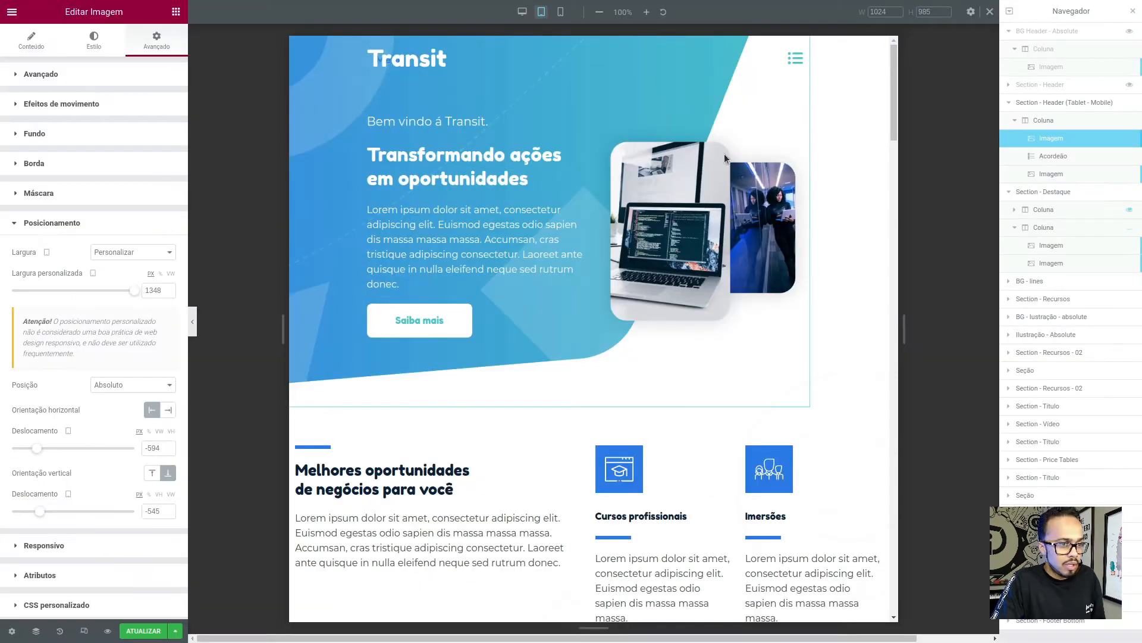
Set the top and bottom margins of Section - Header (Tablet - Mobile) to 20 px in Elementor and test its accordion menu
click(1052, 122)
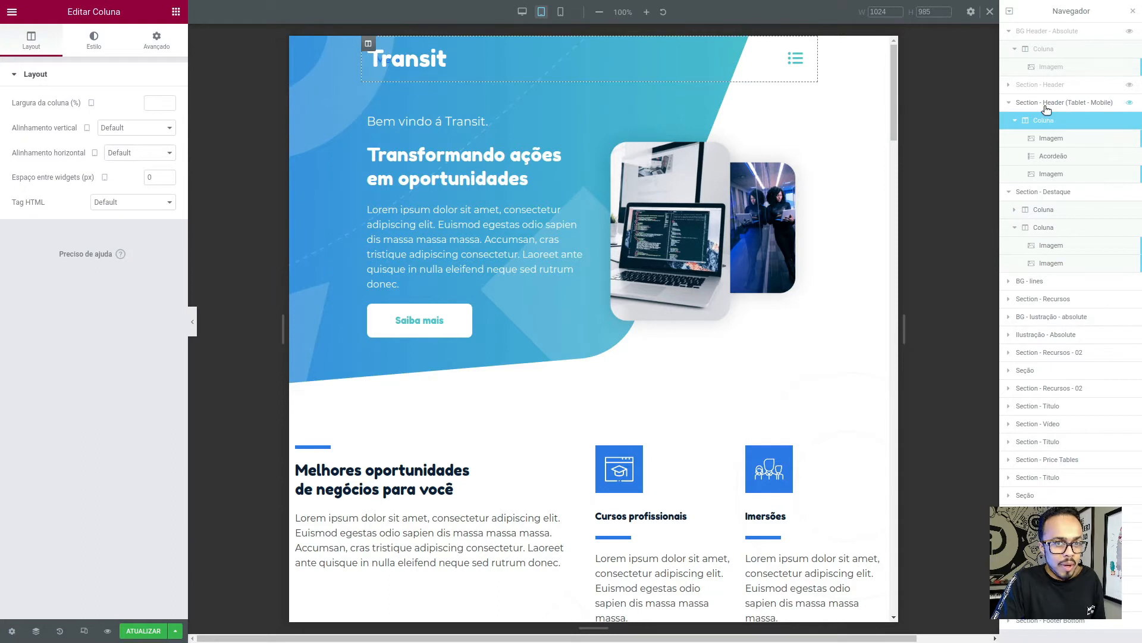
click(1057, 106)
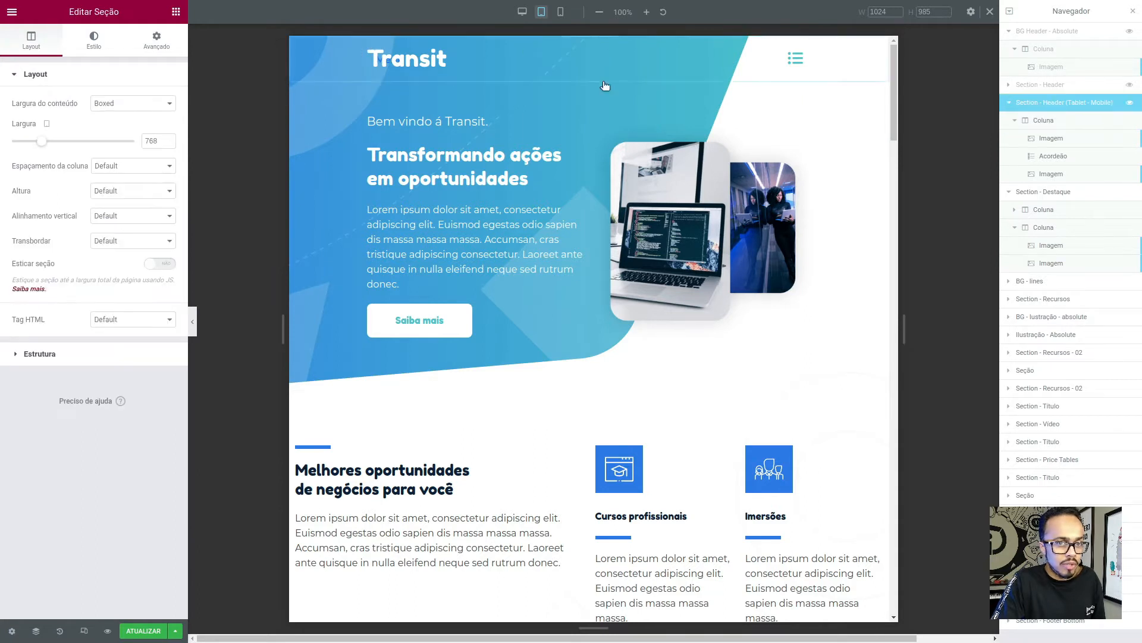
click(169, 48)
click(19, 113)
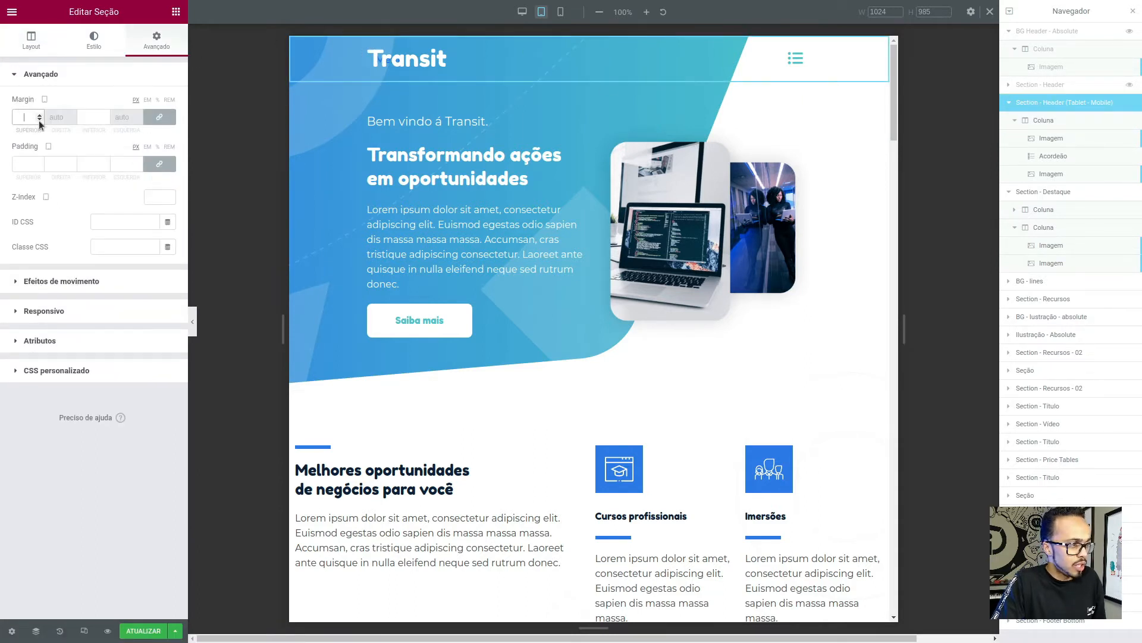
text(20)
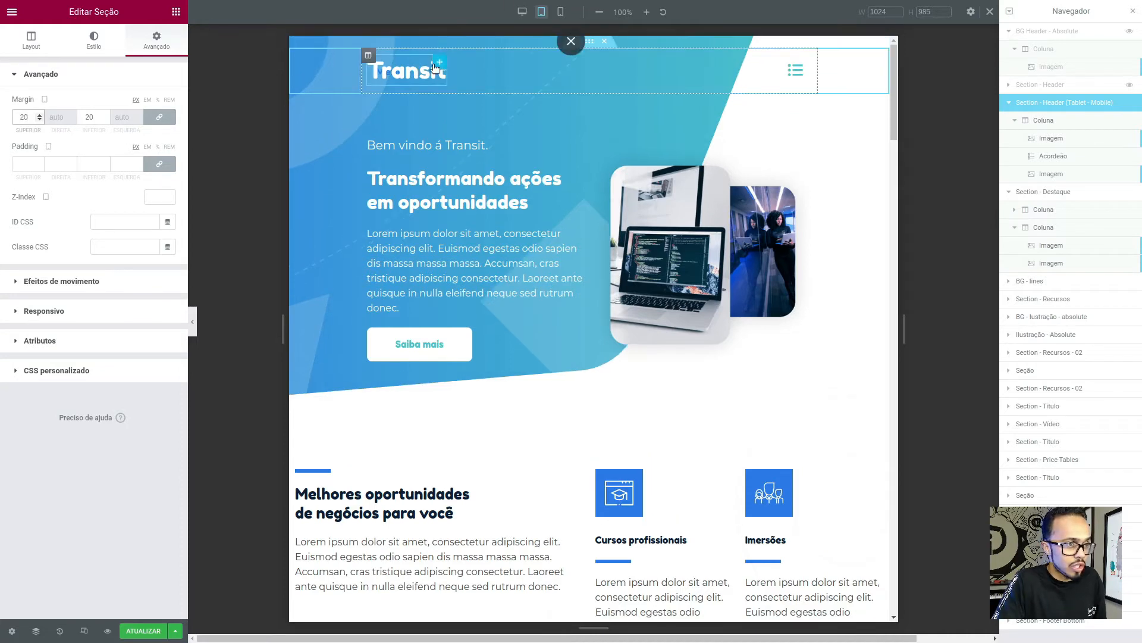
click(795, 71)
click(795, 72)
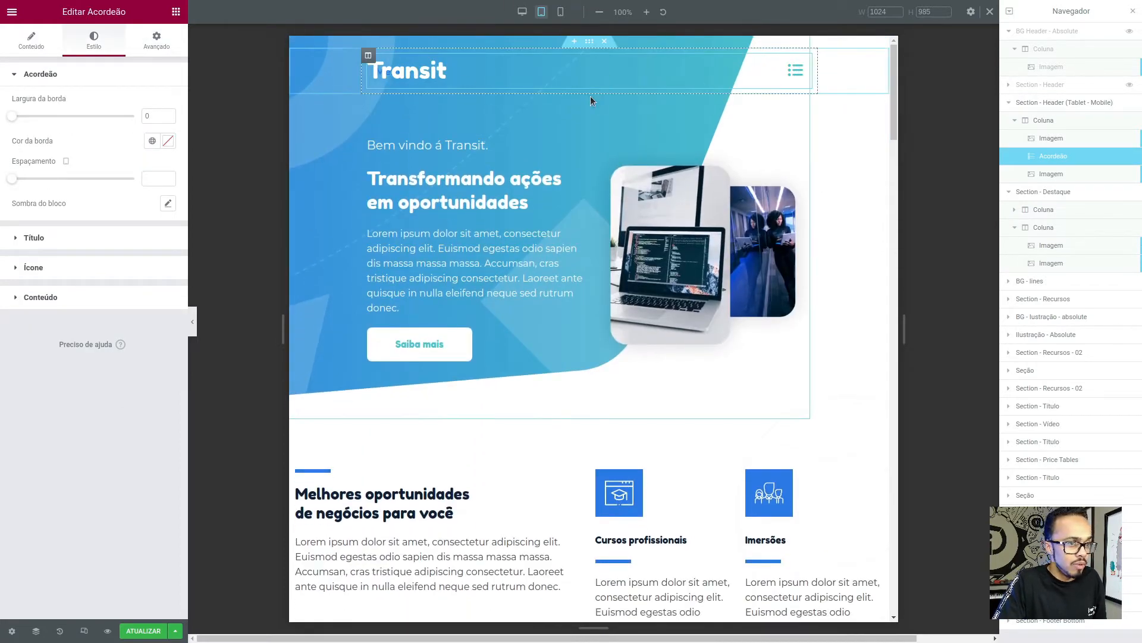
Set the tablet padding of Section - Destaque to 0 on all sides
click(1084, 191)
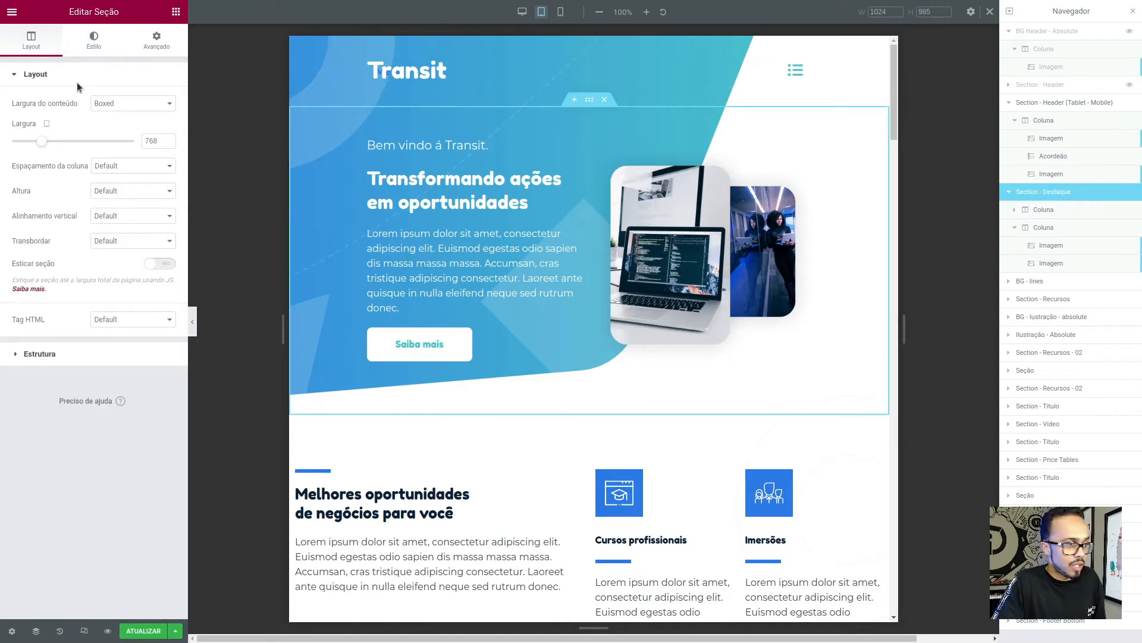
click(156, 42)
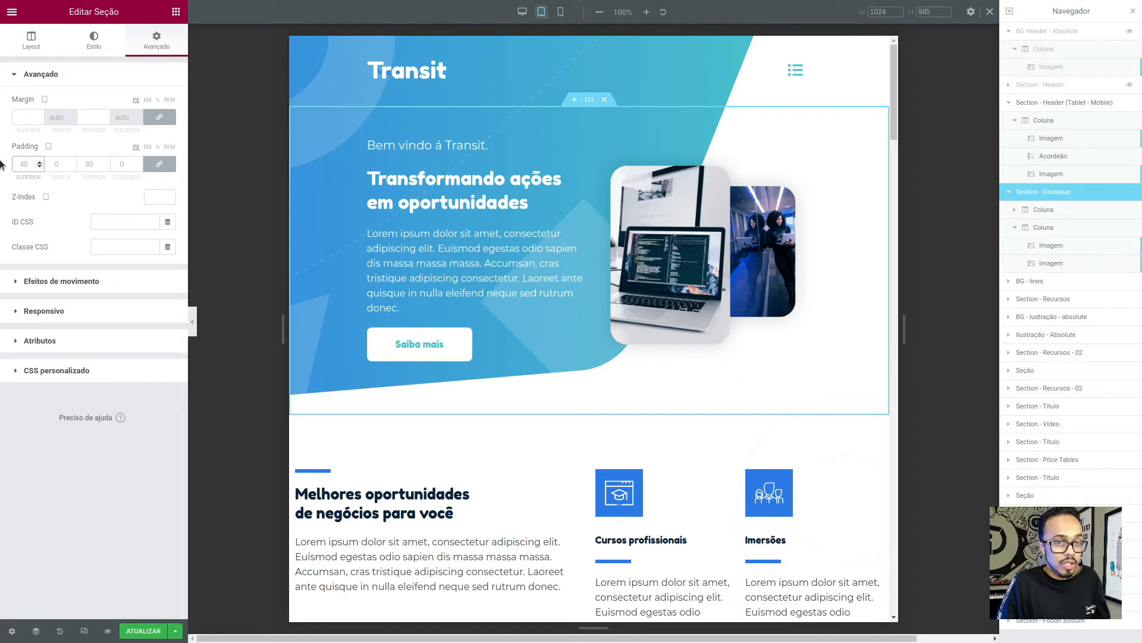
text(0)
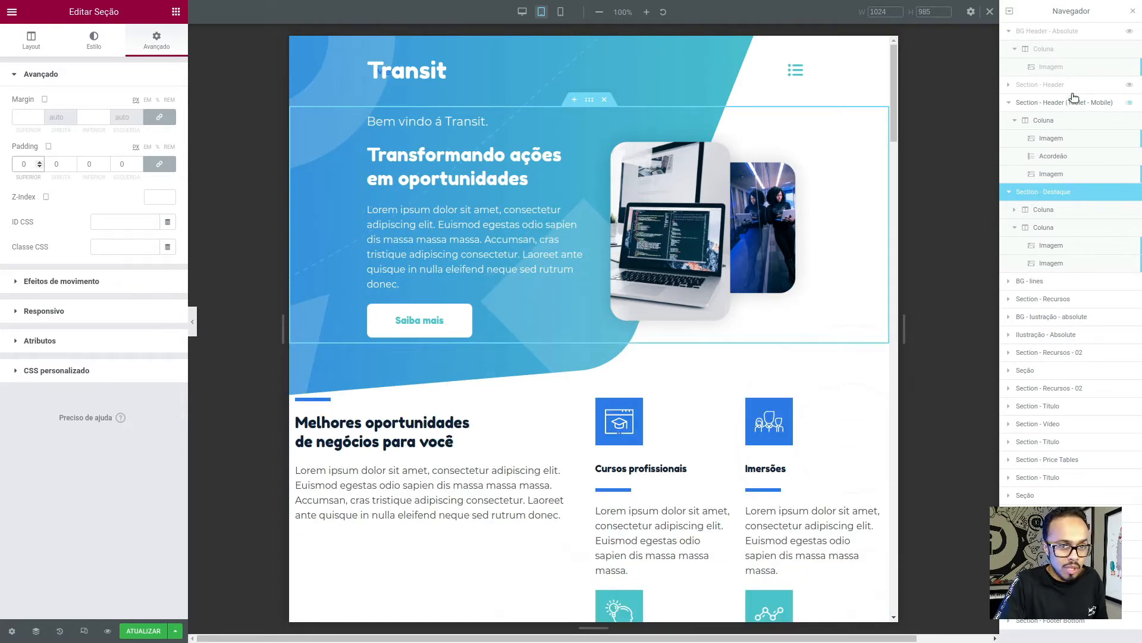
Set the header background image's vertical offset to -516 px and test the accordion menu with the editor panel hidden
click(1060, 133)
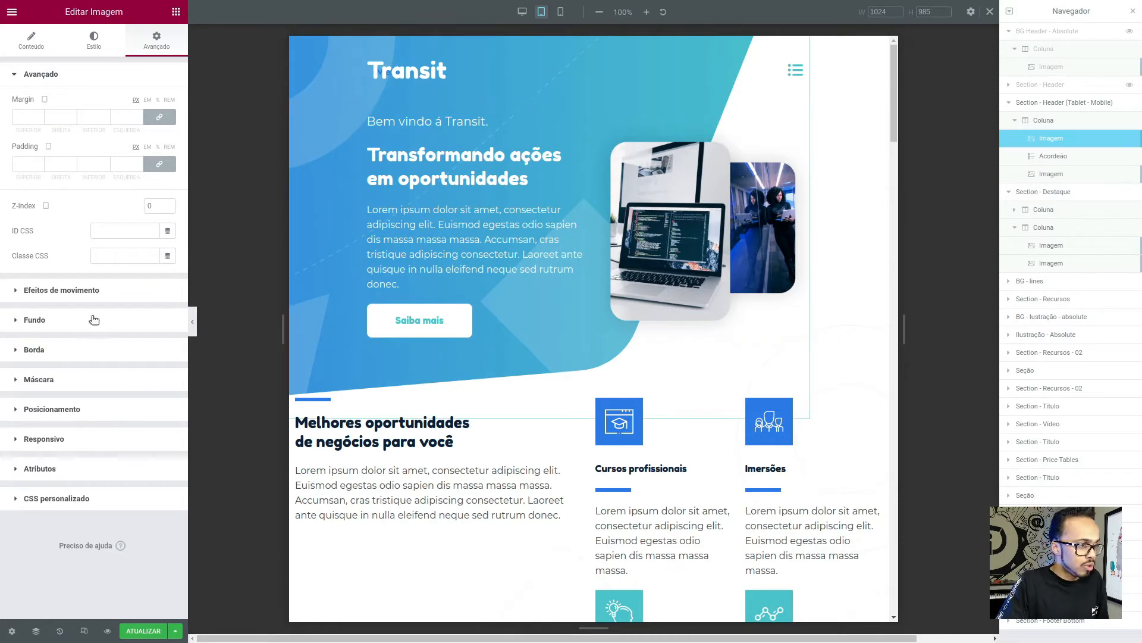
click(112, 407)
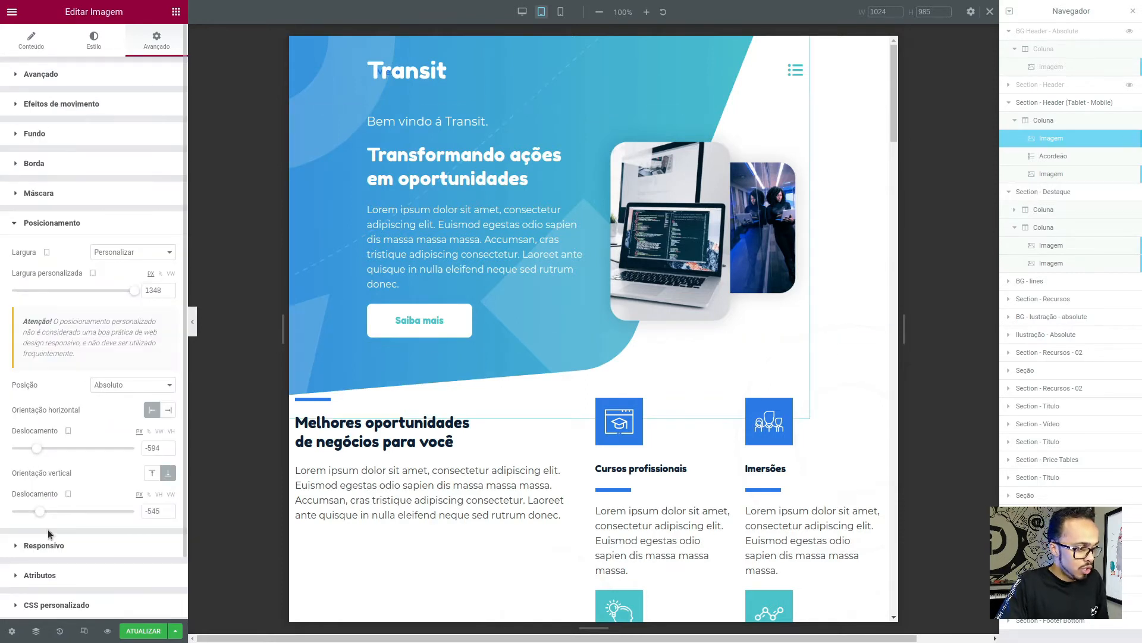
drag(43, 517, 44, 519)
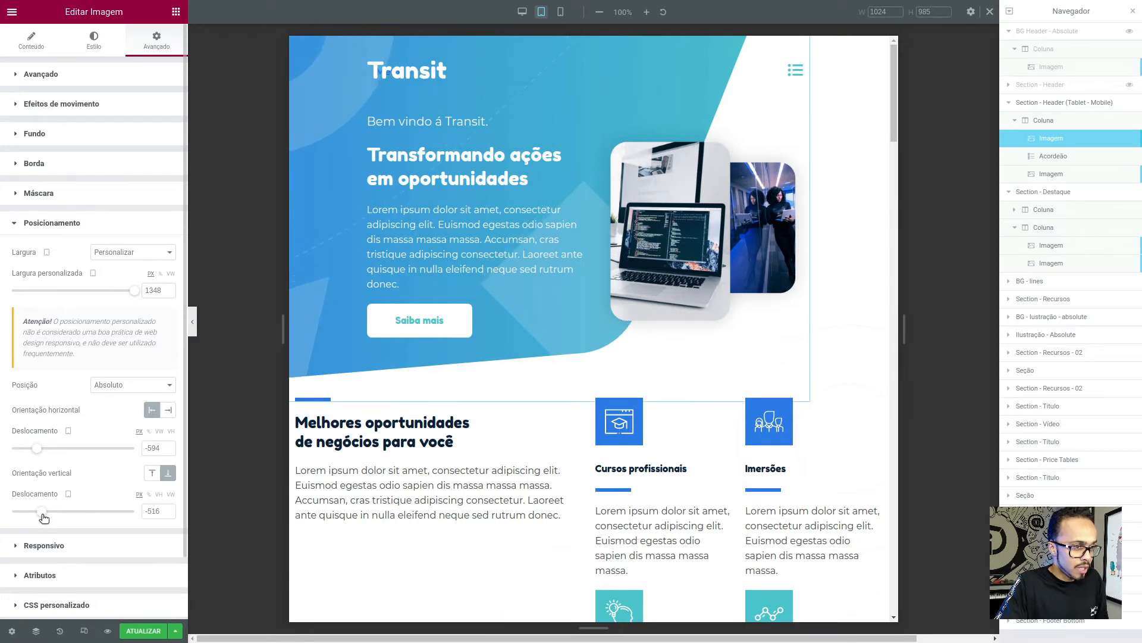
click(192, 322)
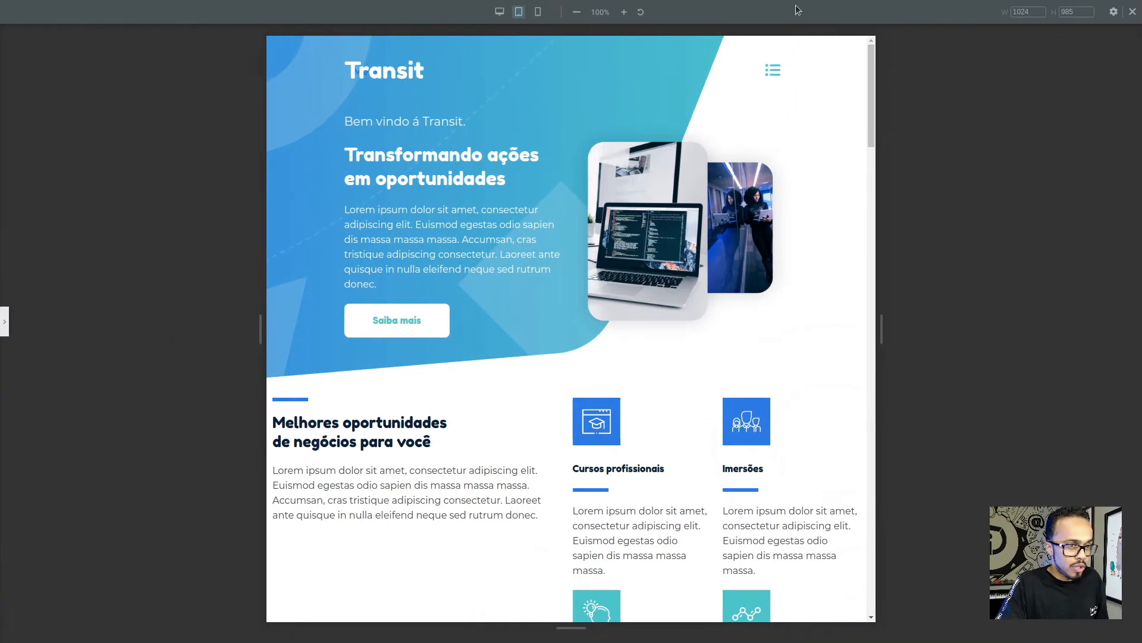
click(768, 69)
click(768, 70)
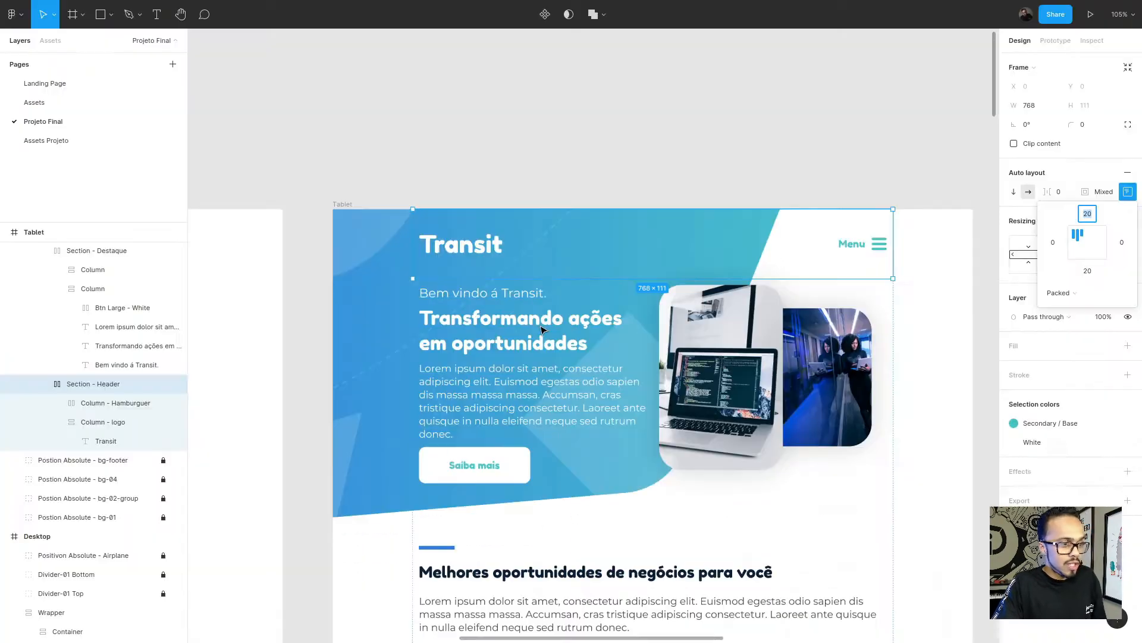
Examine the hero, resources and illustration sections of the Figma tablet design against its desktop and mobile neighbours
scroll(744, 297, down, 3)
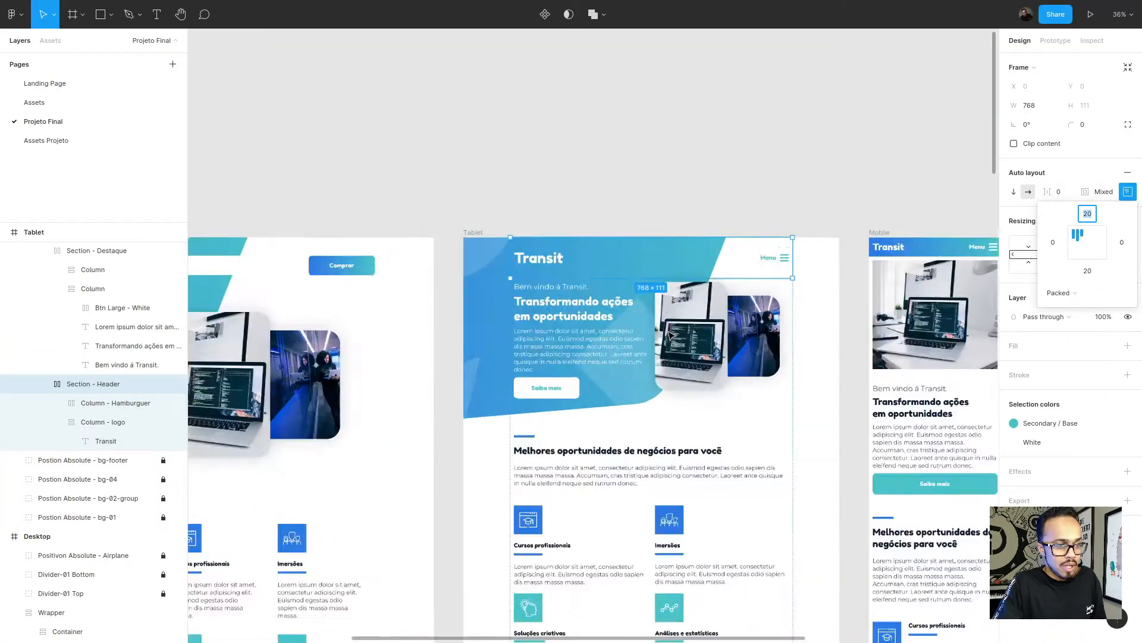
scroll(684, 339, up, 6)
scroll(669, 335, up, 3)
scroll(669, 335, down, 5)
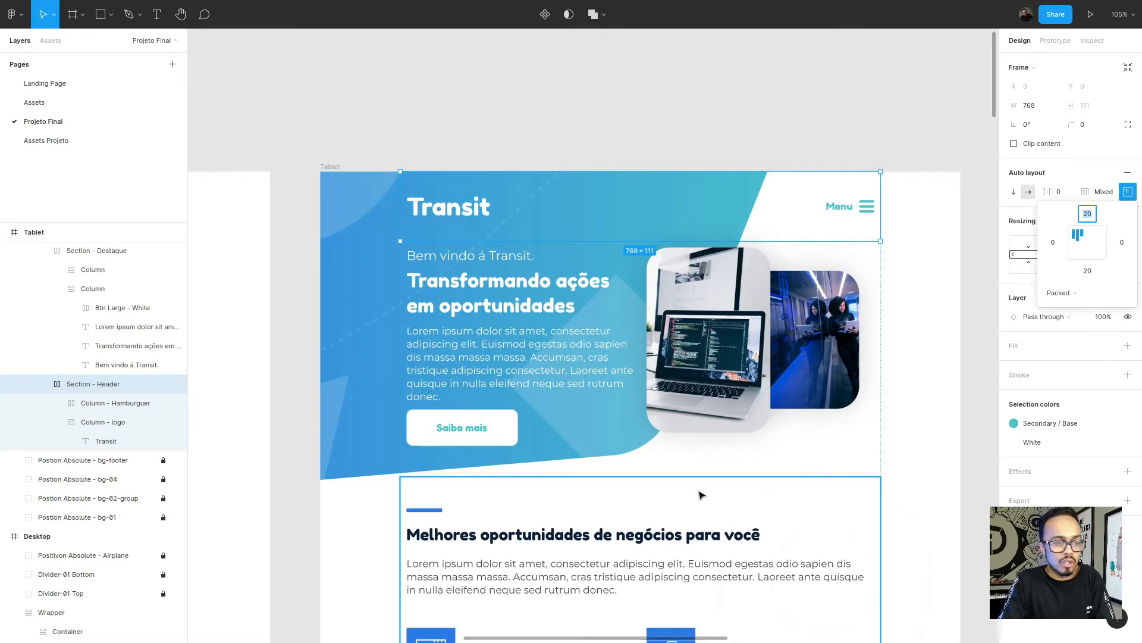
scroll(599, 339, down, 5)
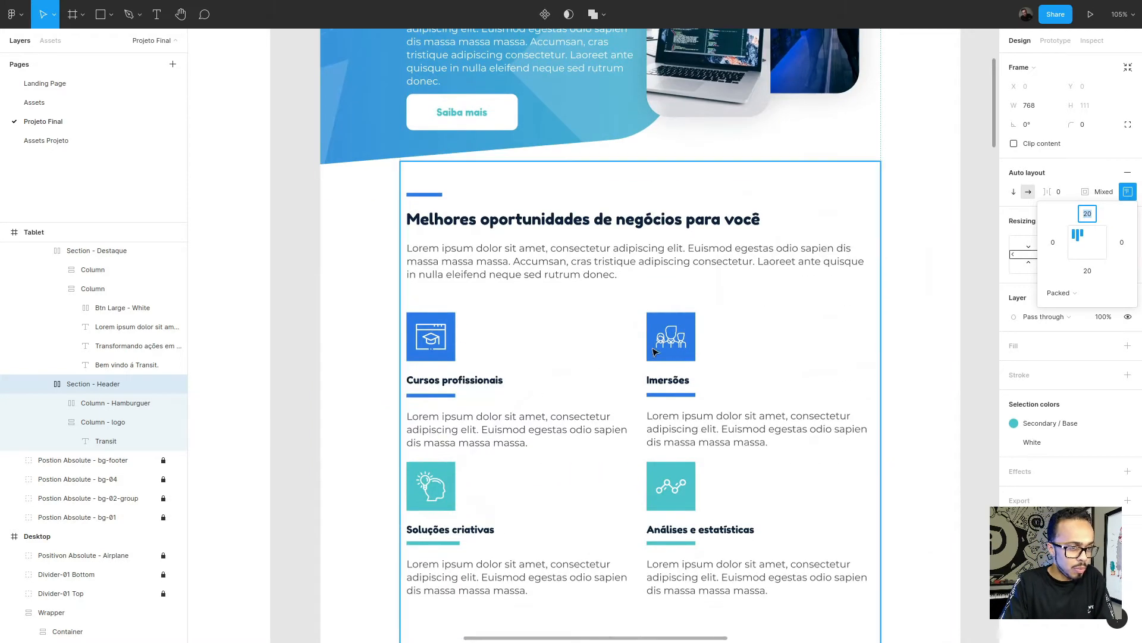
scroll(611, 357, down, 6)
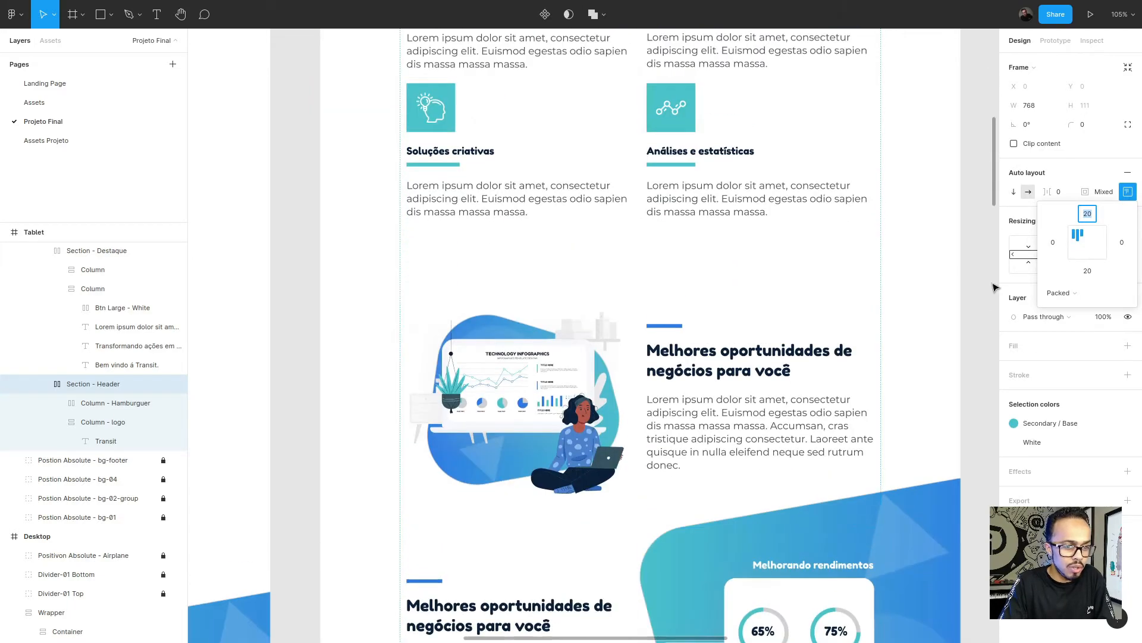
drag(992, 153, 956, 107)
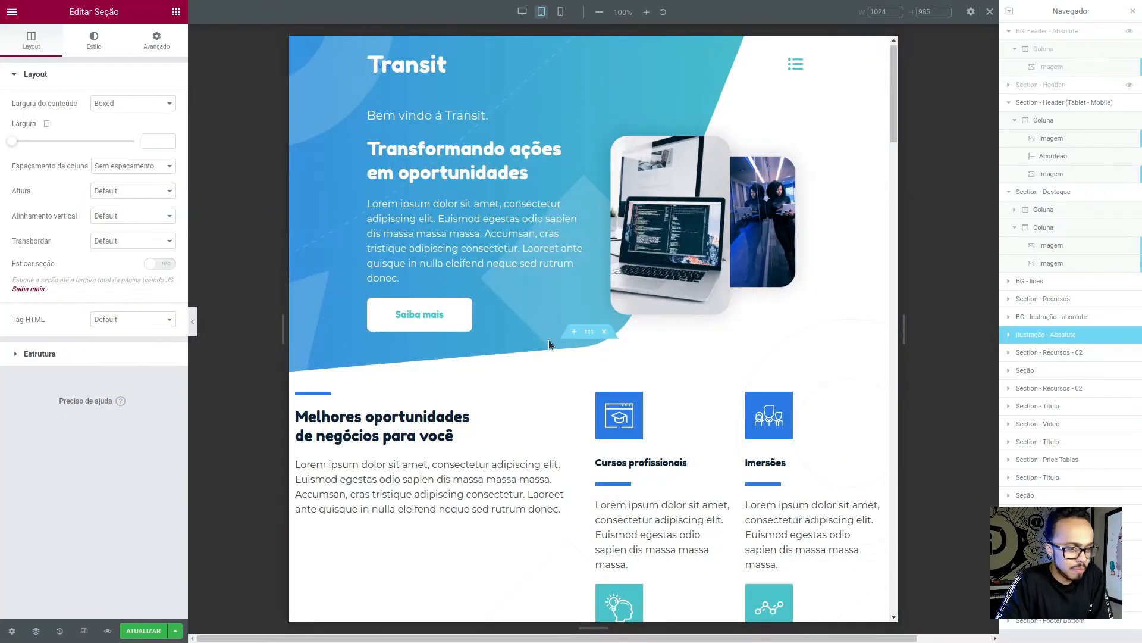
Set the boxed content width of Section - Recursos to 768 in the Elementor tablet view
click(589, 332)
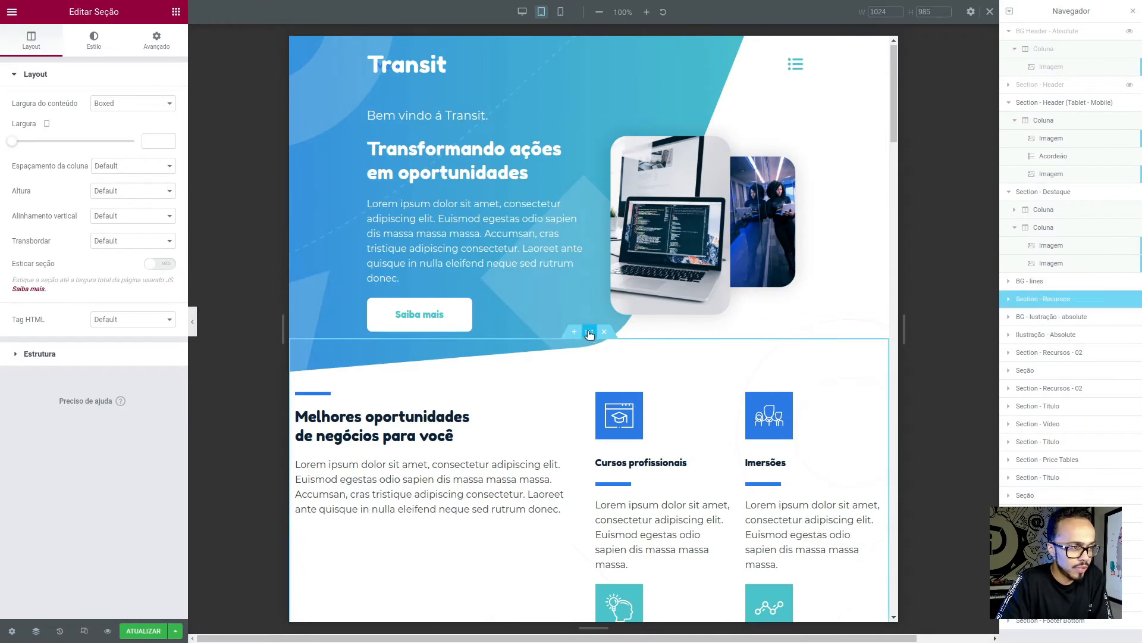
click(151, 141)
text(768)
scroll(400, 488, down, 8)
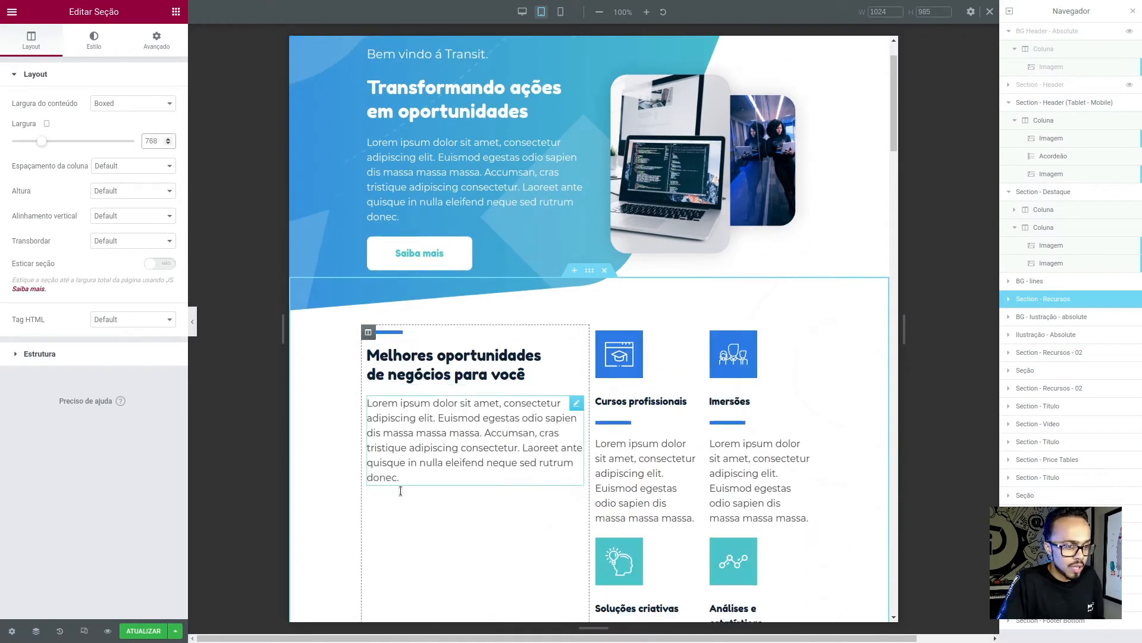
Hide the BG - Ilustração - absolute section on tablet and mobile, and hide it in the editor canvas
click(1077, 321)
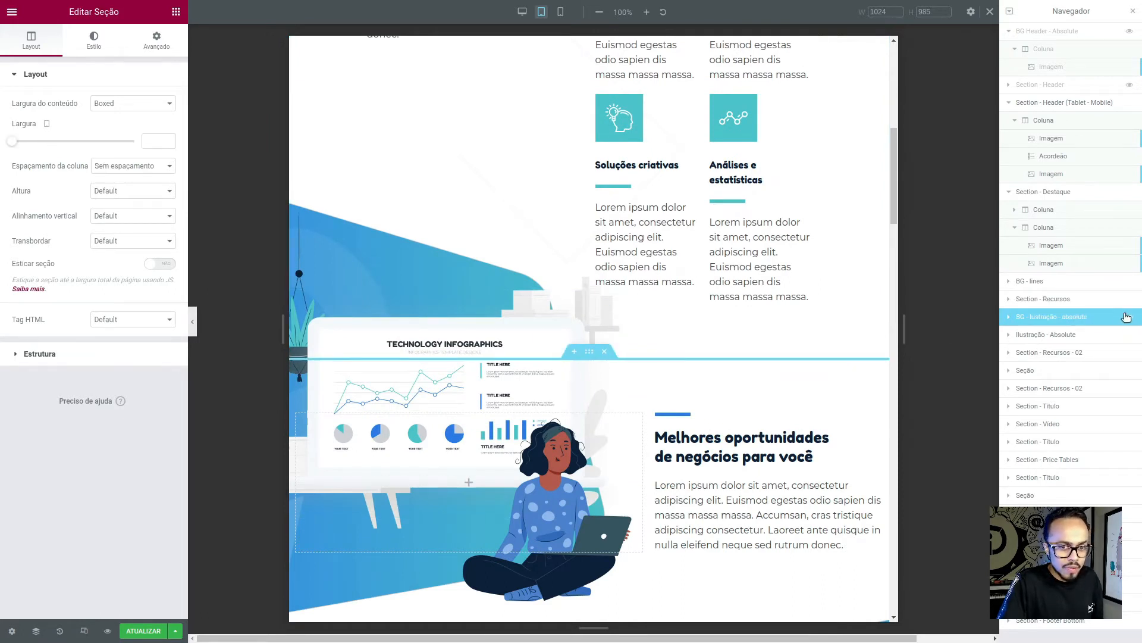
click(168, 45)
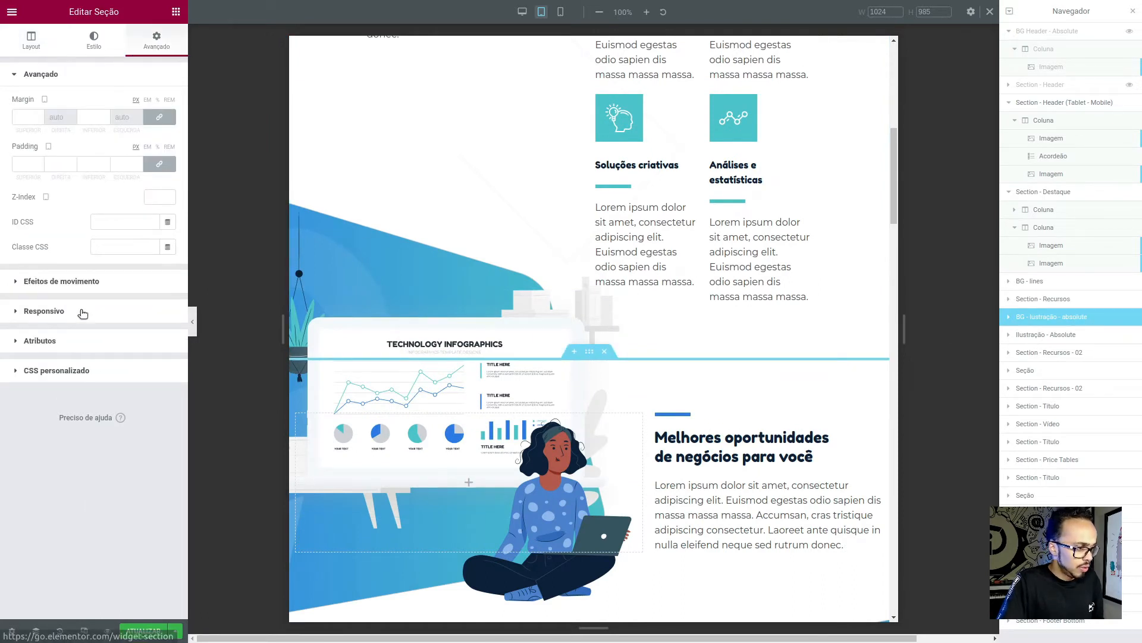
click(83, 314)
click(156, 283)
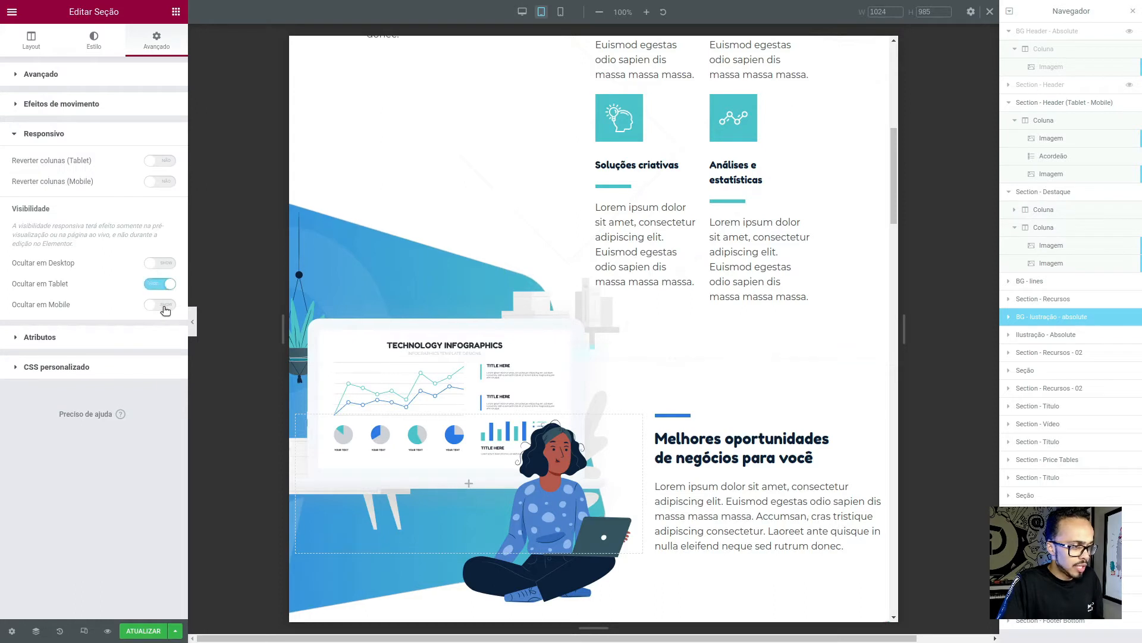
click(163, 305)
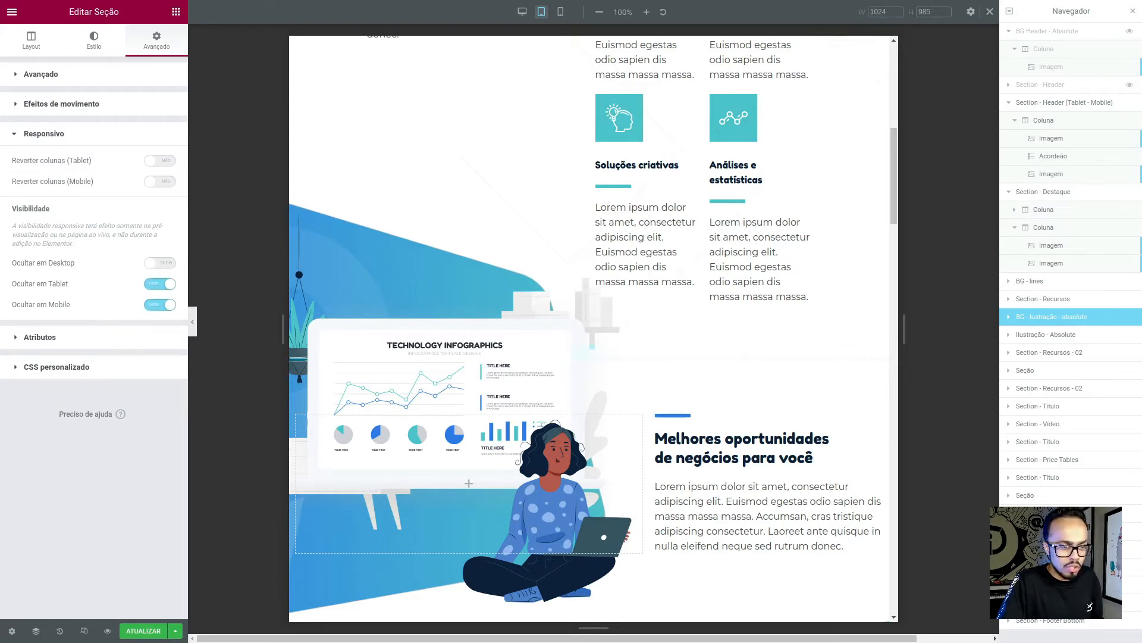
click(1132, 317)
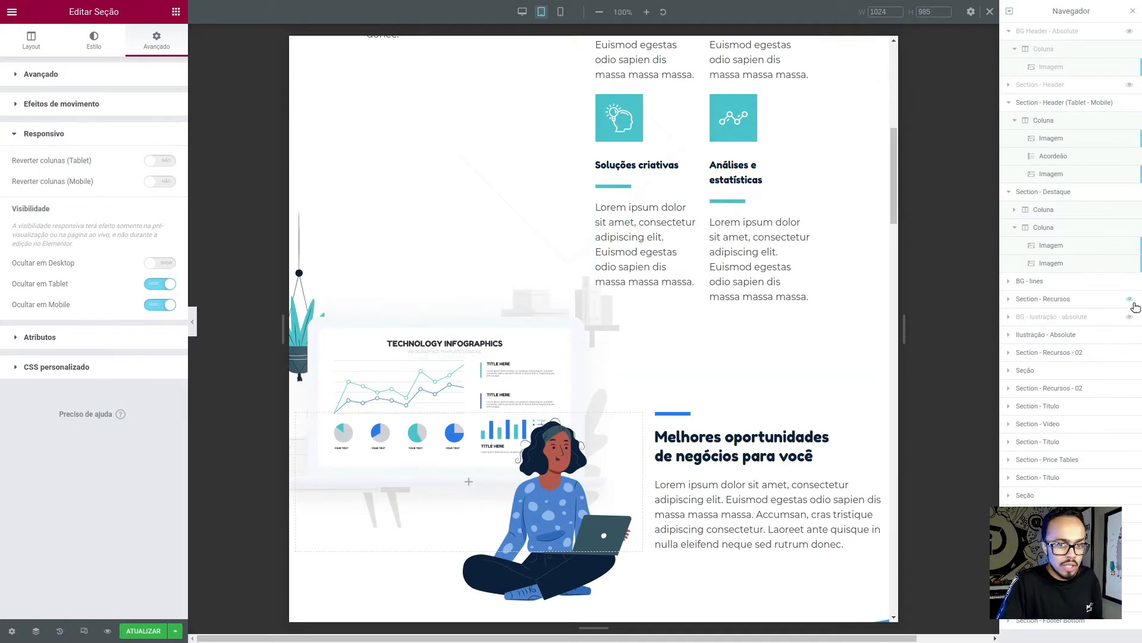
Hide the Ilustração - Absolute section on tablet and mobile, and hide it in the editor canvas
click(1092, 337)
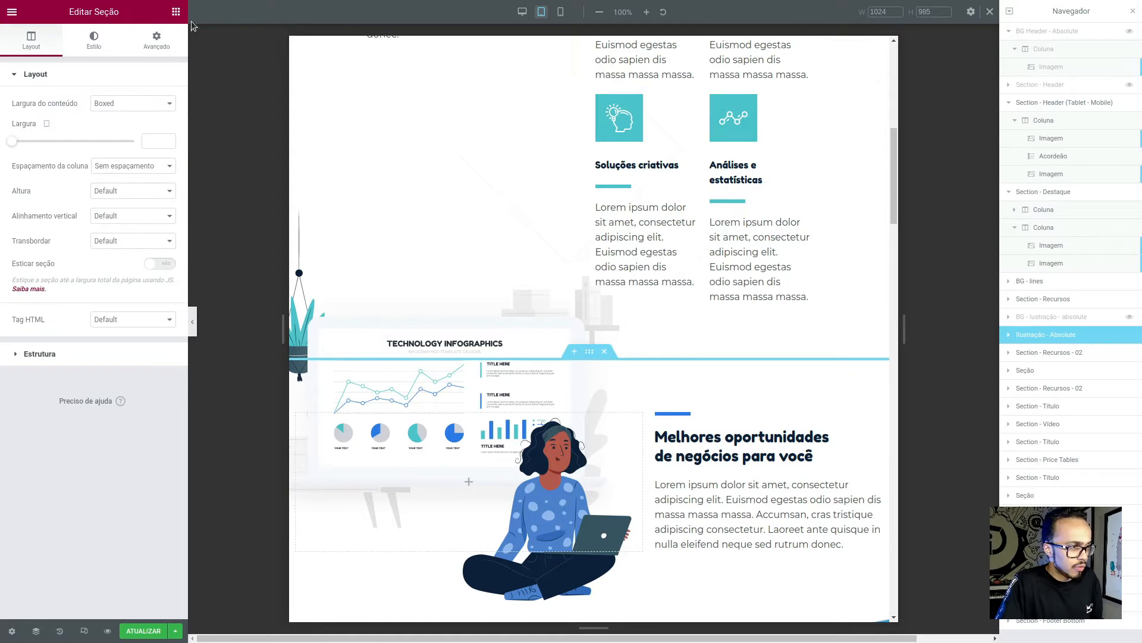
click(157, 40)
click(80, 311)
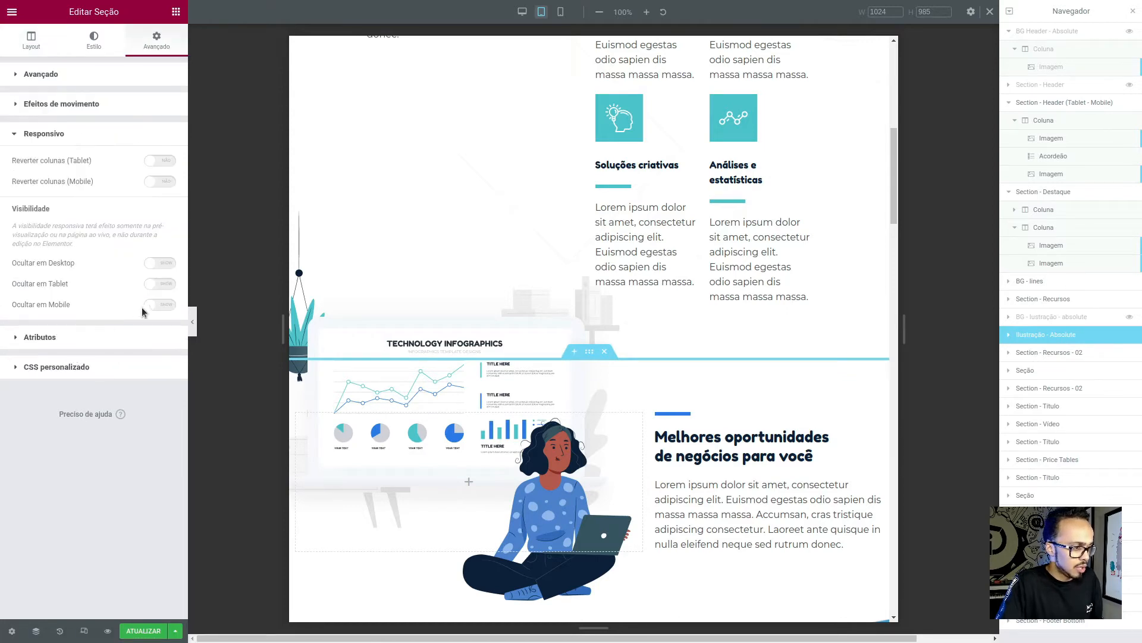
click(161, 304)
click(169, 283)
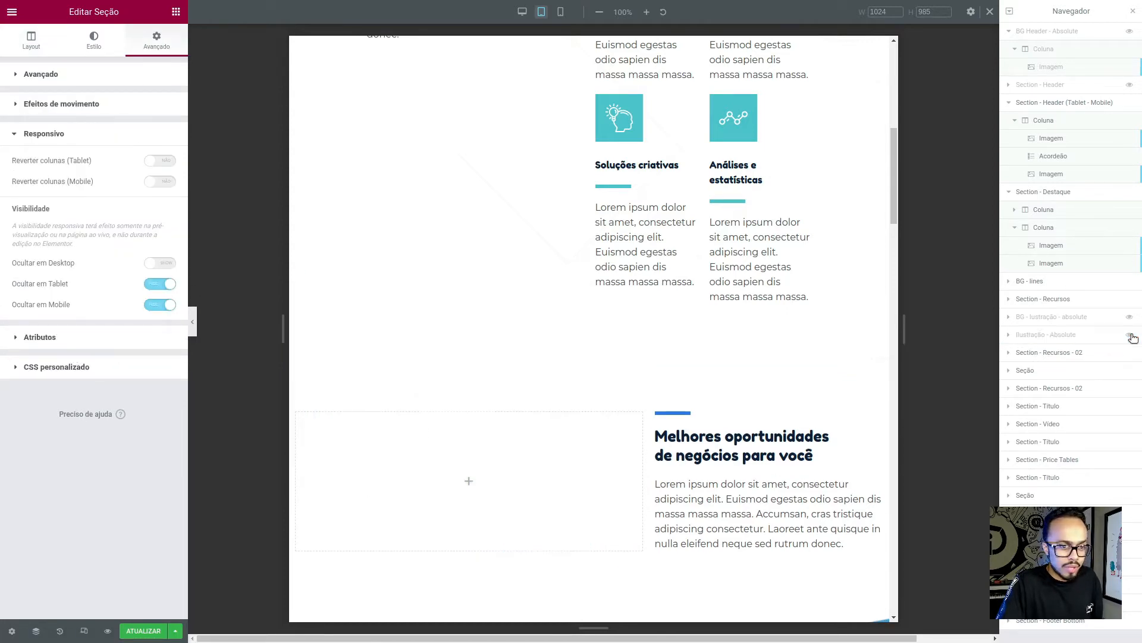
Set the boxed content width of the first Section - Recursos - 02 to 768 in the tablet view
scroll(516, 447, up, 5)
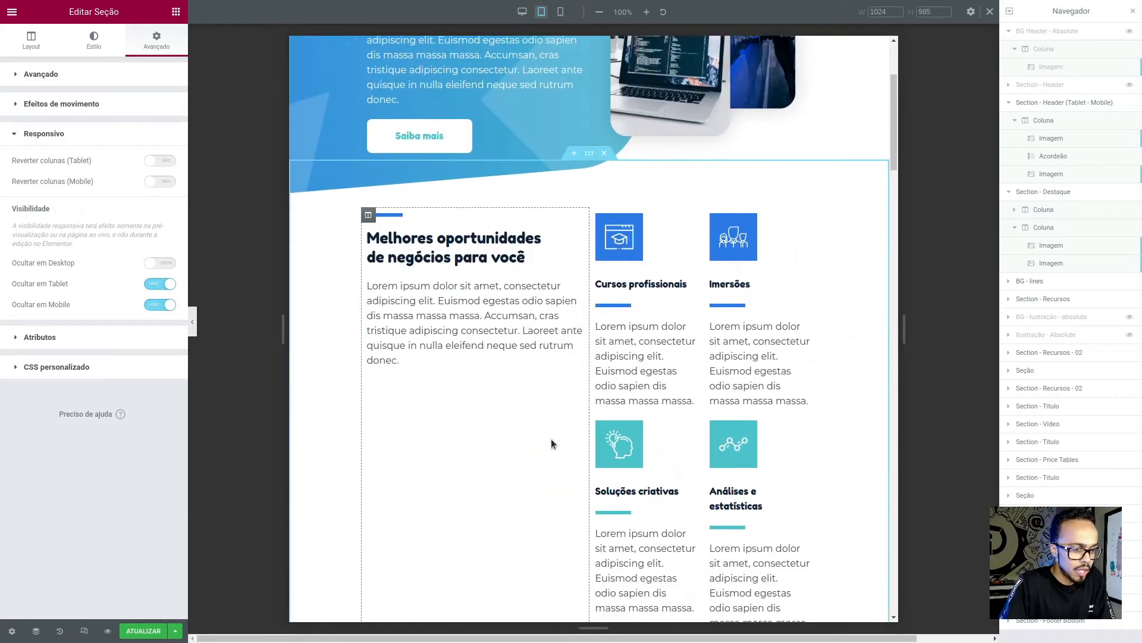
scroll(551, 443, down, 5)
click(590, 384)
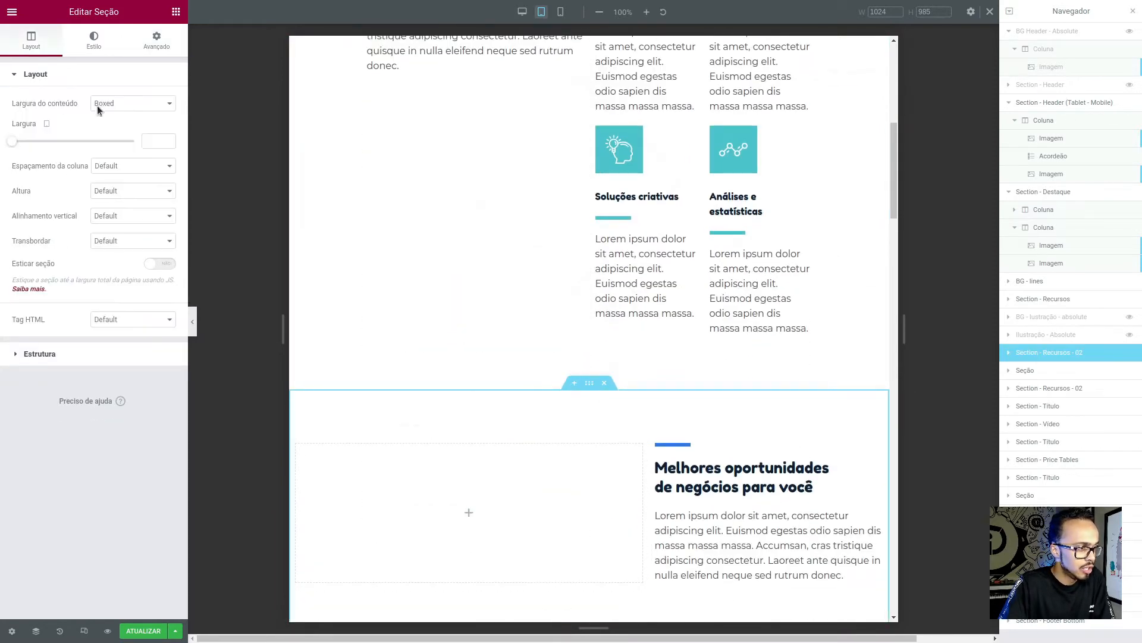
click(155, 137)
text(768)
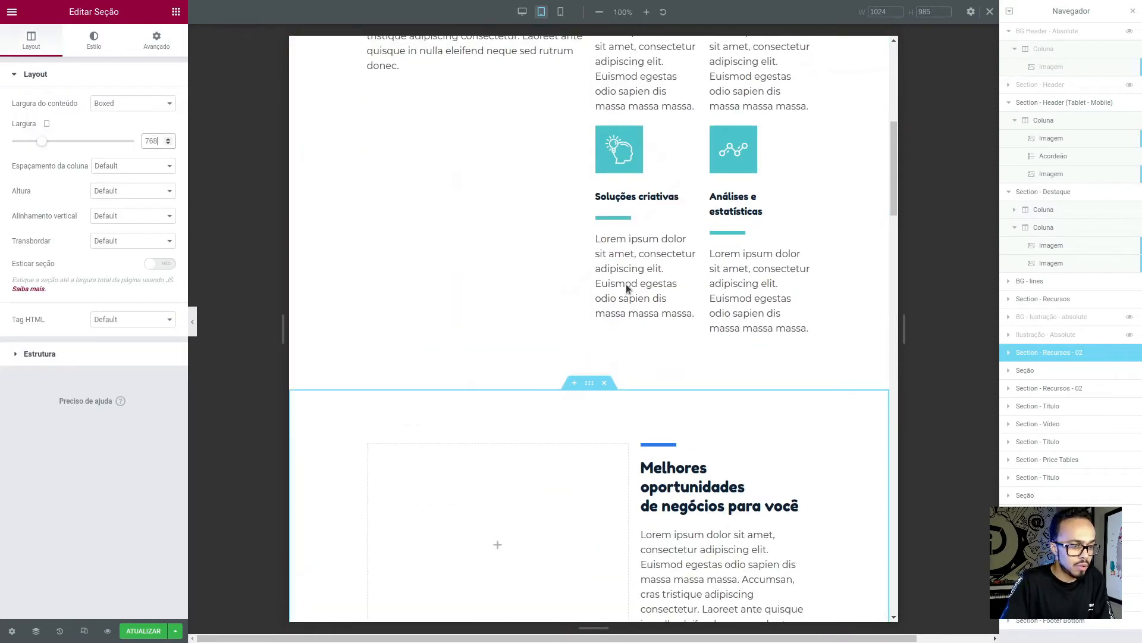
Set the width of both main columns in Section - Recursos to 100% for tablet
scroll(538, 373, up, 5)
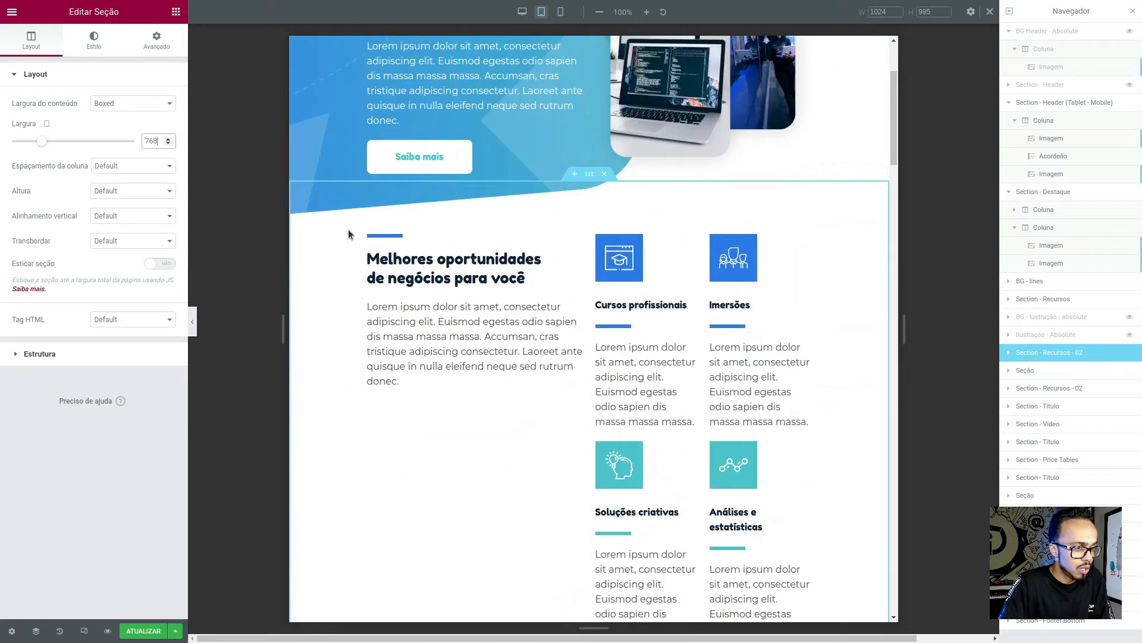
click(368, 235)
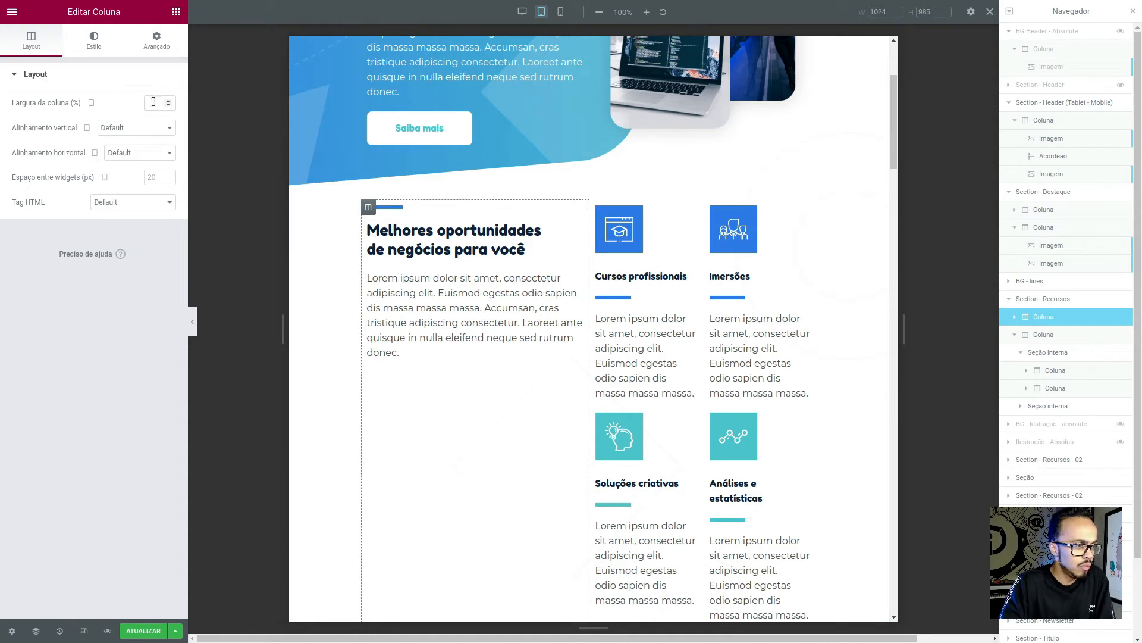
text(100)
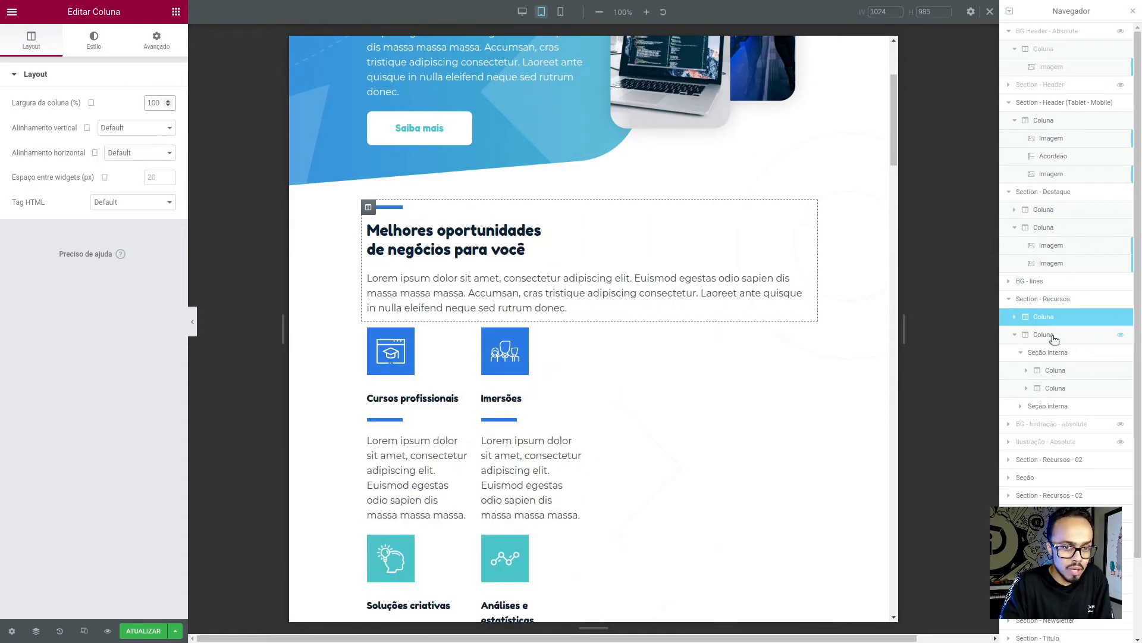
click(1054, 338)
click(1053, 370)
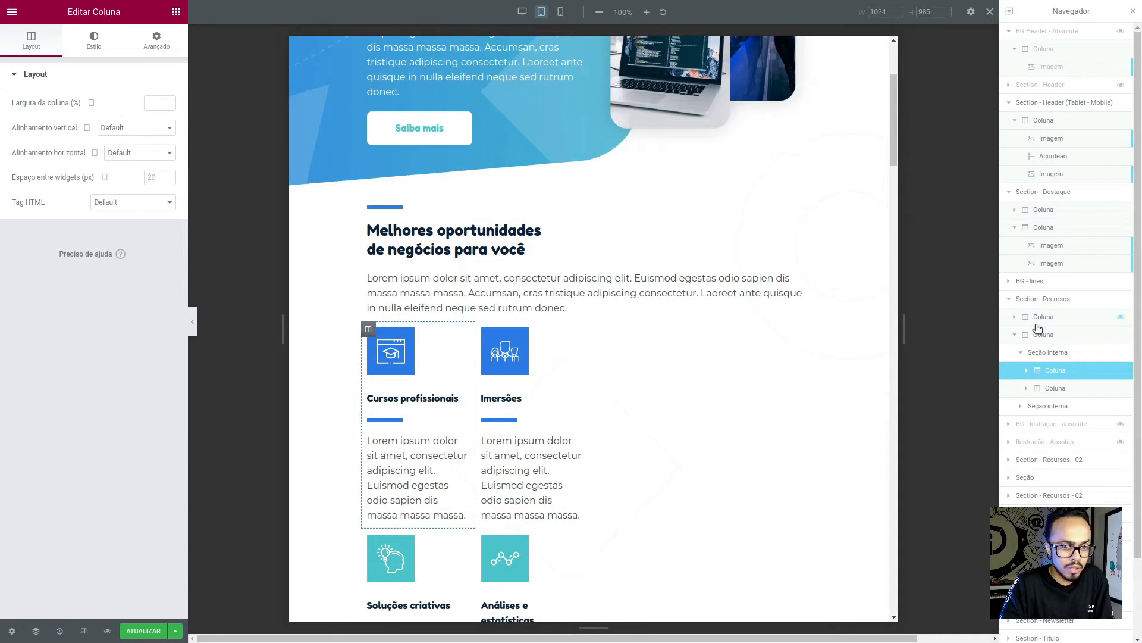
click(1048, 338)
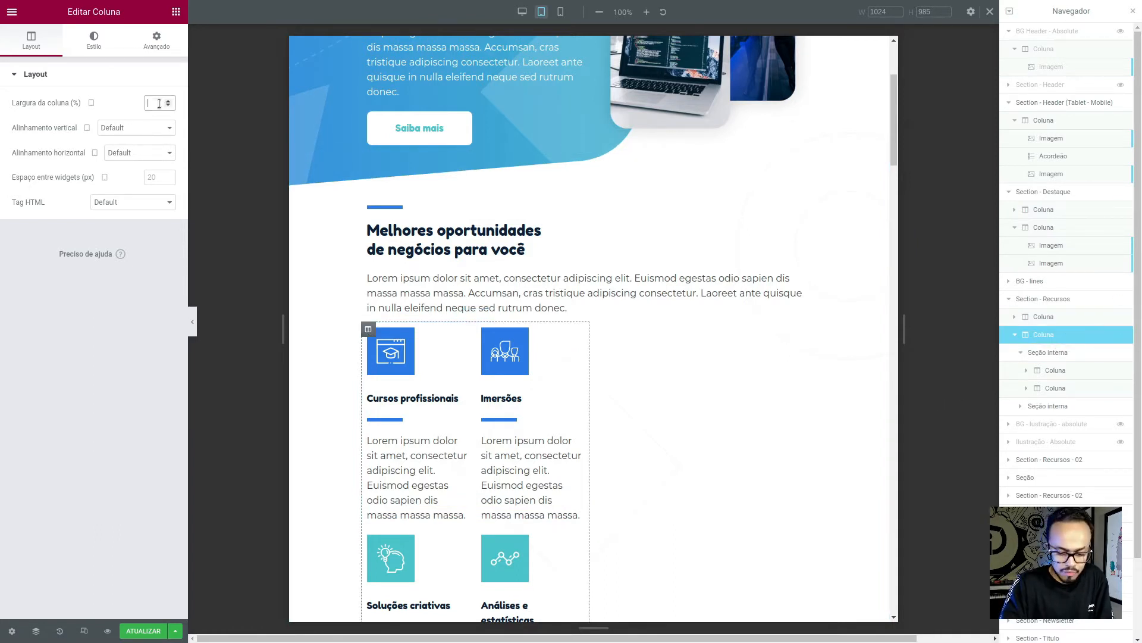
text(100)
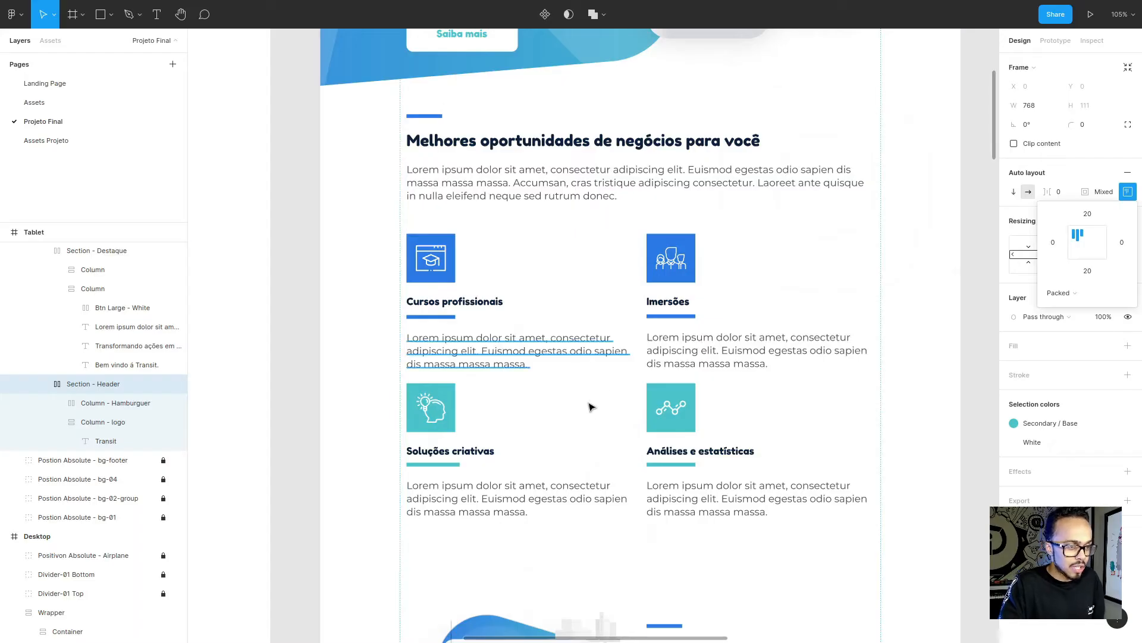
Check the Section - Recursos padding in the Figma tablet frame, and set the Elementor section's upper and lower tablet padding to 40 px
scroll(591, 407, up, 2)
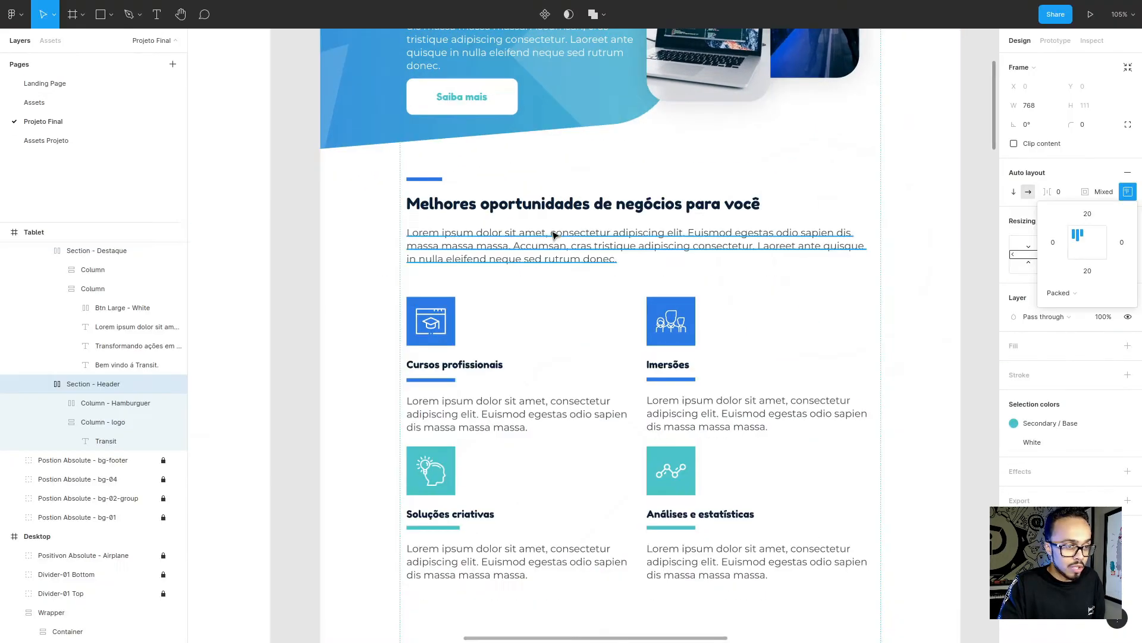
click(861, 194)
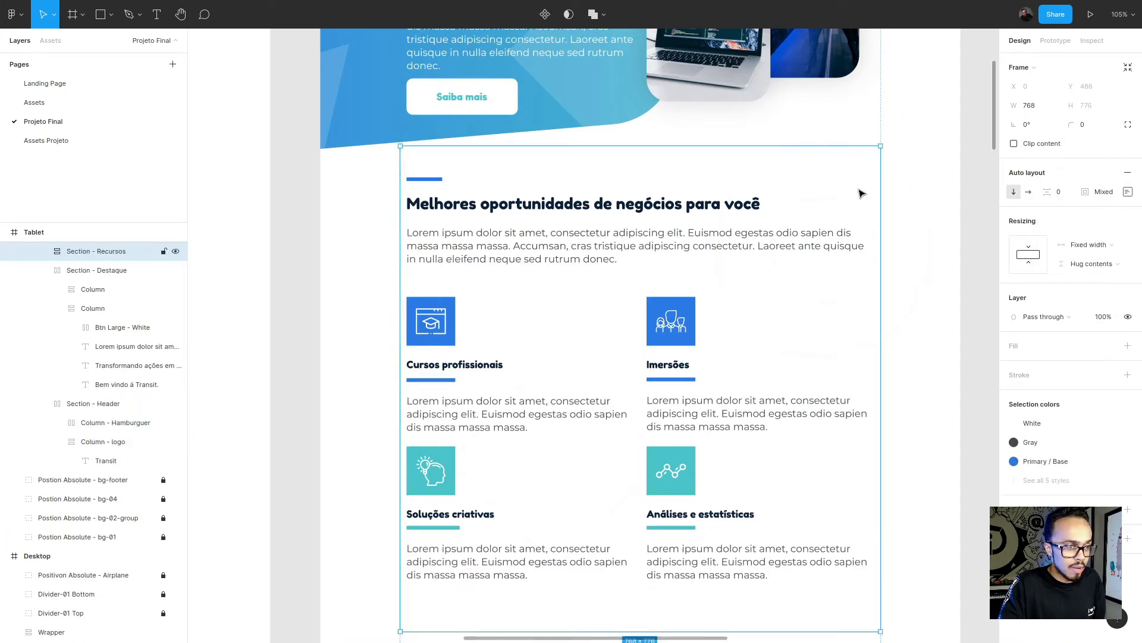
click(1128, 192)
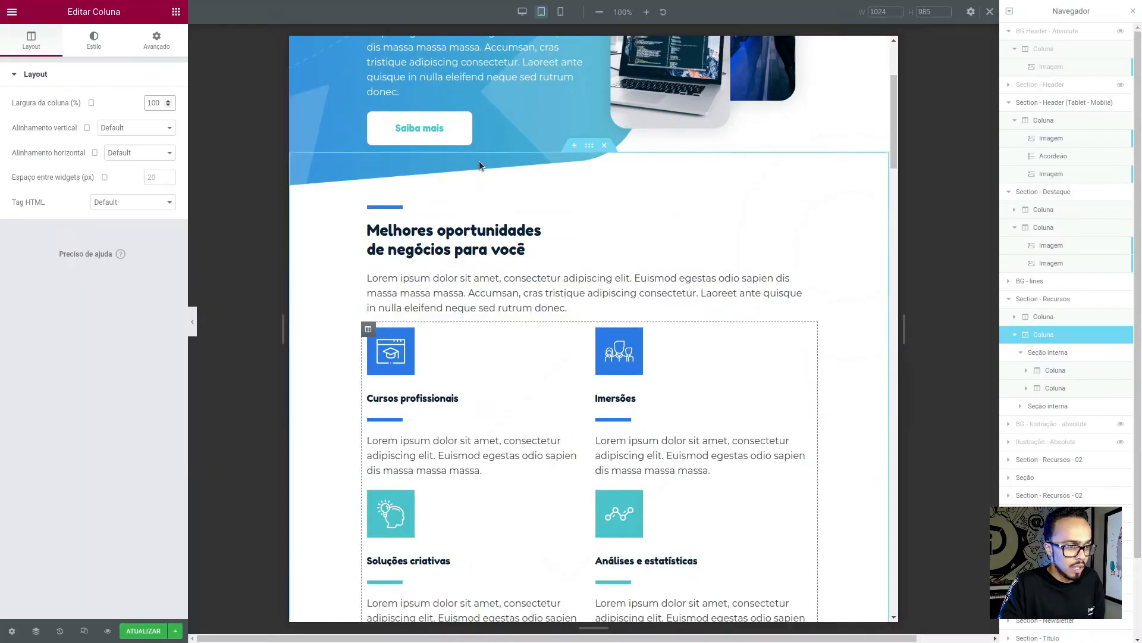
click(589, 145)
click(157, 40)
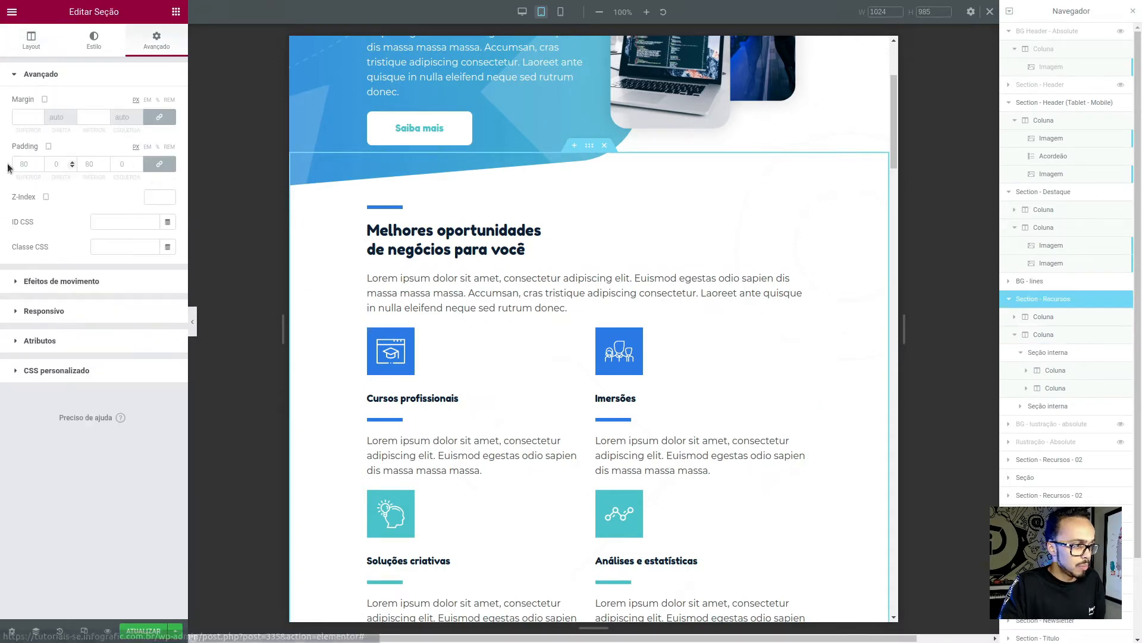
scroll(743, 383, down, 3)
scroll(539, 286, up, 3)
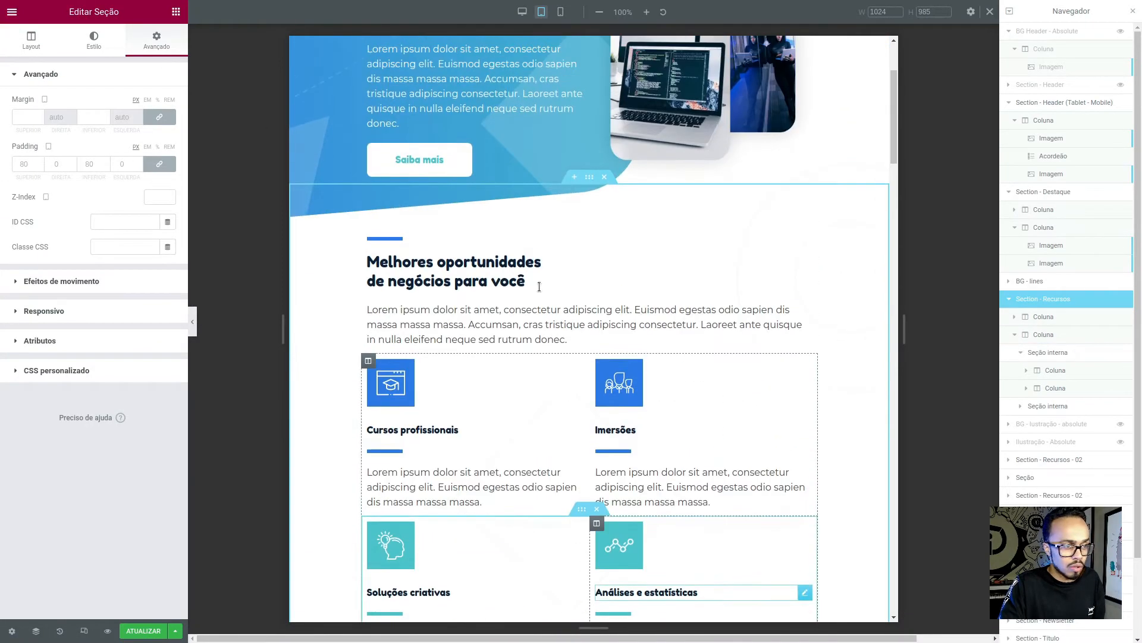
click(29, 163)
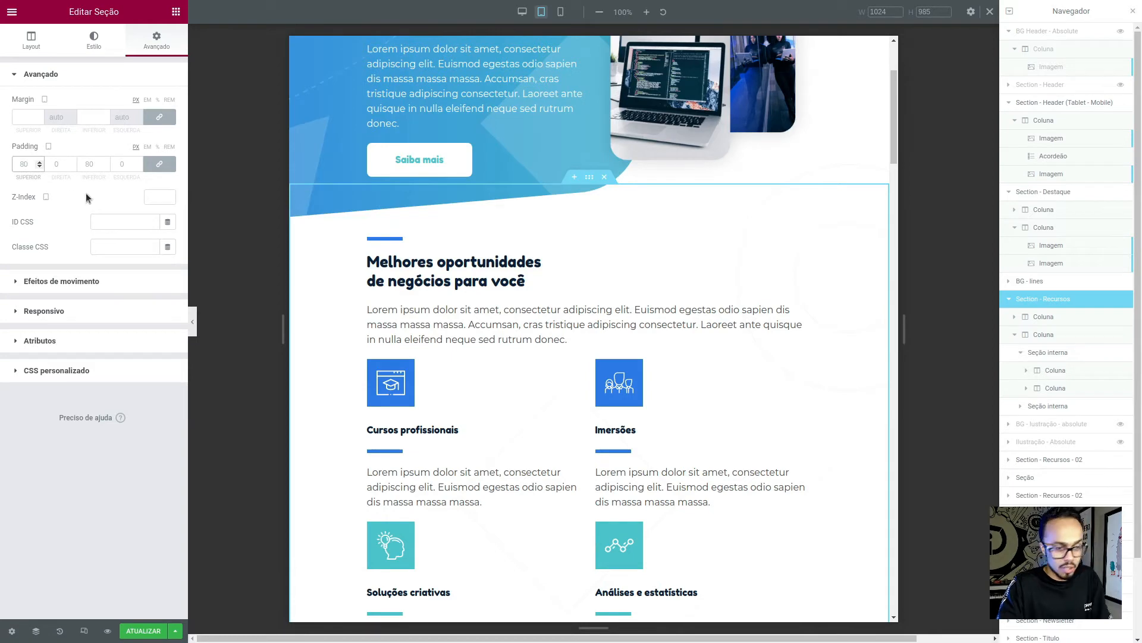
key(ctrl+a)
text(0)
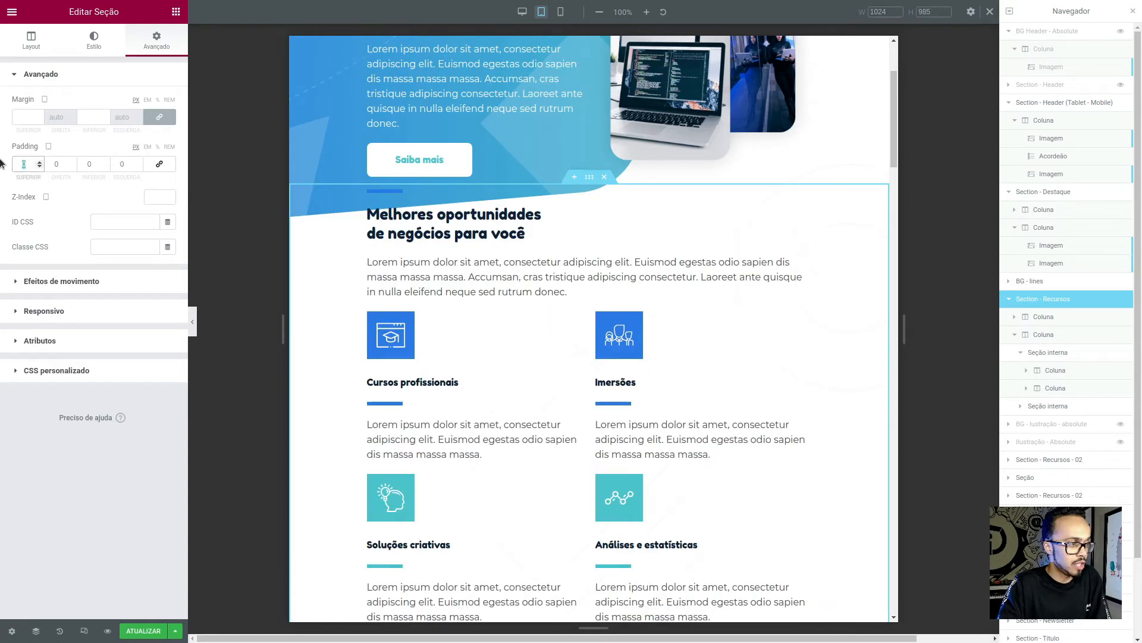
text(40)
key(Tab)
key(Tab)
text(4)
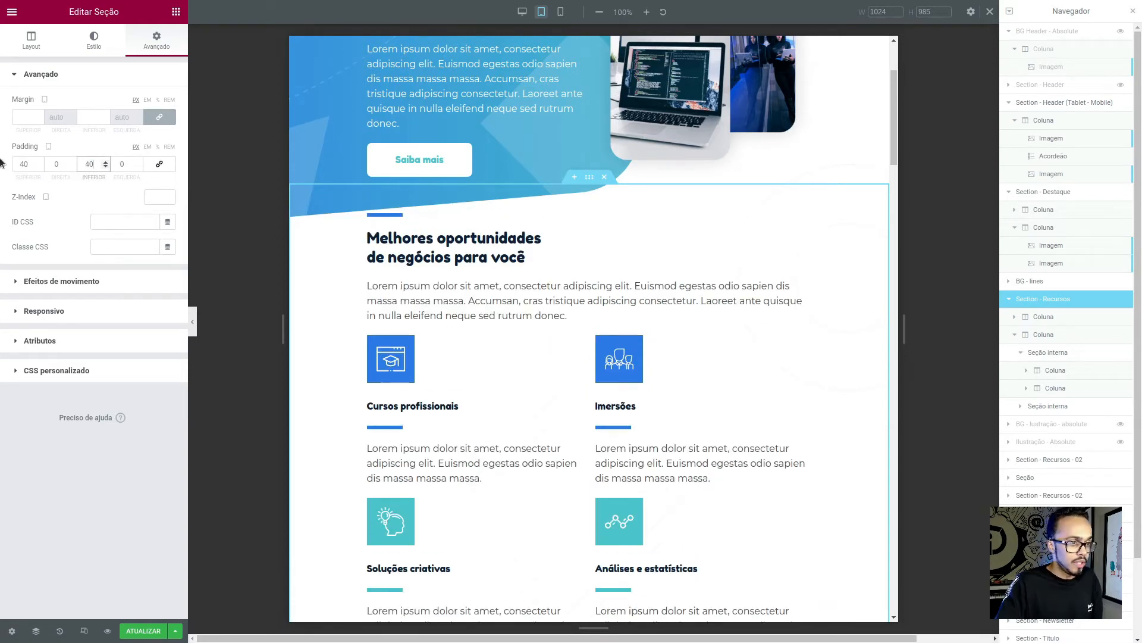
Unlink the tablet padding of Section - Destaque and set it to 40 px below and 0 on the other three sides
scroll(566, 310, up, 3)
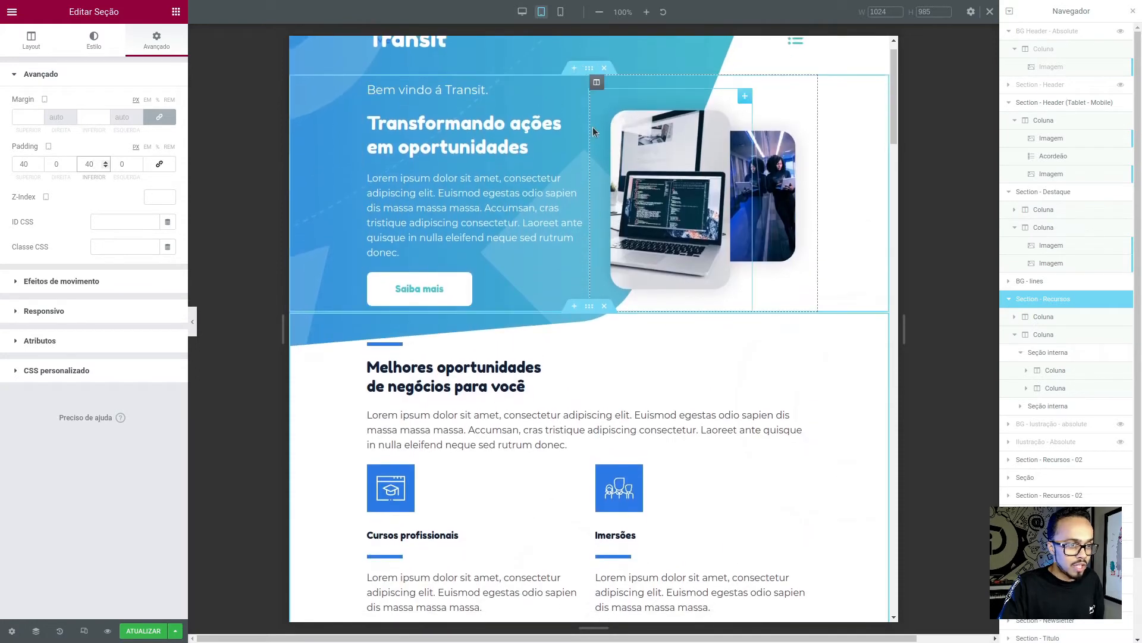
click(591, 69)
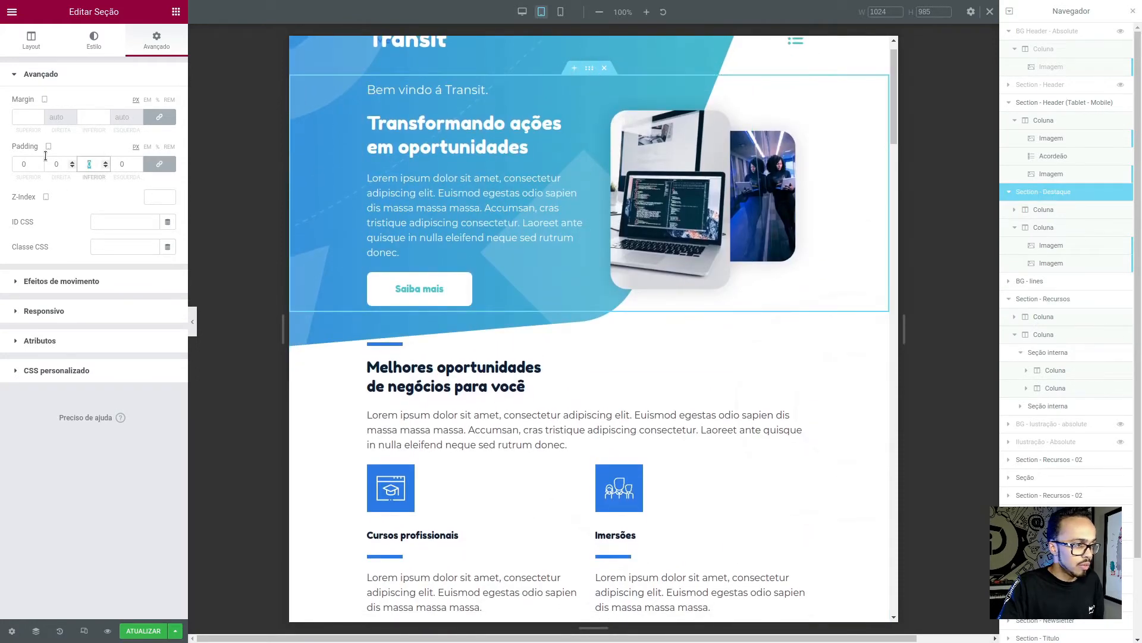
text(40)
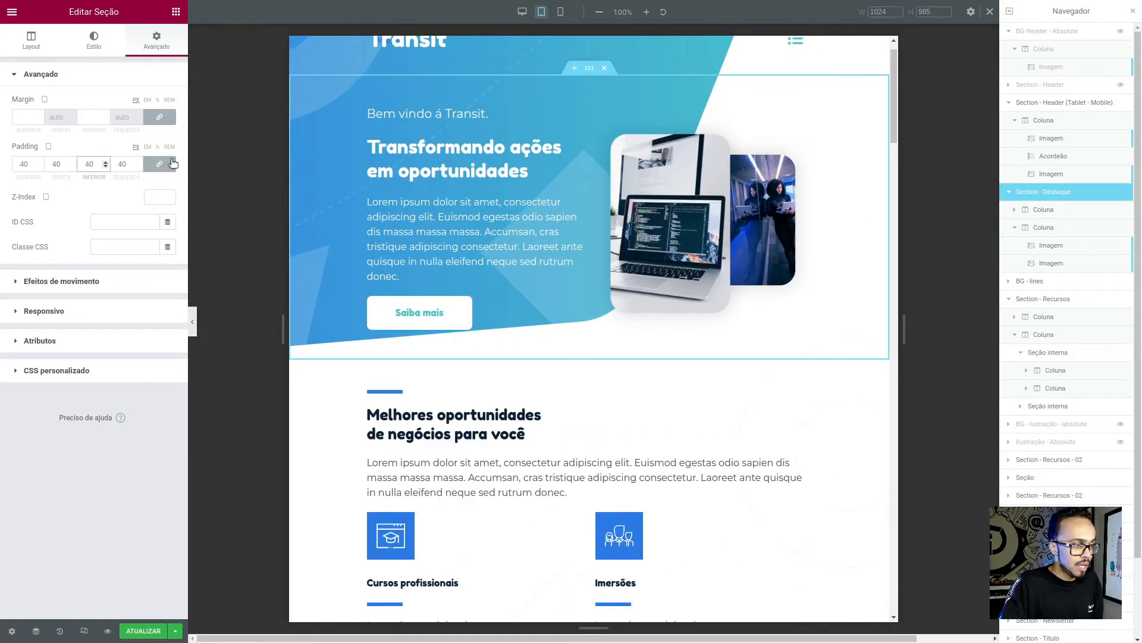
click(159, 163)
click(24, 164)
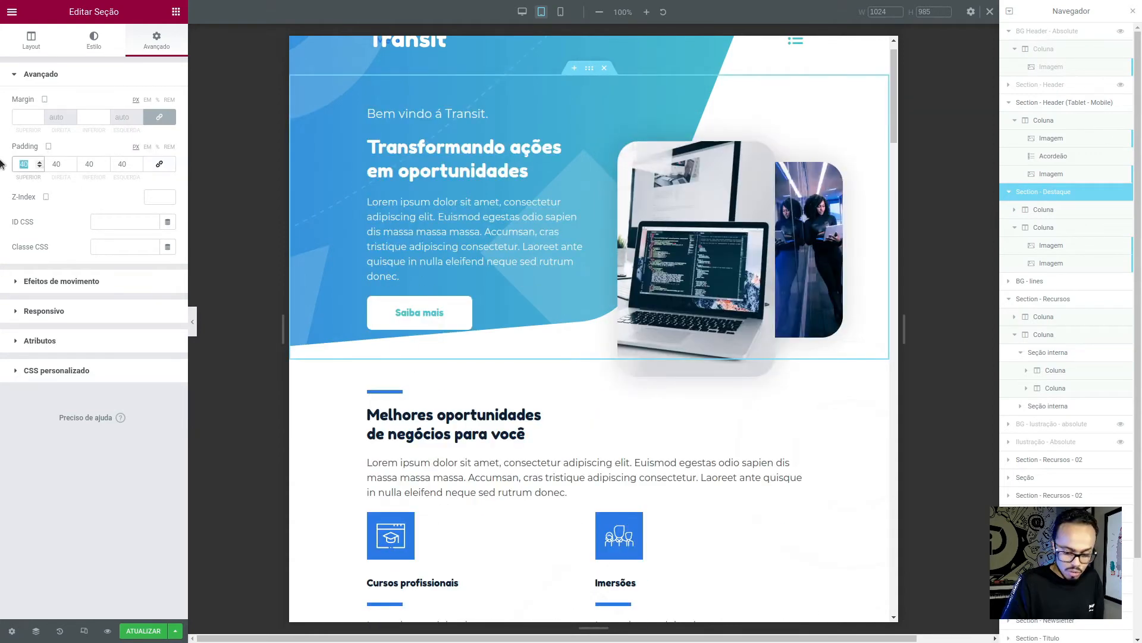
text(0)
key(Tab)
text(0)
key(Tab)
key(Tab)
text(0)
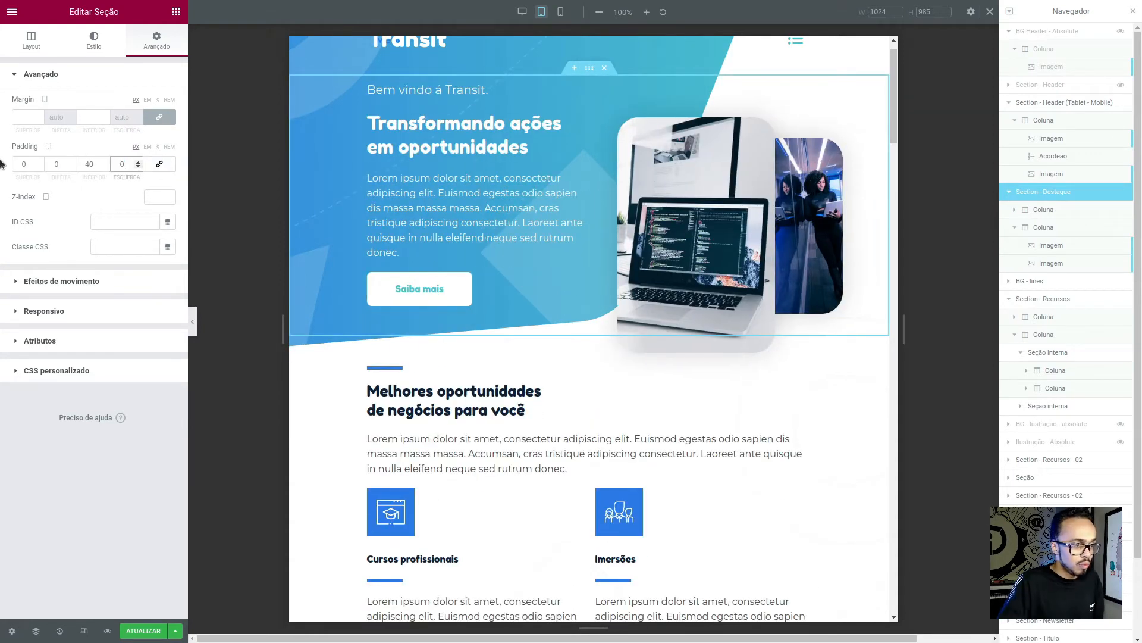
Compare the first Section - Recursos - 02 in Elementor with the illustration section of the Figma tablet design
scroll(594, 336, down, 1)
scroll(598, 378, down, 7)
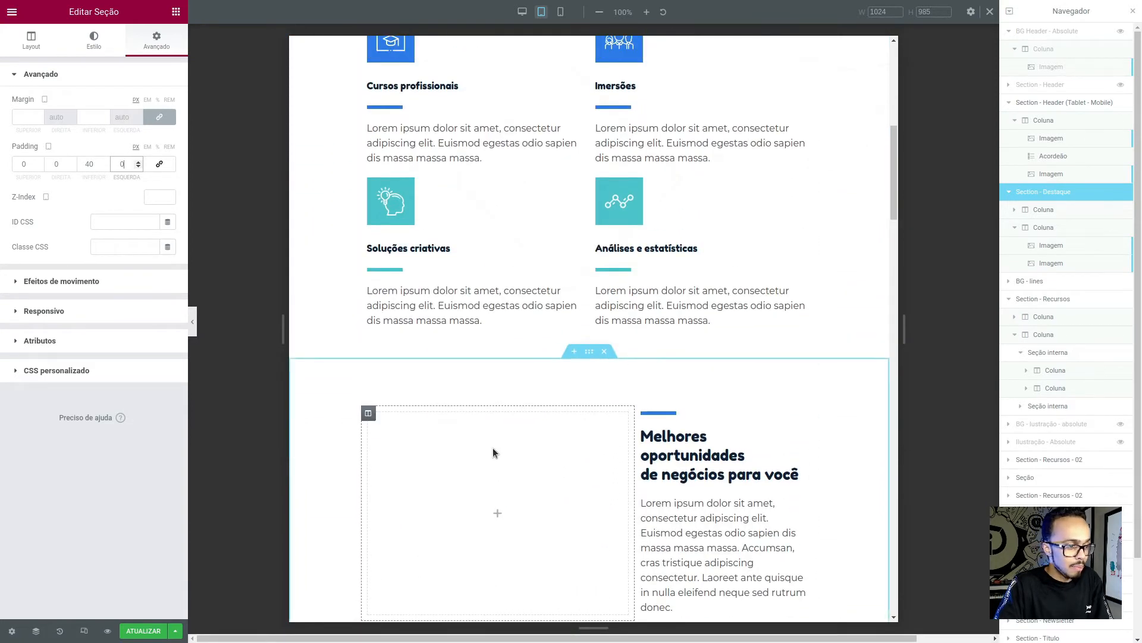
scroll(470, 465, down, 2)
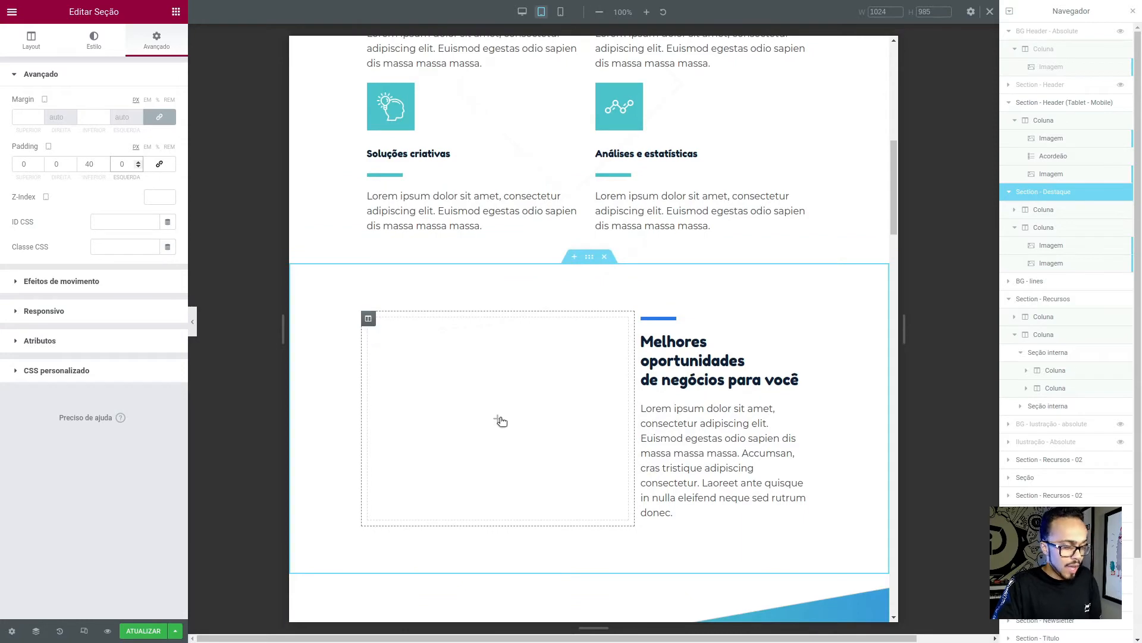
key(alt+Tab)
scroll(449, 398, down, 7)
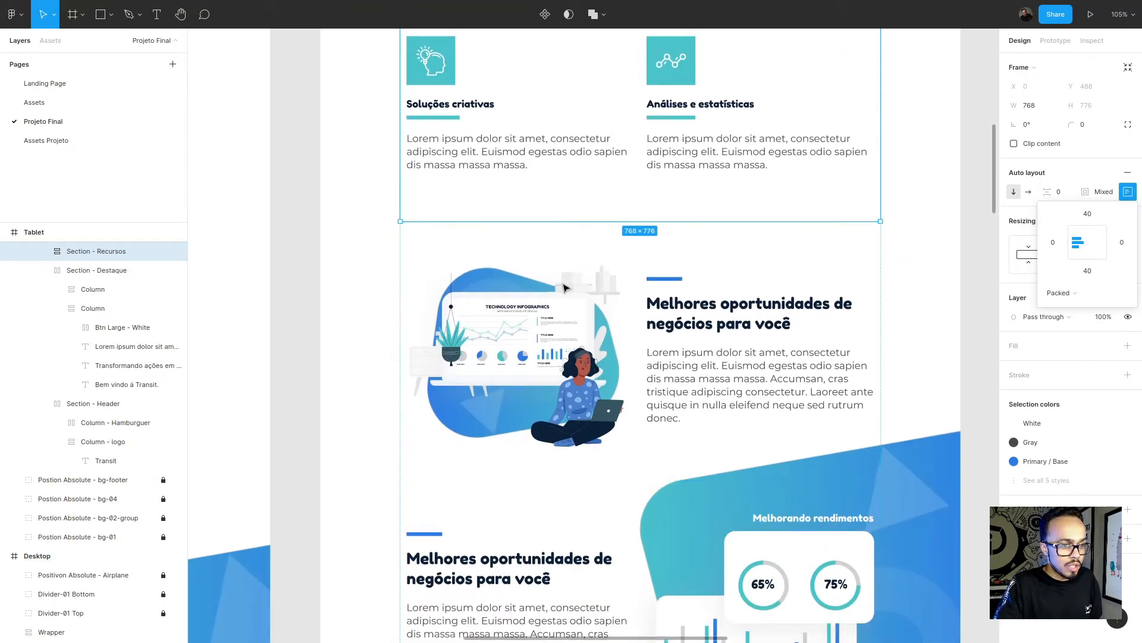
key(alt+Tab)
key(alt+Tab)
key(alt+Tab)
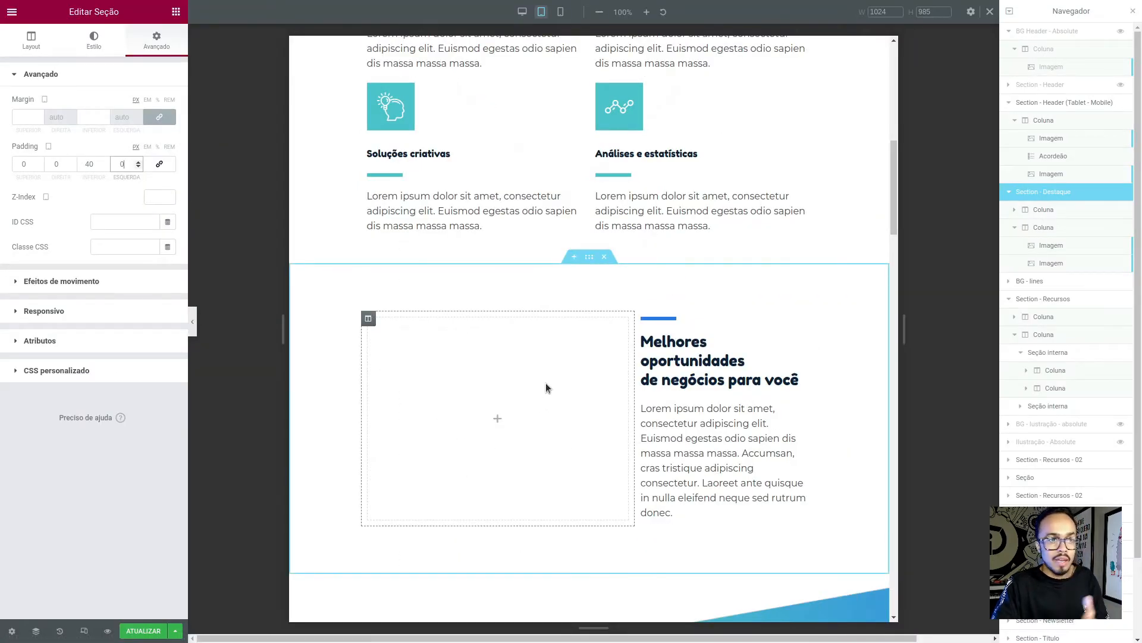
Add an Image widget to the empty column of the first Section - Recursos - 02 and set both columns to 50% width
click(176, 12)
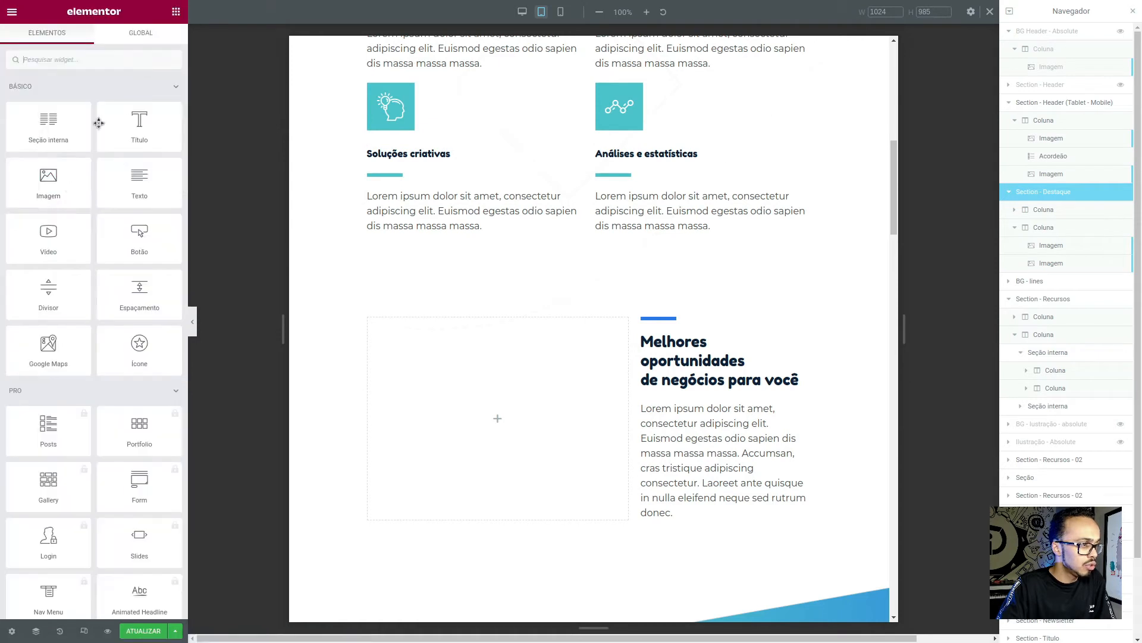
drag(48, 179, 477, 396)
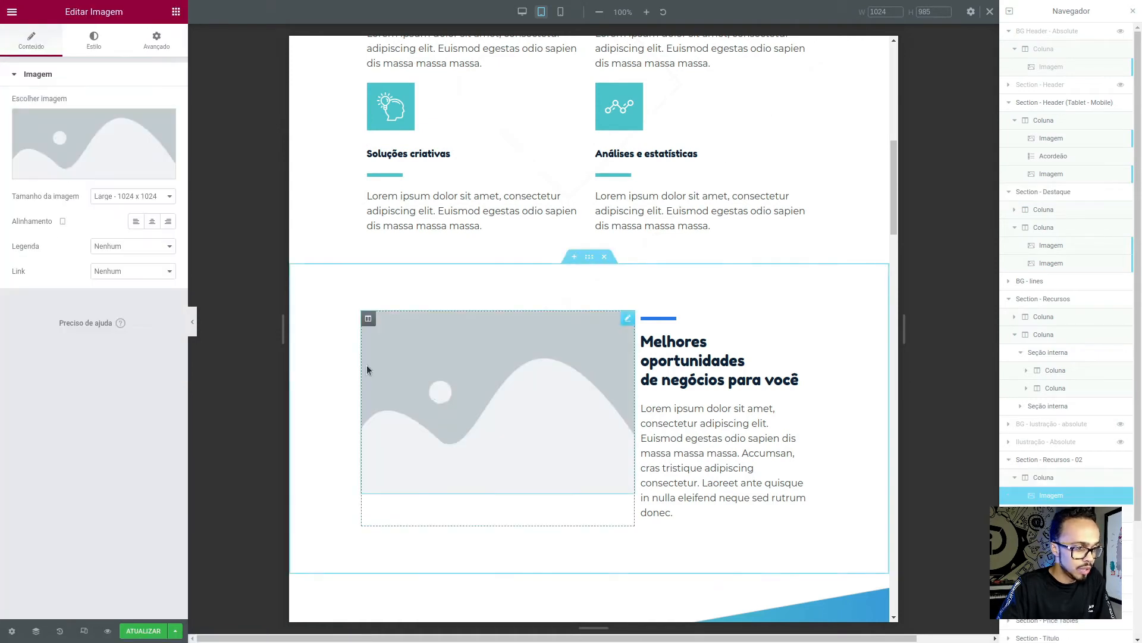
click(368, 319)
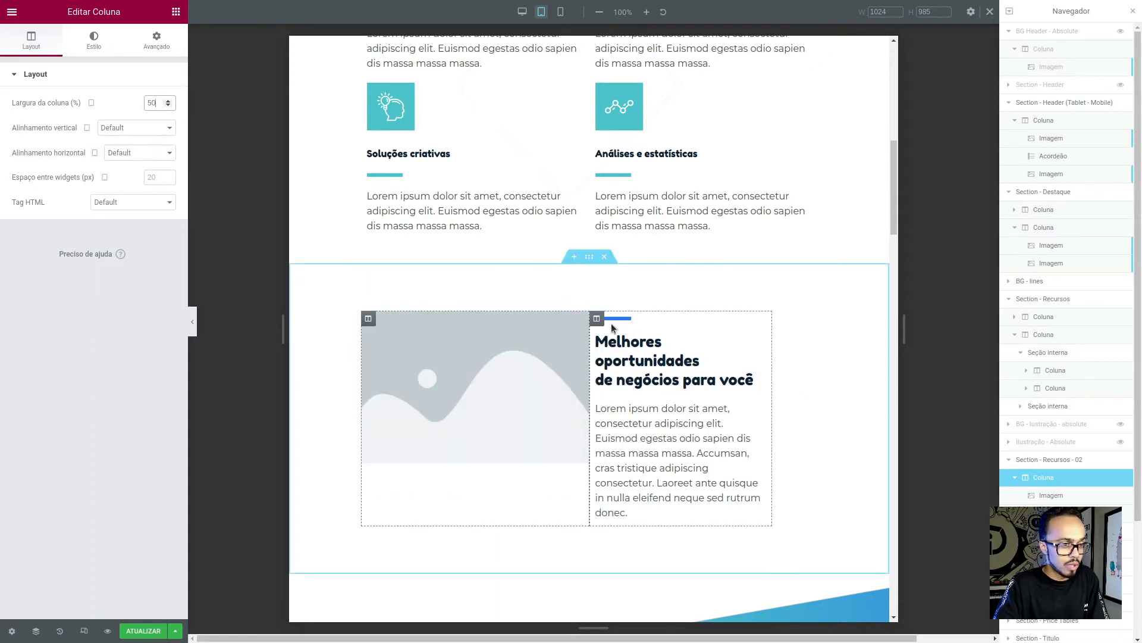
click(597, 318)
click(155, 107)
text(50)
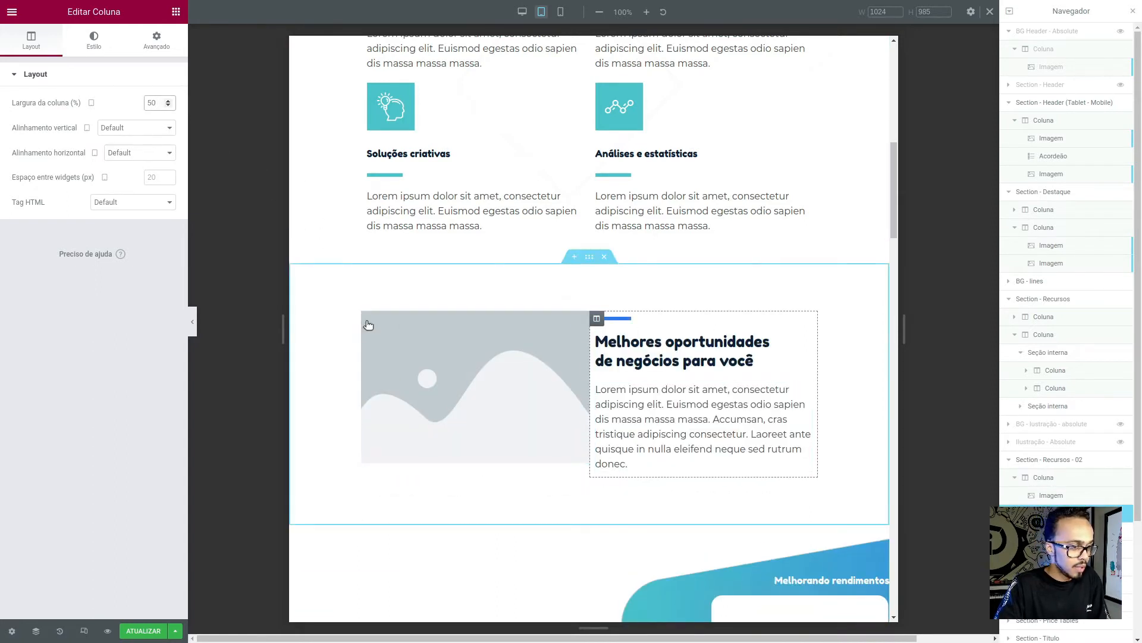
Insert Postion-Absolute-illustracao-01-min.png from the media library into the placeholder Image widget of the first Section - Recursos - 02
click(429, 377)
click(113, 150)
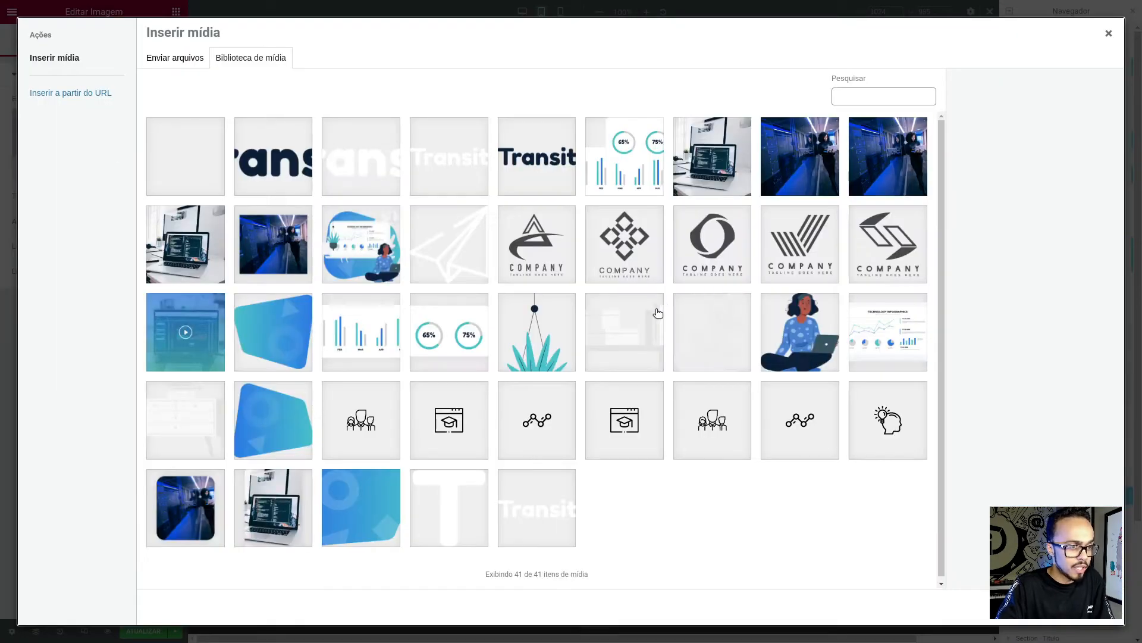
click(370, 236)
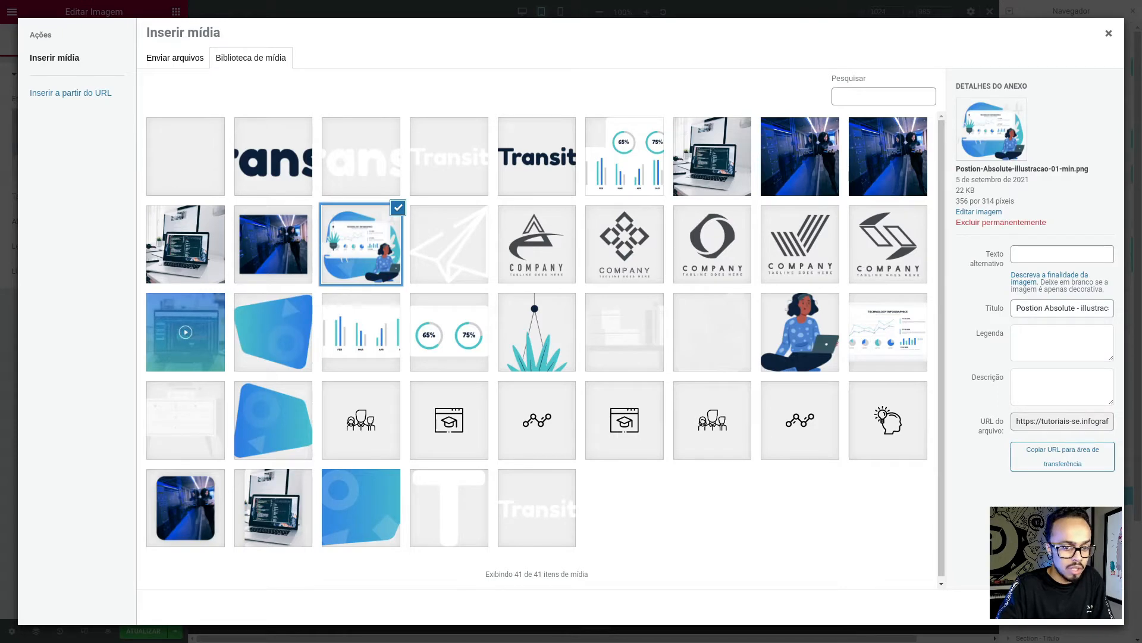
click(1077, 607)
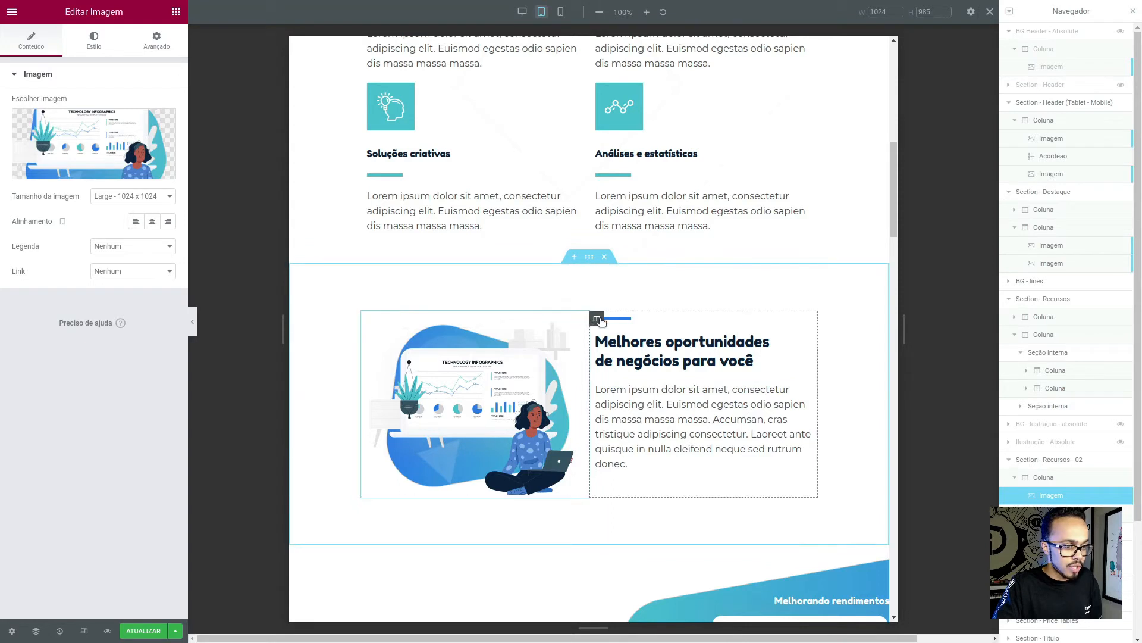
Set the vertical alignment of the text column beside the illustration to Meio
click(598, 319)
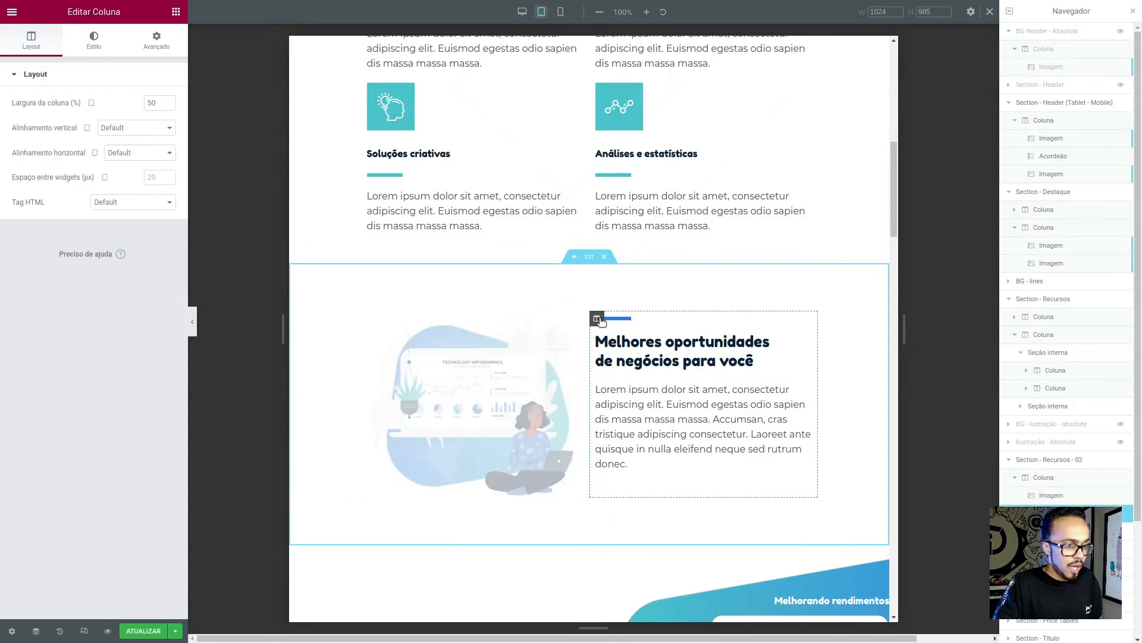
click(138, 135)
click(128, 157)
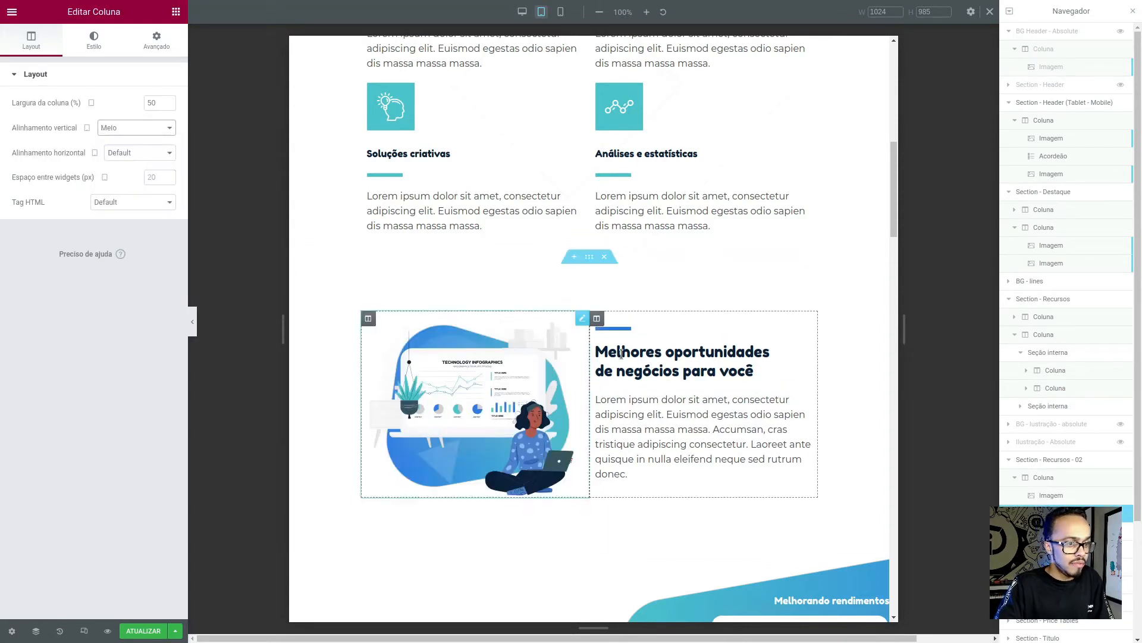
Unlink the tablet padding of the first Section - Recursos - 02 and set it to 40 px above and below, with 0 on the sides
key(alt+Tab)
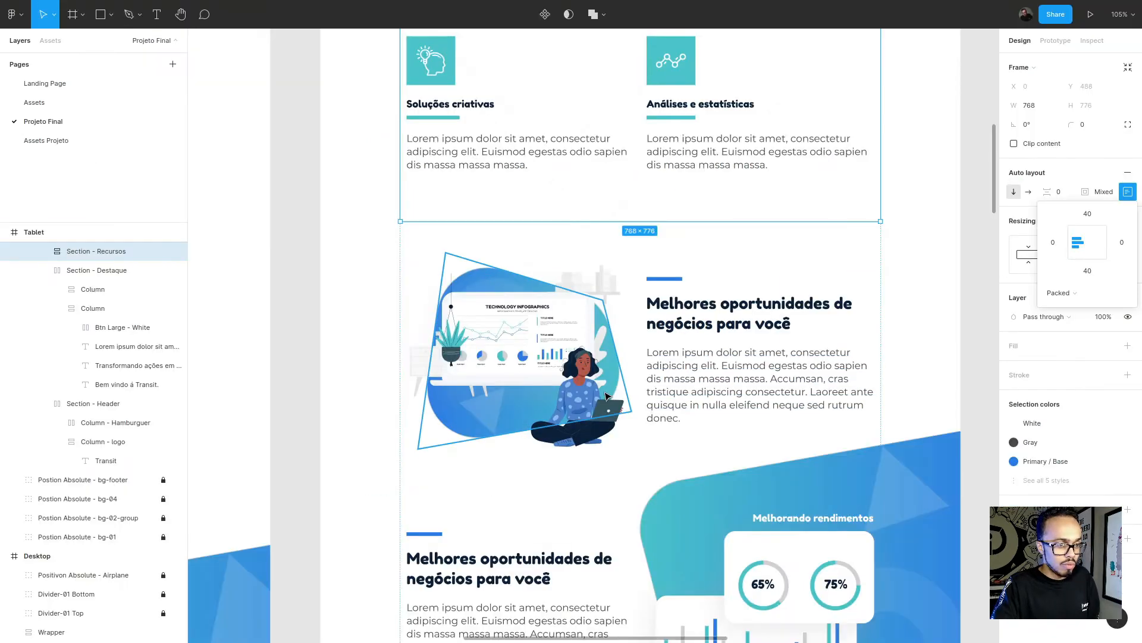
key(alt+Tab)
click(589, 256)
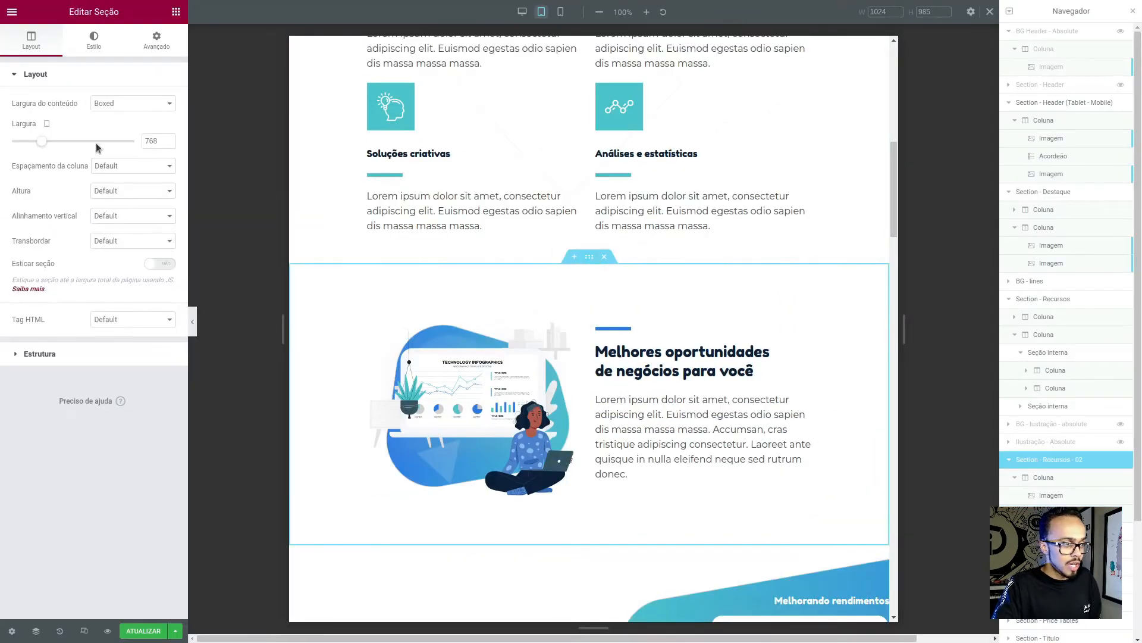
click(154, 48)
click(159, 164)
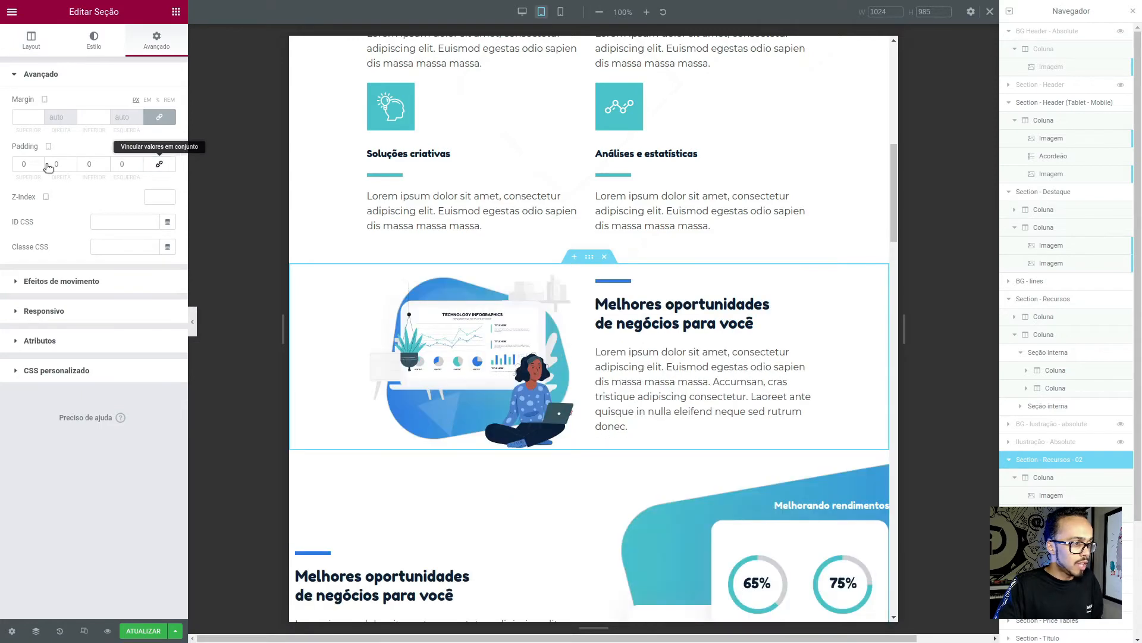
double_click(24, 164)
text(40)
key(Tab)
key(Tab)
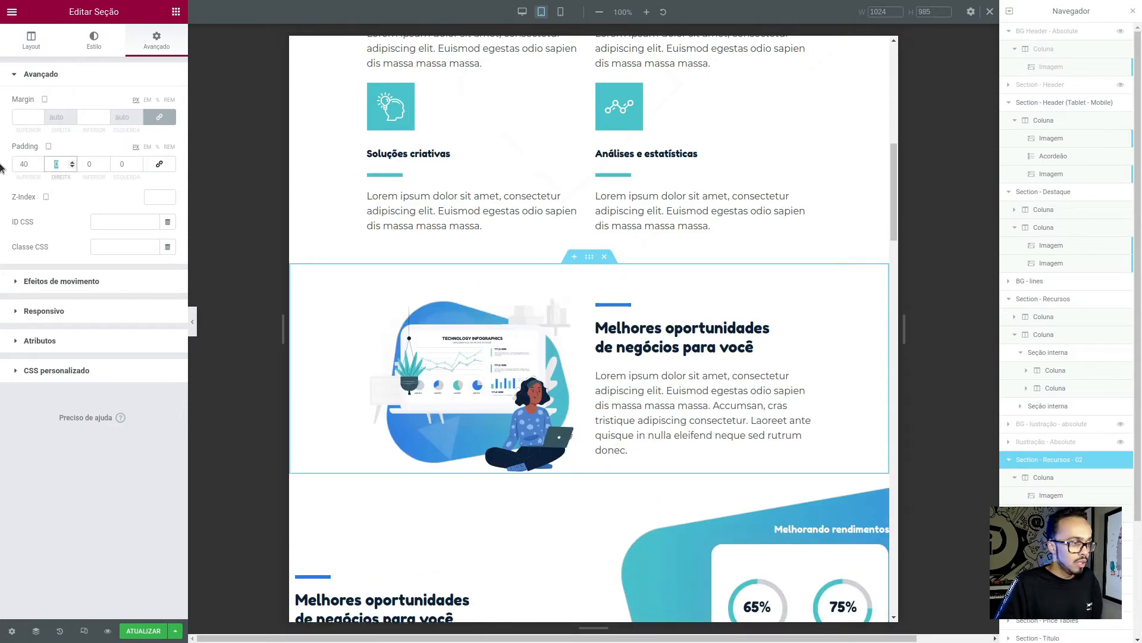
text(40)
Check the padding of Section - Recursos 2 in the Figma tablet frame and inspect Section - Recursos 3 below it
key(alt+Tab)
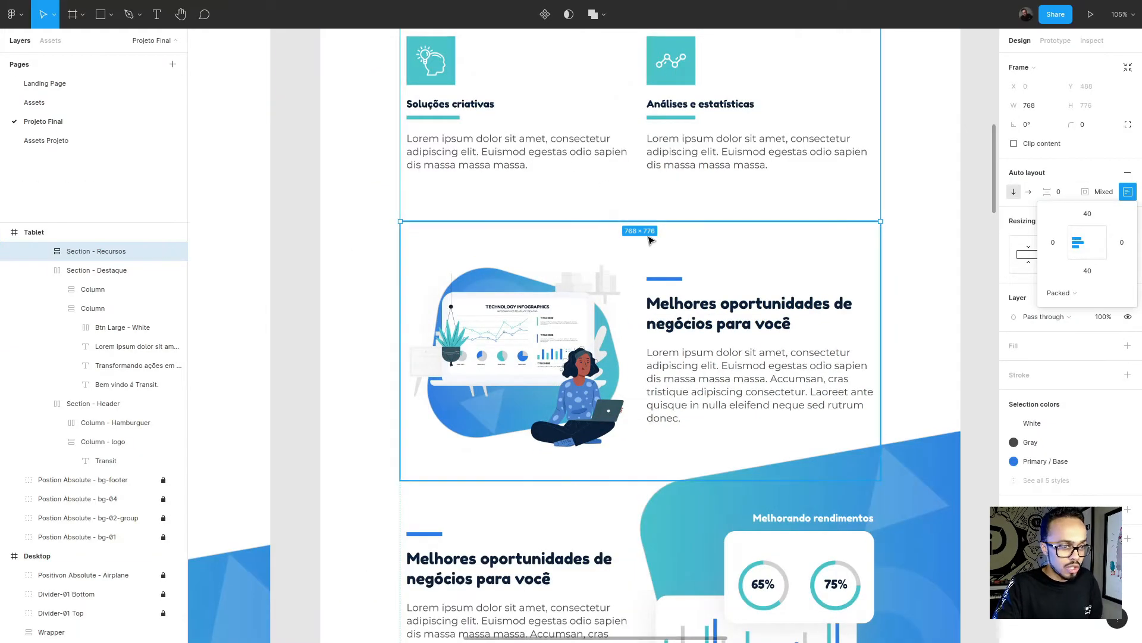
click(648, 244)
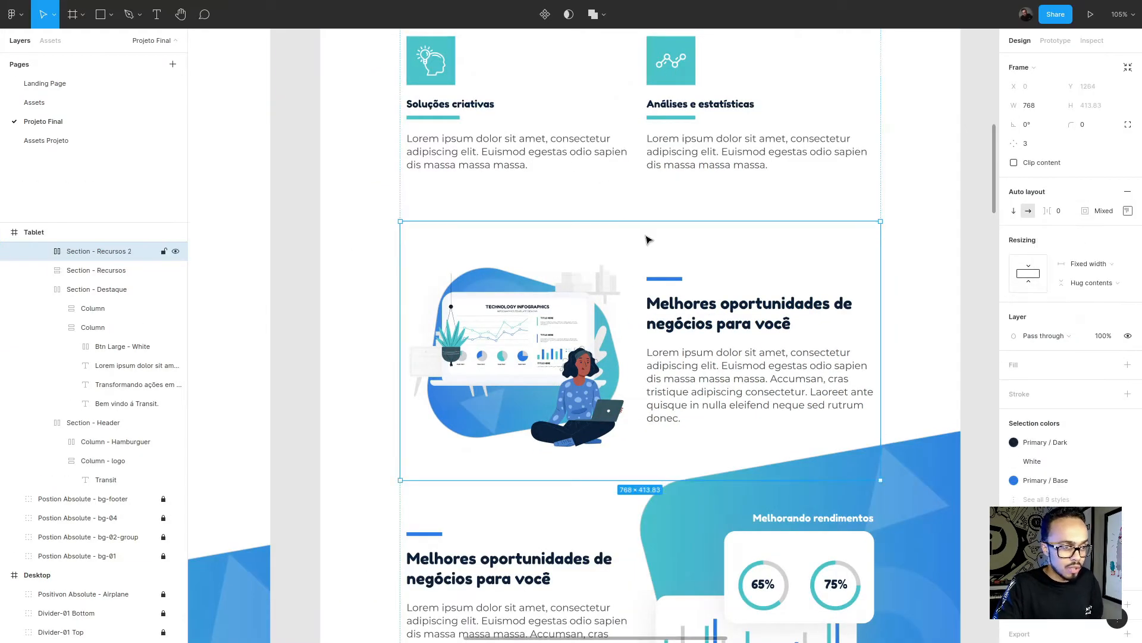
click(1128, 210)
scroll(871, 406, down, 5)
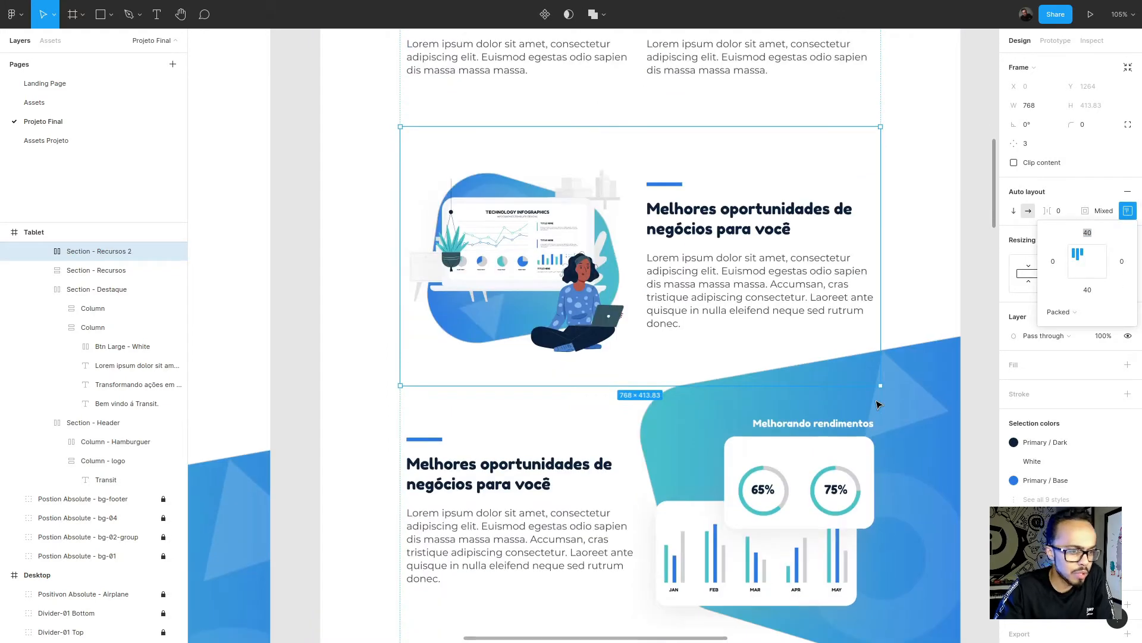
scroll(672, 327, down, 2)
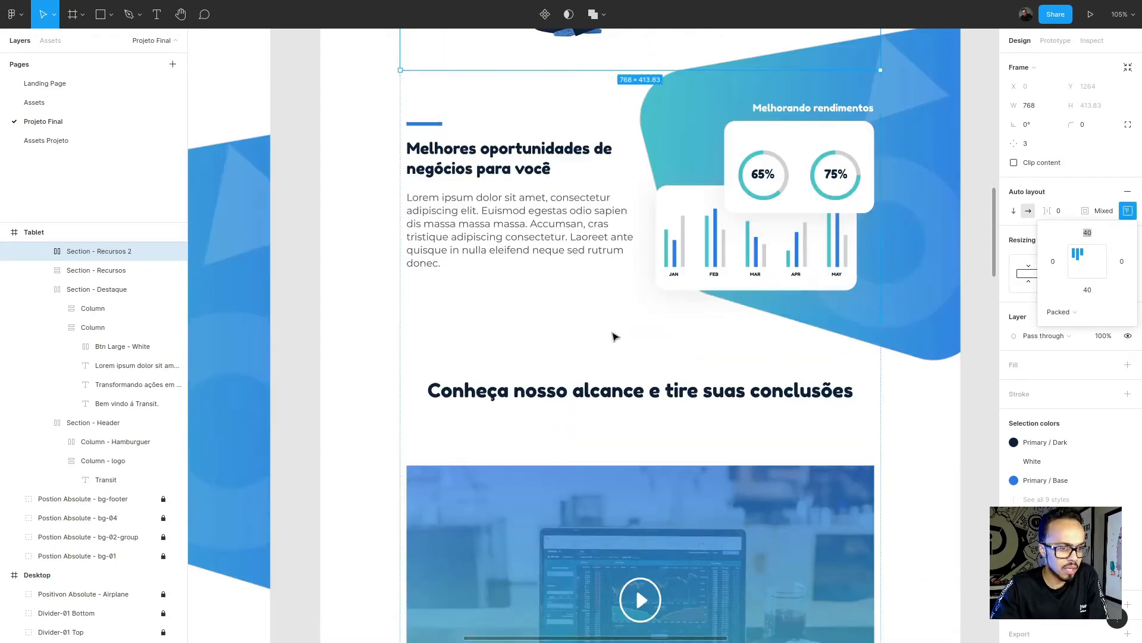
scroll(607, 309, up, 1)
click(618, 184)
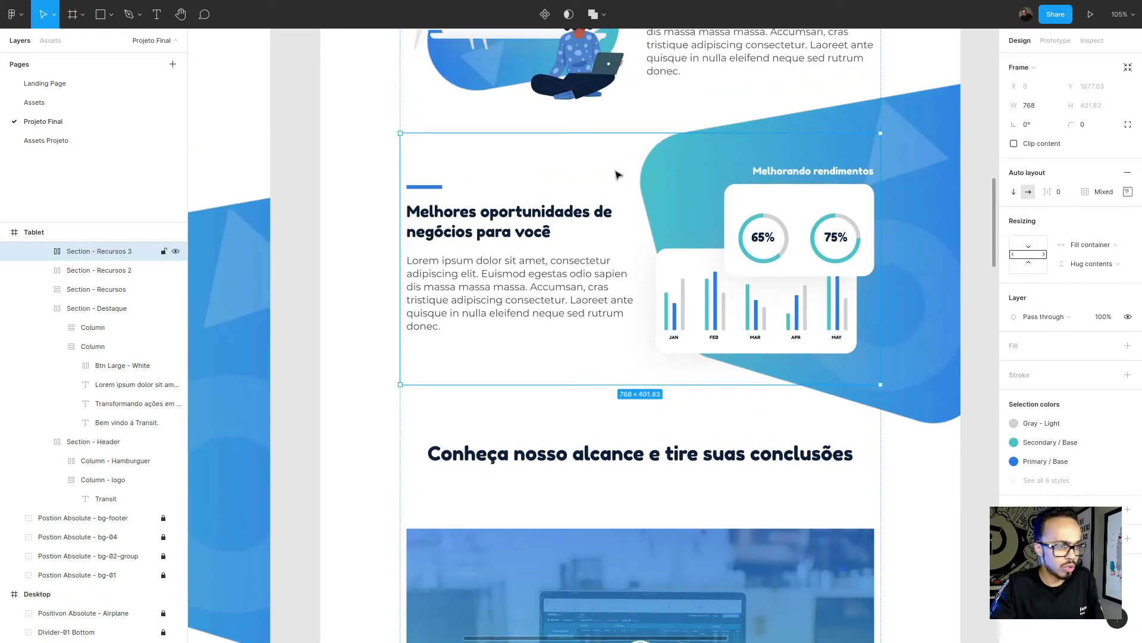
key(alt+Tab)
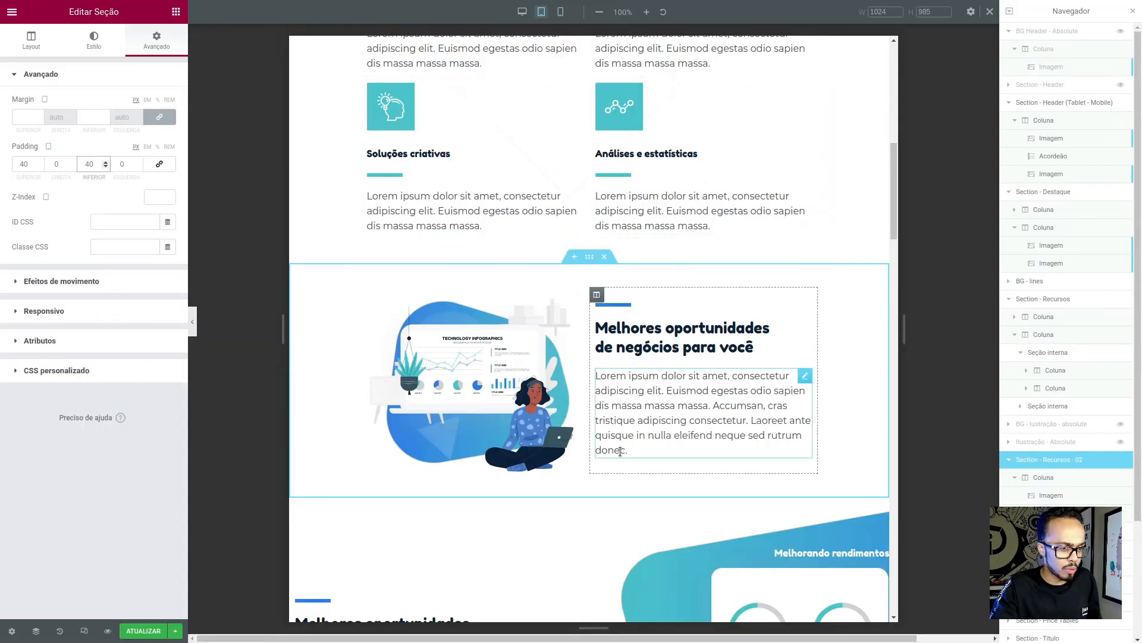
Set the content width of the second Section - Recursos - 02 in Elementor to 768 for tablet
scroll(592, 267, down, 5)
click(589, 211)
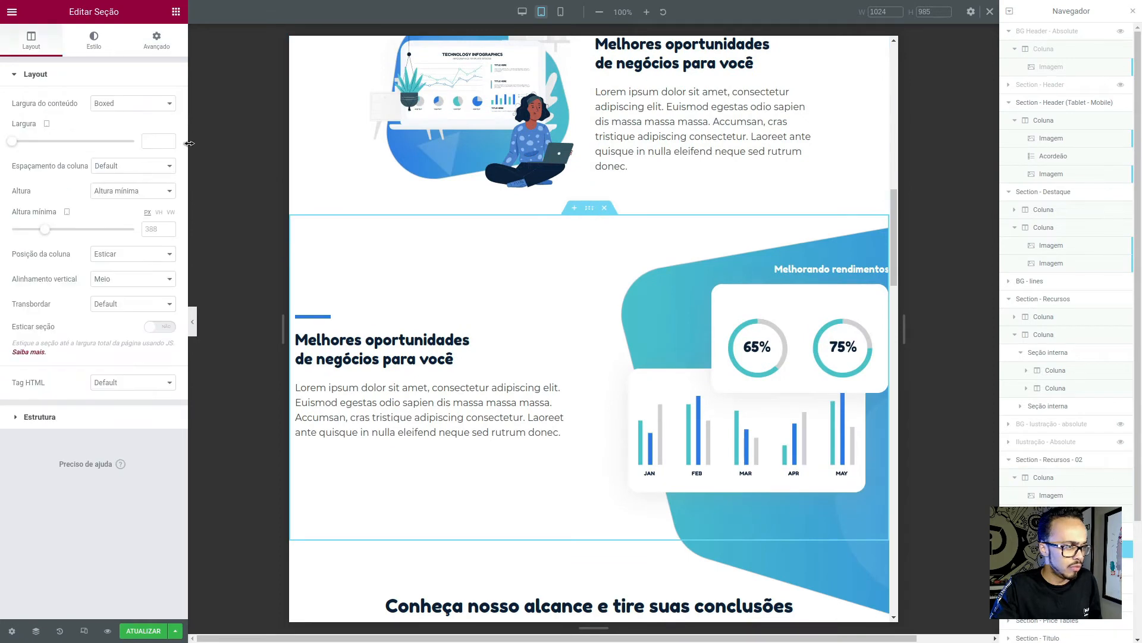
text(768)
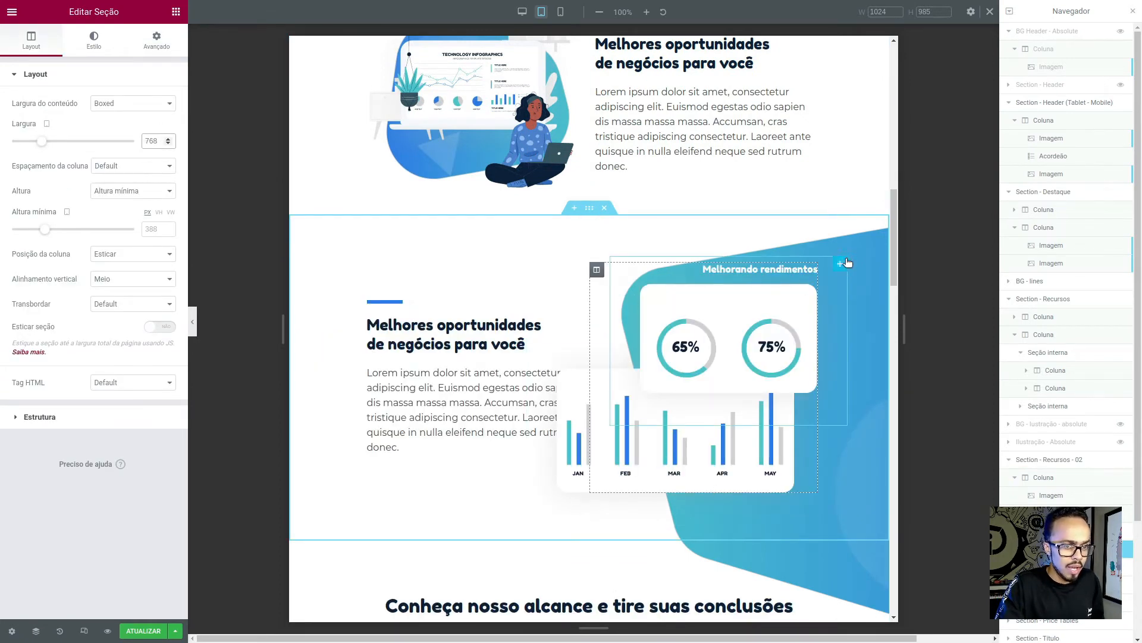
Shrink the absolutely positioned 65% and 75% gauge image to about 325 px wide and shift it slightly inward and down
click(842, 268)
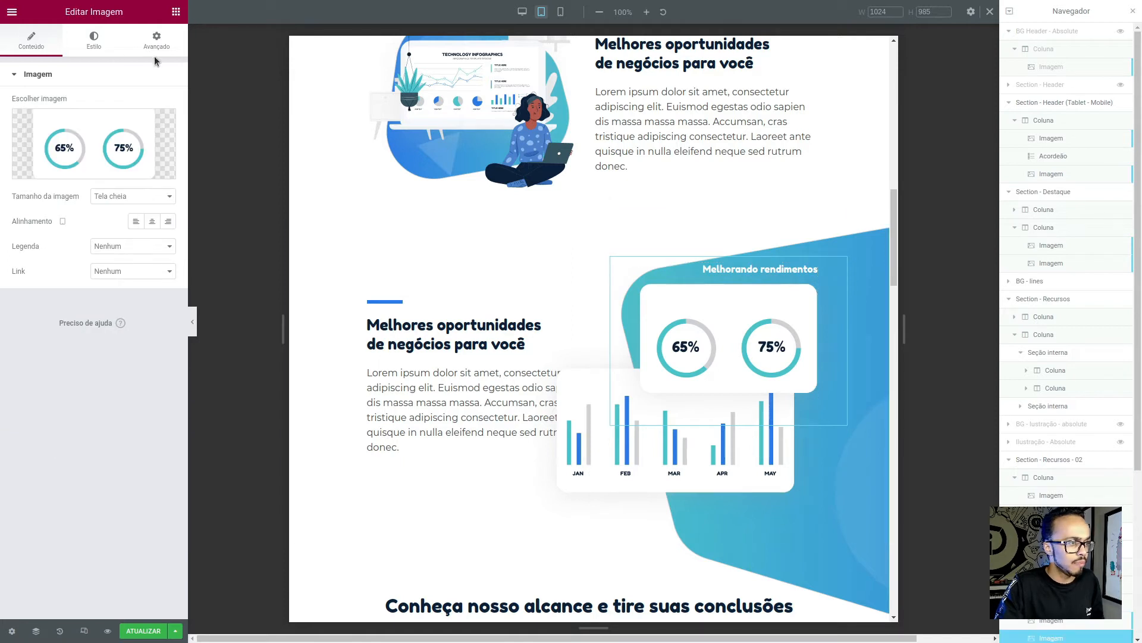
click(162, 42)
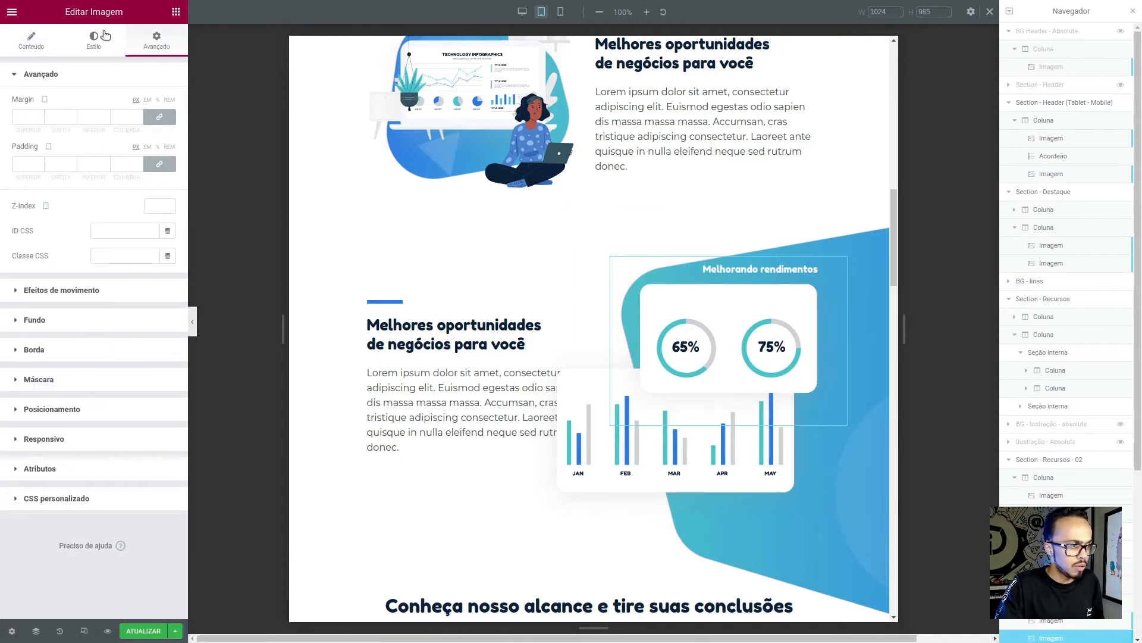
click(86, 415)
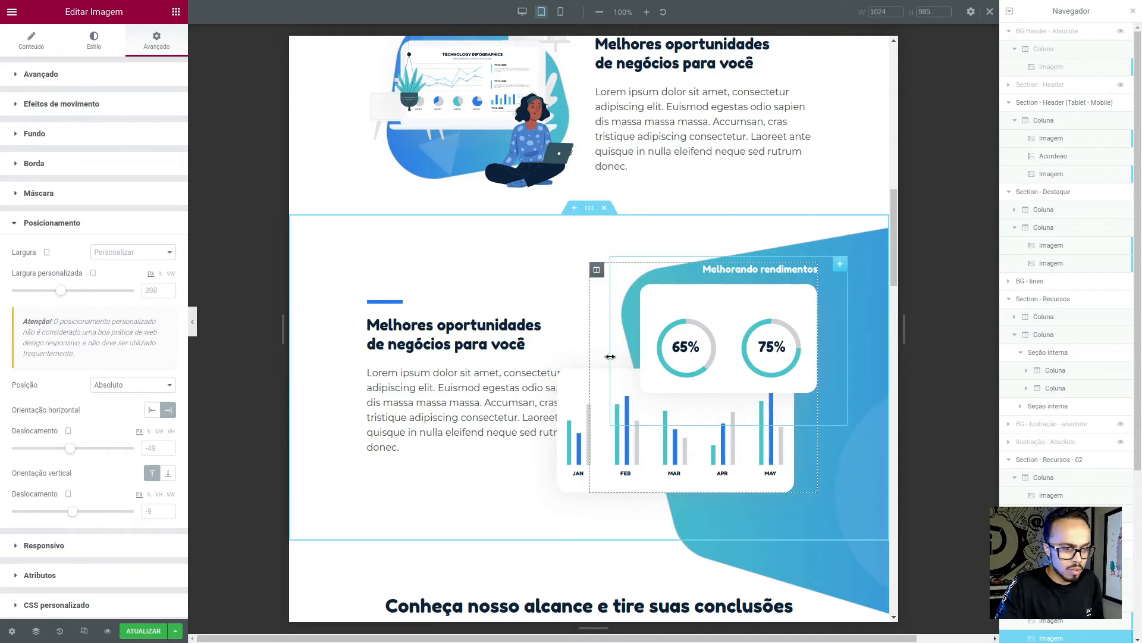
drag(611, 356, 653, 357)
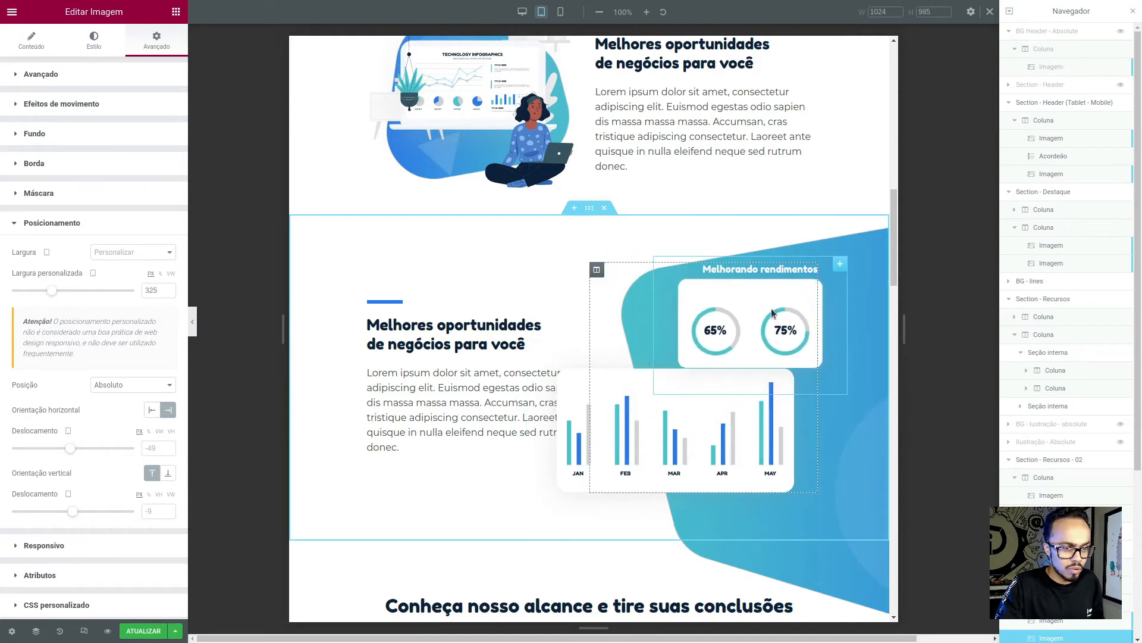
drag(771, 312, 767, 316)
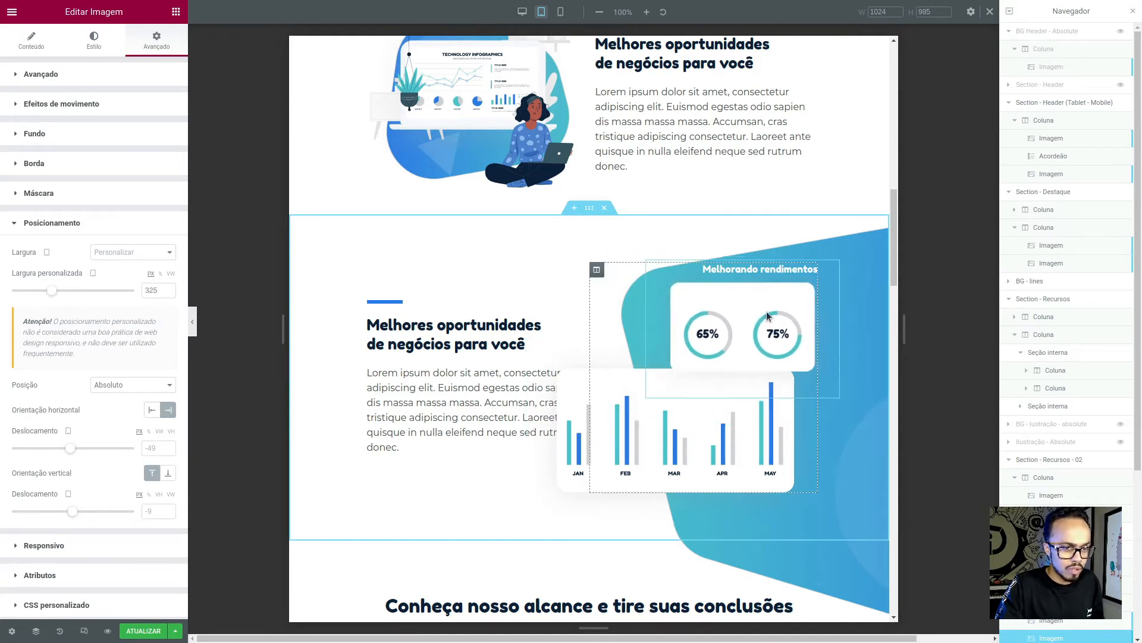
Shrink the monthly bar chart image and move it inside the column, partly beneath the gauge image
click(603, 439)
drag(531, 444, 591, 428)
drag(793, 424, 748, 396)
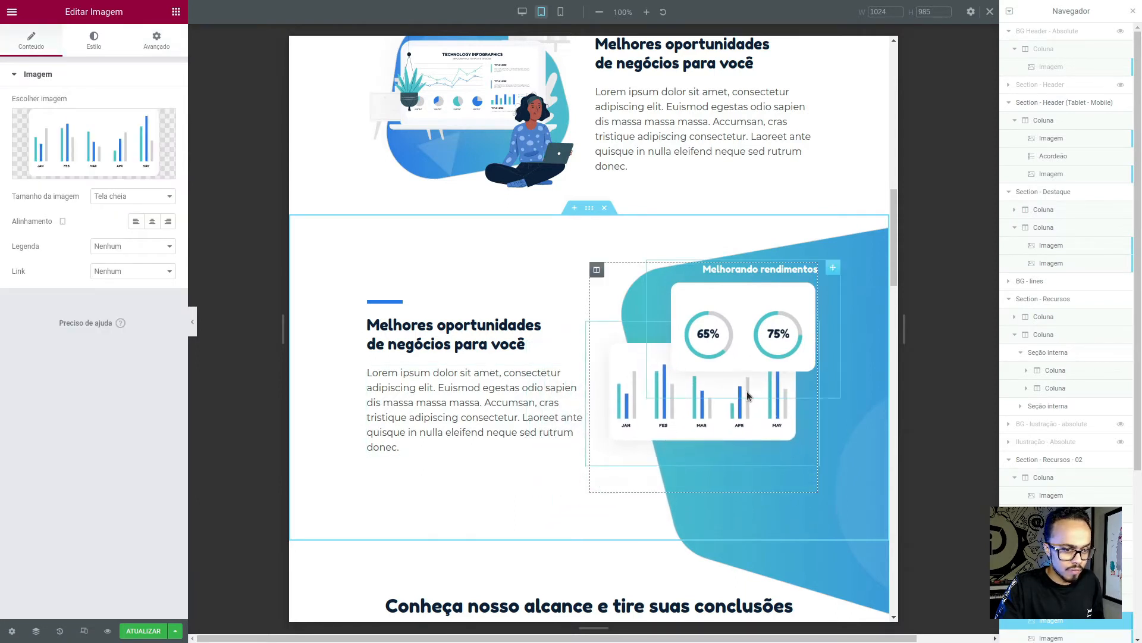
Set both columns of the second Section - Recursos - 02 to 50% width and nudge the bar chart and gauge images into alignment
click(368, 270)
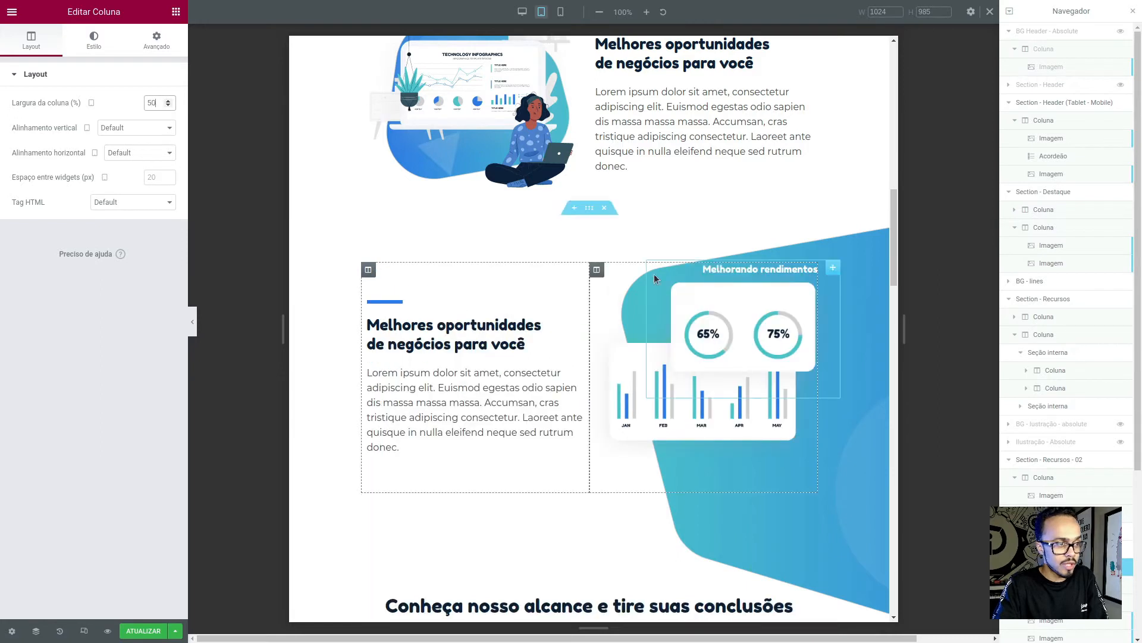
click(597, 269)
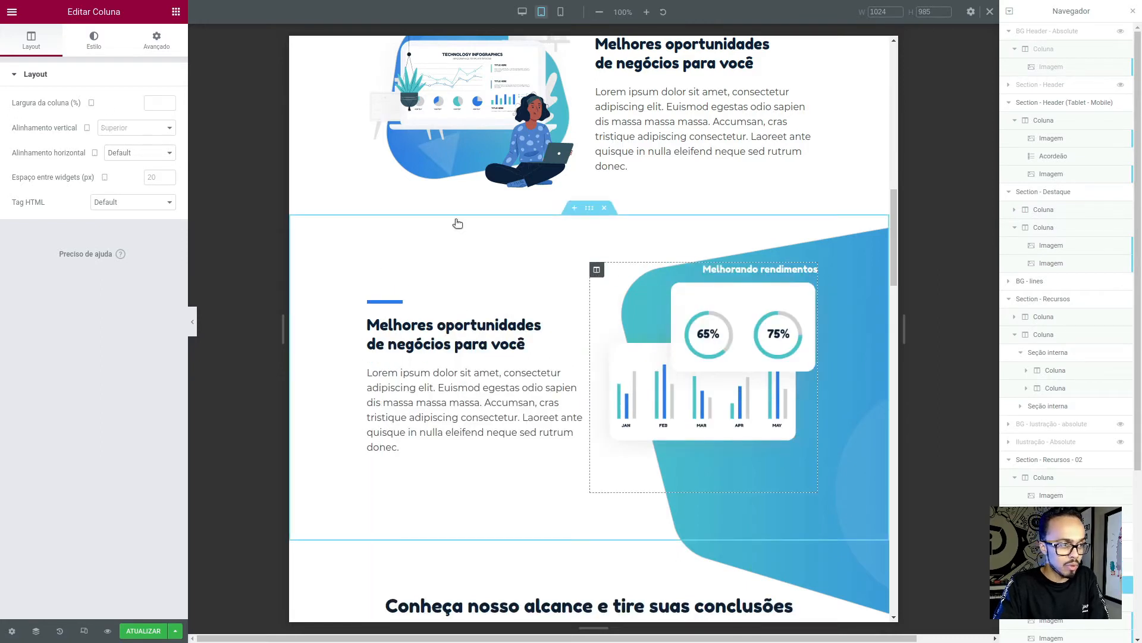
click(149, 103)
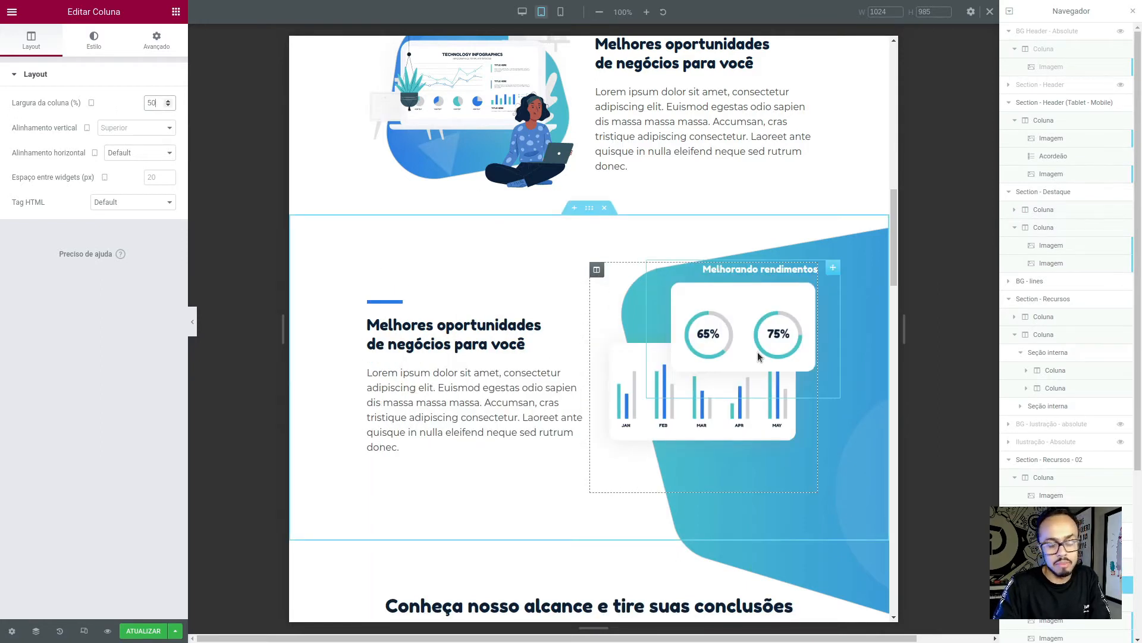
click(684, 425)
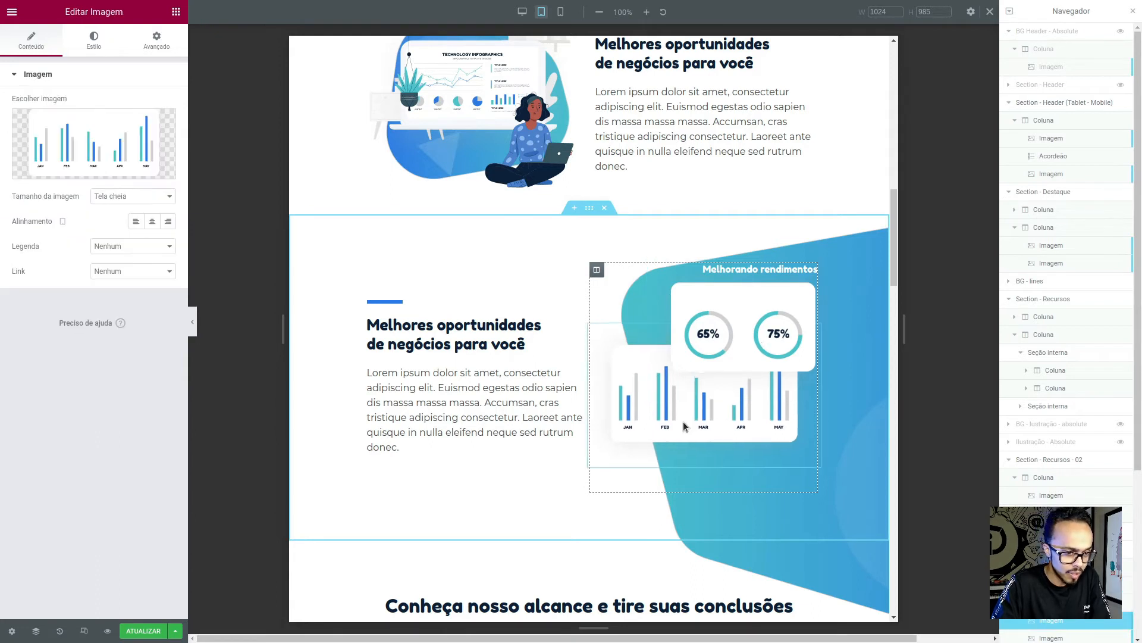
click(765, 348)
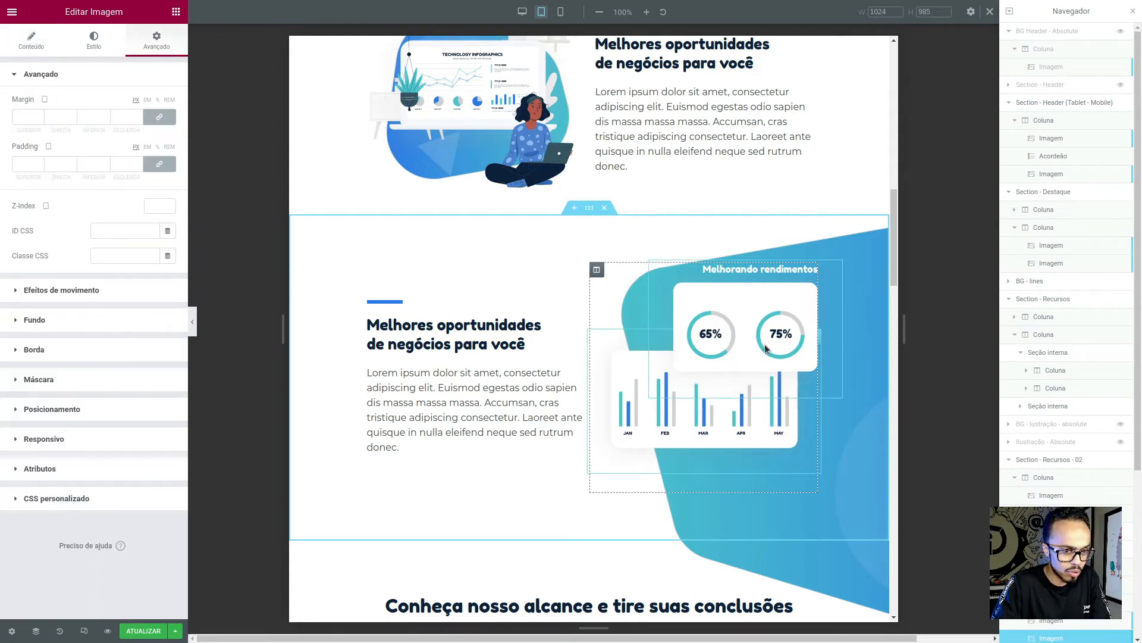
Unlink the tablet padding of the second Section - Recursos - 02 and set it to 40 px above and below, with 0 on the sides
click(589, 207)
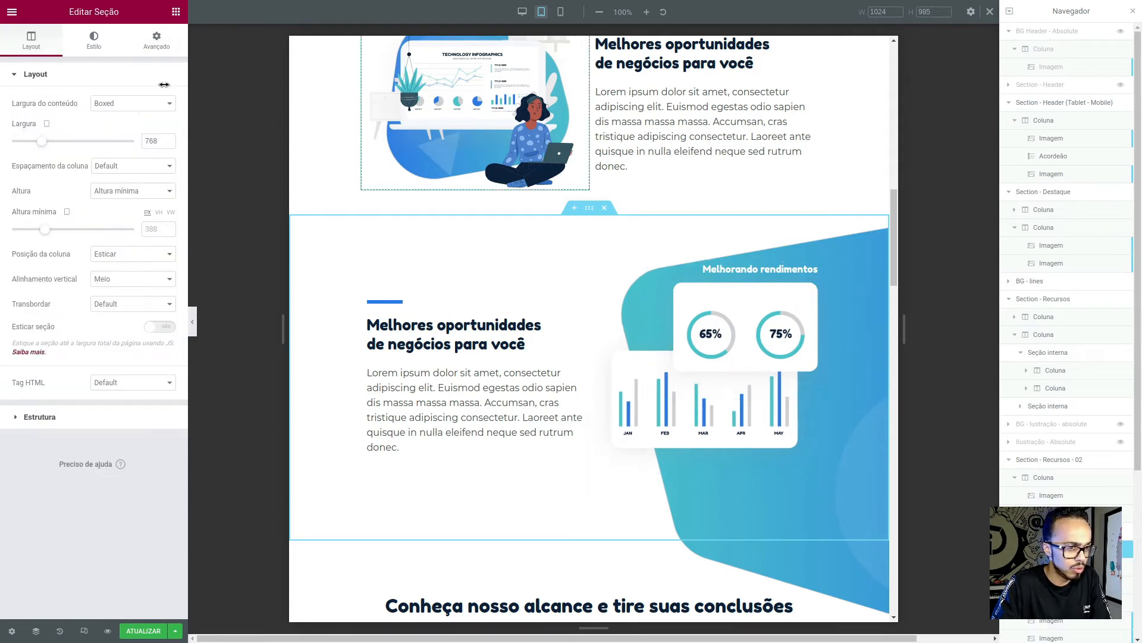
click(129, 49)
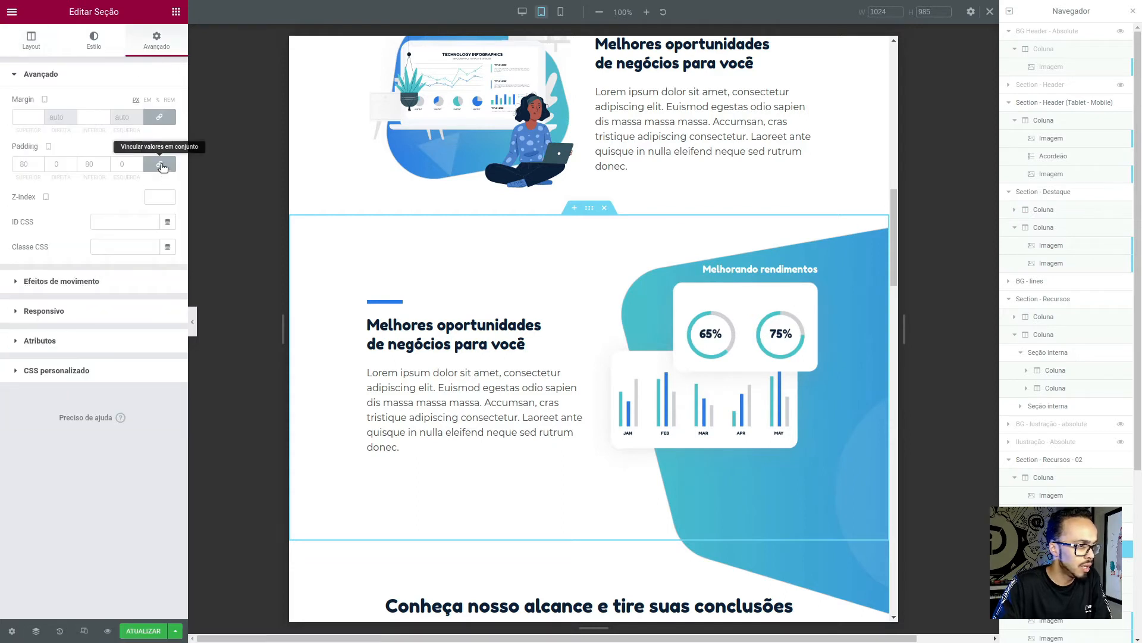
click(160, 164)
double_click(30, 166)
text(40)
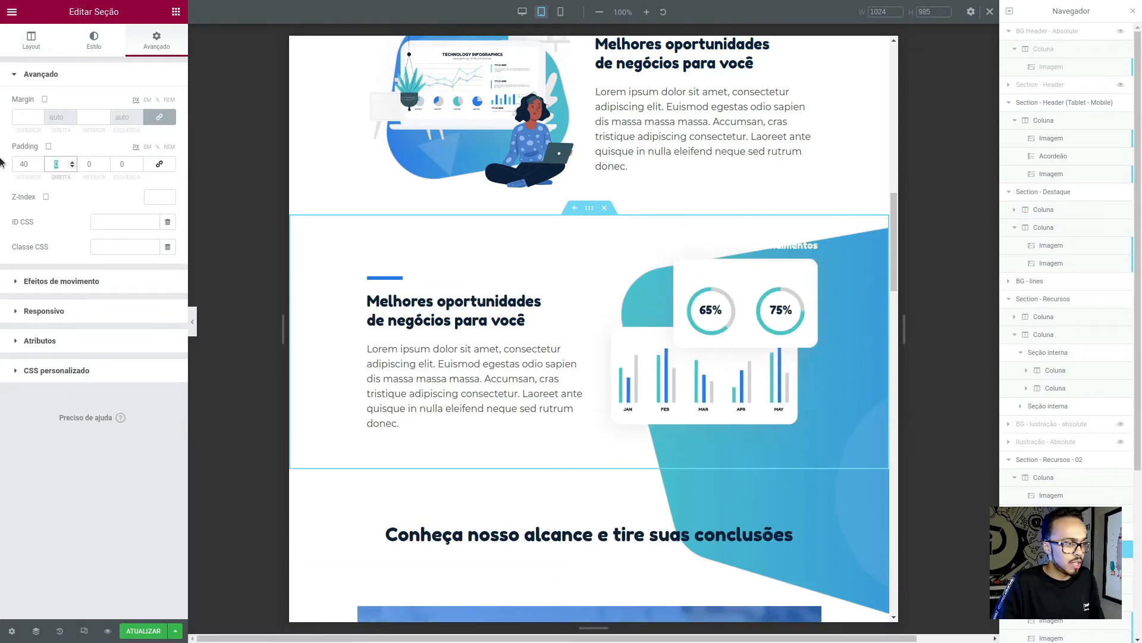
key(Tab)
key(Tab)
text(40)
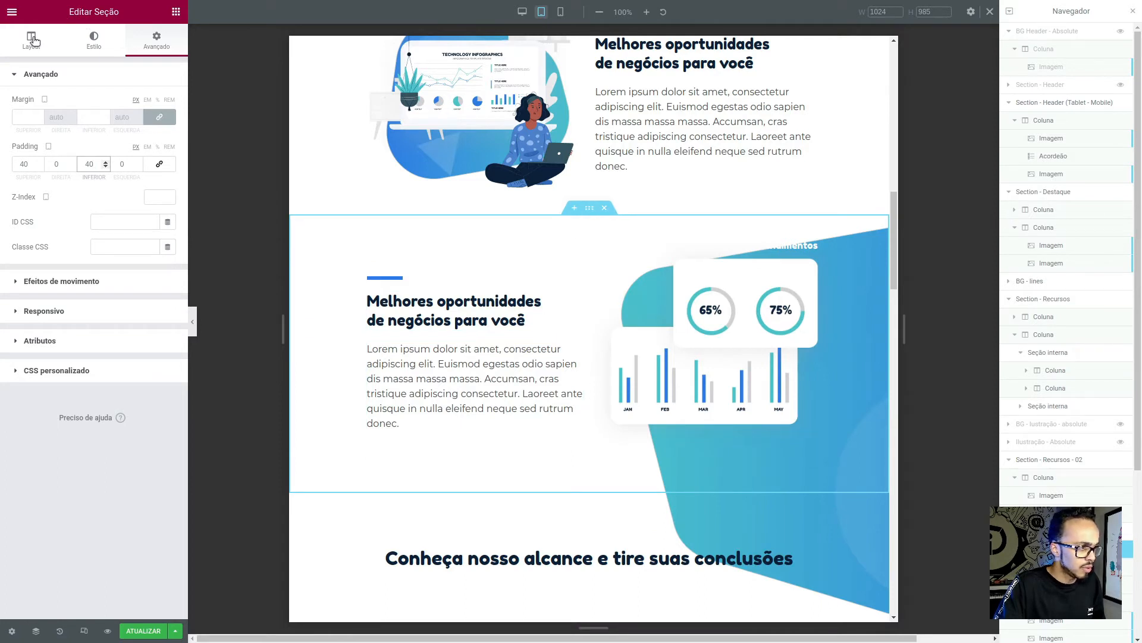
Rename the unnamed section between the two Section - Recursos - 02 sections as Section - Background
click(33, 40)
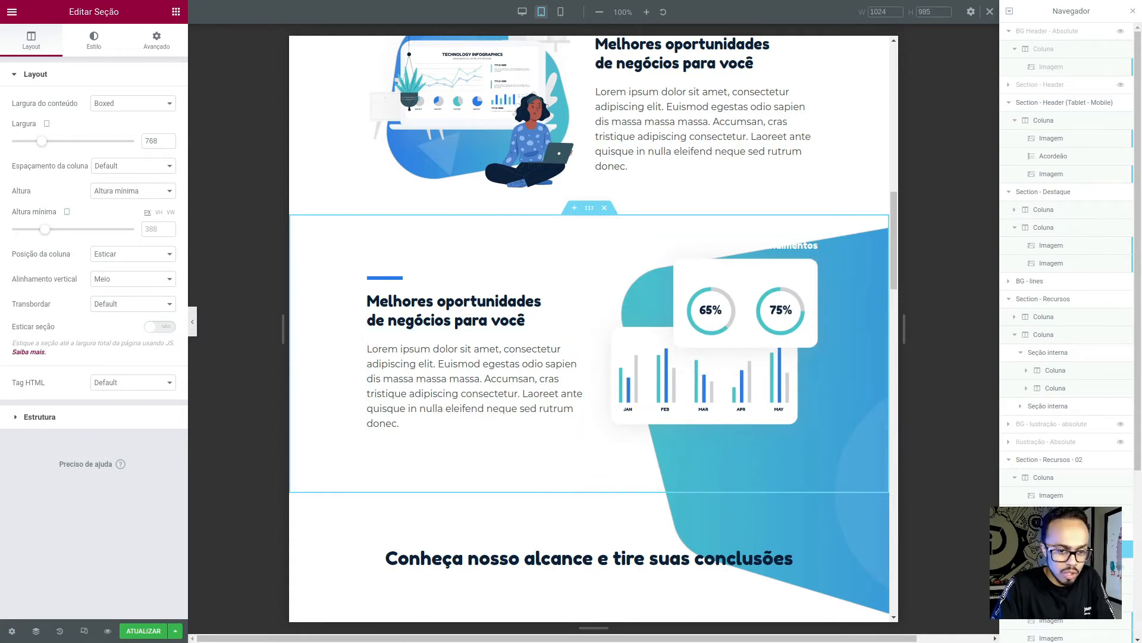
click(1056, 531)
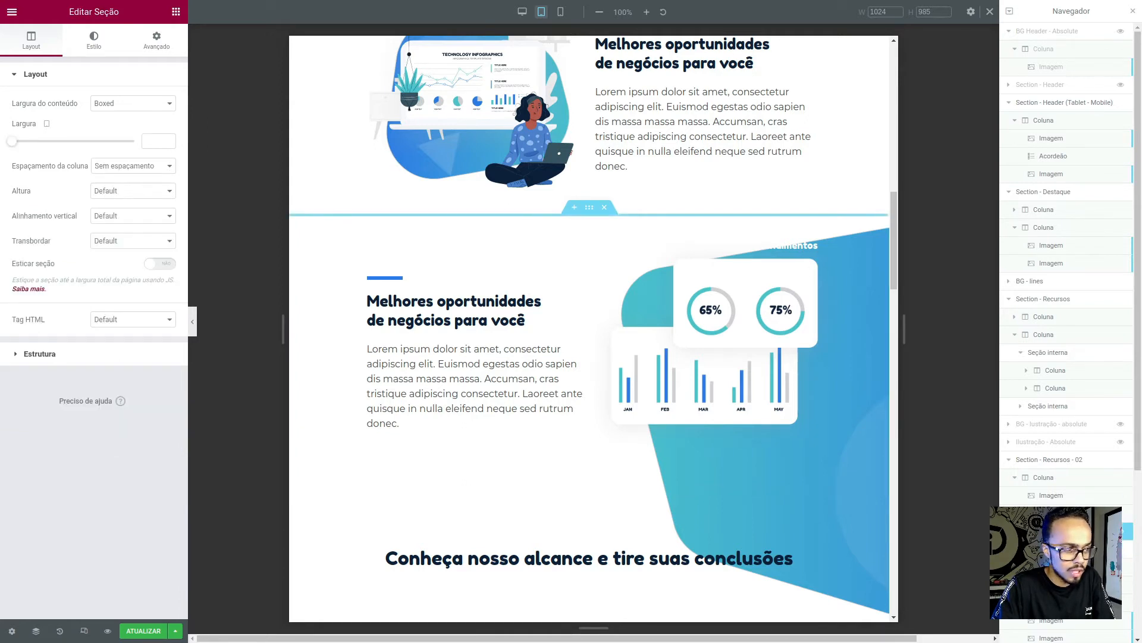
scroll(1055, 353, down, 3)
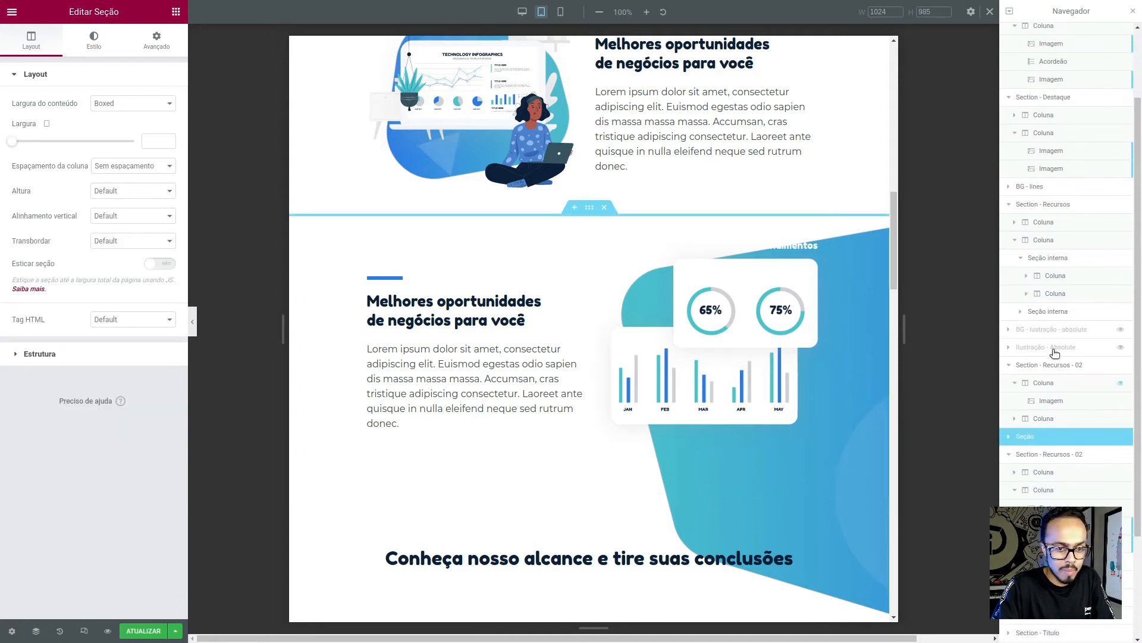
double_click(1050, 443)
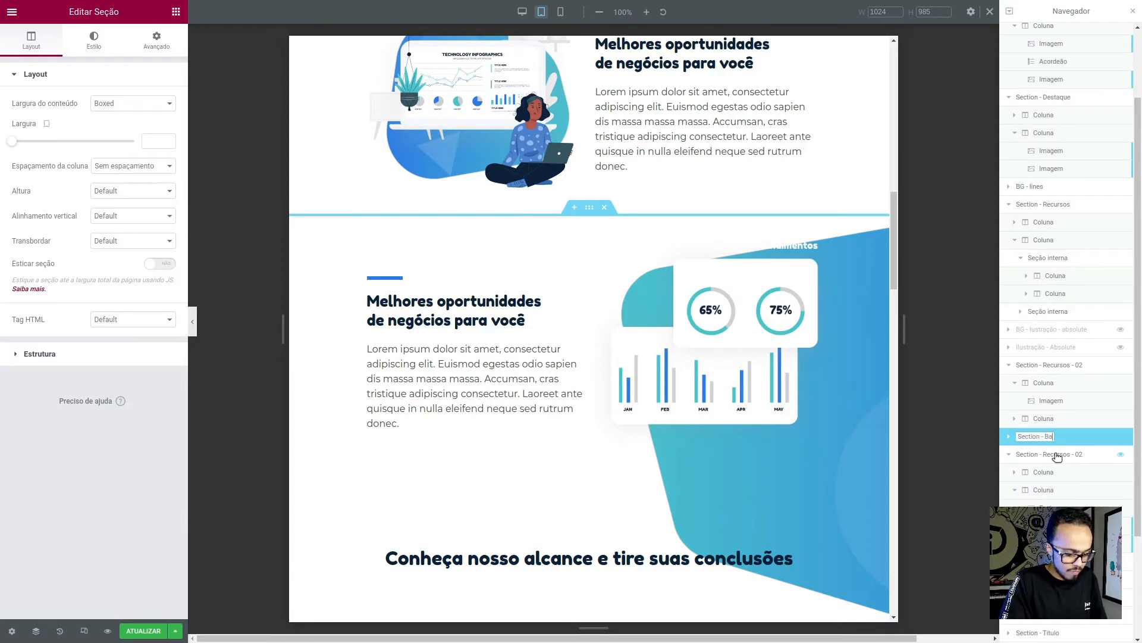
text(Section - Background)
key(Return)
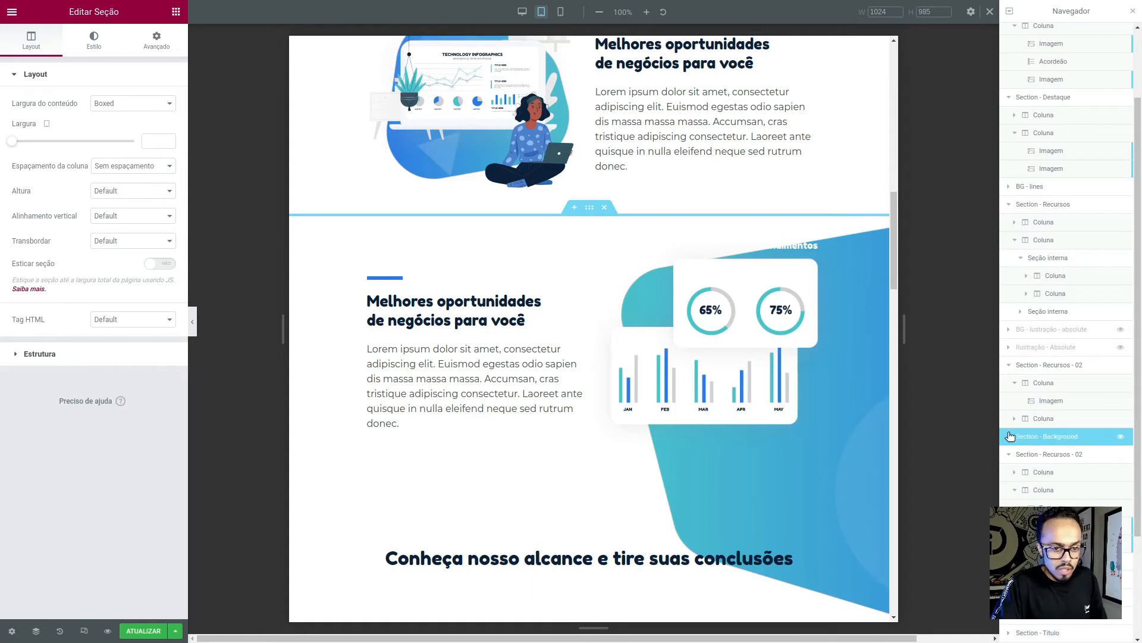
Move the blue shape image of Section - Background up to a vertical offset of -137 px
click(1021, 457)
click(1019, 457)
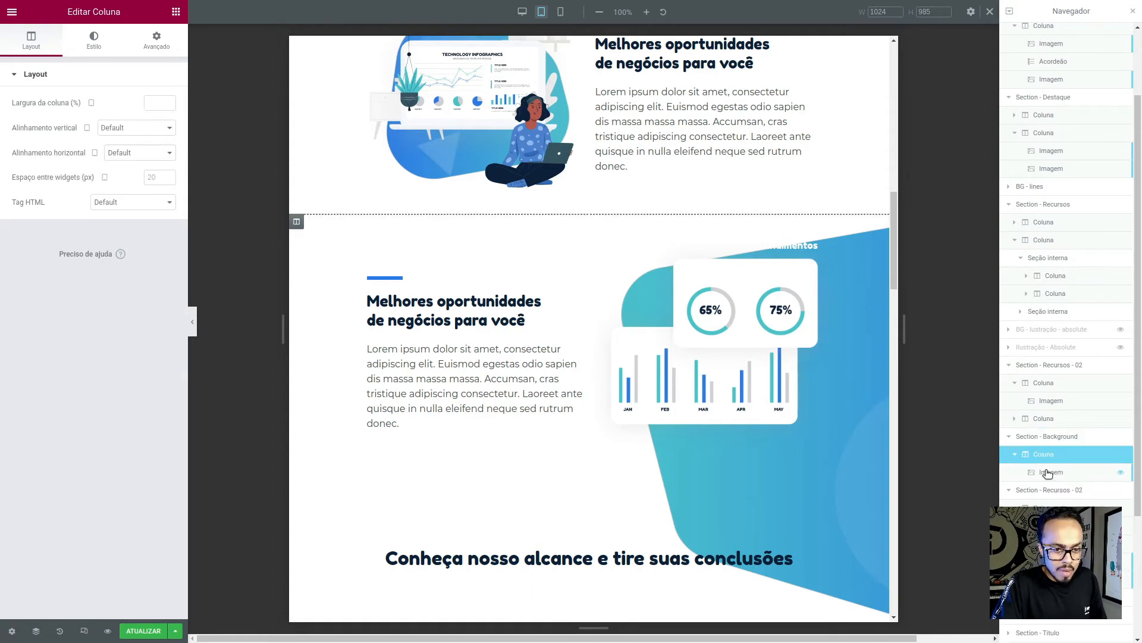
click(1048, 472)
click(153, 47)
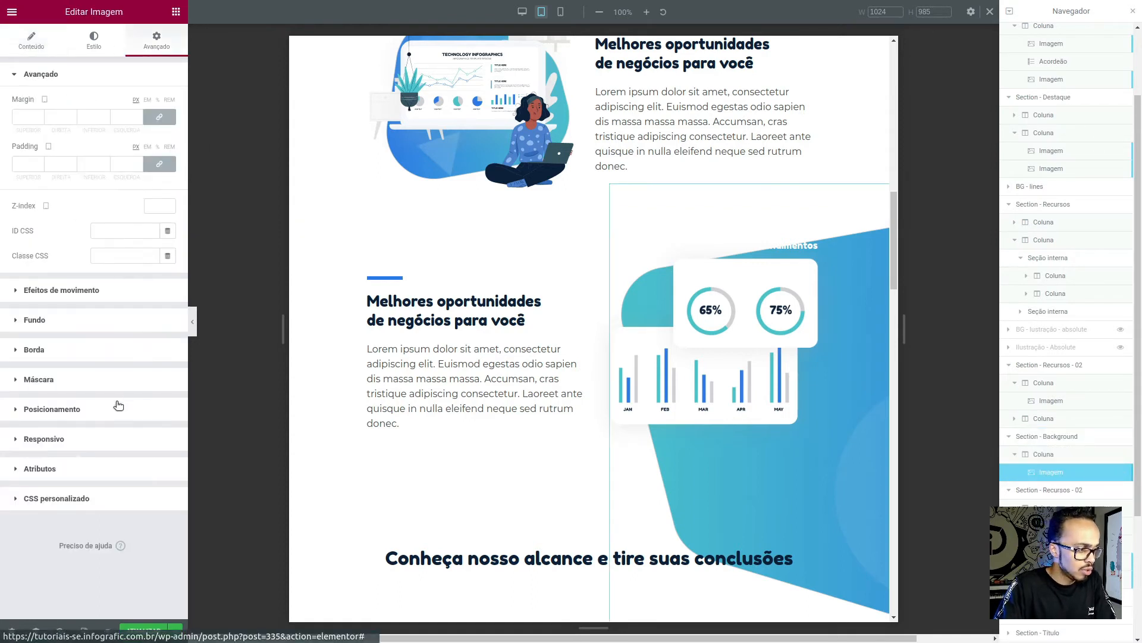
click(83, 413)
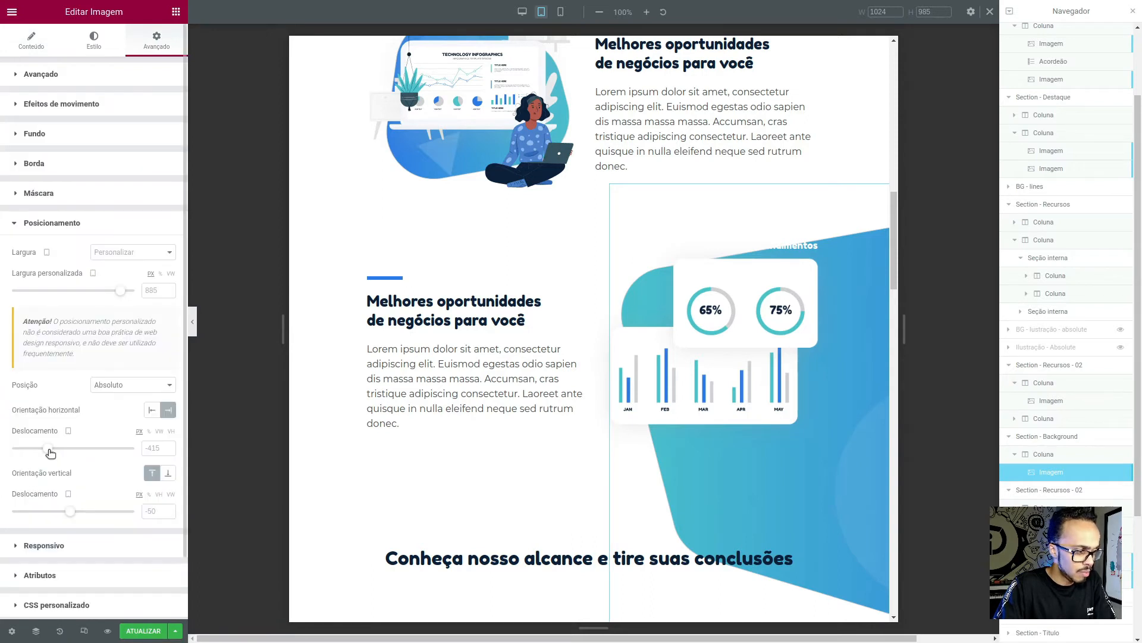
drag(74, 512, 69, 511)
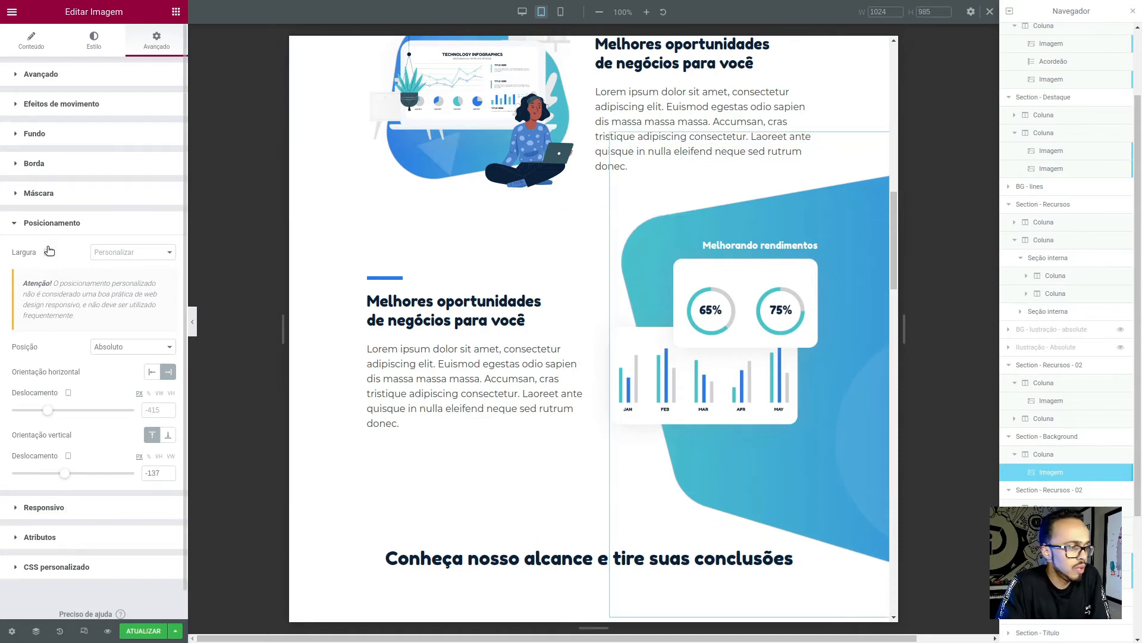
Give the blue shape image a custom width of 705 px and reposition it to offsets -203 and -115 px, comparing with the Figma design
click(128, 253)
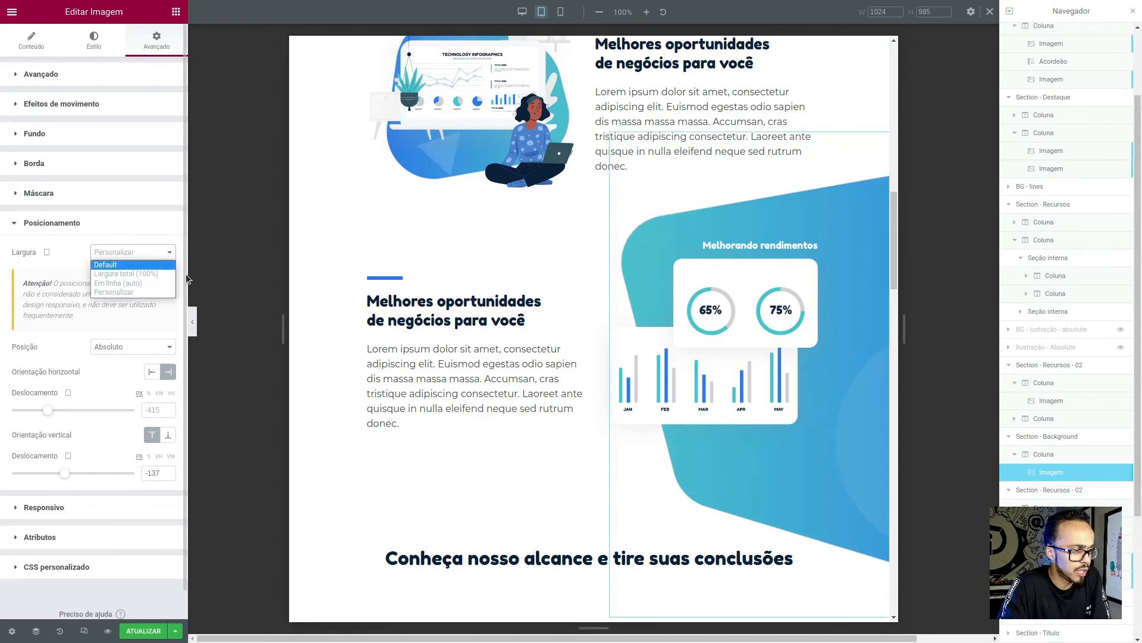
click(145, 292)
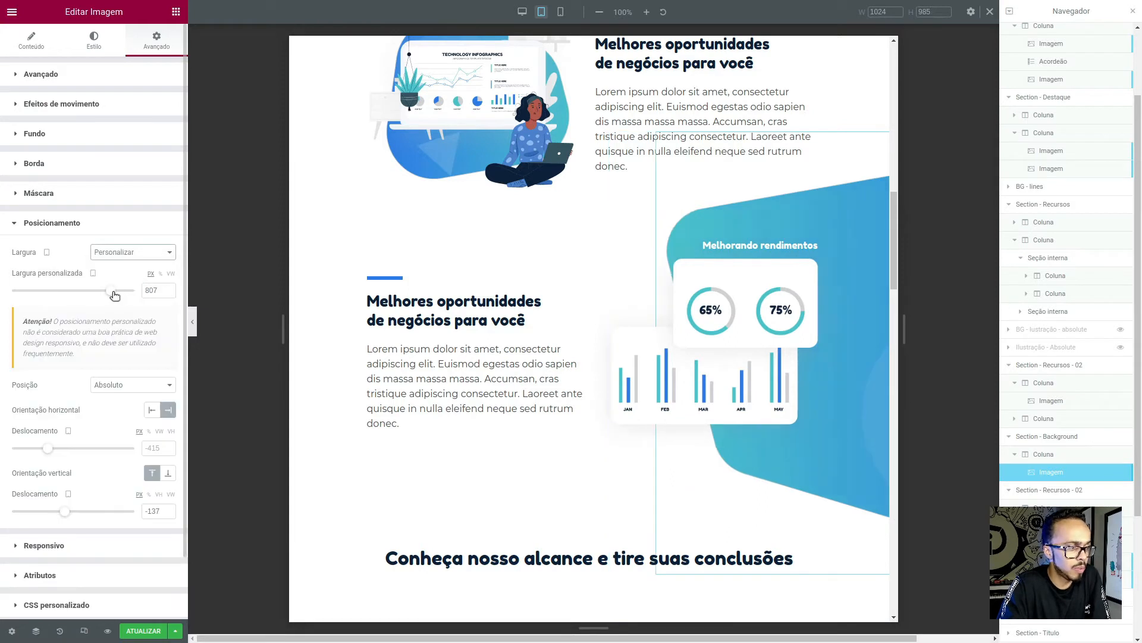
drag(115, 295, 102, 290)
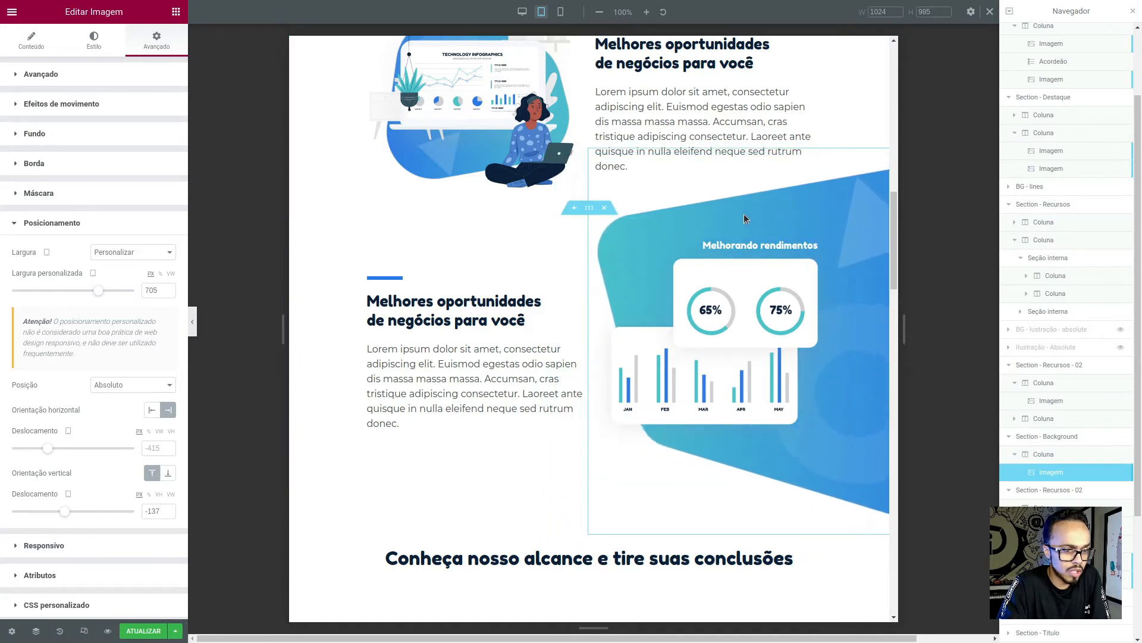
key(alt+Tab)
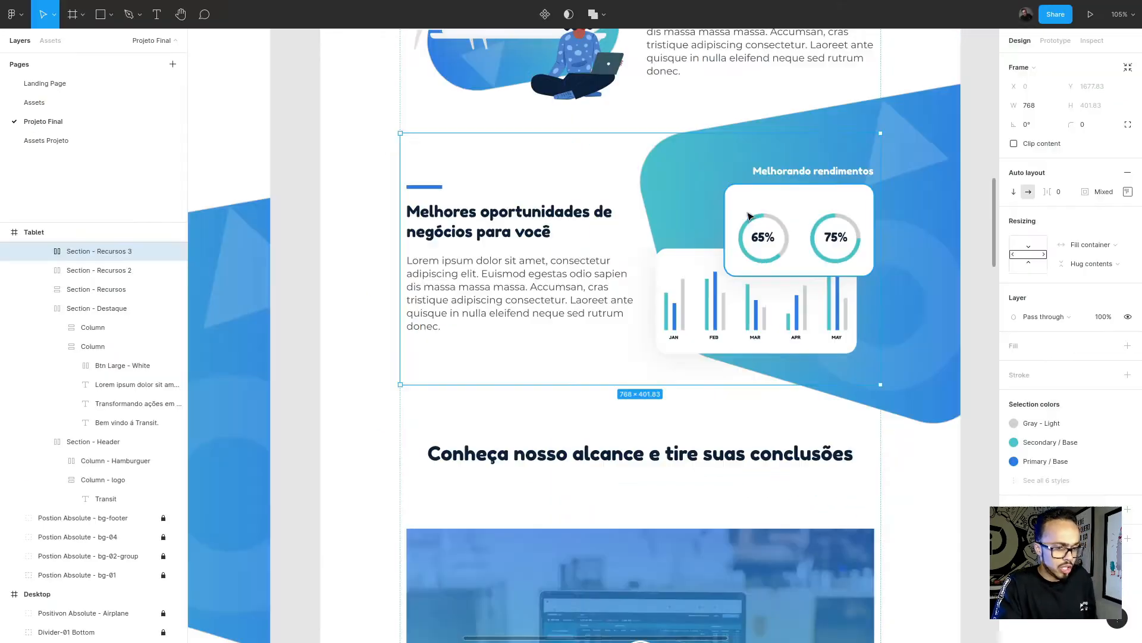
key(alt+Tab)
key(alt+Tab)
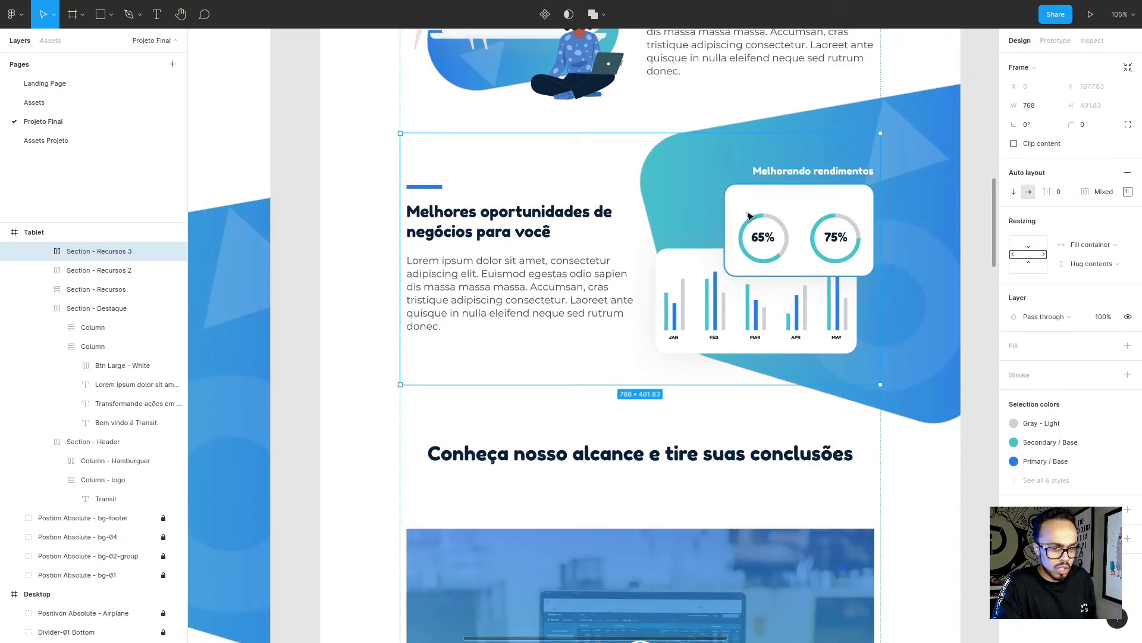
key(alt+Tab)
key(alt+Tab)
key(alt+Tab)
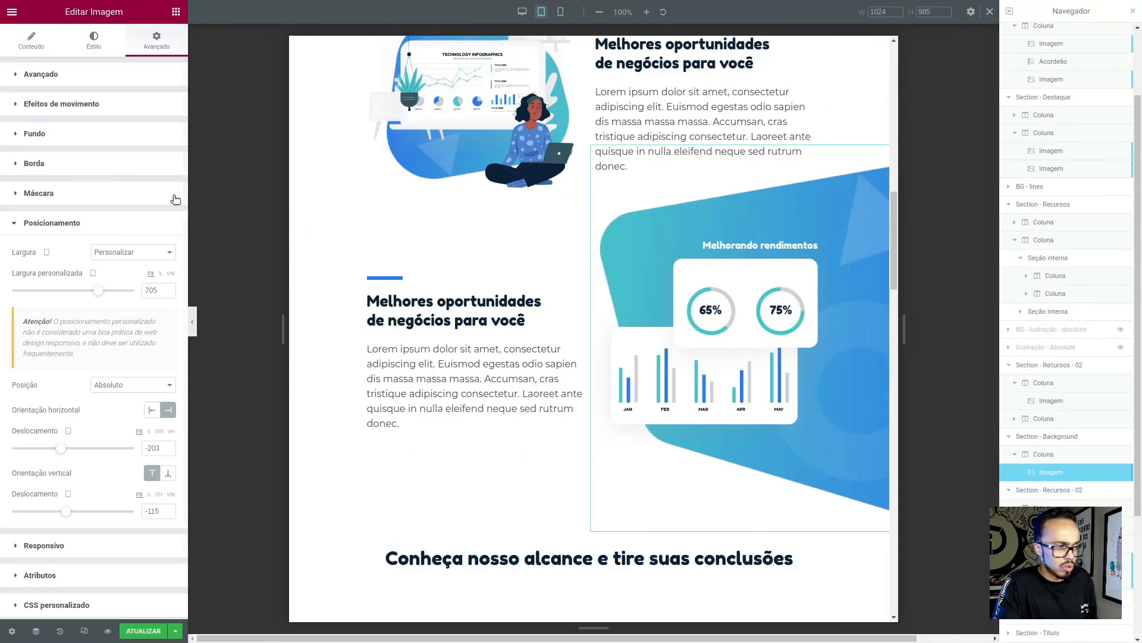
Reduce the blue shape image to 637 px wide and move it to offsets -134 and -85 px, checking against Figma
drag(98, 291, 89, 291)
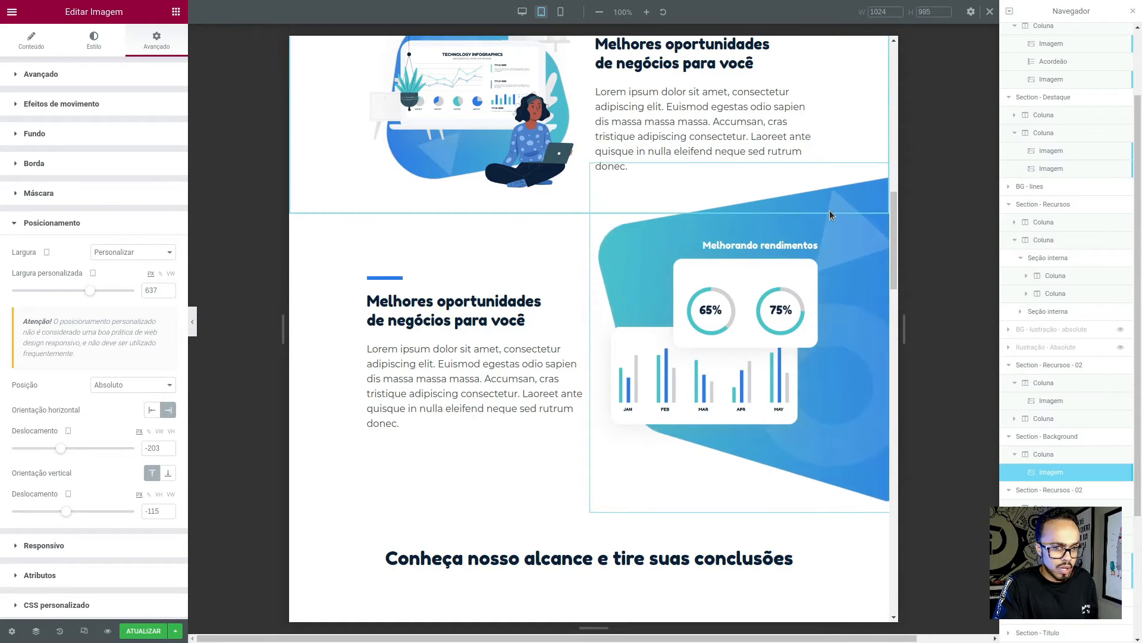
key(alt+Tab)
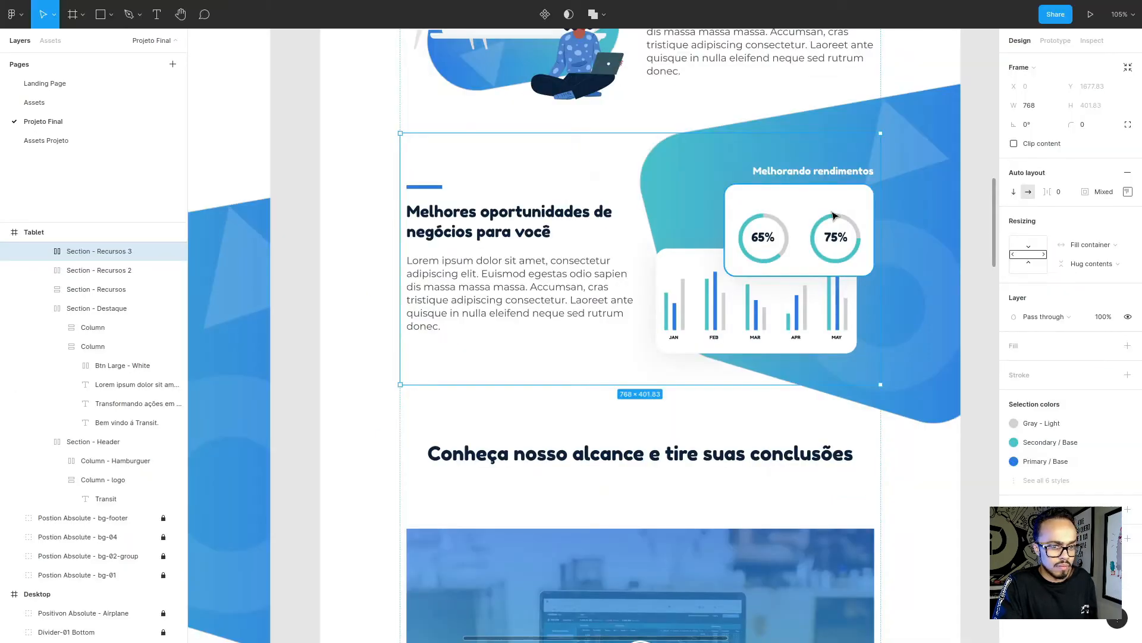
key(alt+Tab)
scroll(504, 507, down, 1)
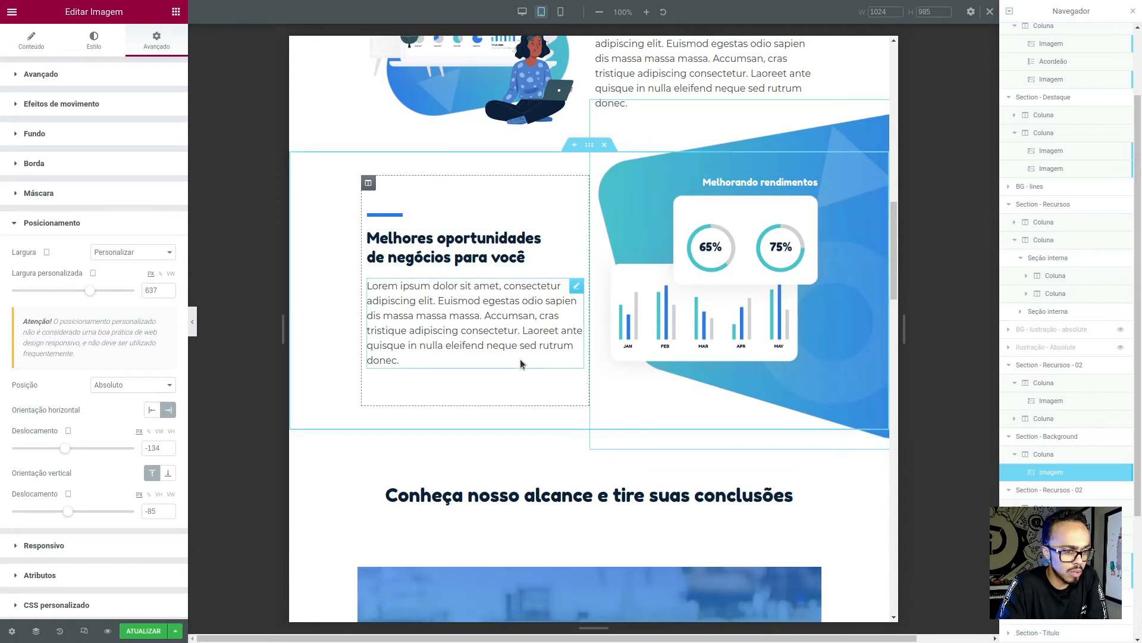
Reduce the tablet minimum height of the second Section - Recursos - 02 to 318 px
click(589, 145)
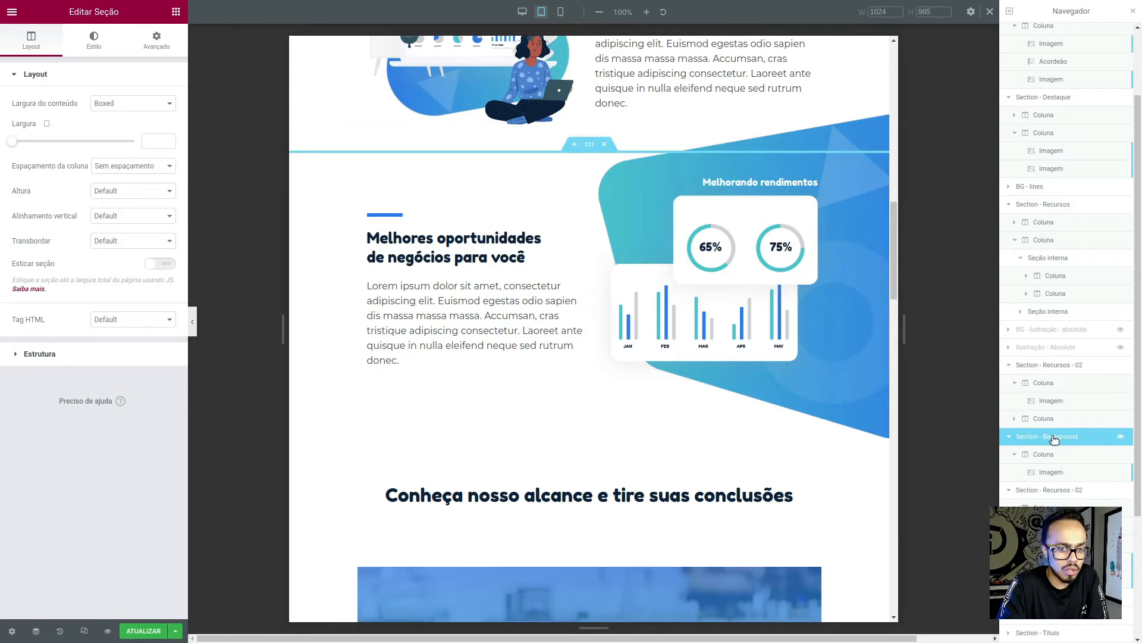
click(1062, 365)
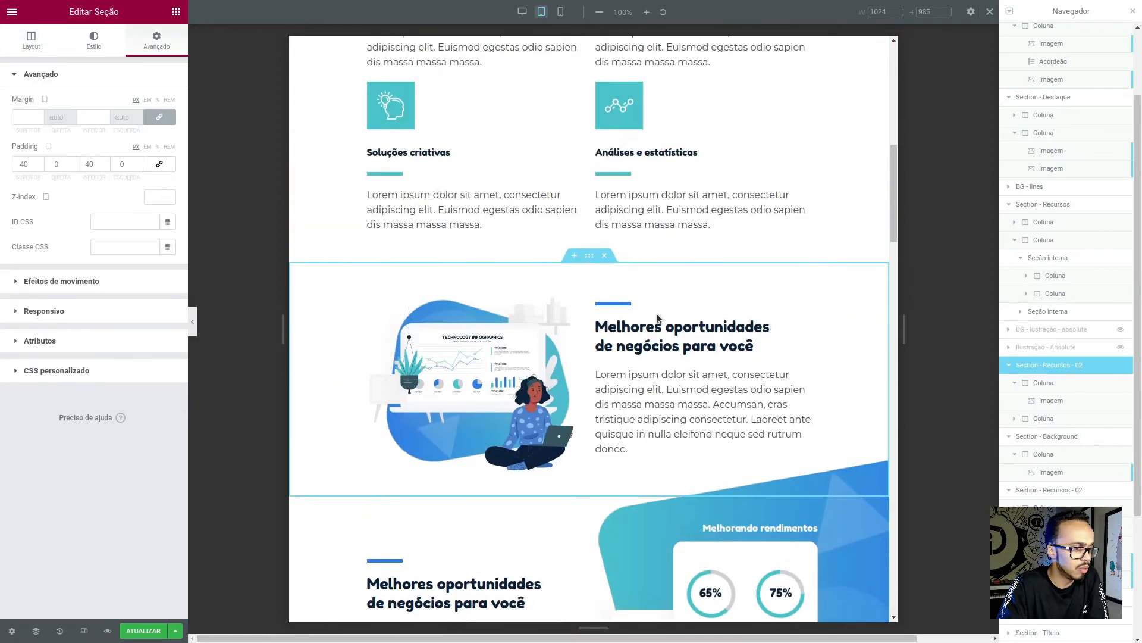
scroll(1068, 446, down, 1)
click(1065, 458)
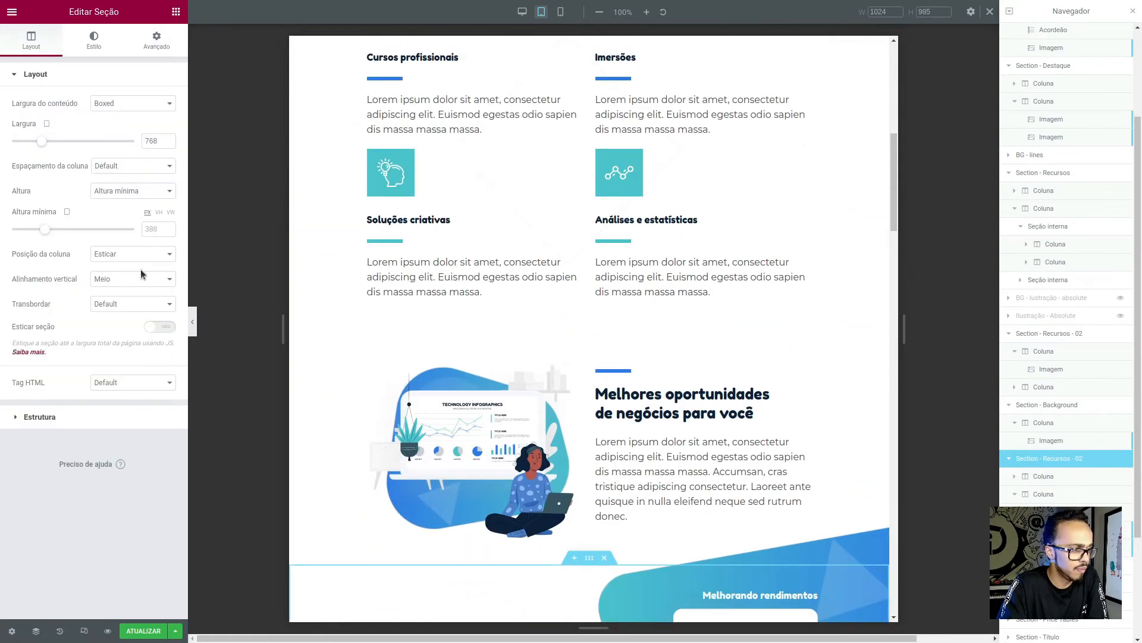
drag(45, 231, 40, 230)
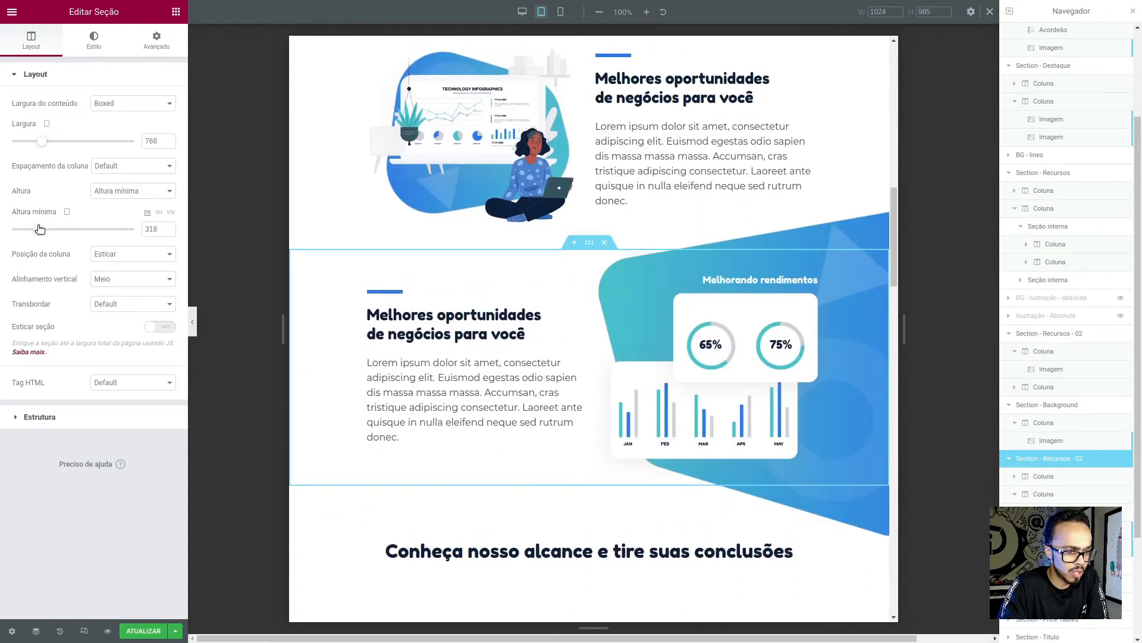
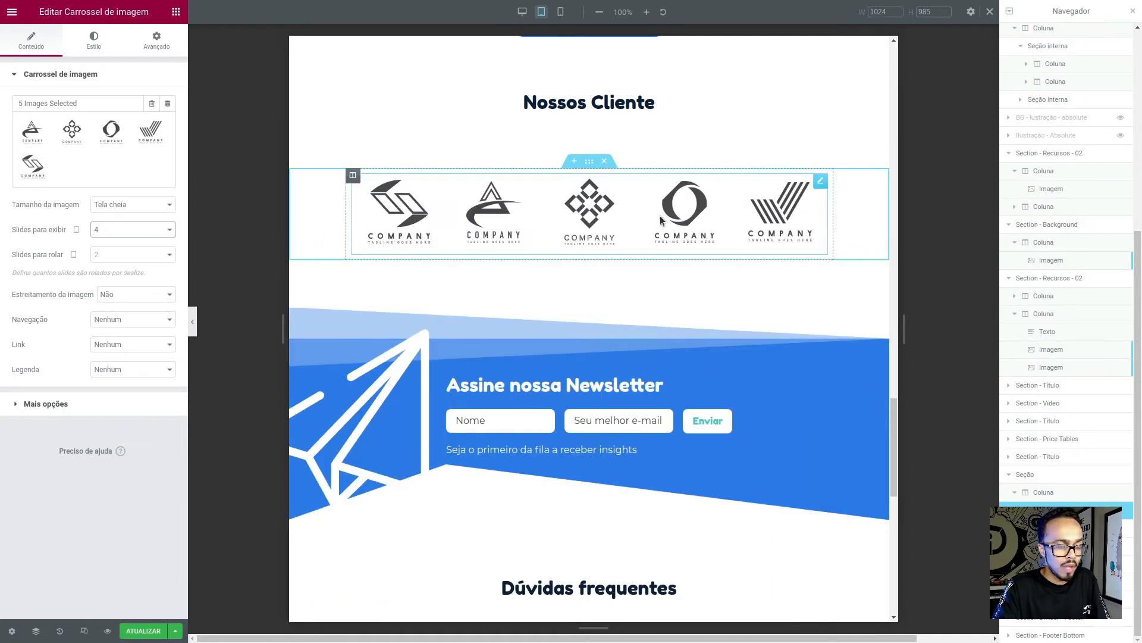
Set the client logo carousel to show 4 slides on tablet
click(108, 232)
click(109, 271)
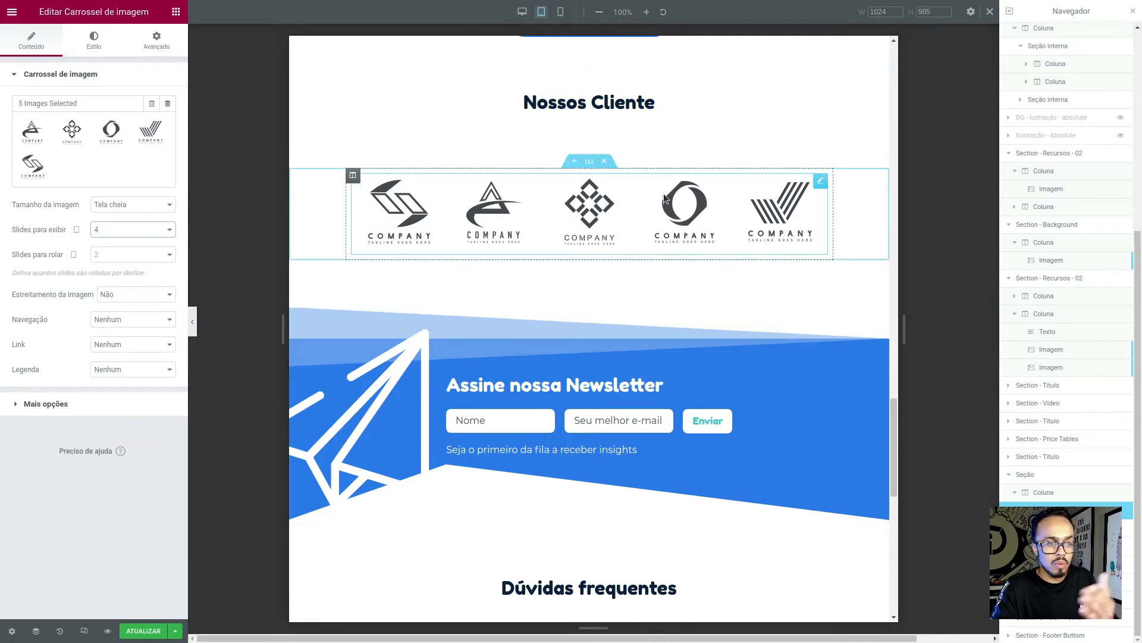
Compare the Elementor newsletter section with its full-width container in the Figma tablet design, examining background, form layout and size
scroll(683, 273, down, 2)
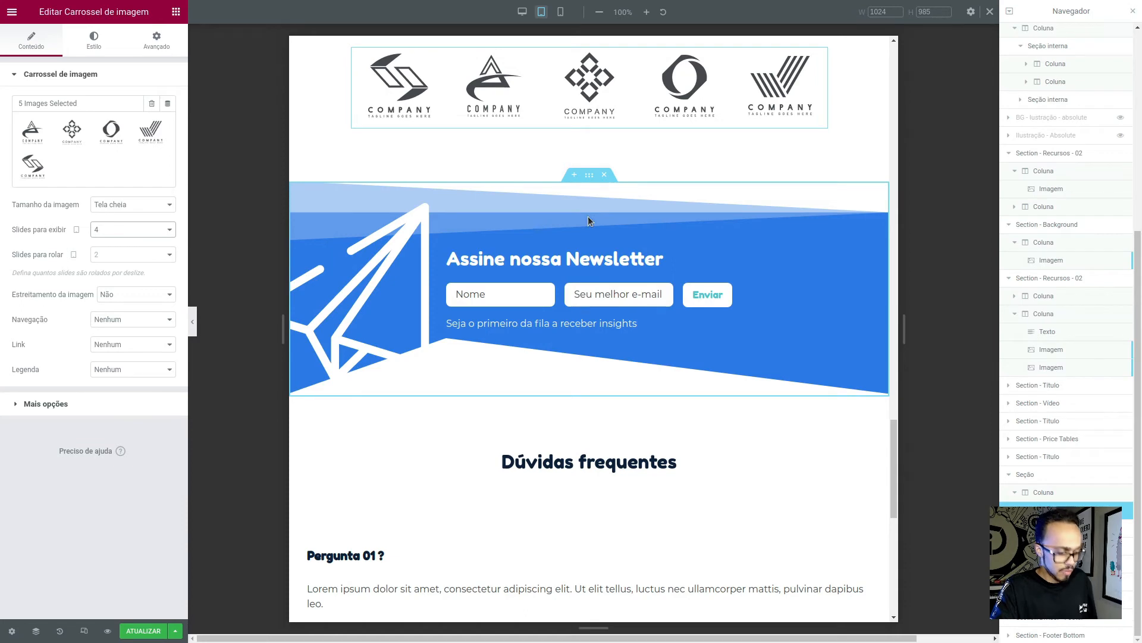
key(alt+Tab)
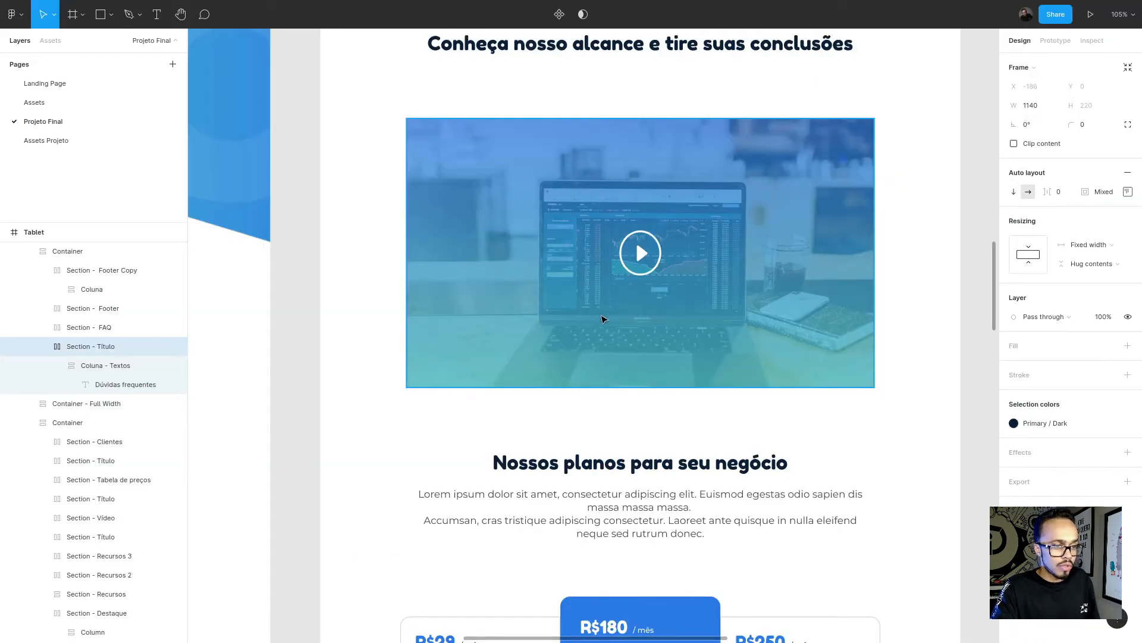
scroll(648, 440, down, 5)
scroll(652, 450, down, 5)
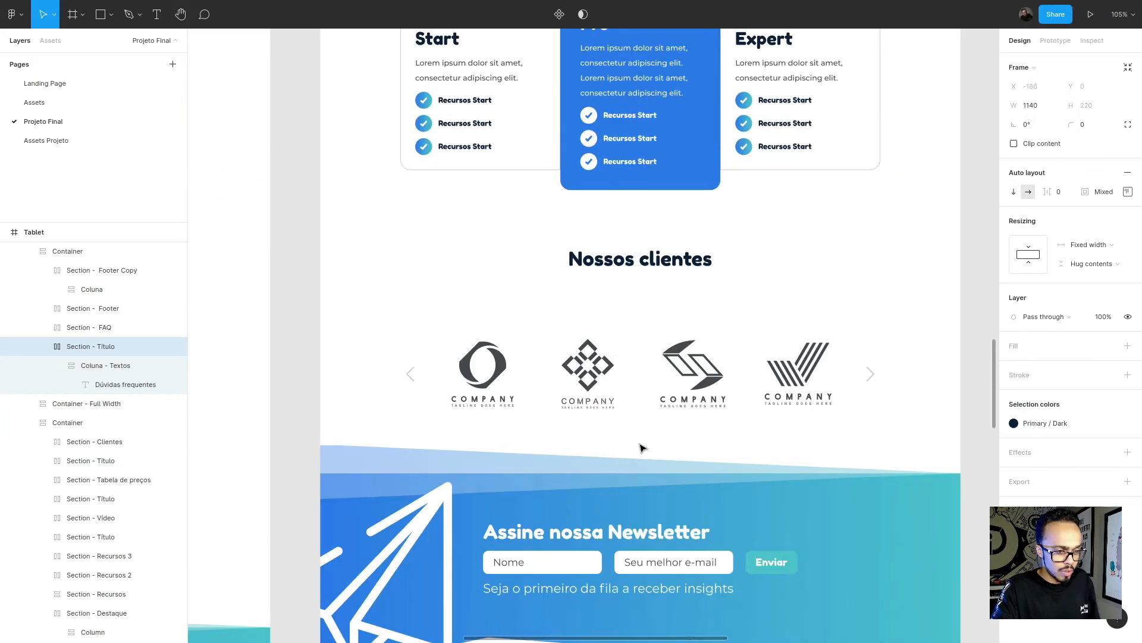
click(605, 495)
scroll(608, 503, down, 4)
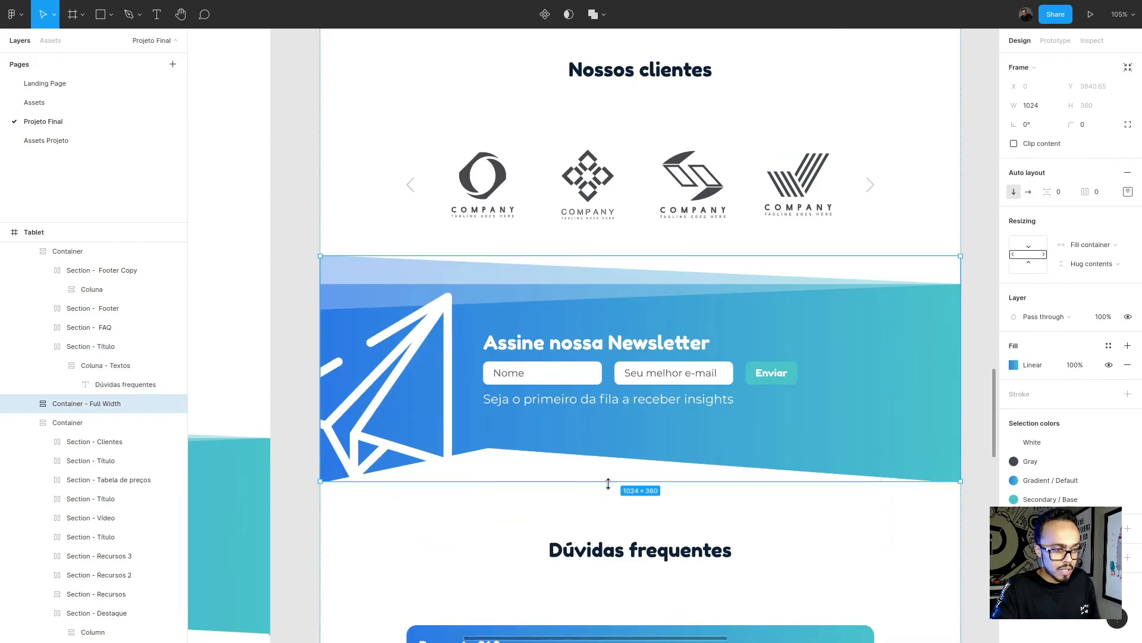
key(alt+Tab)
key(alt+Tab)
key(alt+Tab)
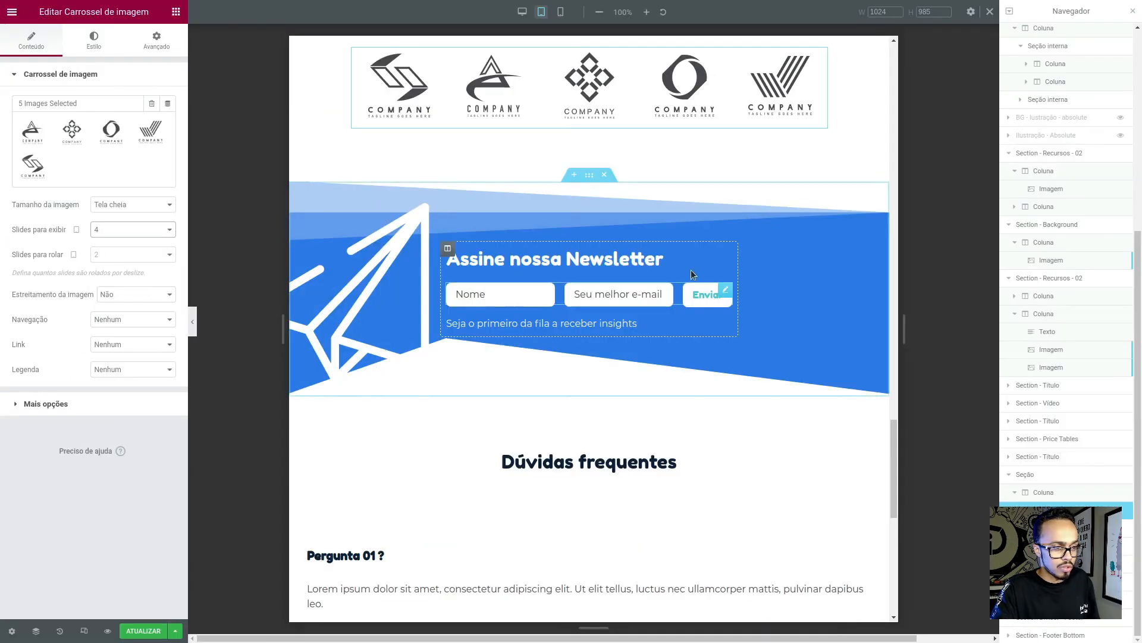
key(alt+Tab)
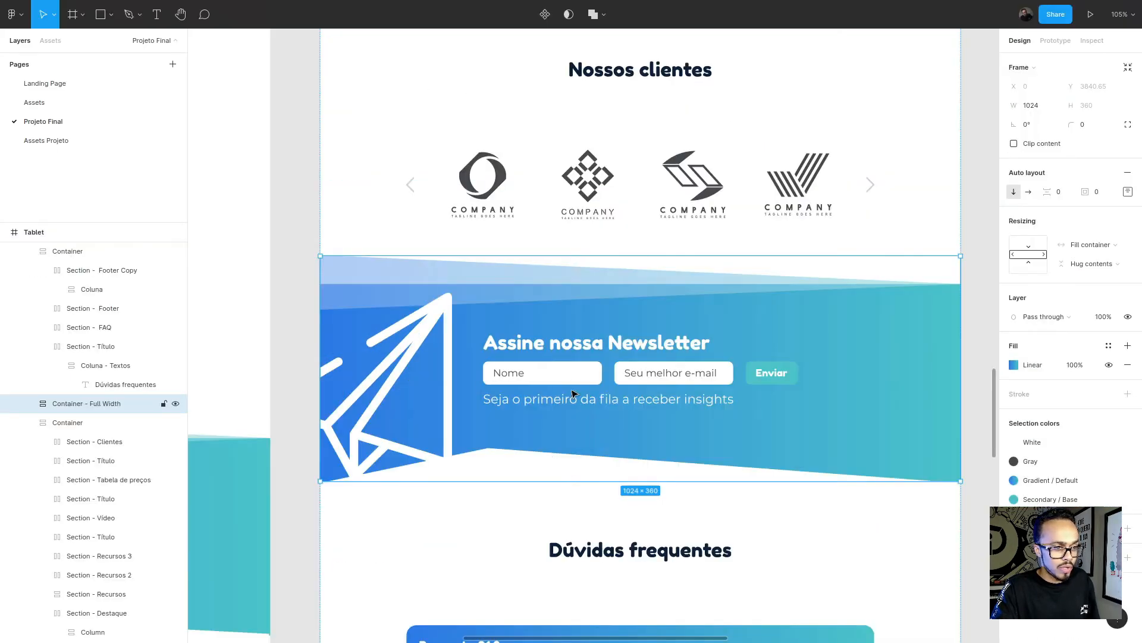
key(alt+Tab)
key(alt+Tab)
key(alt+Tab)
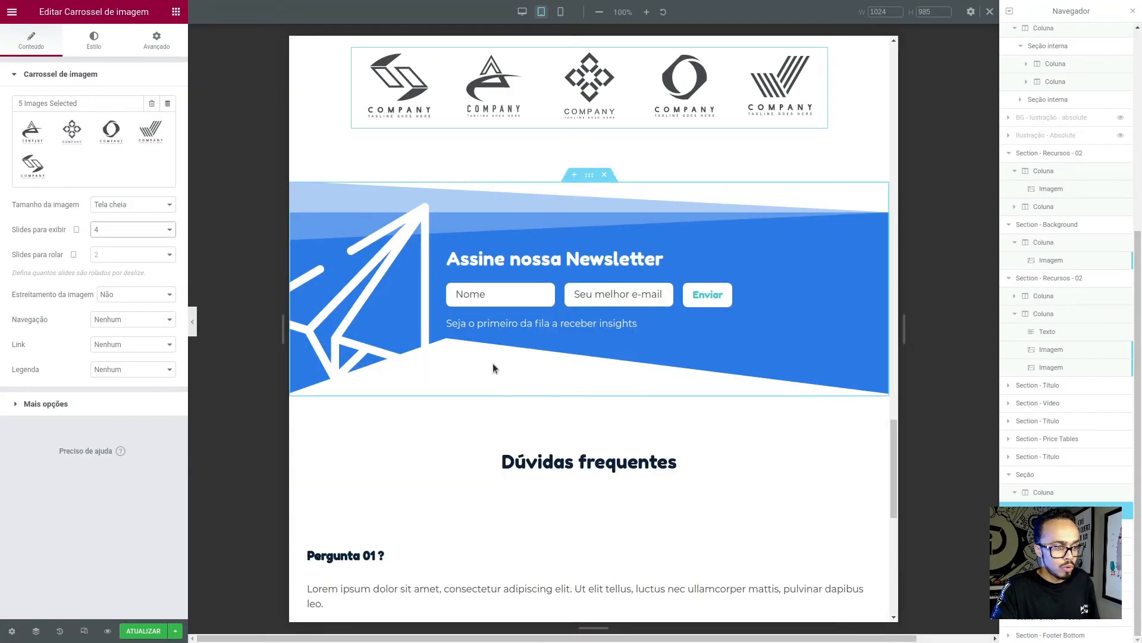
key(alt+Tab)
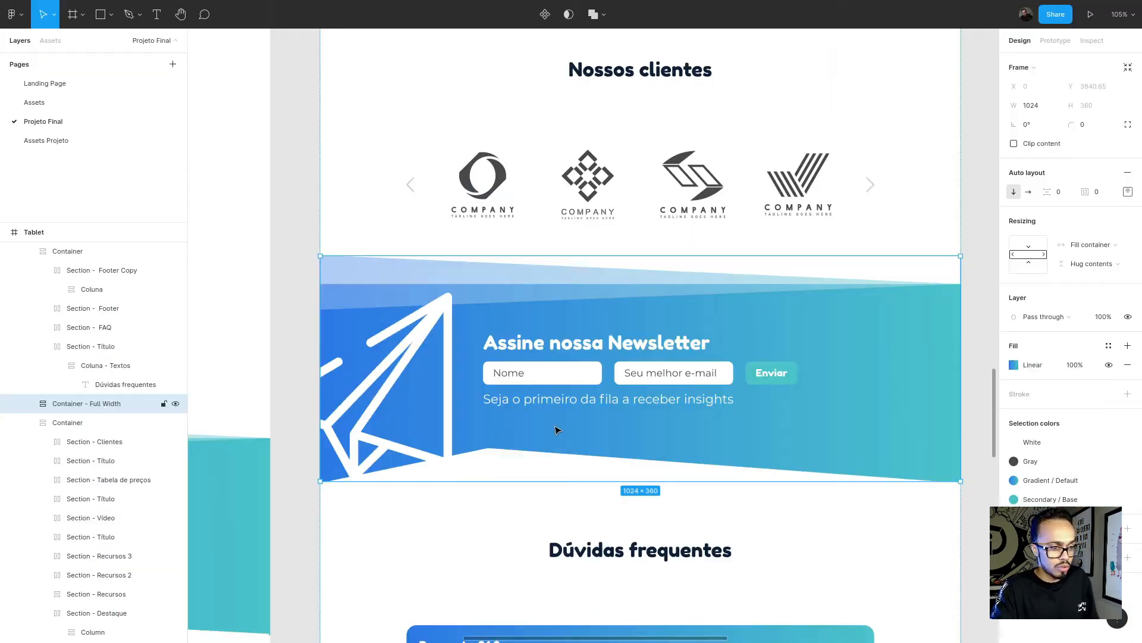
key(alt+Tab)
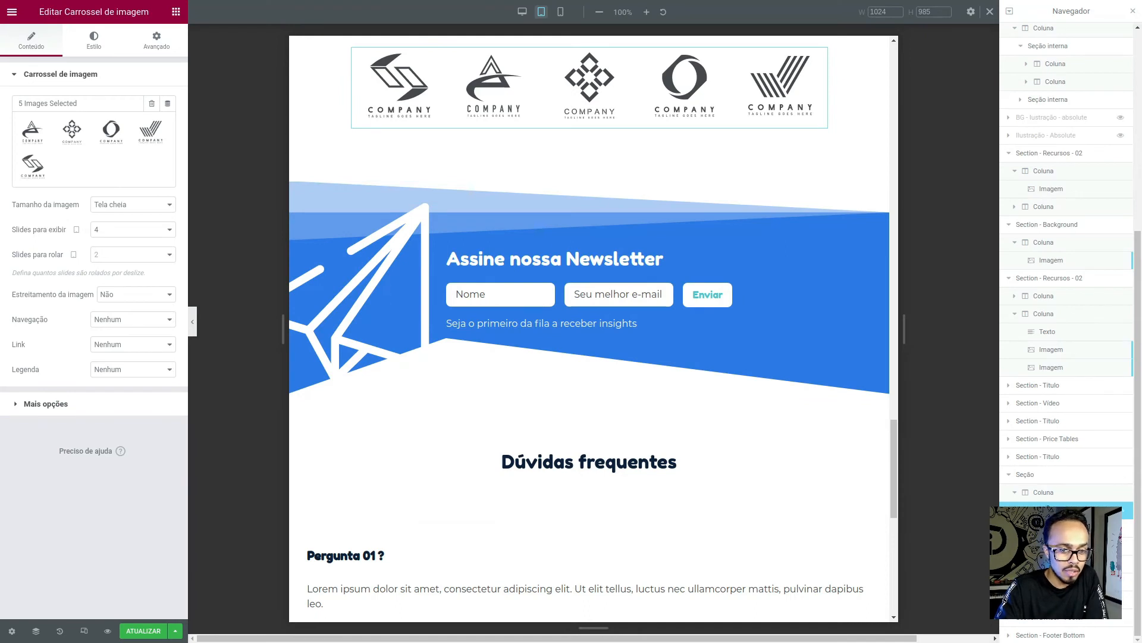
Set the tablet height of both the top and bottom shape dividers of the newsletter section to 40
click(590, 174)
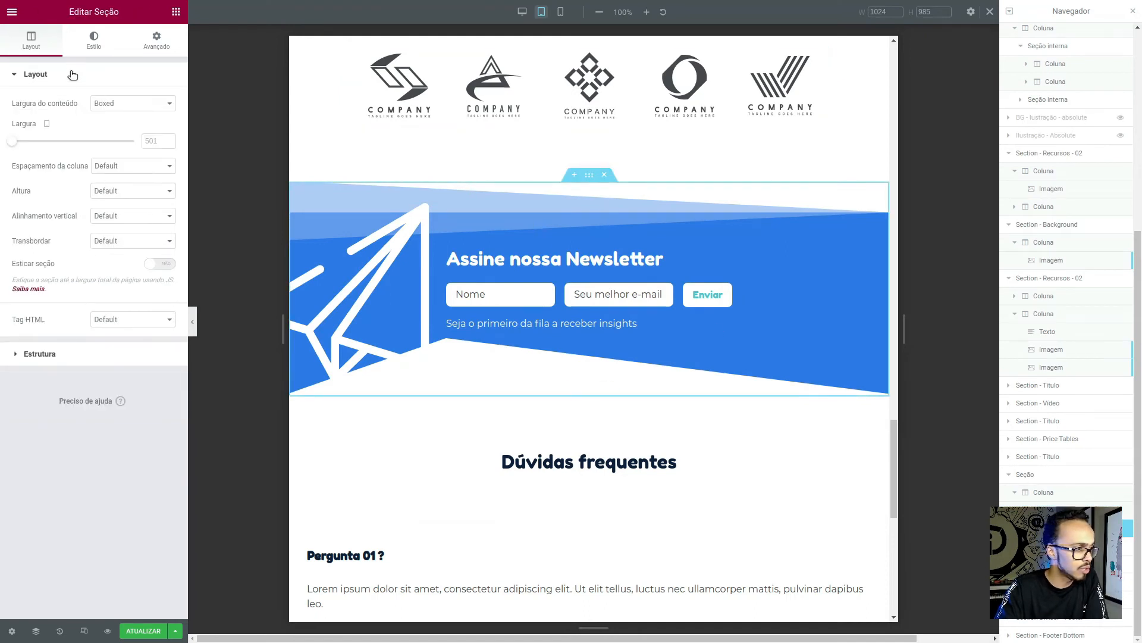
click(93, 39)
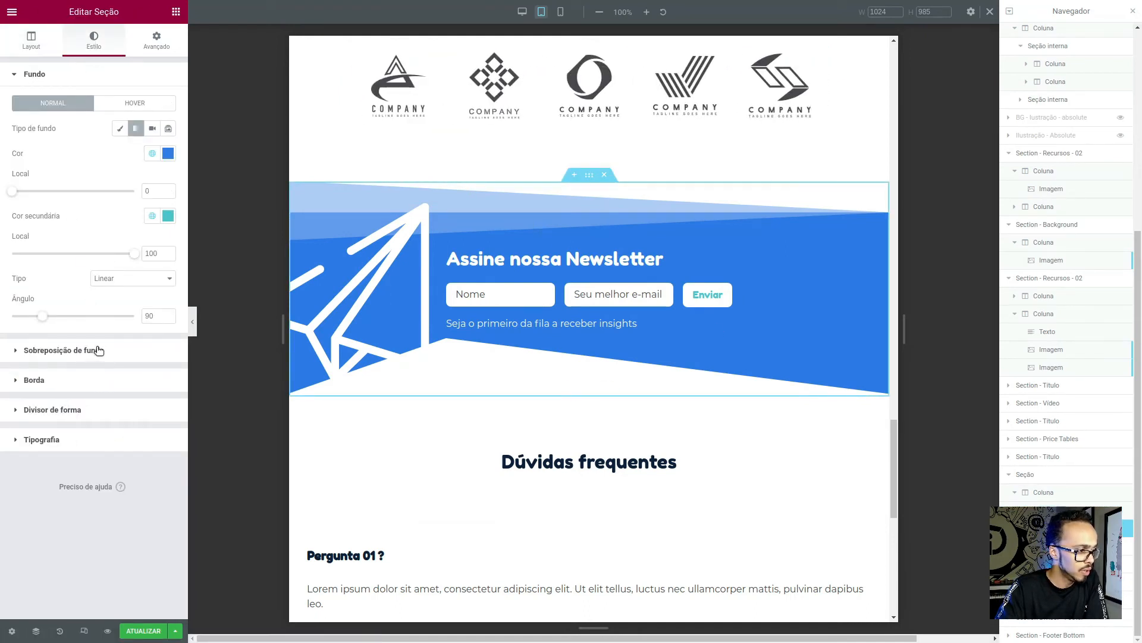
click(79, 410)
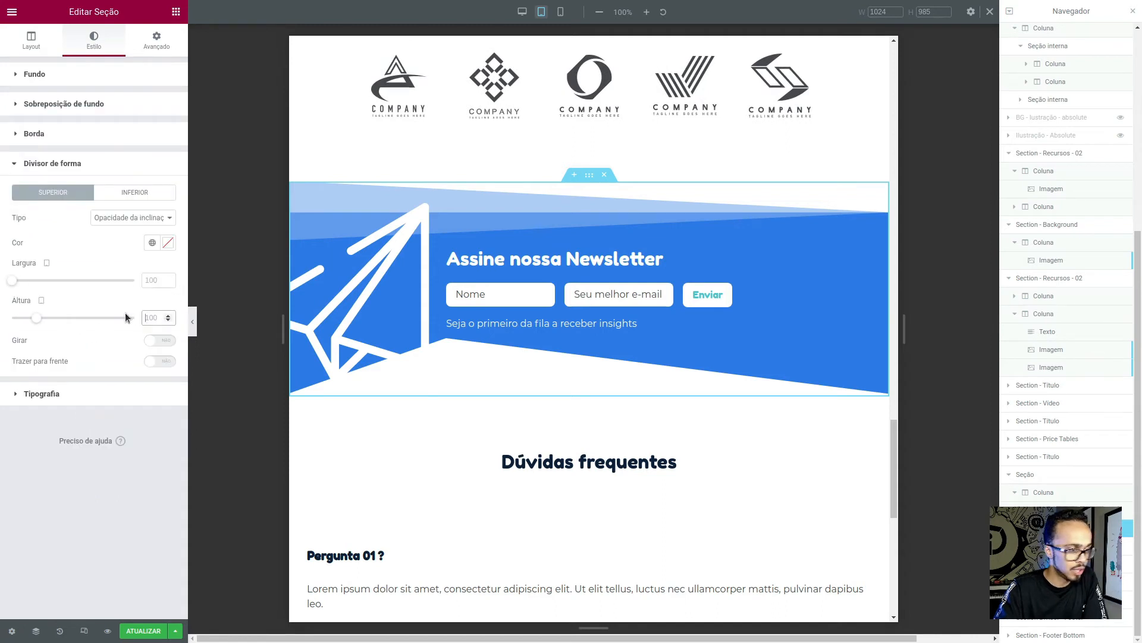
text(40)
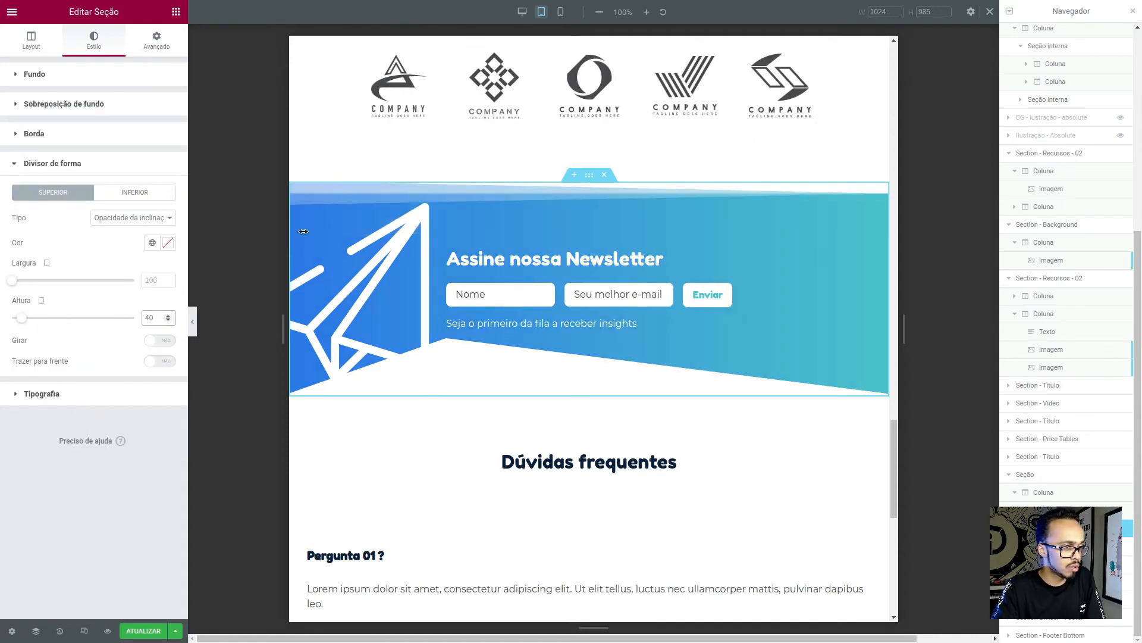
click(121, 192)
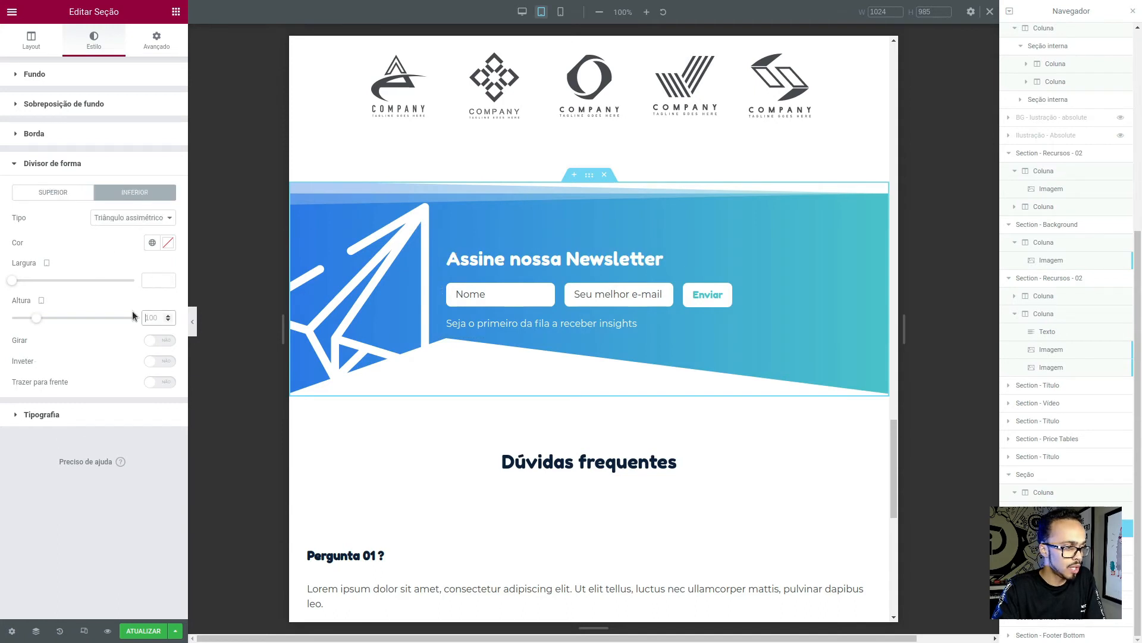
text(40)
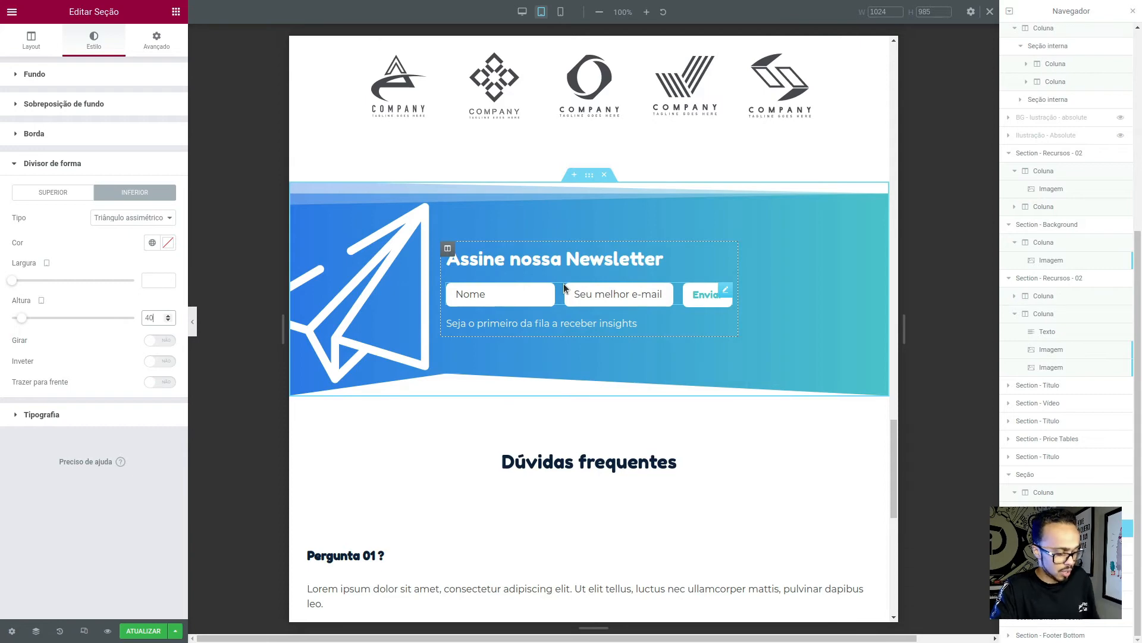
Compare the newsletter section with the Figma design and set its top shape divider height to 100
key(alt+Tab)
key(alt+Tab)
key(alt+Tab)
key(alt+Tab)
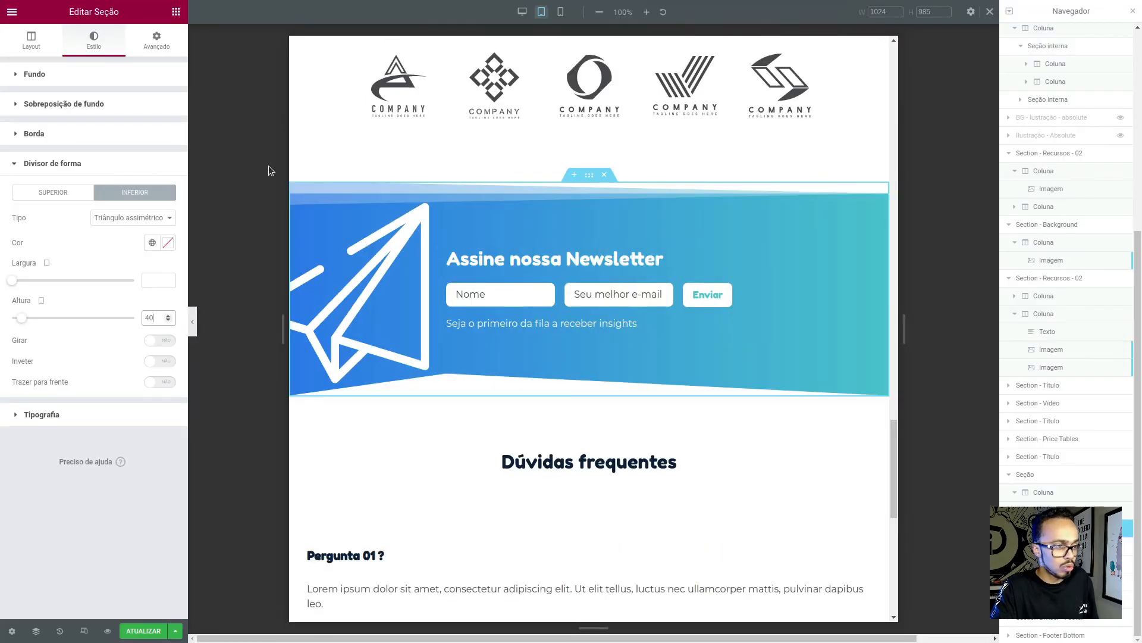
click(59, 197)
double_click(150, 317)
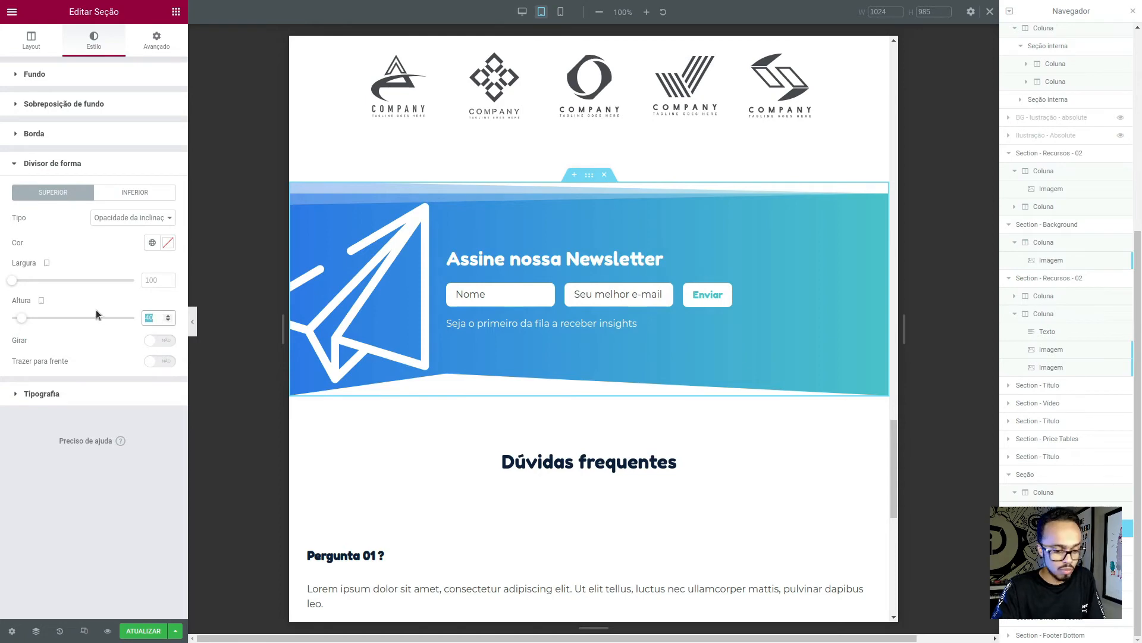
text(100)
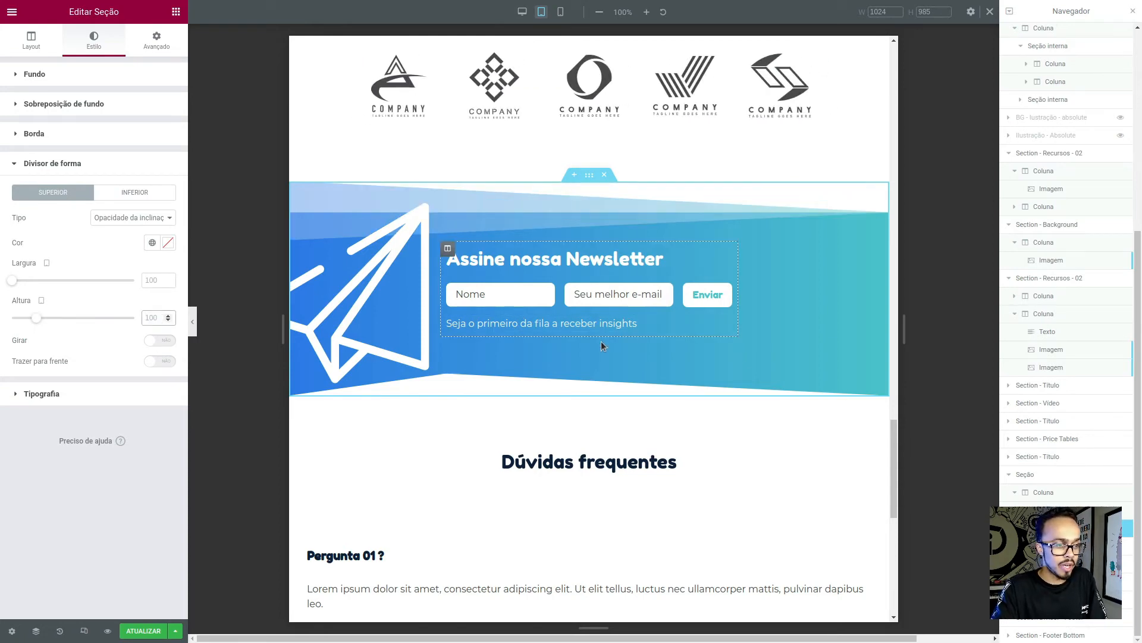
Move the paper plane illustration in the newsletter section slightly down and to the left
scroll(601, 345, down, 6)
scroll(658, 359, up, 6)
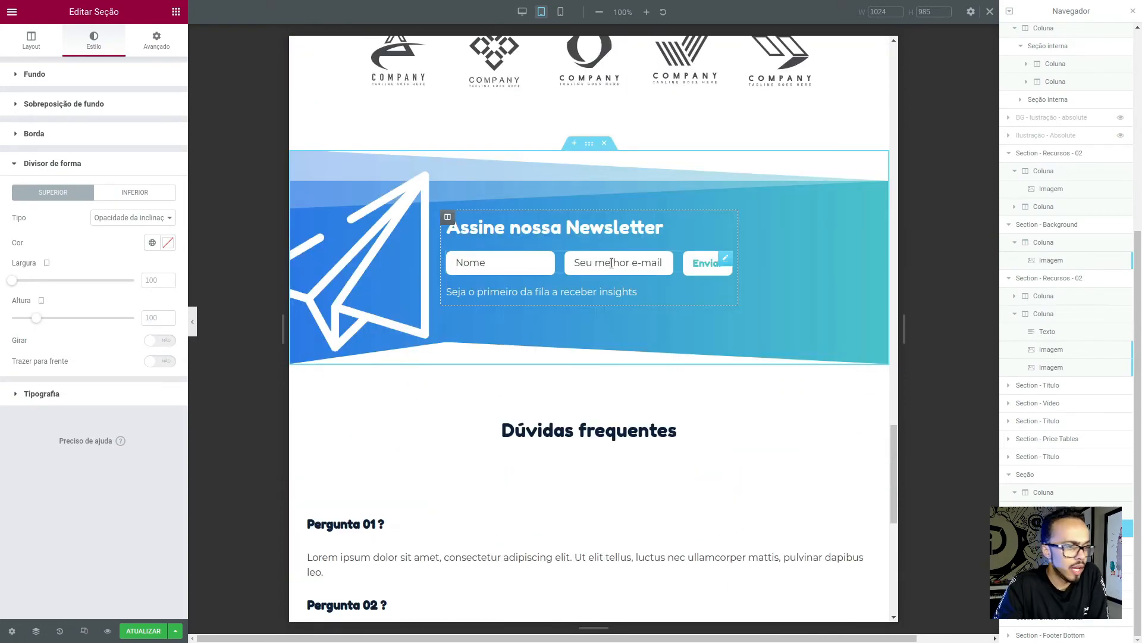
click(424, 182)
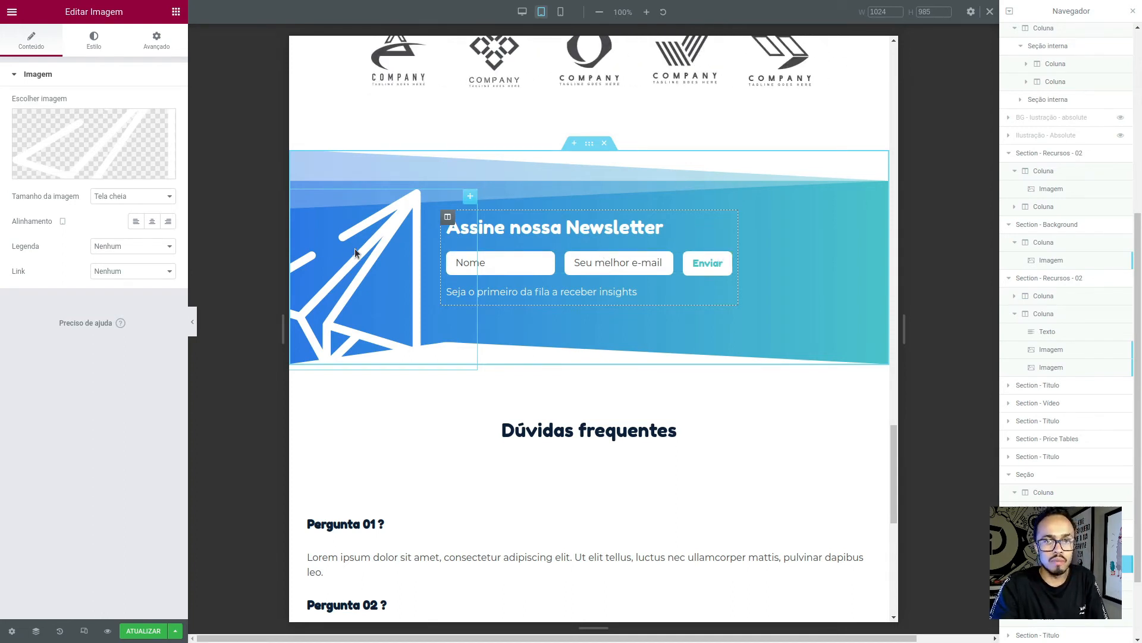
Set the tablet content width of the FAQ section with the Pergunta items to 768
scroll(640, 468, down, 5)
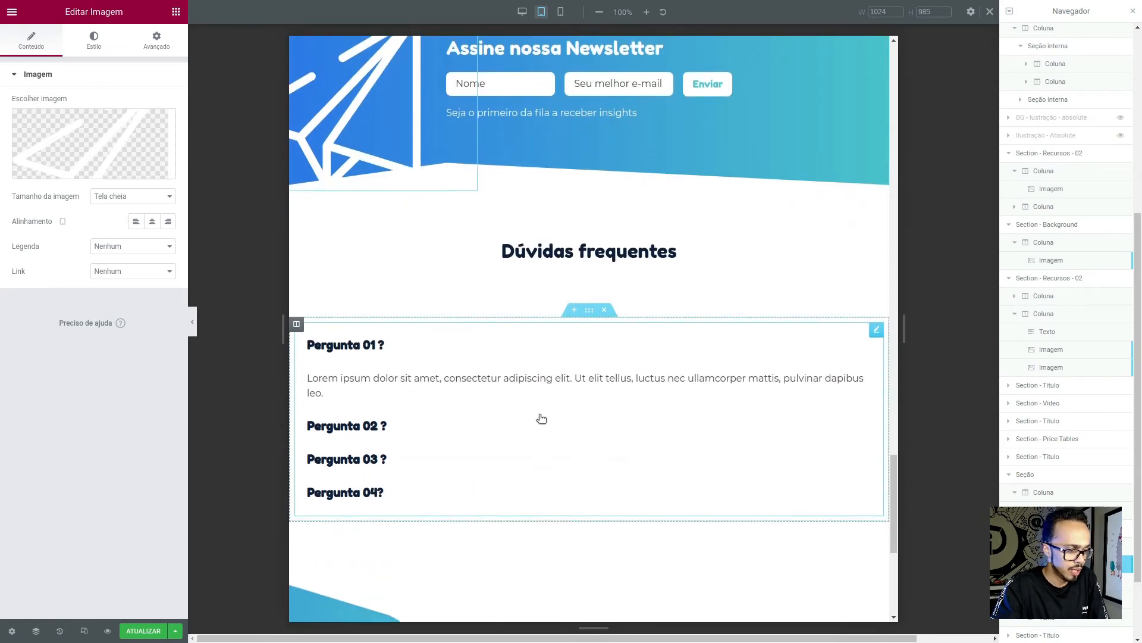
click(589, 237)
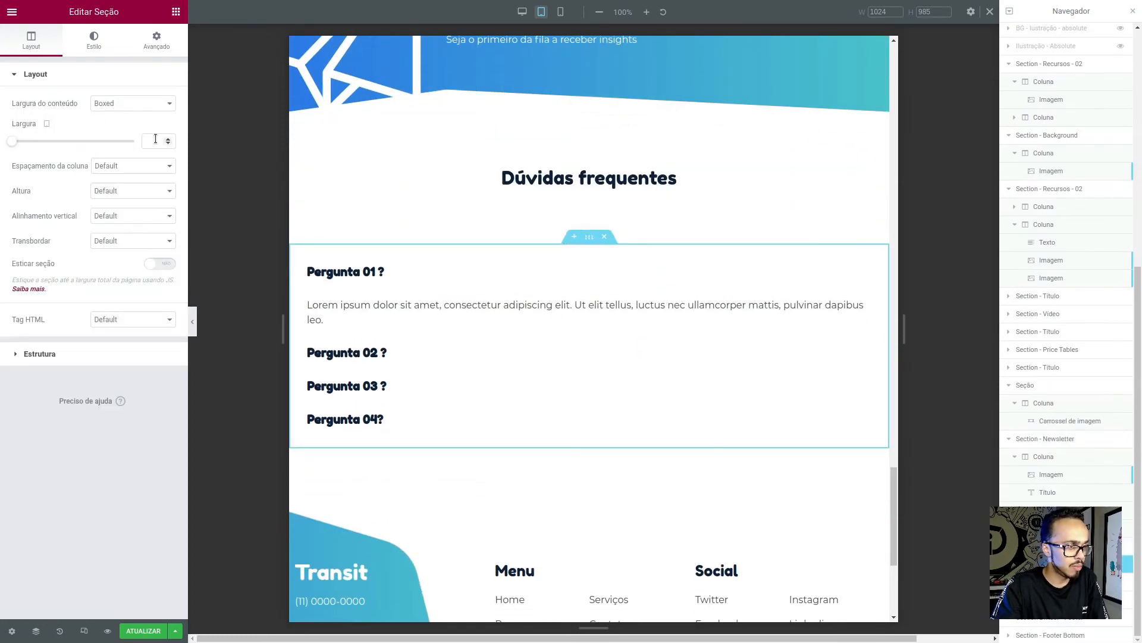
text(758)
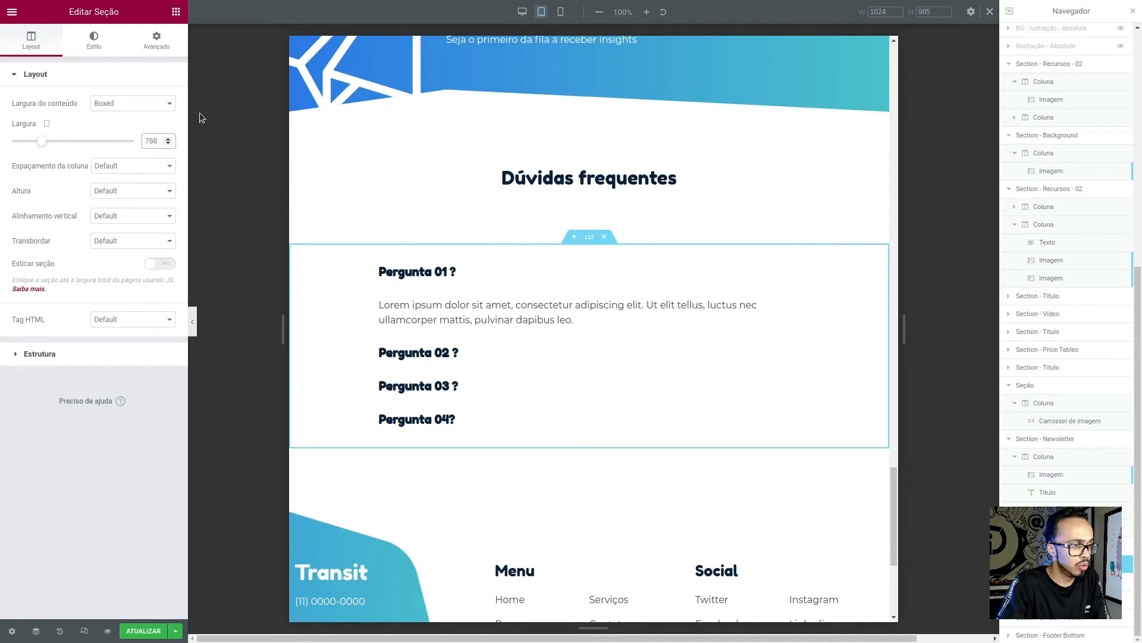
Set the tablet content width of the footer section with the Transit, Menu and Social columns to 768
scroll(538, 334, down, 5)
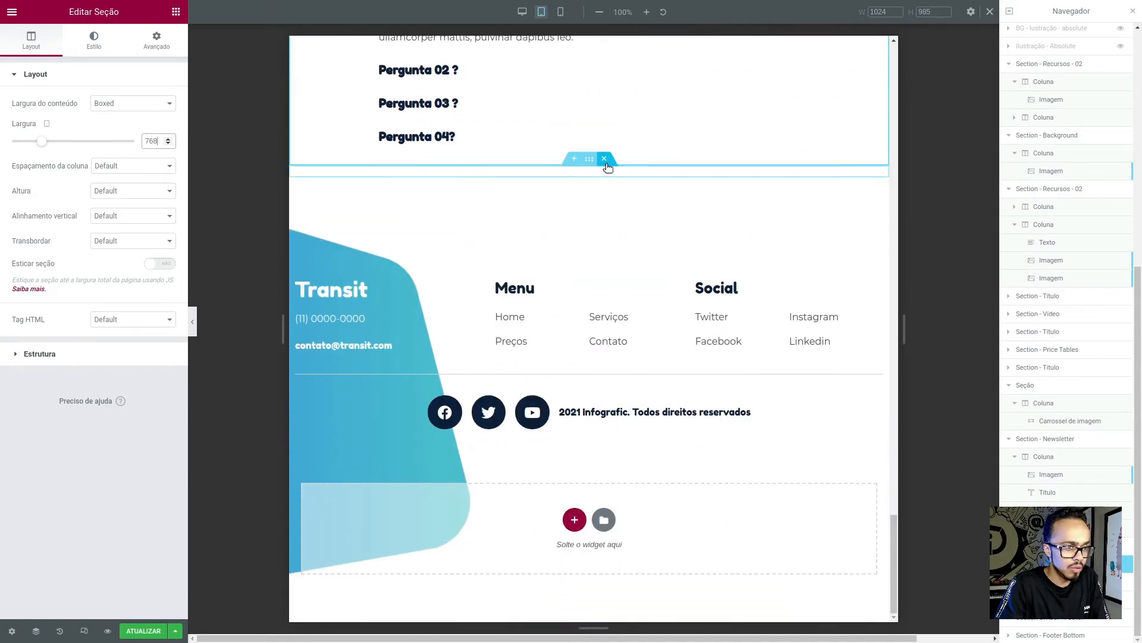
click(590, 161)
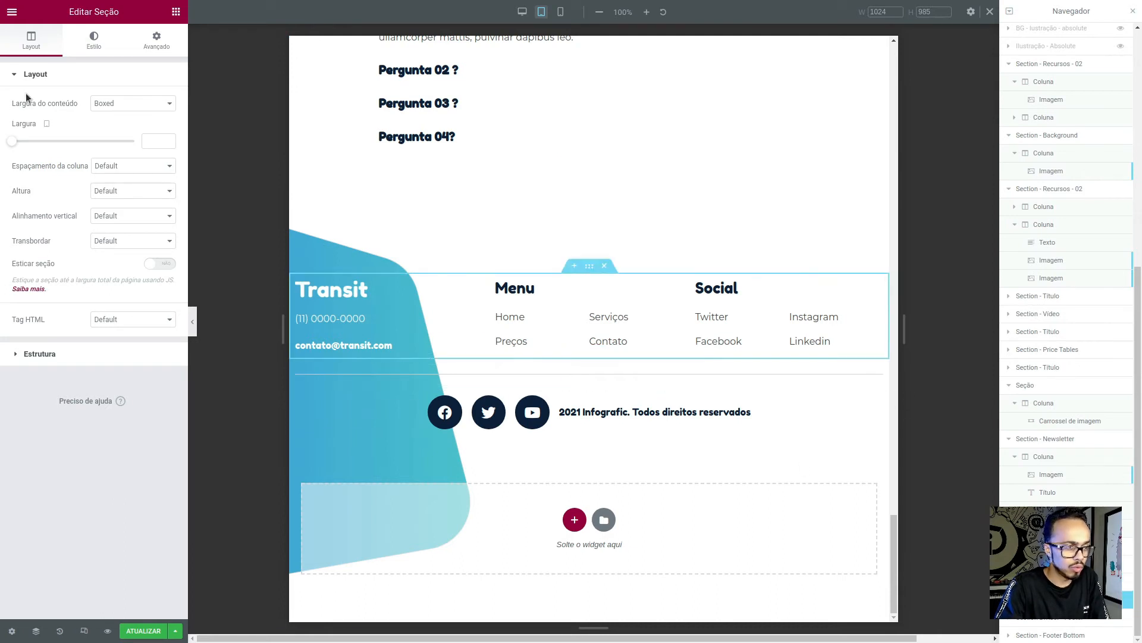
text(768)
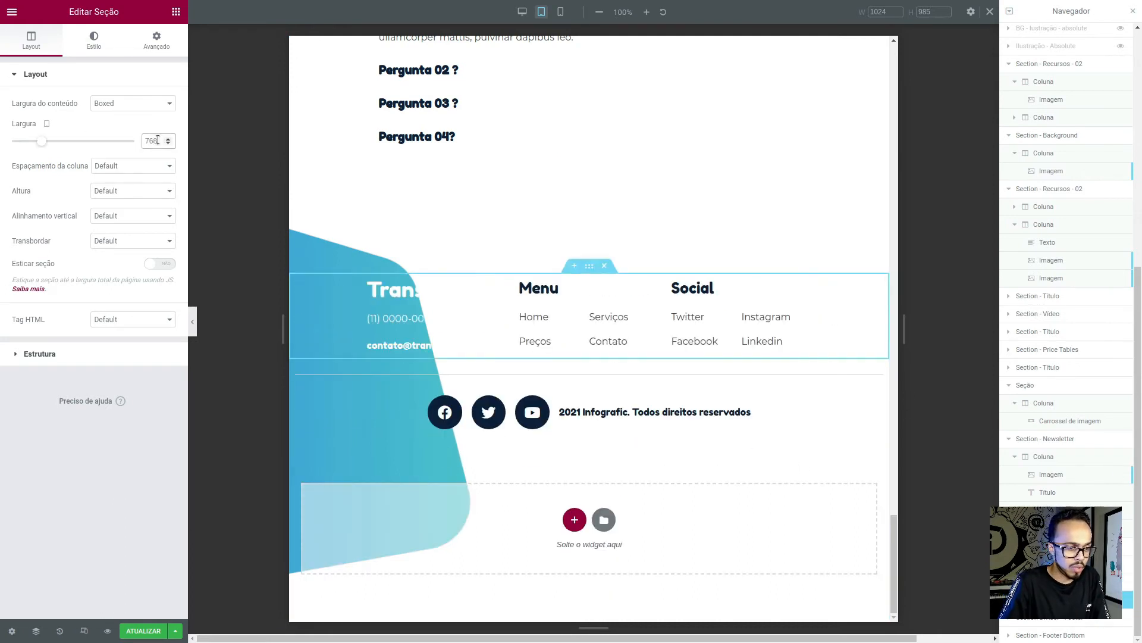
Check the footer in the Figma tablet design and set the footer divider line section's content width to 768
click(1059, 635)
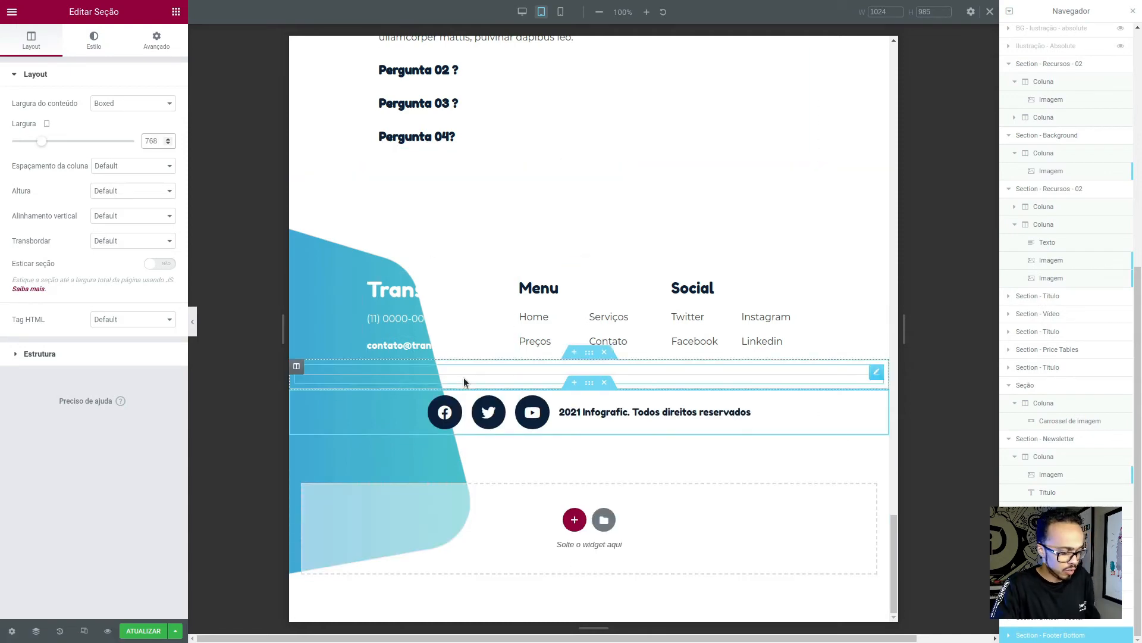
key(alt+Tab)
scroll(655, 506, down, 10)
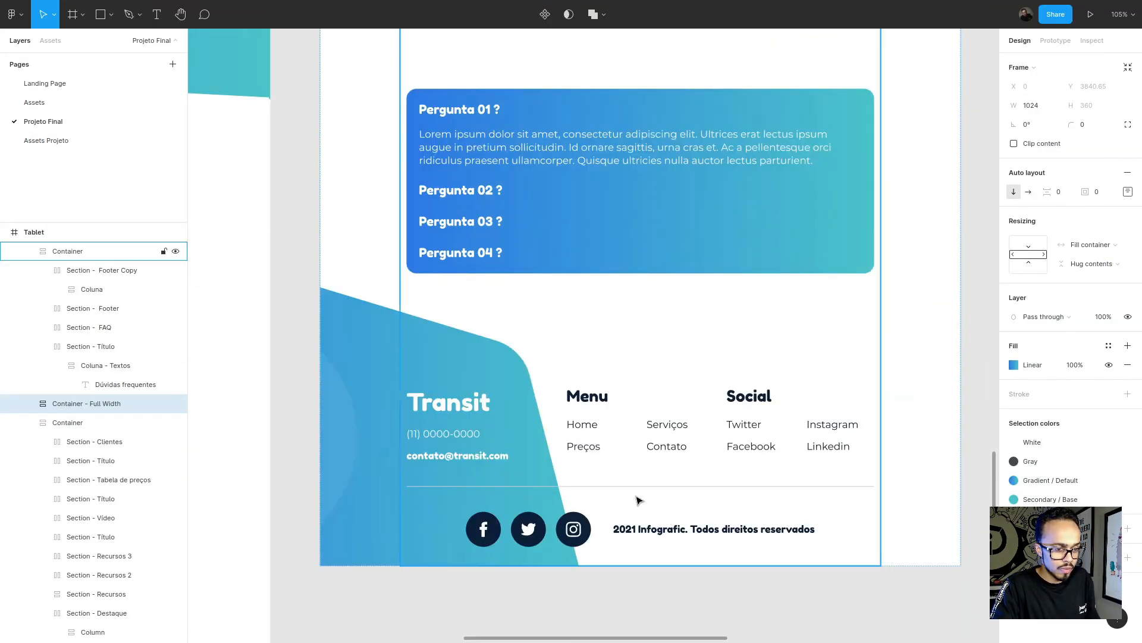
key(alt+Tab)
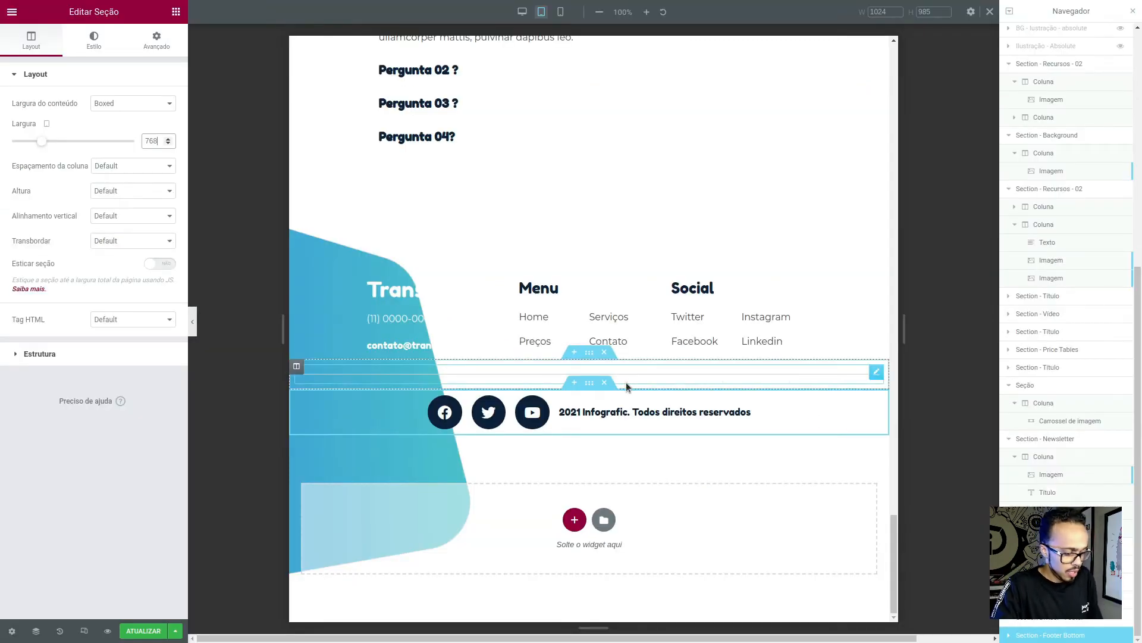
key(alt+Tab)
key(alt+Tab)
click(581, 370)
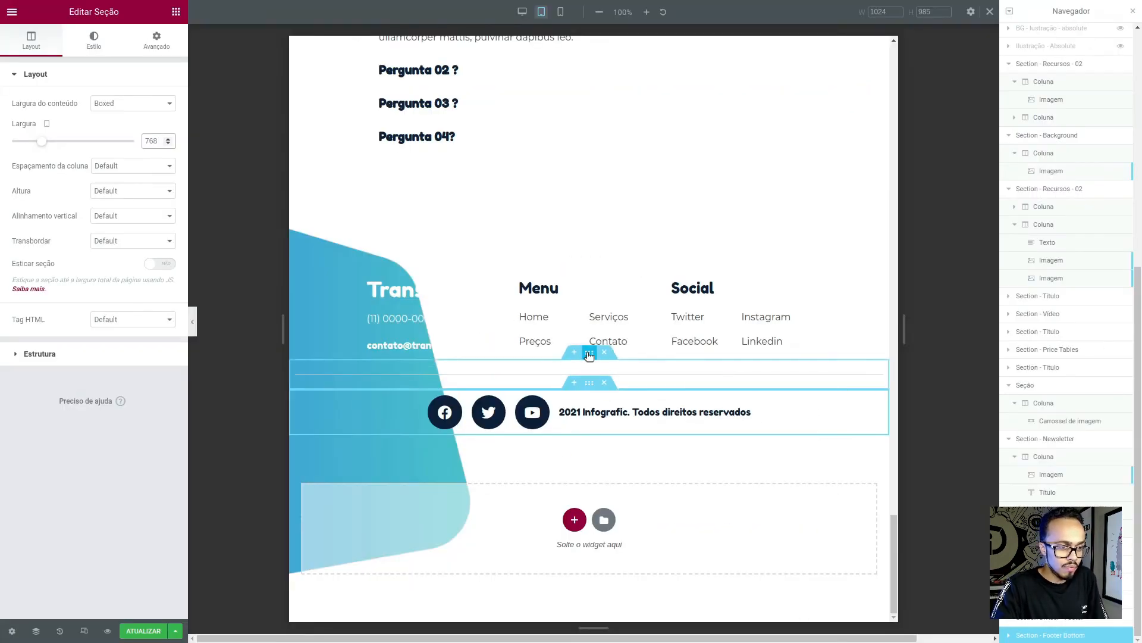
text(760)
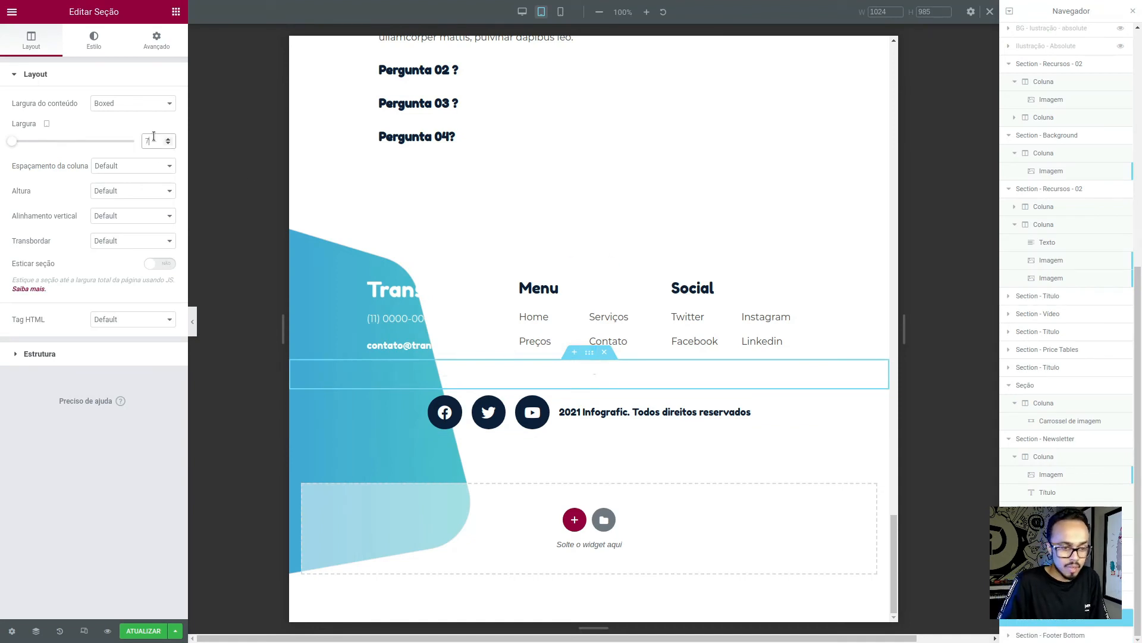
Shift the footer's blue background shape rightward until it covers the Transit contact details as in the Figma design, and preview the result
click(194, 323)
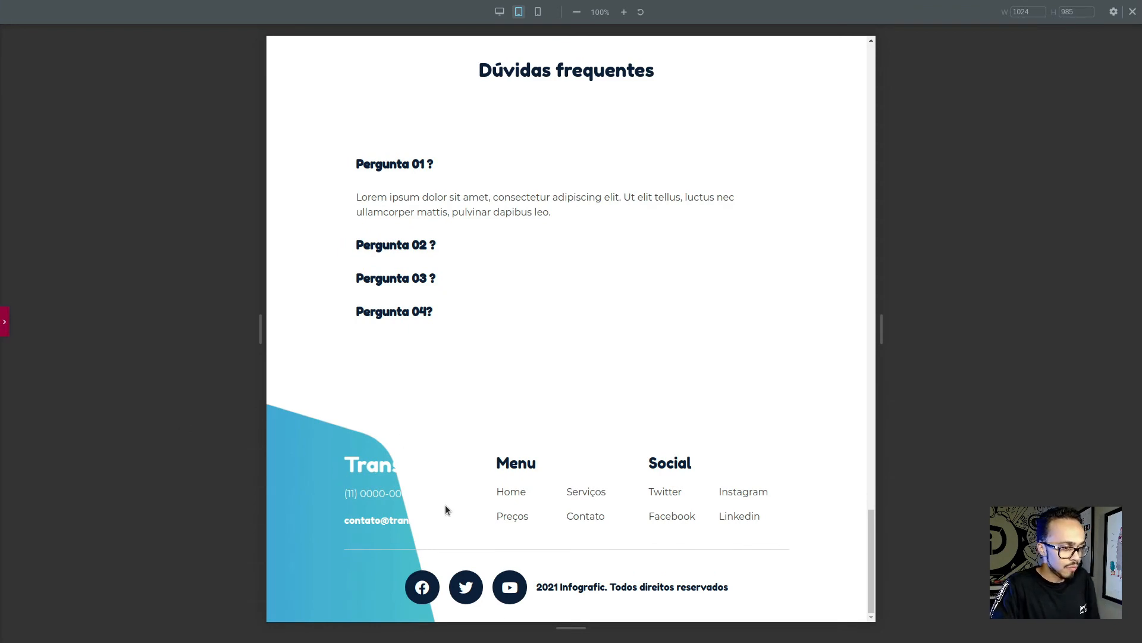
key(ctrl+p)
click(339, 464)
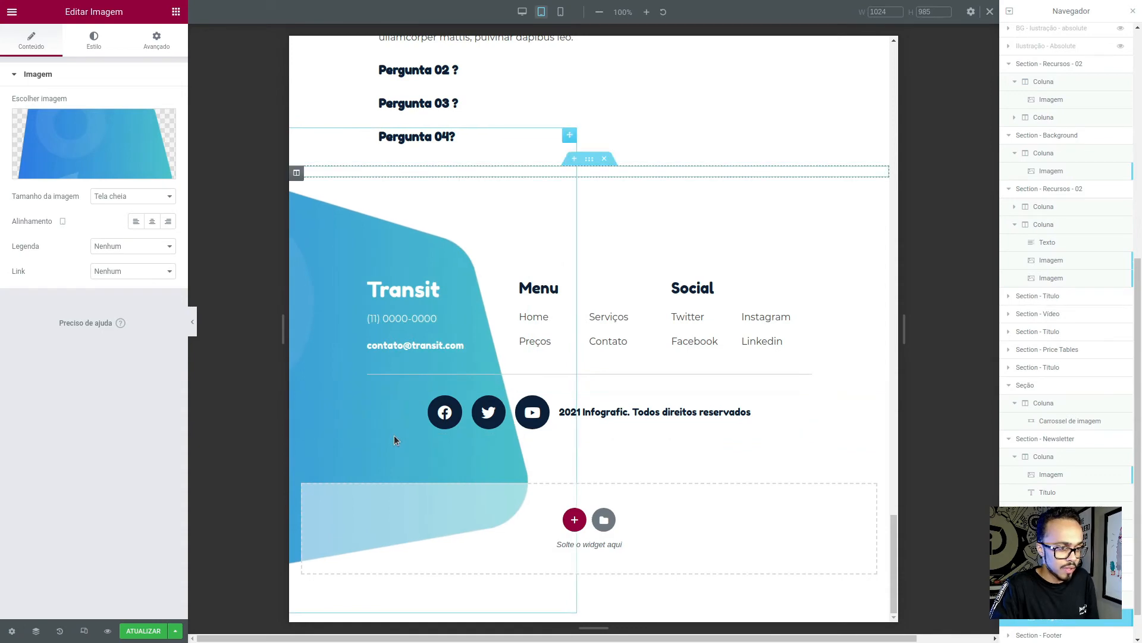
key(alt+Tab)
key(alt+Tab)
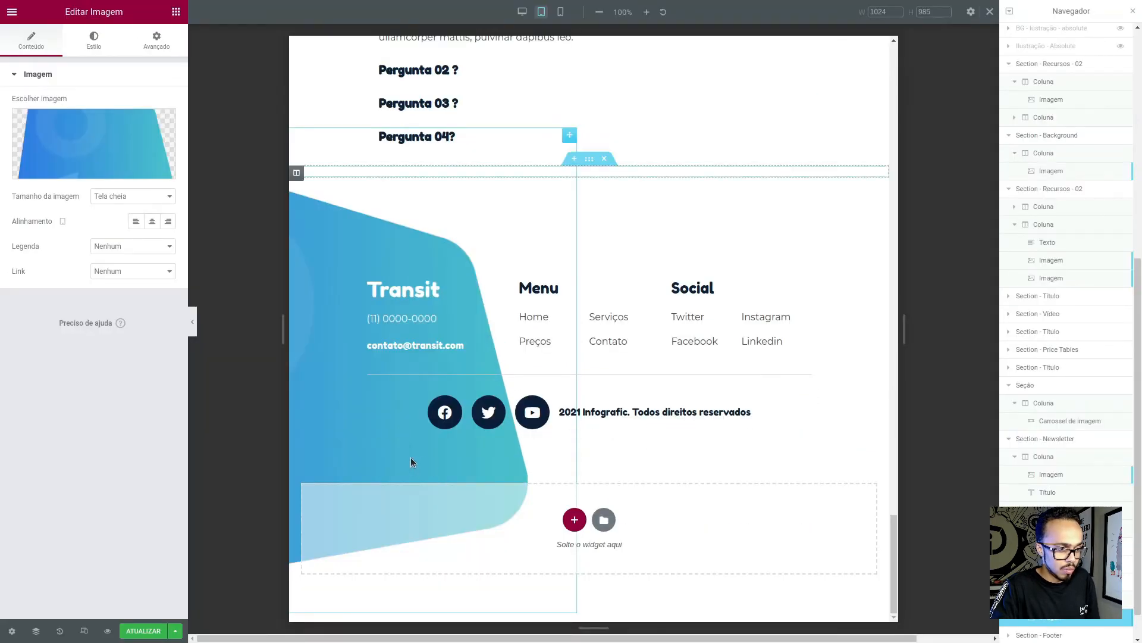
key(alt+Tab)
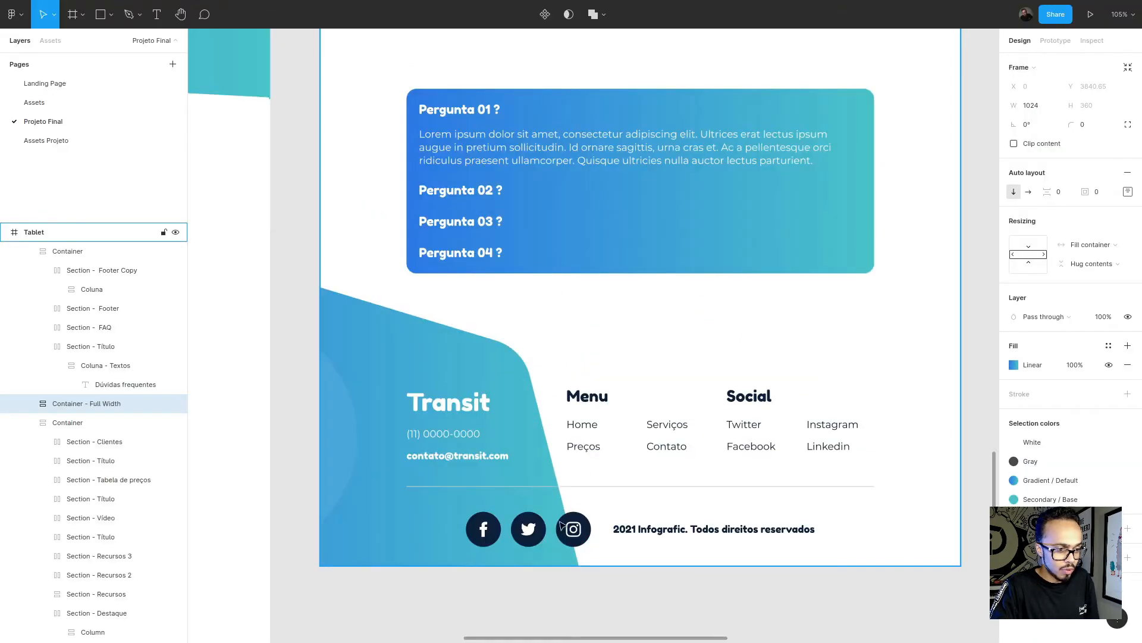
key(alt+Tab)
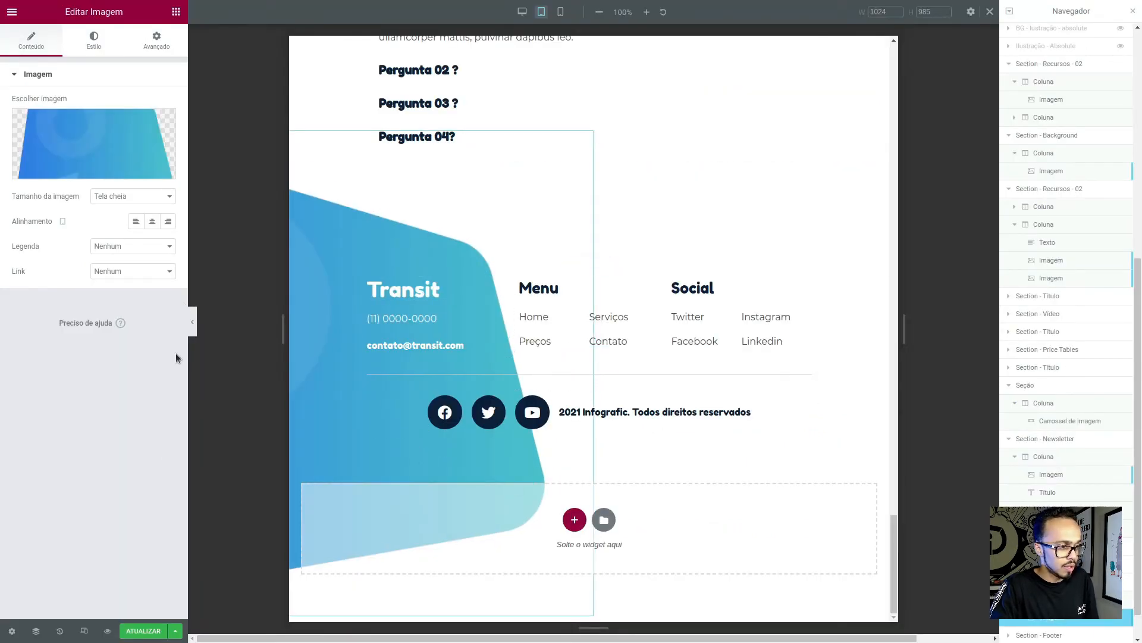
click(192, 324)
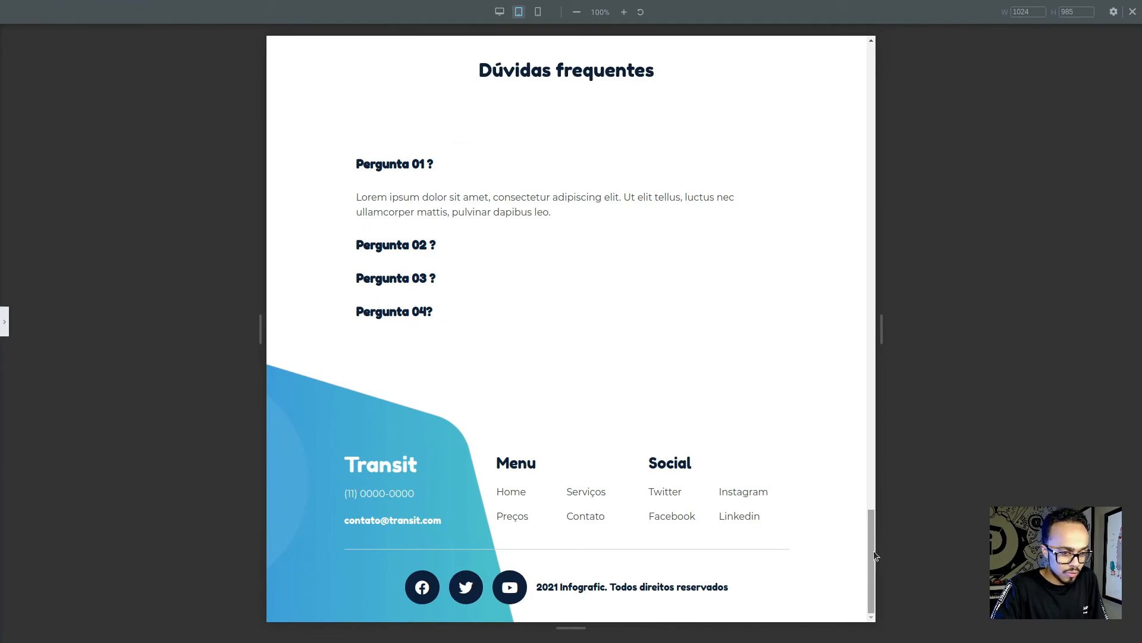
Review the tablet page from the top and hide the infographic illustration image of Section - Recursos - 02 on desktop
drag(874, 555, 856, 64)
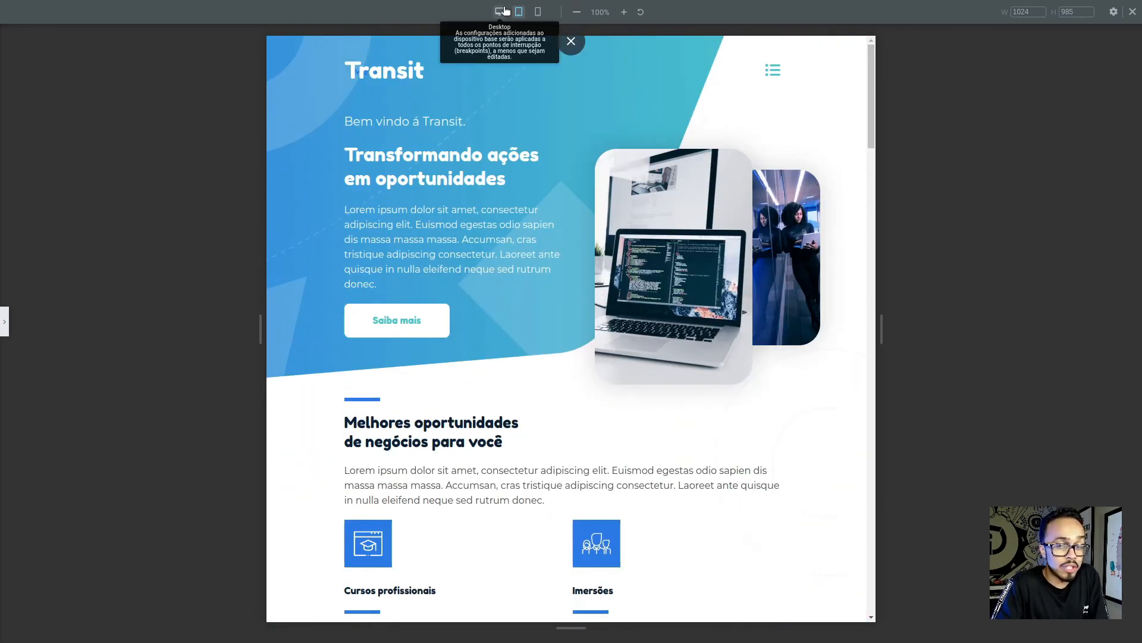
scroll(606, 410, down, 9)
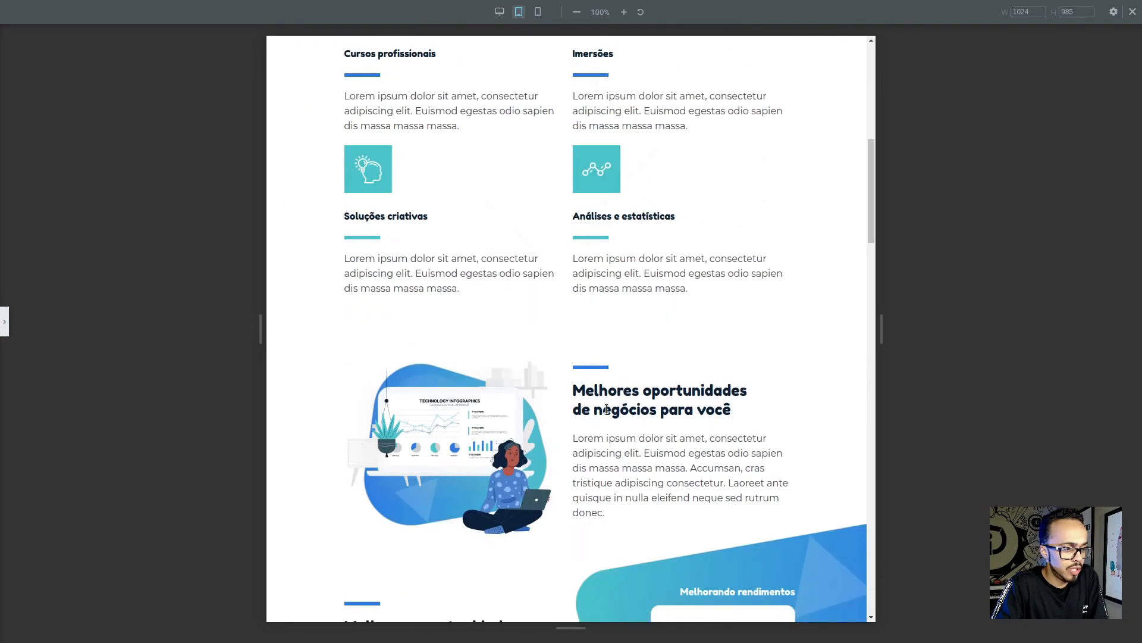
scroll(606, 410, down, 2)
click(4, 321)
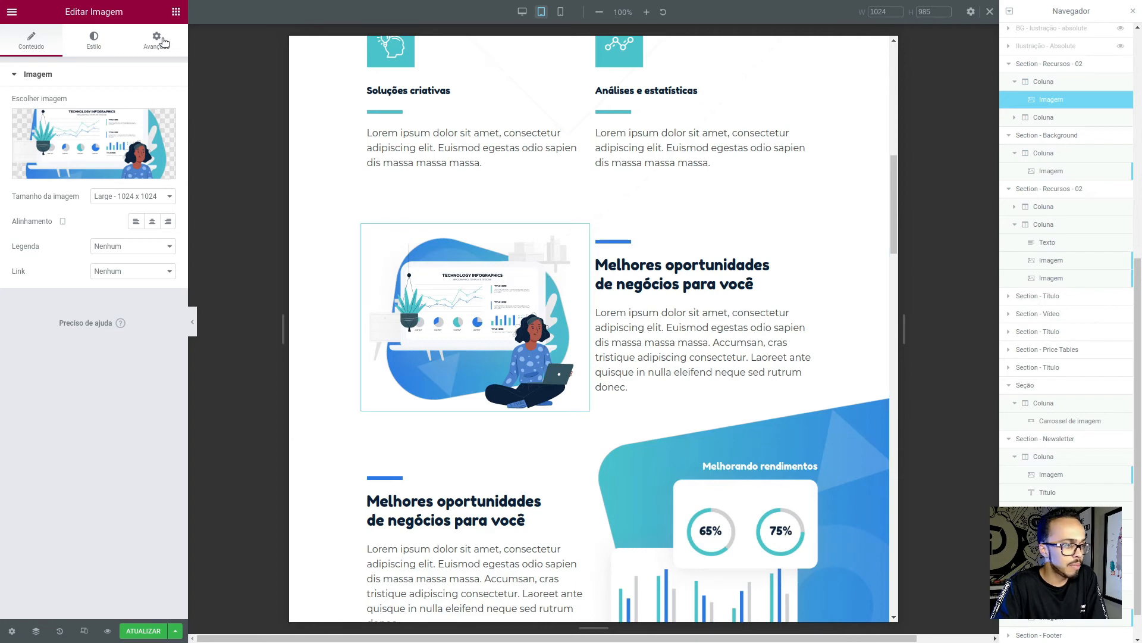
click(157, 40)
click(91, 440)
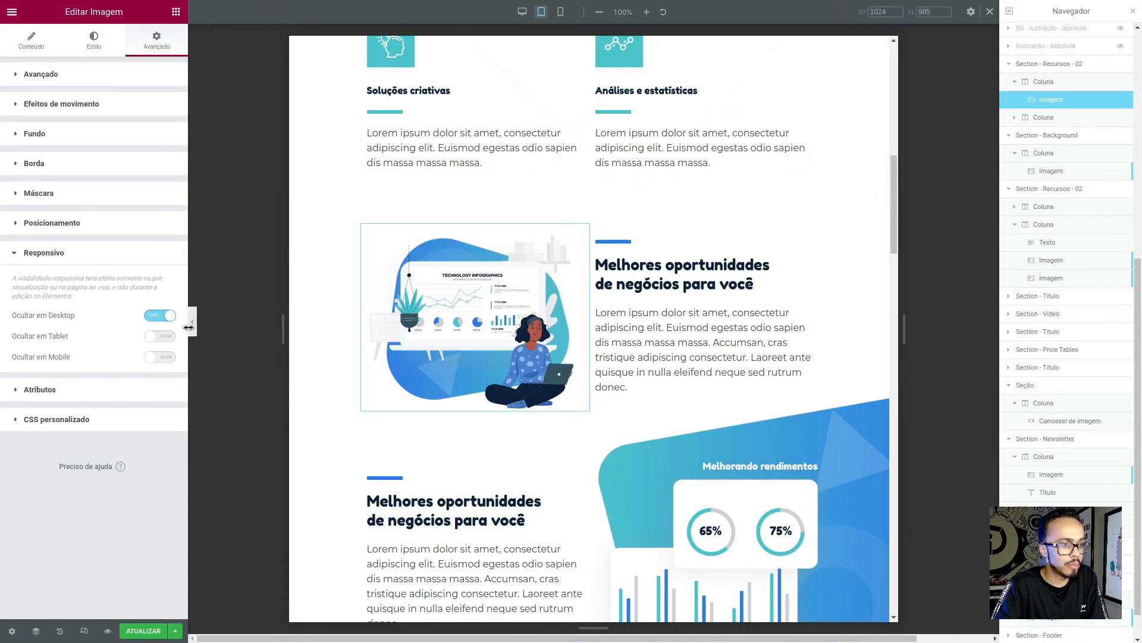
Preview the page in the desktop layout and examine its sections after the tablet changes
click(191, 322)
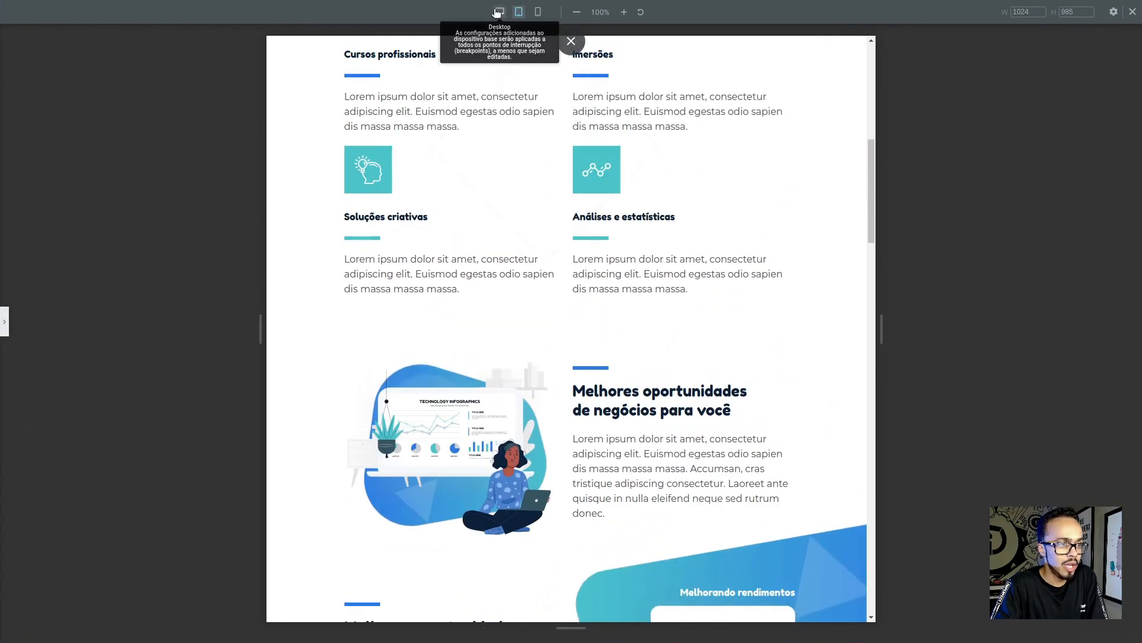
click(499, 12)
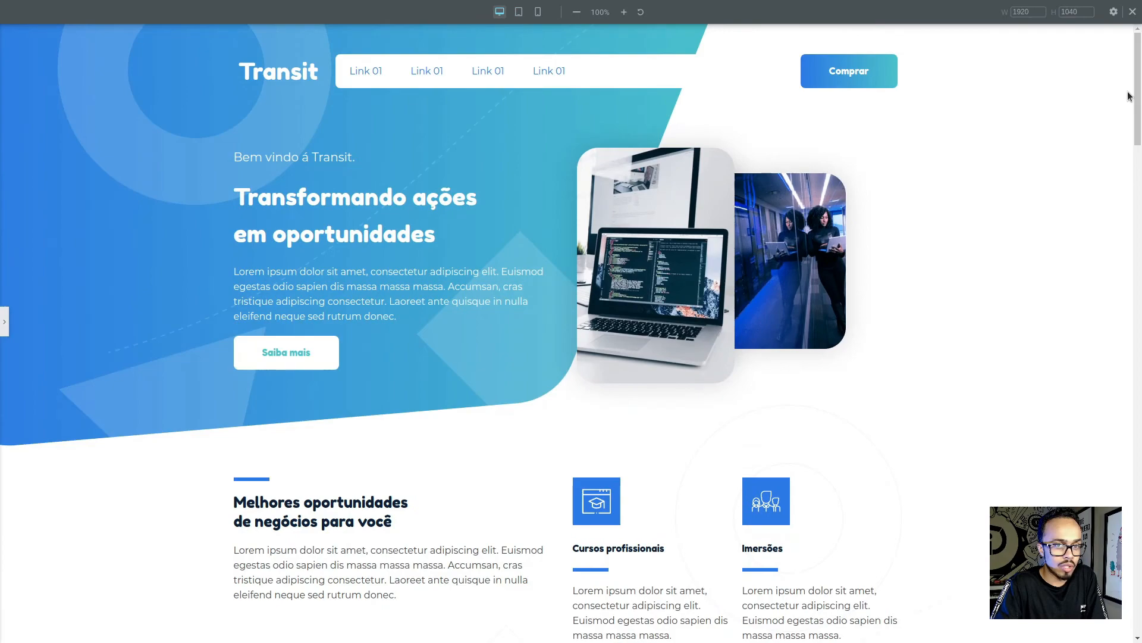
drag(1138, 65, 1107, 26)
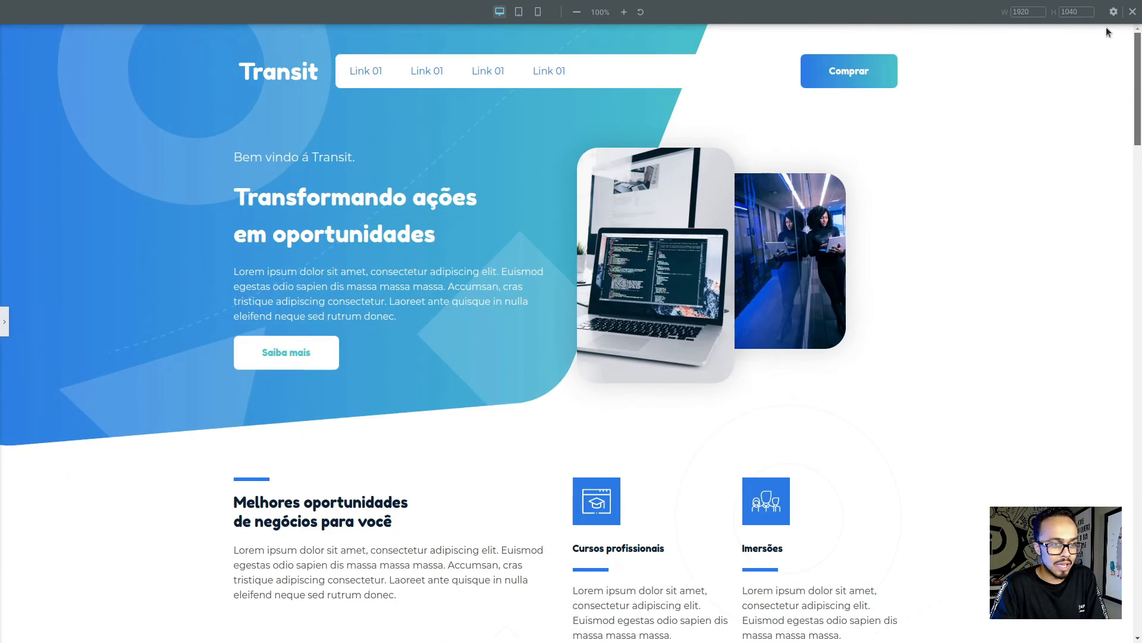
Preview the page in the tablet layout, testing the header menu by expanding and collapsing its links, and review the first sections
click(518, 12)
scroll(793, 109, down, 9)
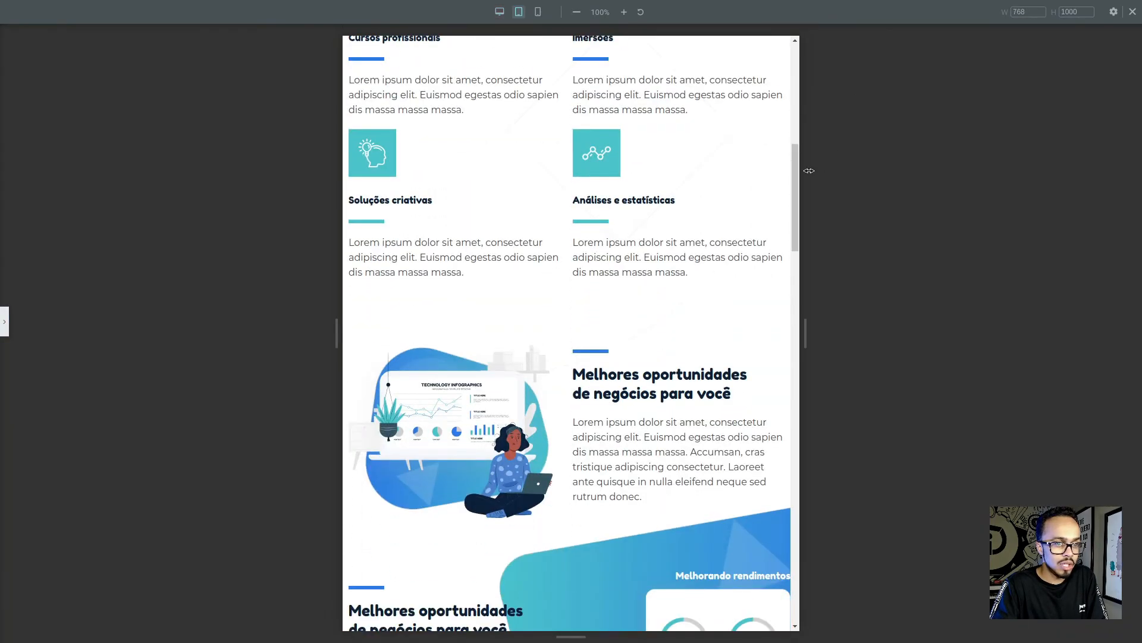
drag(796, 179, 829, 45)
click(768, 71)
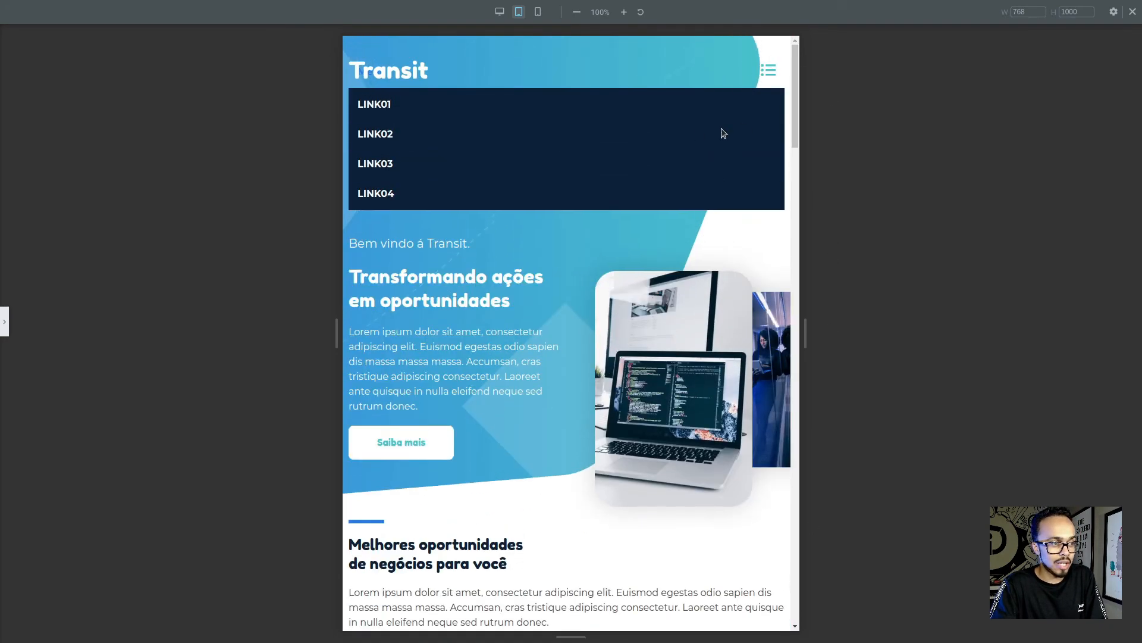
click(772, 71)
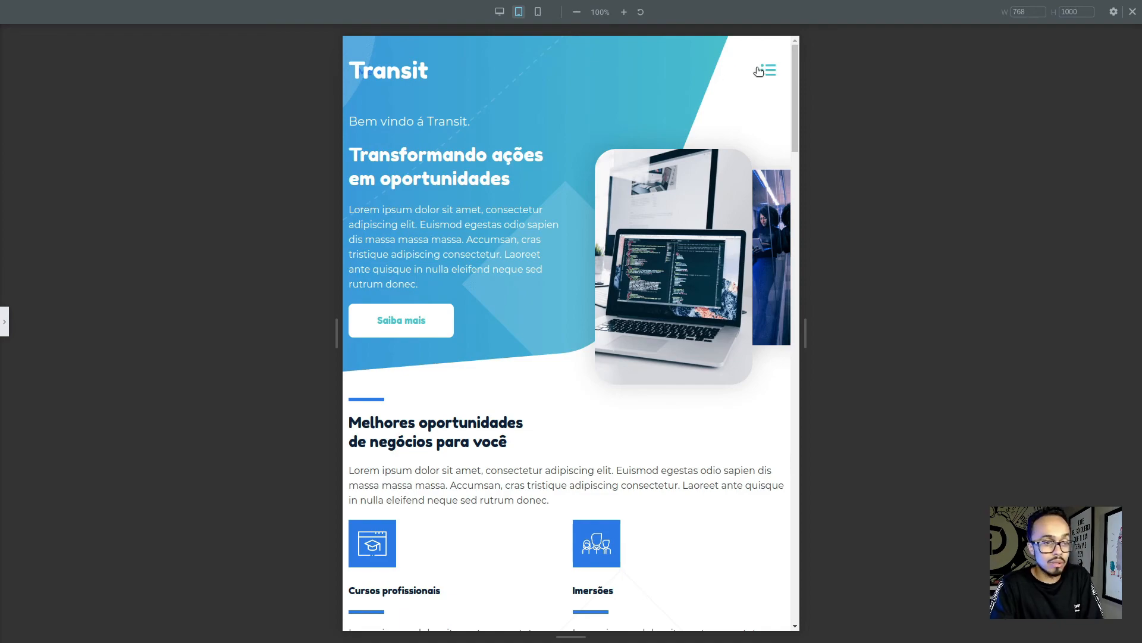
scroll(792, 167, down, 3)
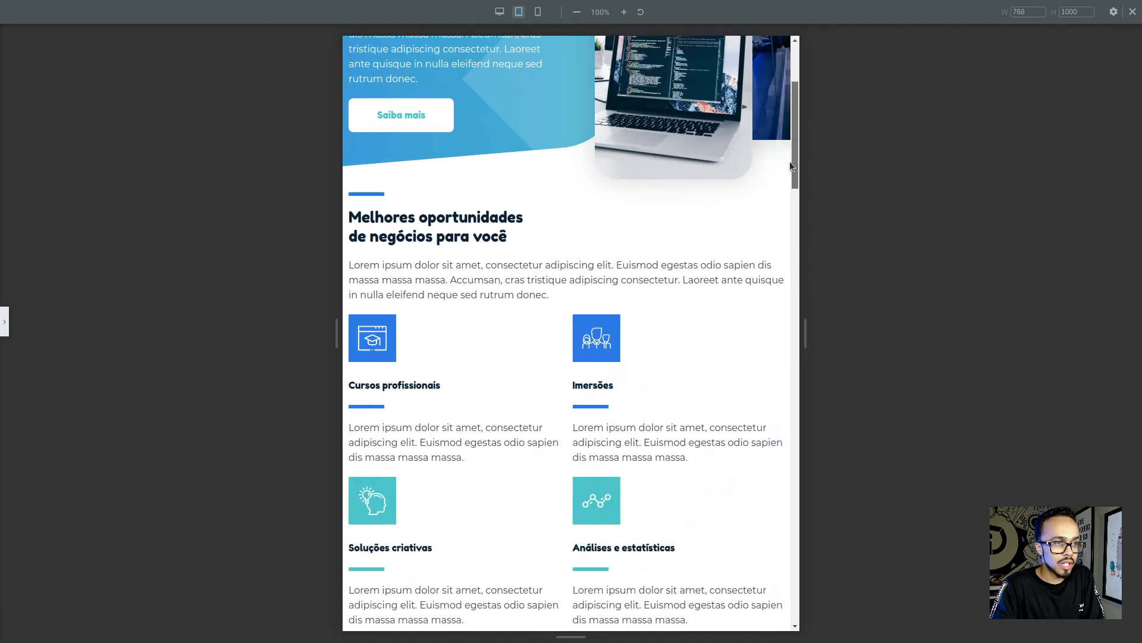
drag(792, 167, 761, 21)
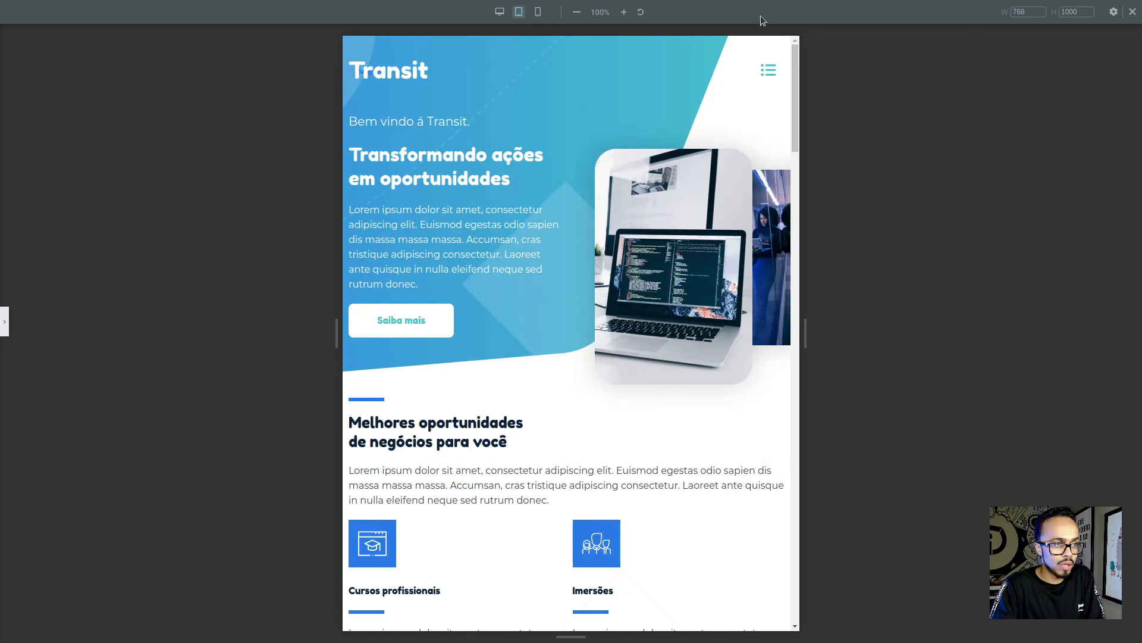
Set the tablet preview width to 1024 and examine the page from the header down to the charts section
mouse_move(745, 99)
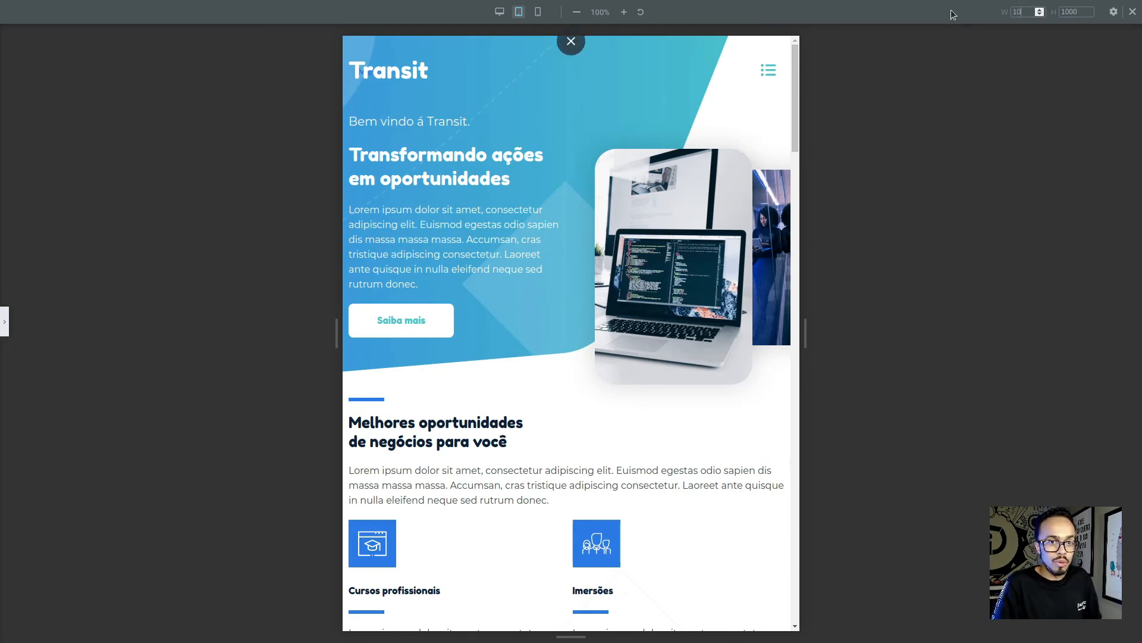
text(1024)
key(Return)
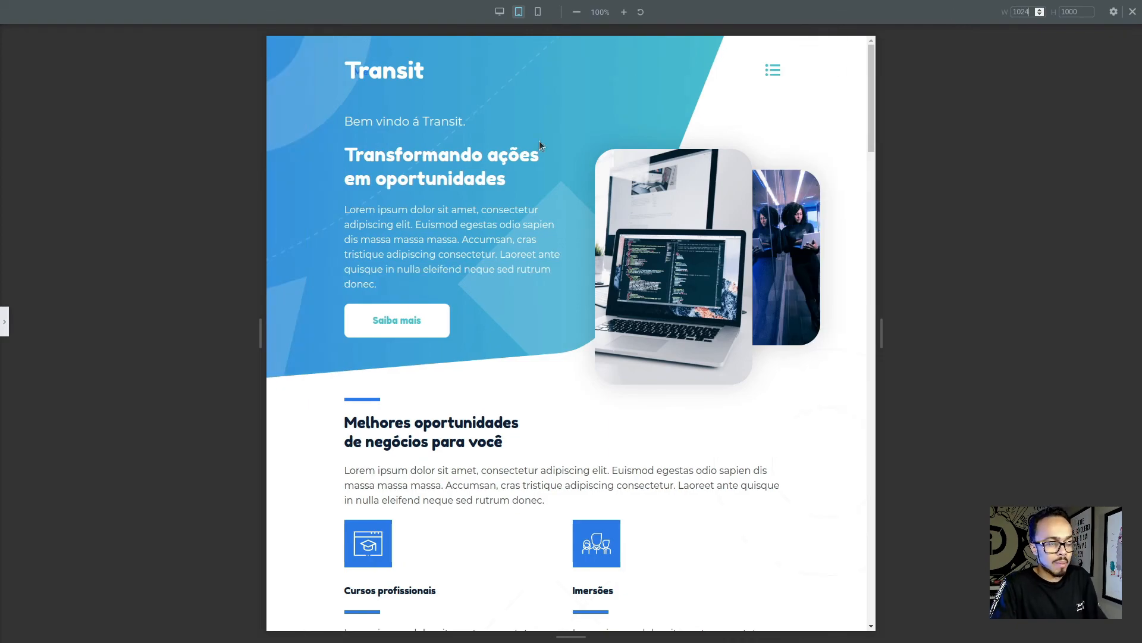
drag(869, 200, 875, 54)
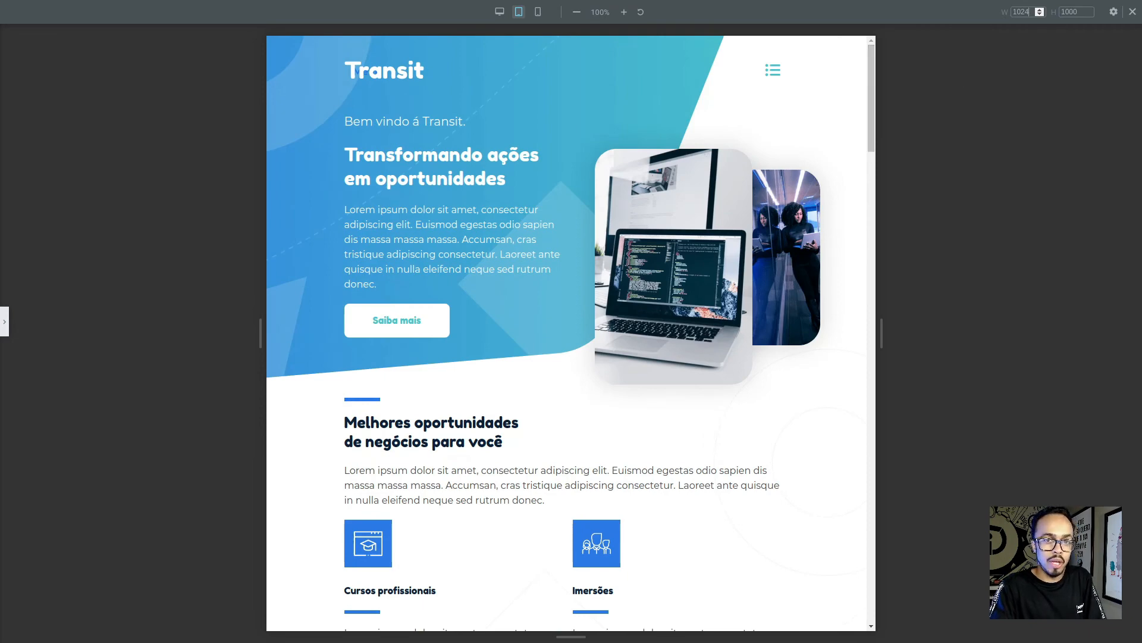
scroll(571, 328, down, 10)
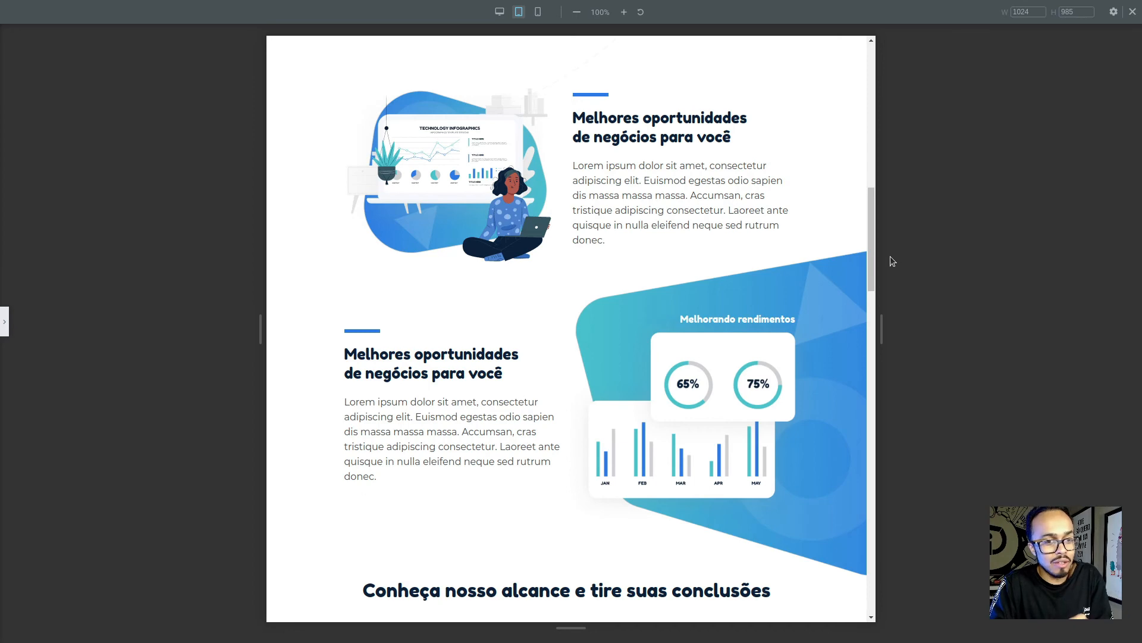
drag(874, 254, 873, 269)
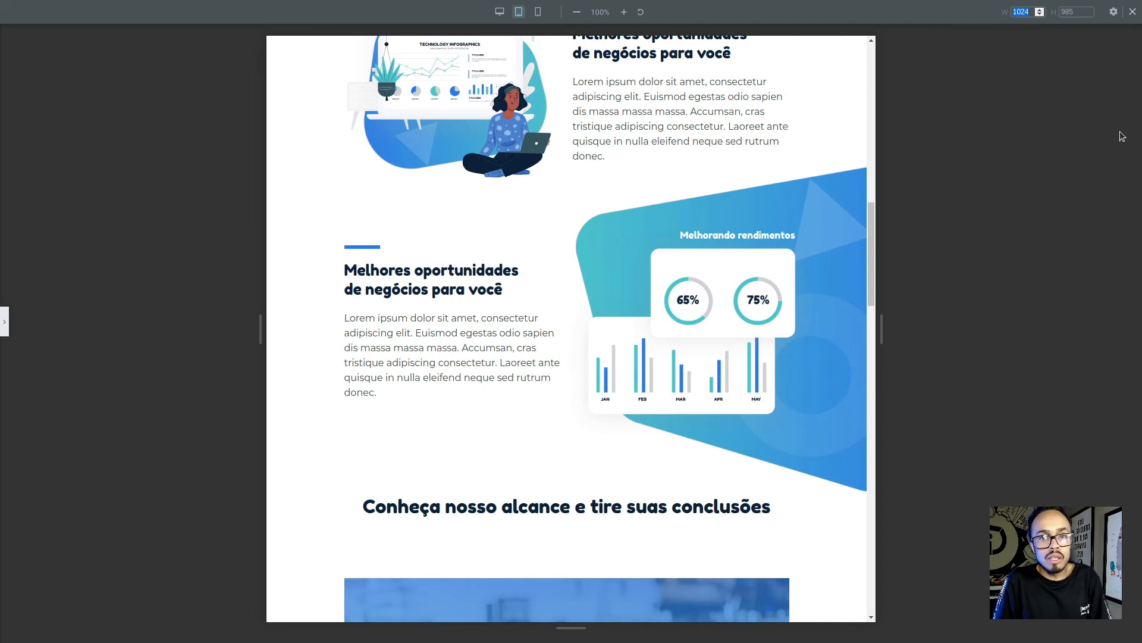
Compare the blue background shape behind the charts at preview widths of 768 and 1024
text(8)
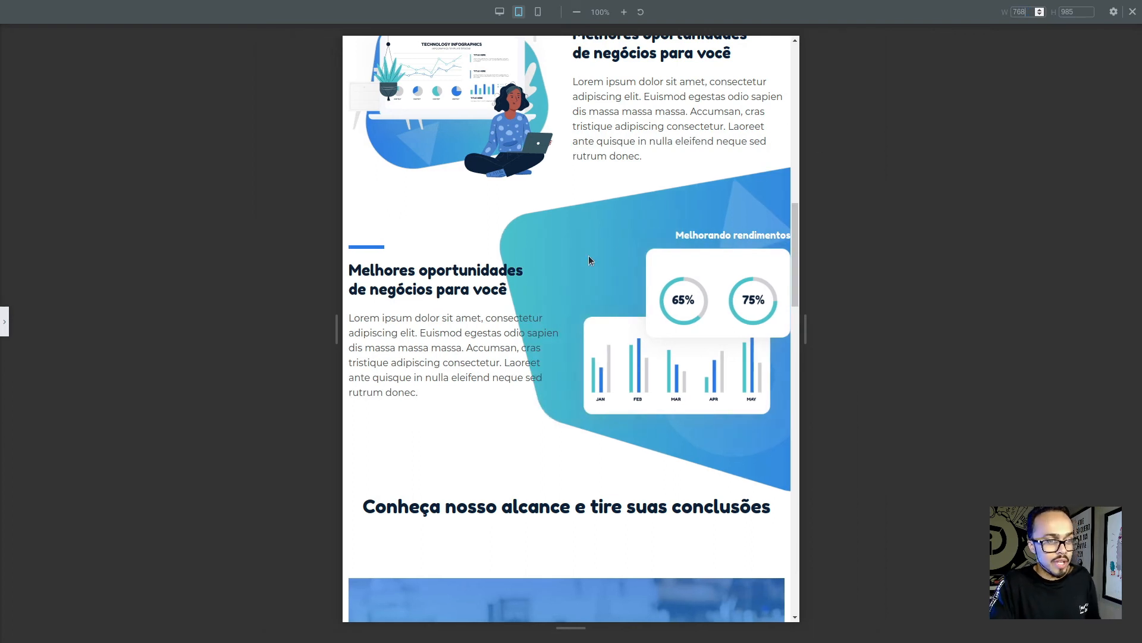
drag(1034, 12, 973, 6)
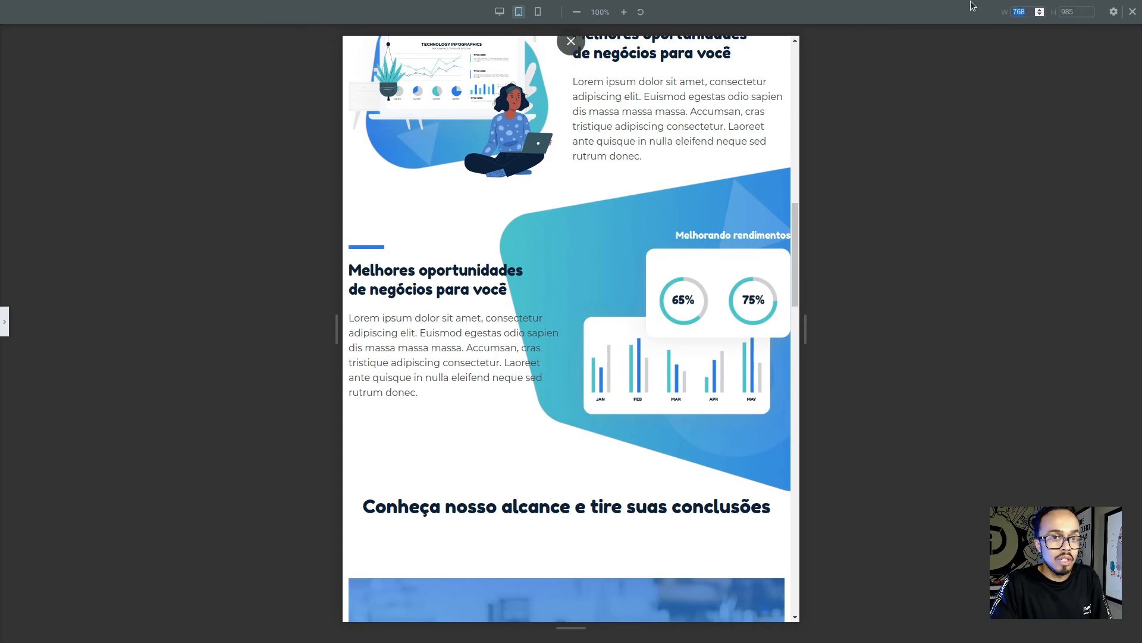
text(1024)
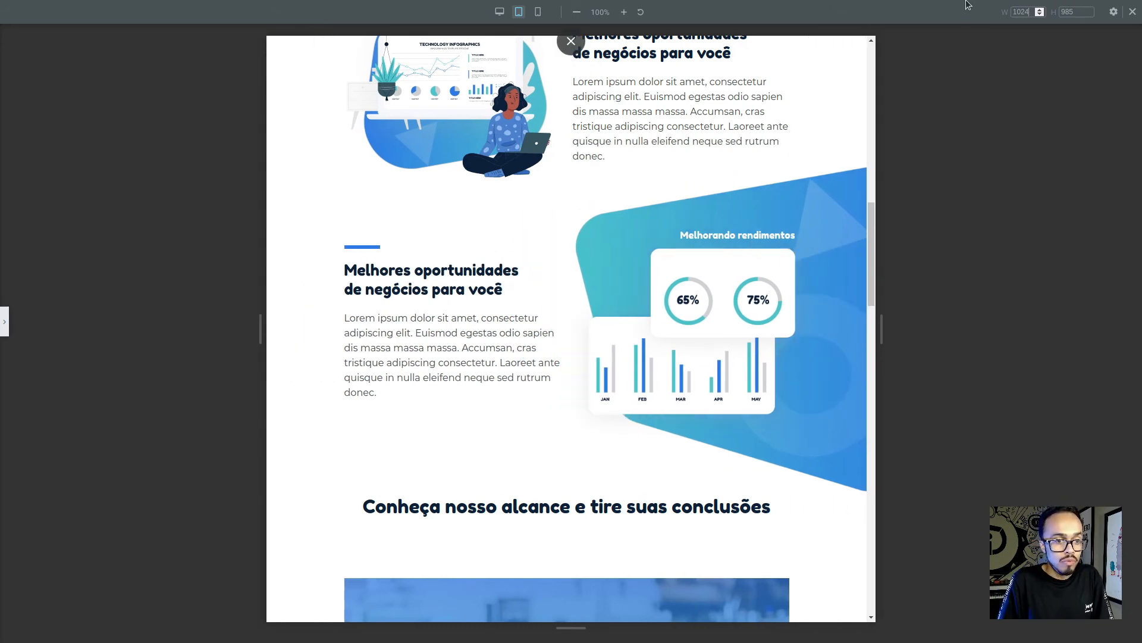
Set Section - Background's content width to 768 and shift its blue shape rightward past the page edge, clear of the neighbouring text
click(4, 321)
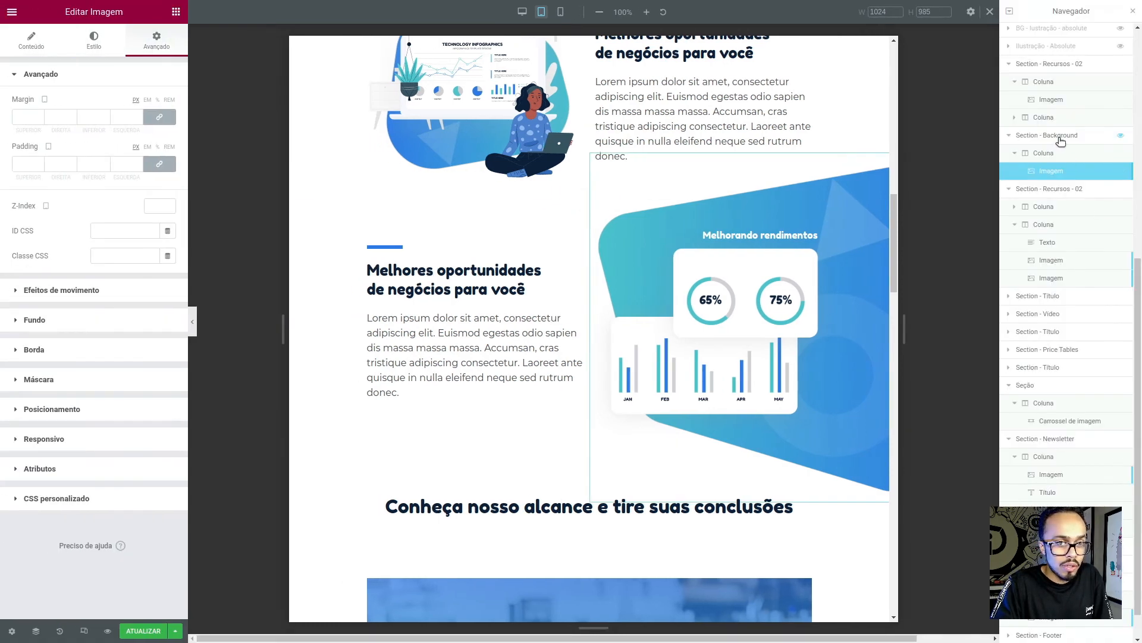
click(1061, 138)
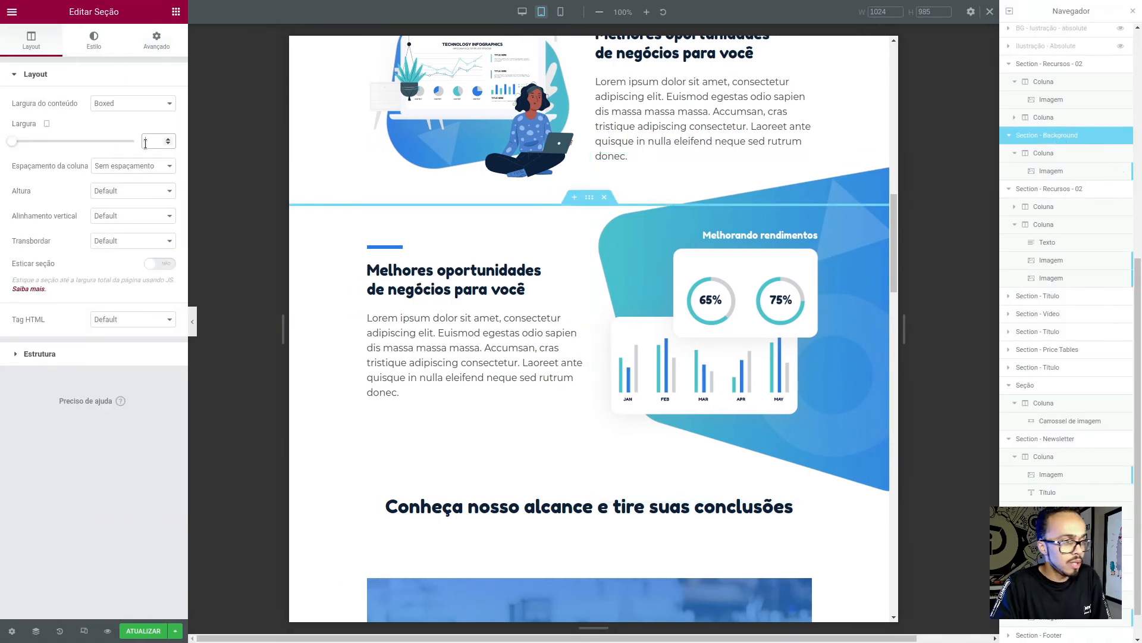
text(768)
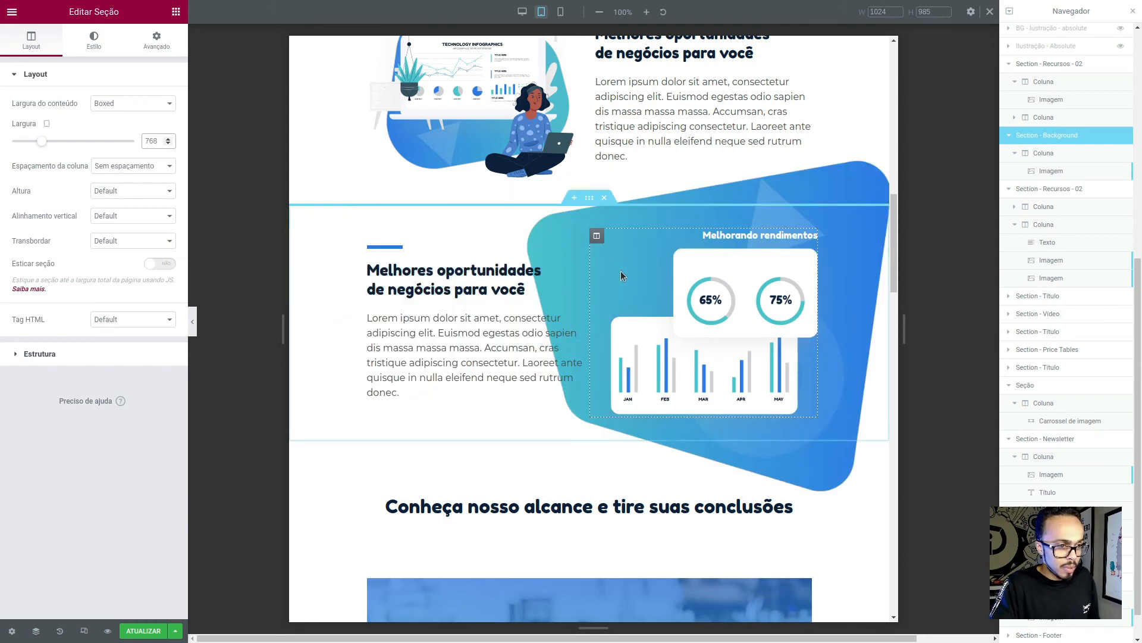
click(839, 194)
drag(874, 192, 894, 186)
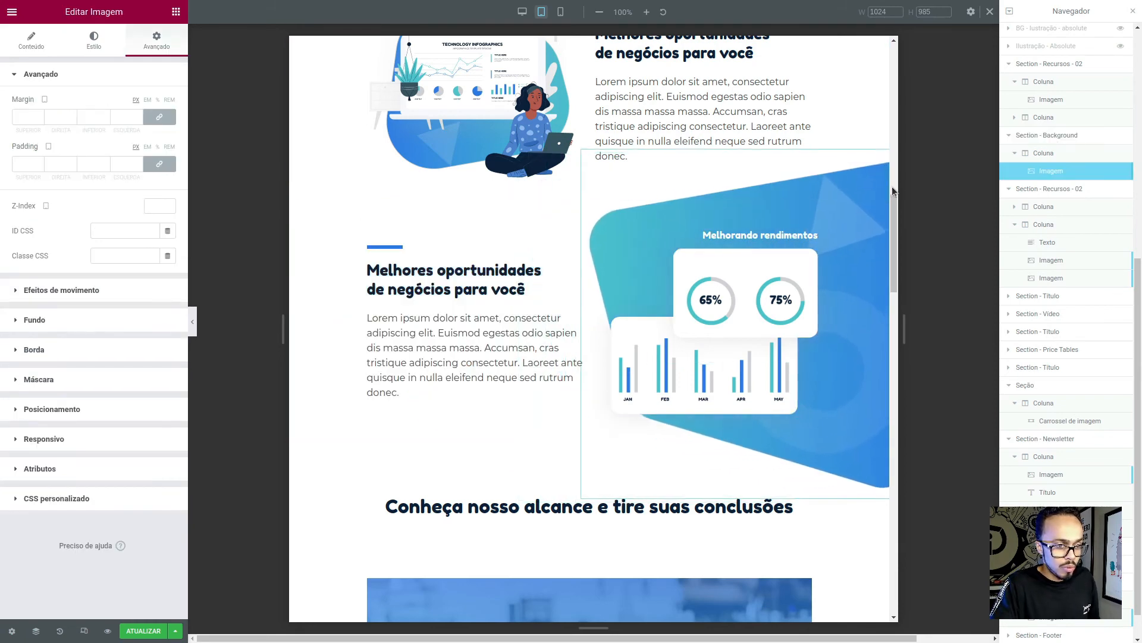
Collapse all expanded sections in the page structure navigator
click(175, 12)
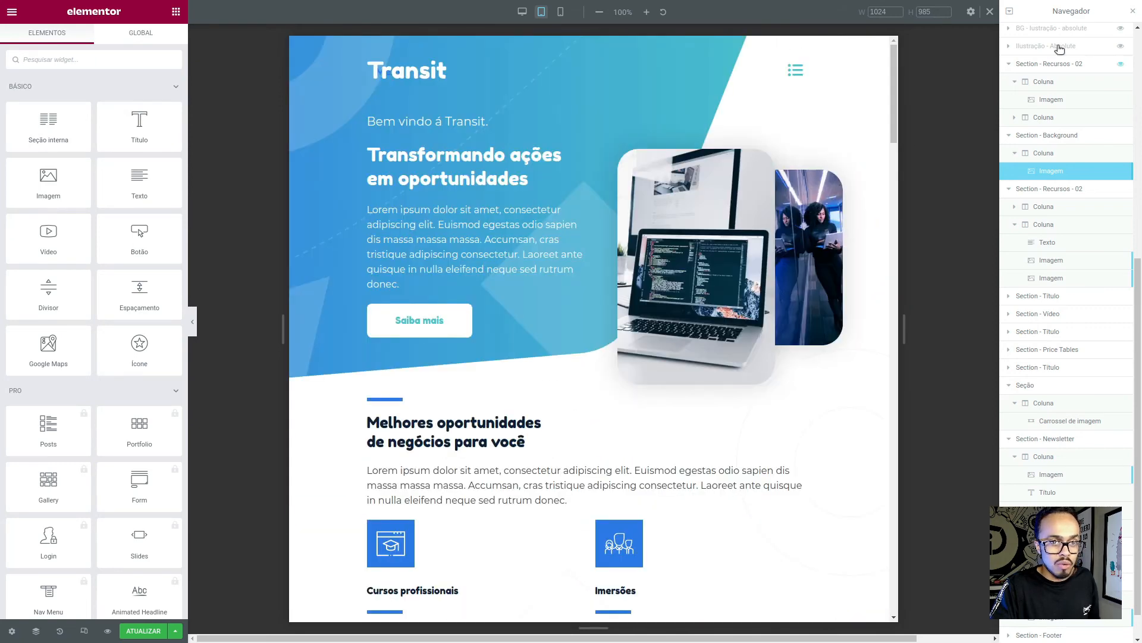
click(1060, 50)
scroll(1054, 36, up, 5)
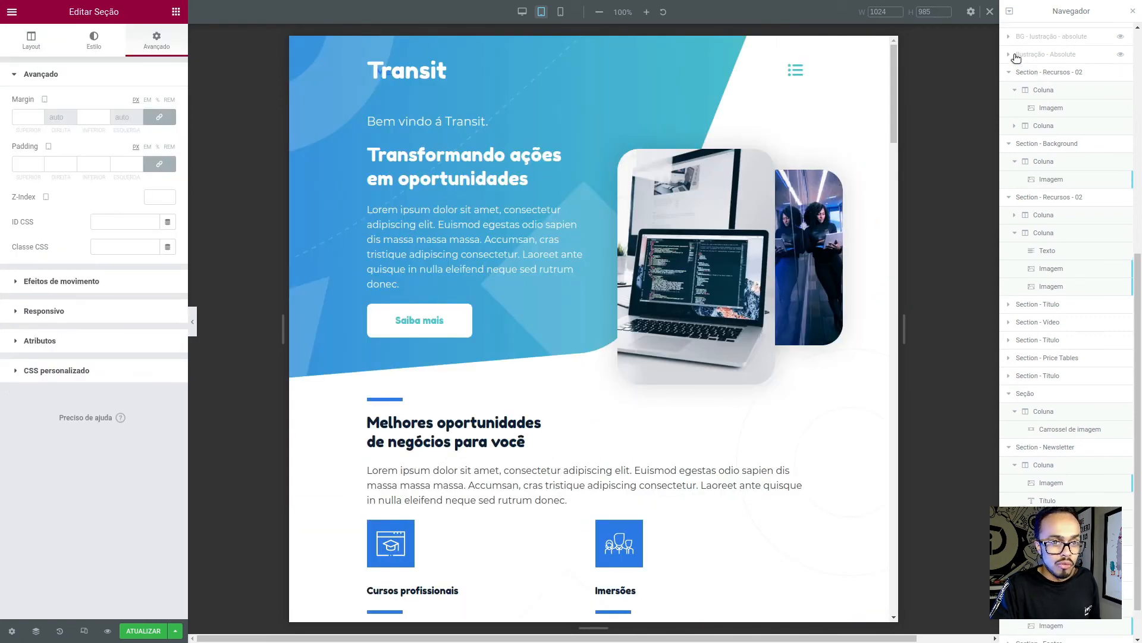
click(1011, 13)
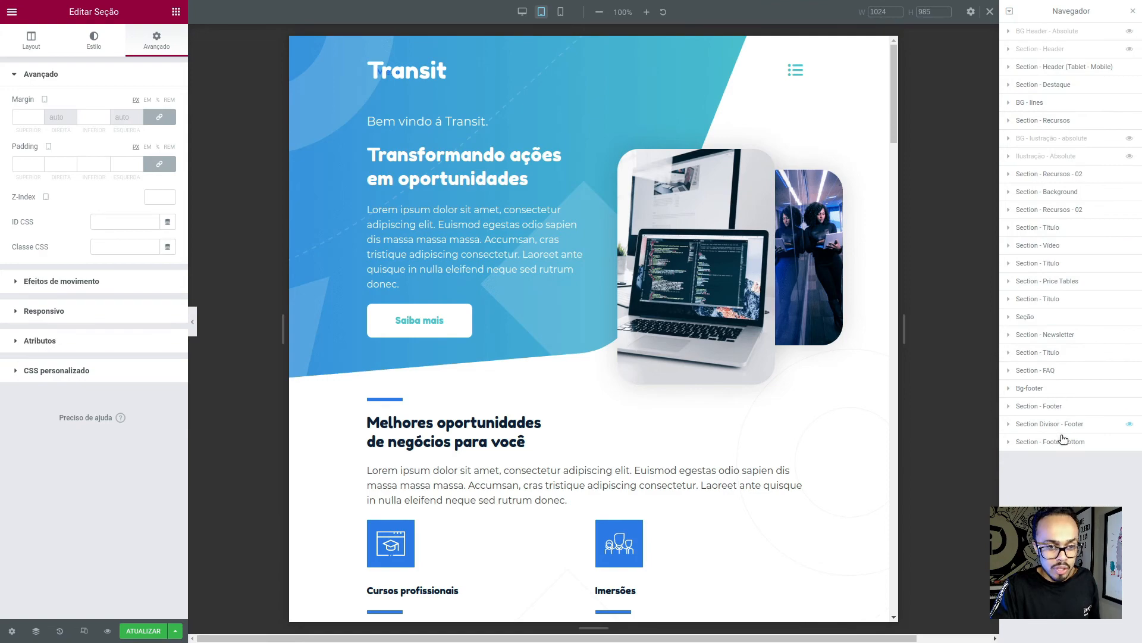
Set the Bg-footer section's content width to 768 and shift its blue shape slightly rightward behind the Transit contact details
click(1065, 425)
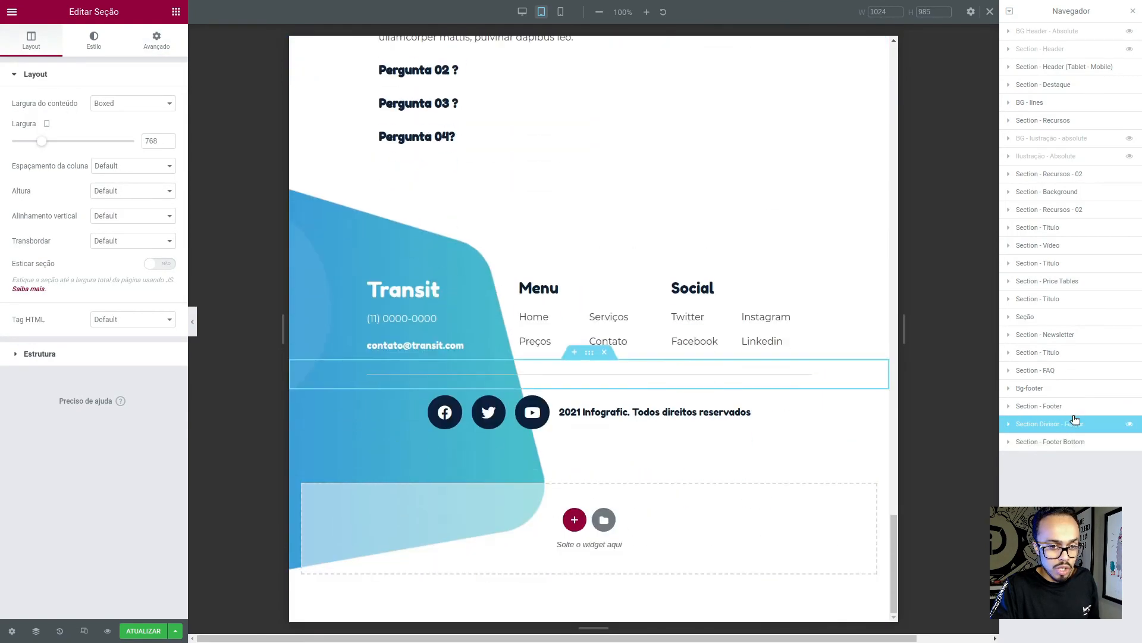
click(1073, 407)
click(1065, 388)
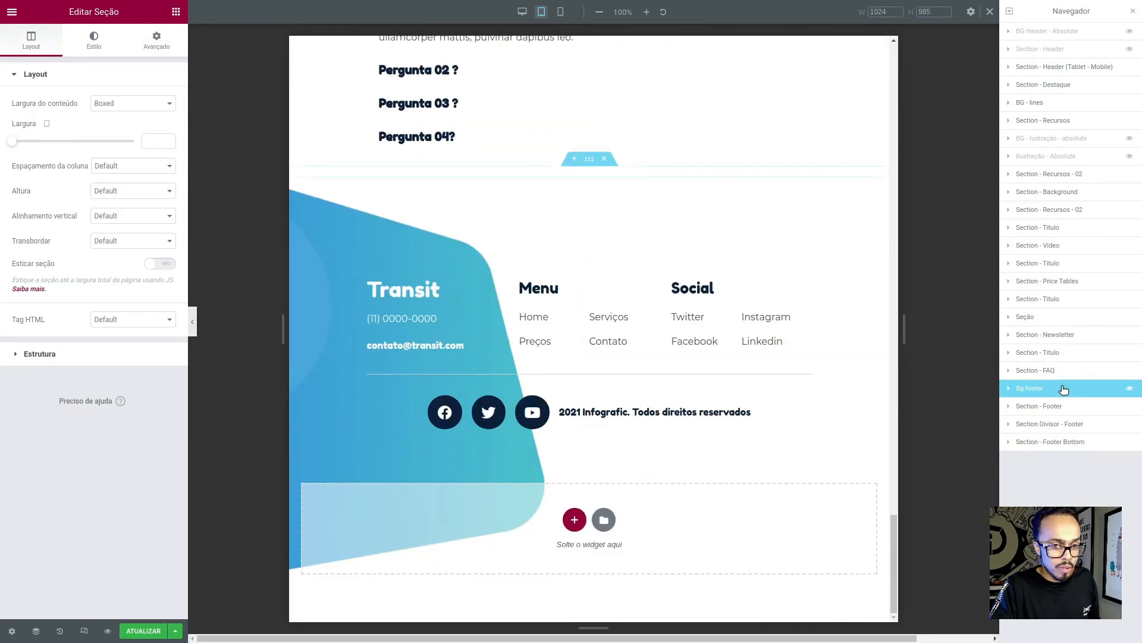
click(153, 39)
click(37, 45)
click(156, 143)
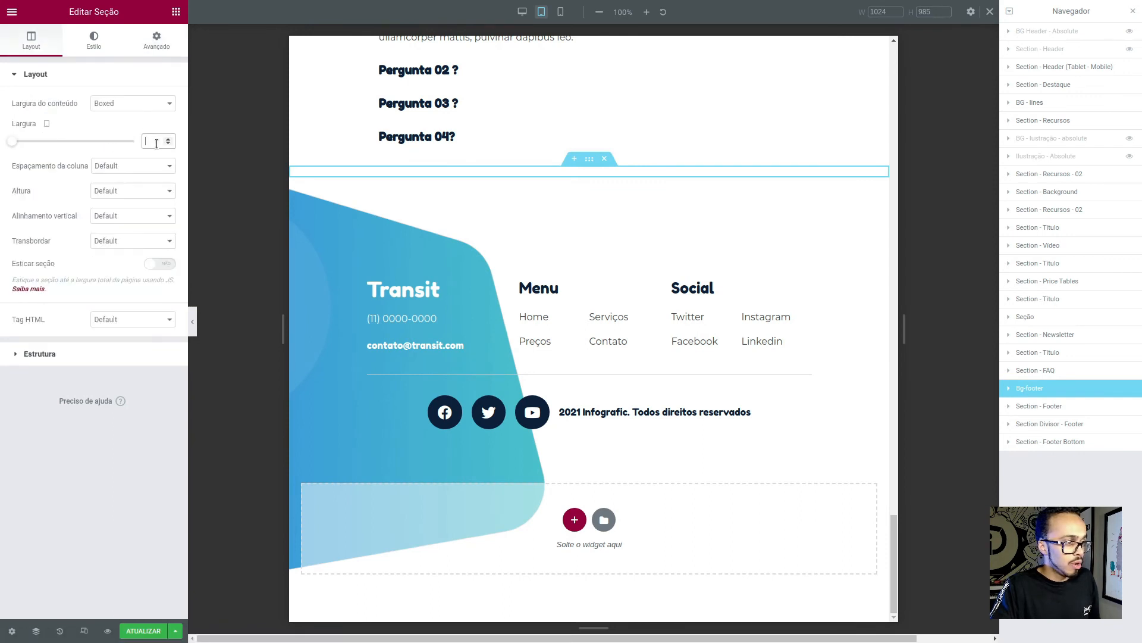
text(768)
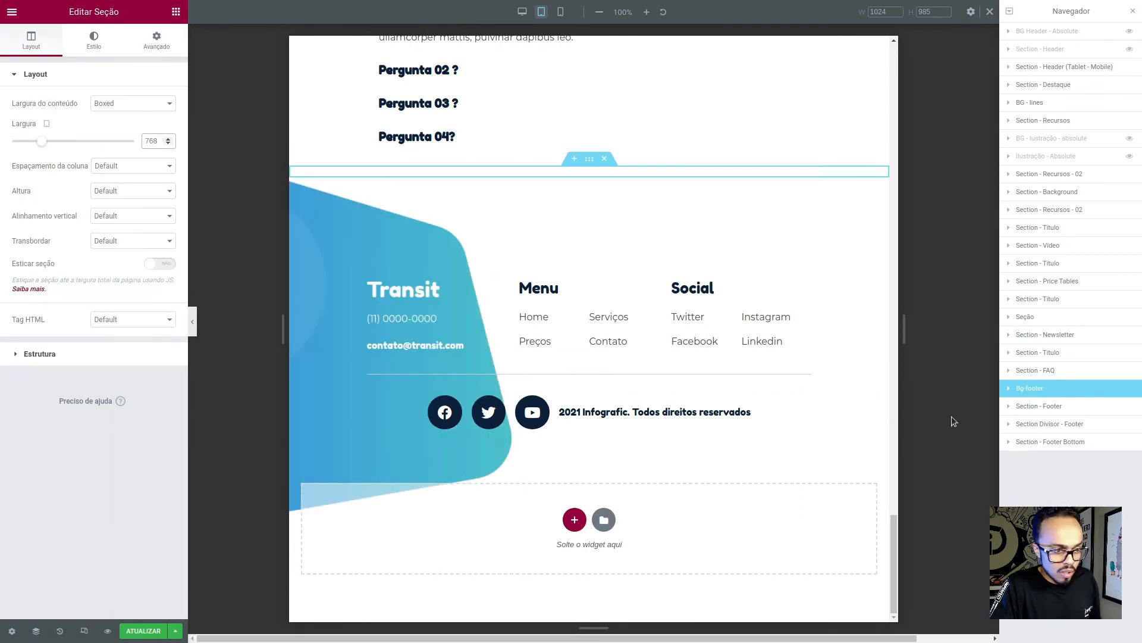
click(387, 442)
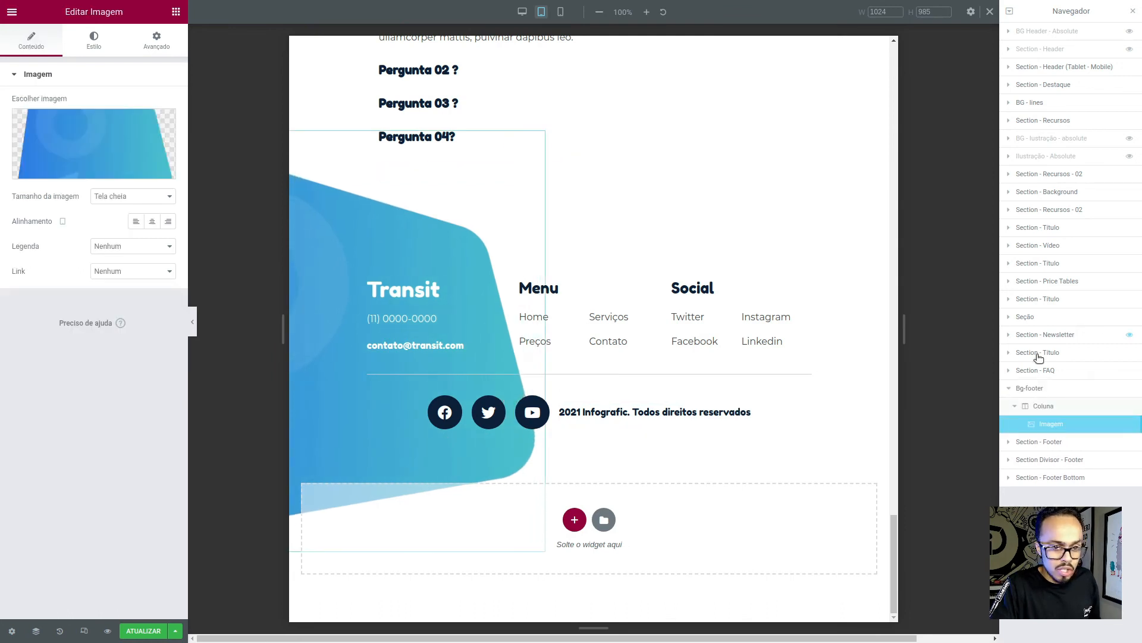
Collapse the Bg-footer section in the navigator and rename the client logo carousel's section as Section - Clientes
click(1083, 192)
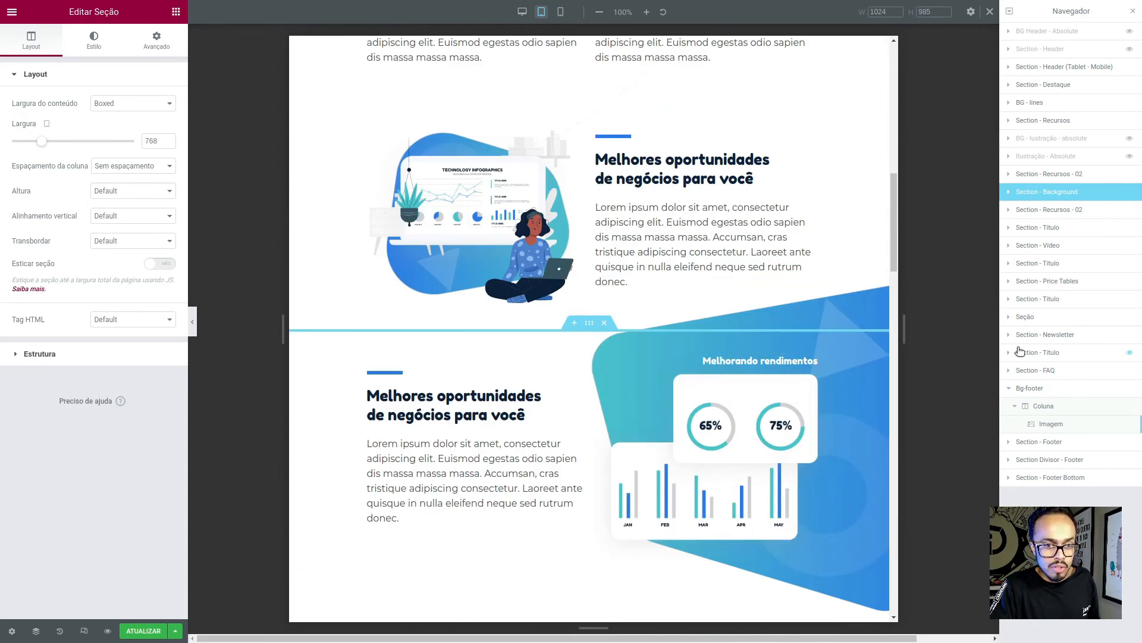
click(1009, 388)
click(1031, 320)
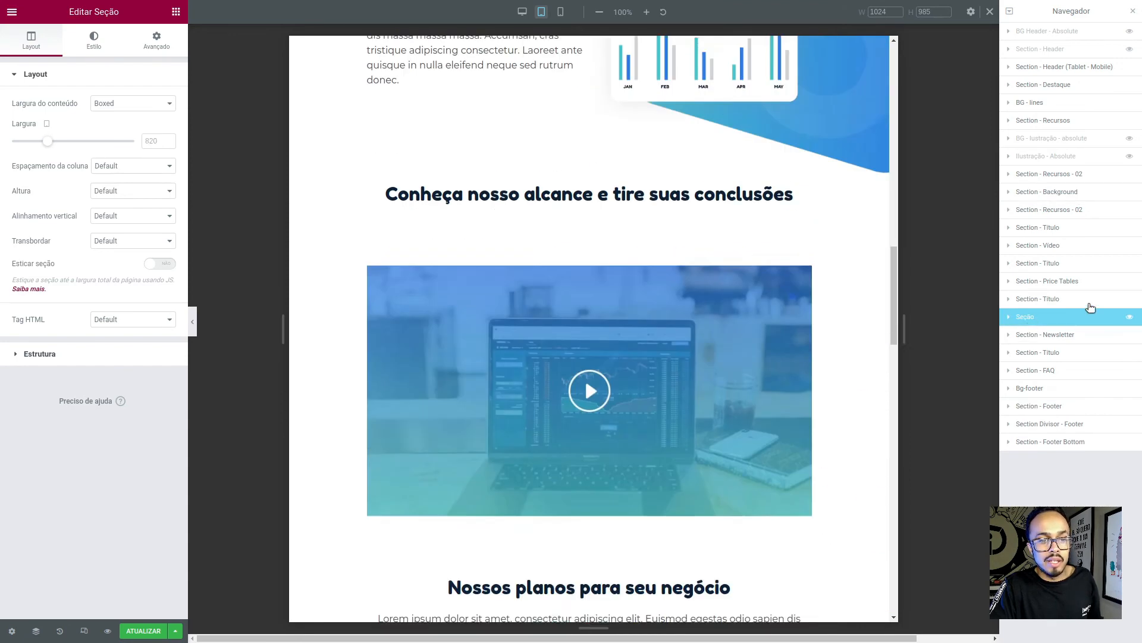
double_click(1026, 320)
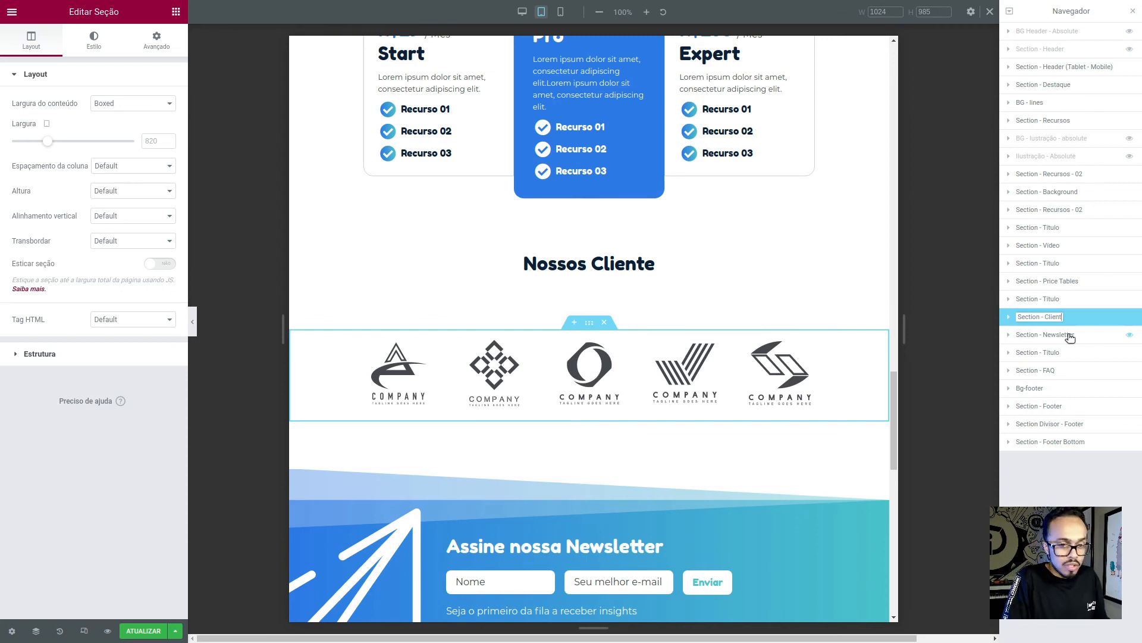
key(Return)
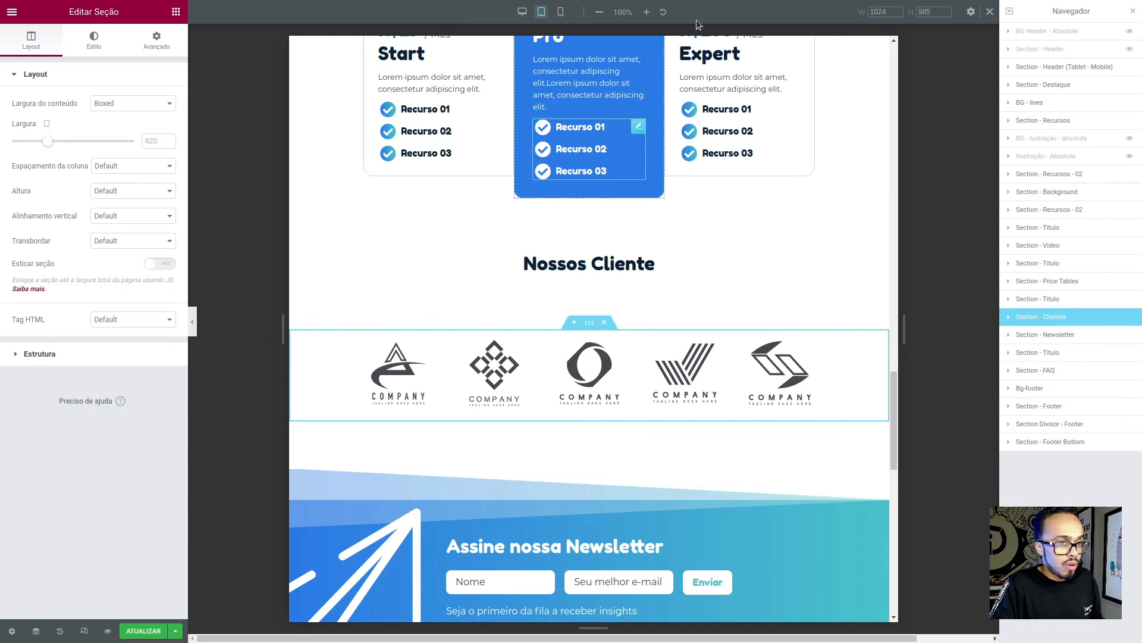
Preview the page at a width of 768 and check the charts section's background shape and the page top
click(192, 321)
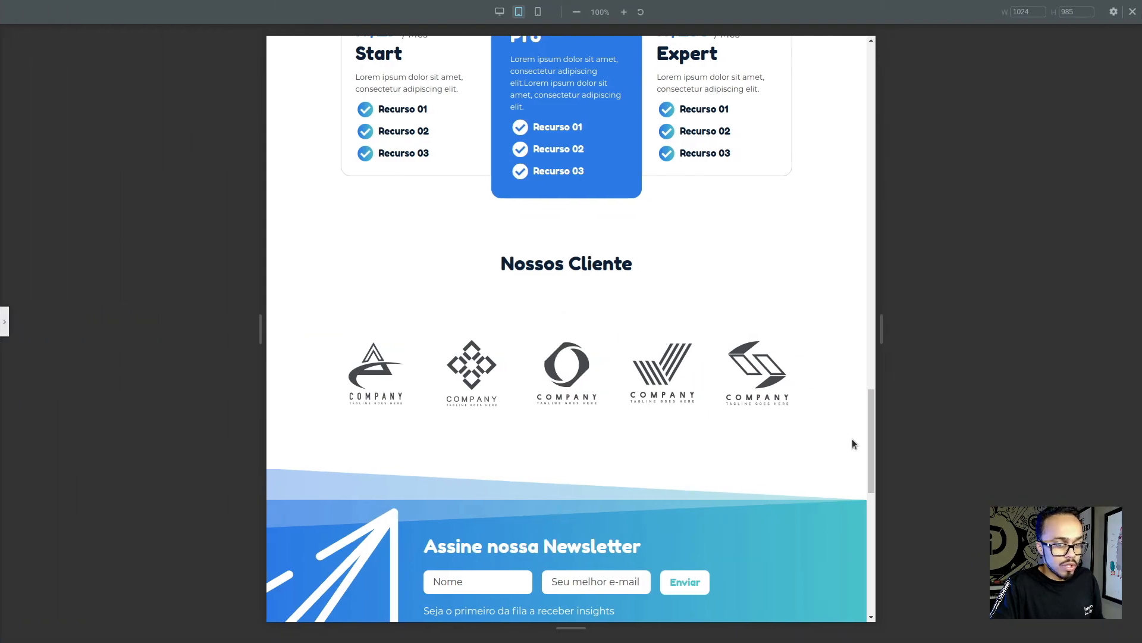
drag(870, 443, 870, 216)
double_click(1024, 12)
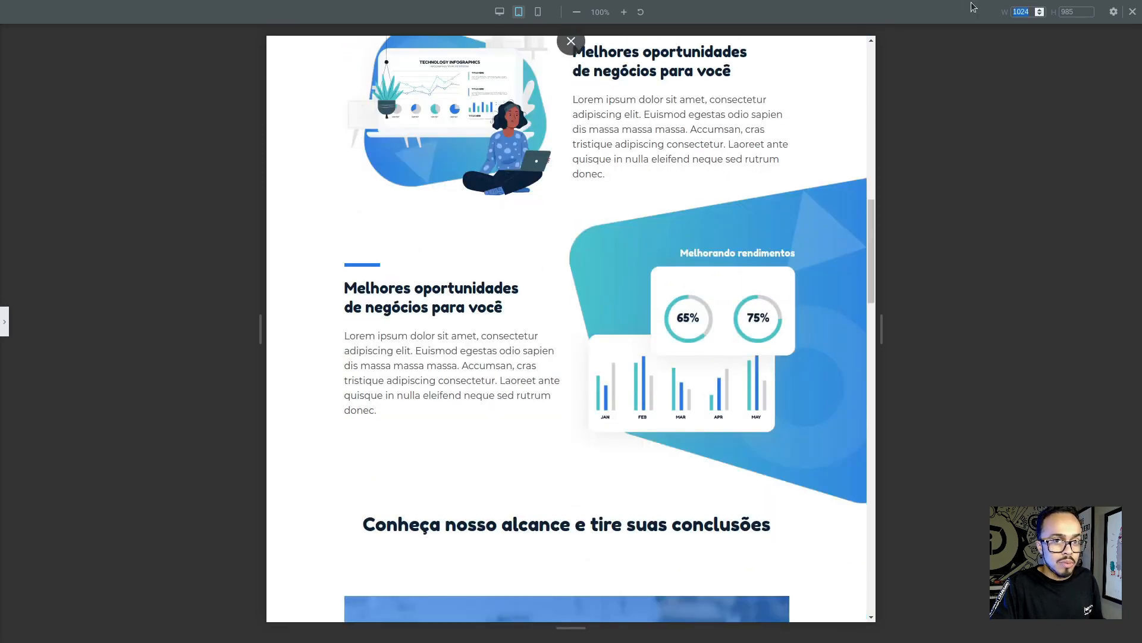
text(768)
key(Return)
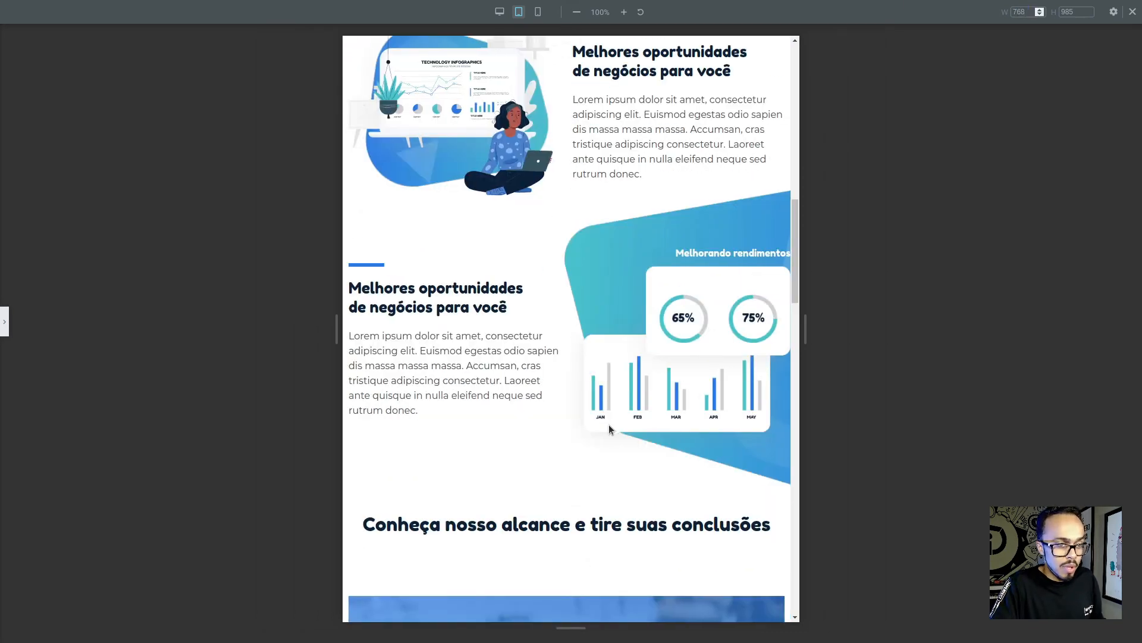
drag(795, 235, 792, 53)
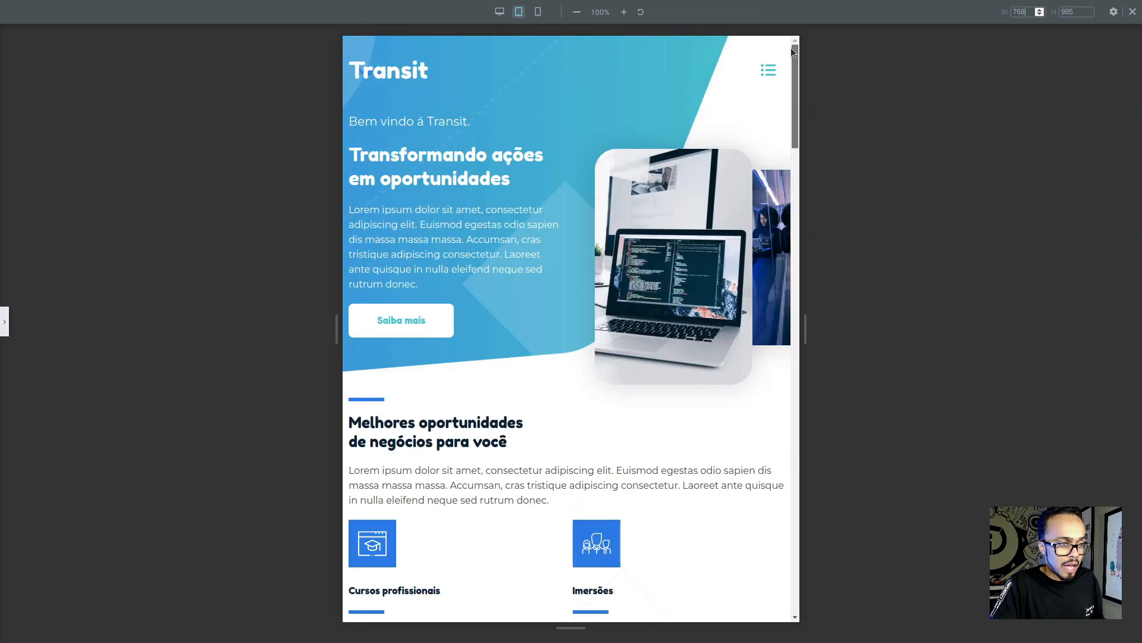
Set the tablet preview width back to 1024 to check the header and hero section
double_click(1031, 15)
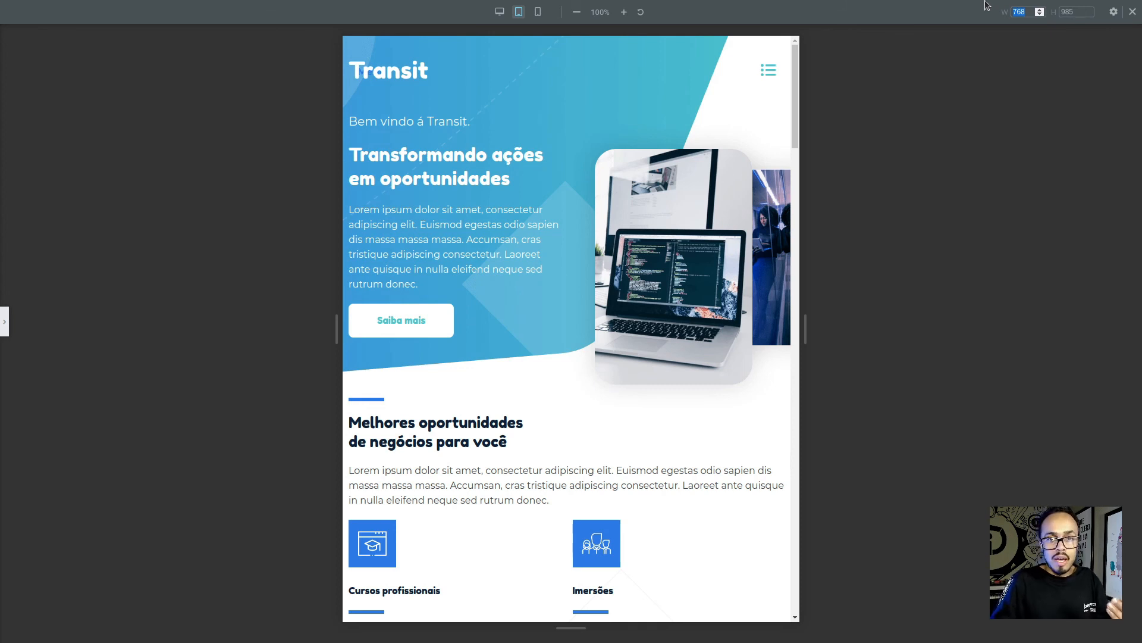
text(1024)
key(Return)
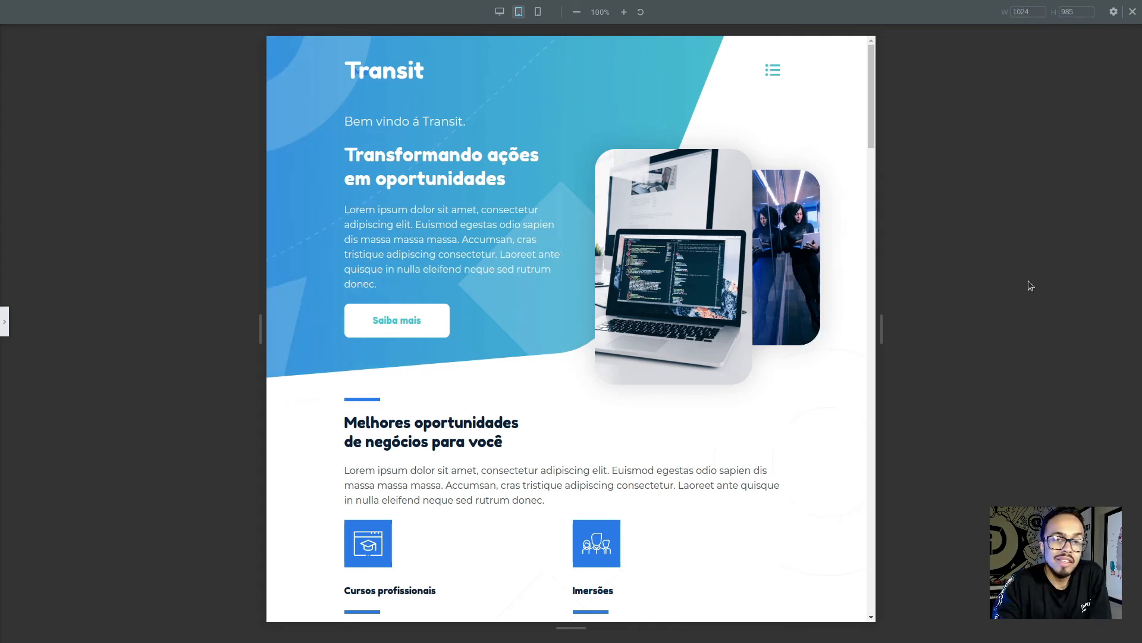
Switch the responsive preview to mobile and check the page from the client logos and newsletter up to the hero section
click(540, 12)
scroll(753, 150, down, 15)
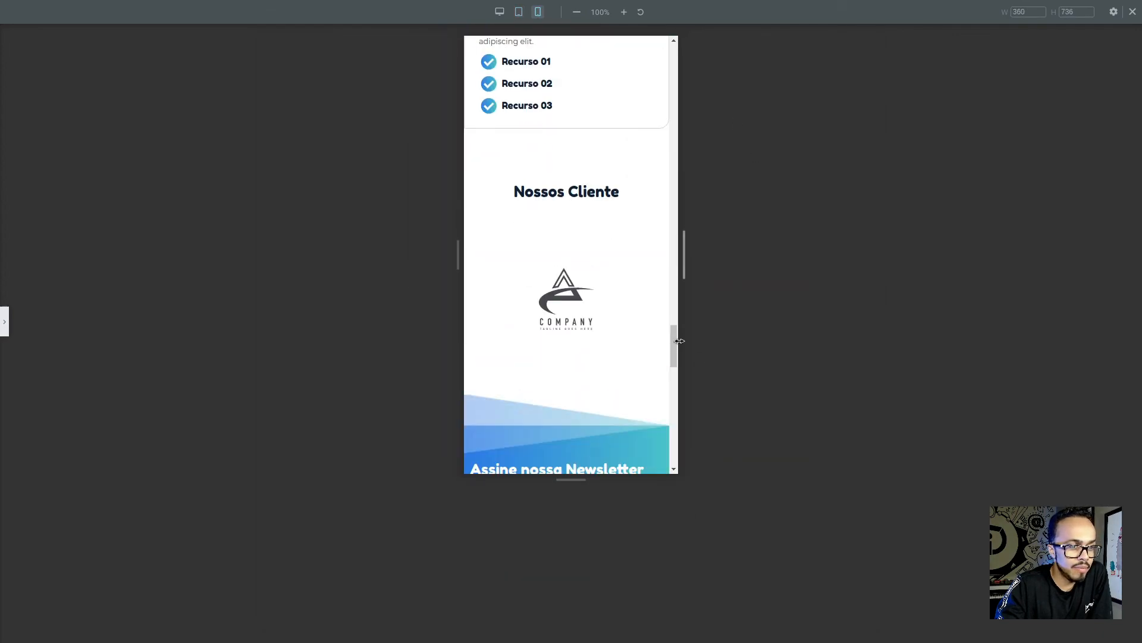
drag(679, 341, 669, 26)
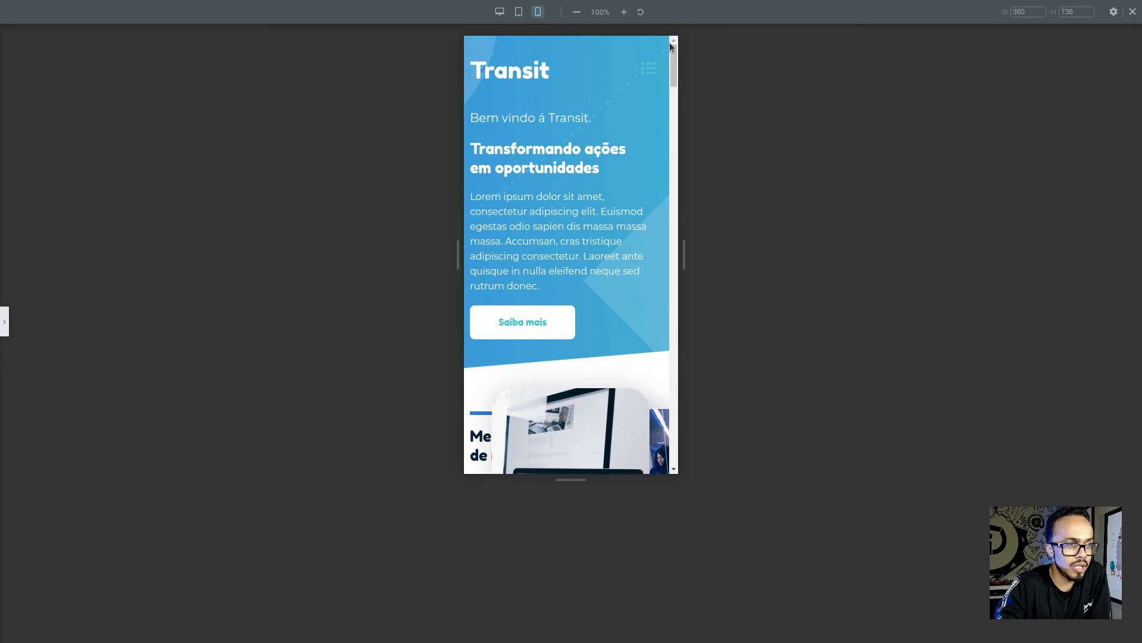
Switch to the Figma design and examine the Mobile frame's layout, from the resource list up to the header and hero
key(Escape)
scroll(615, 334, down, 10)
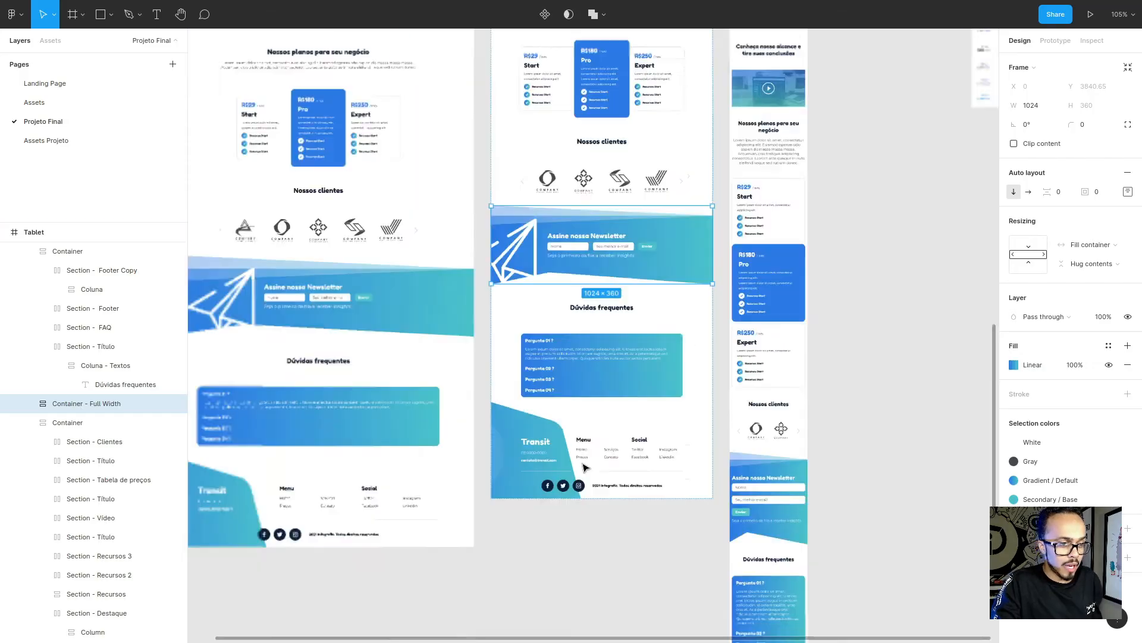
scroll(682, 233, up, 10)
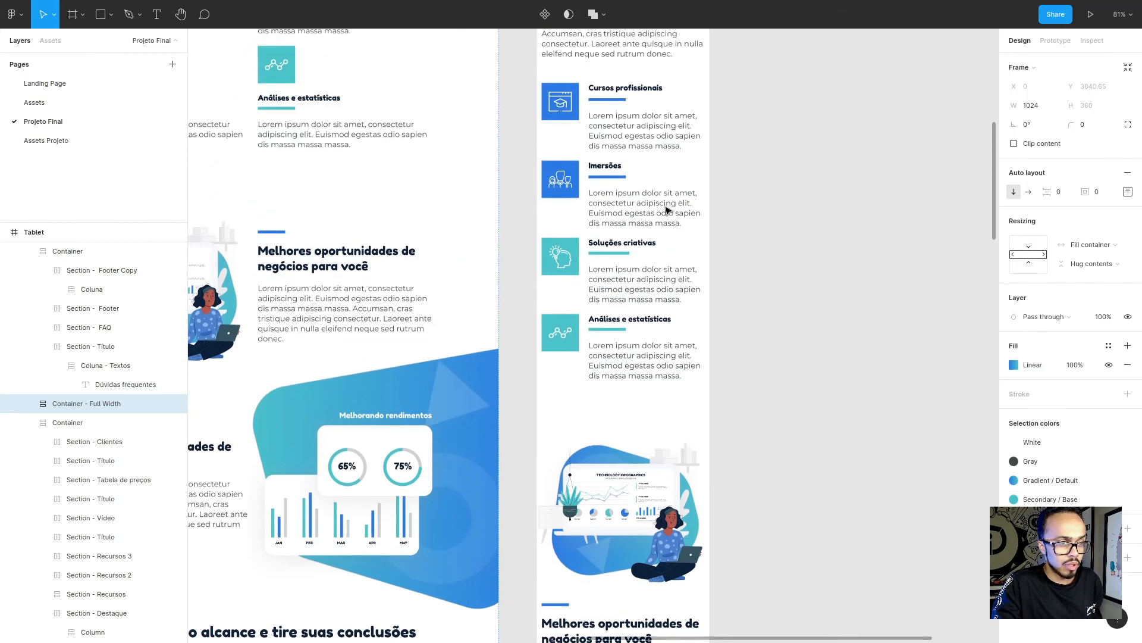
scroll(677, 243, up, 5)
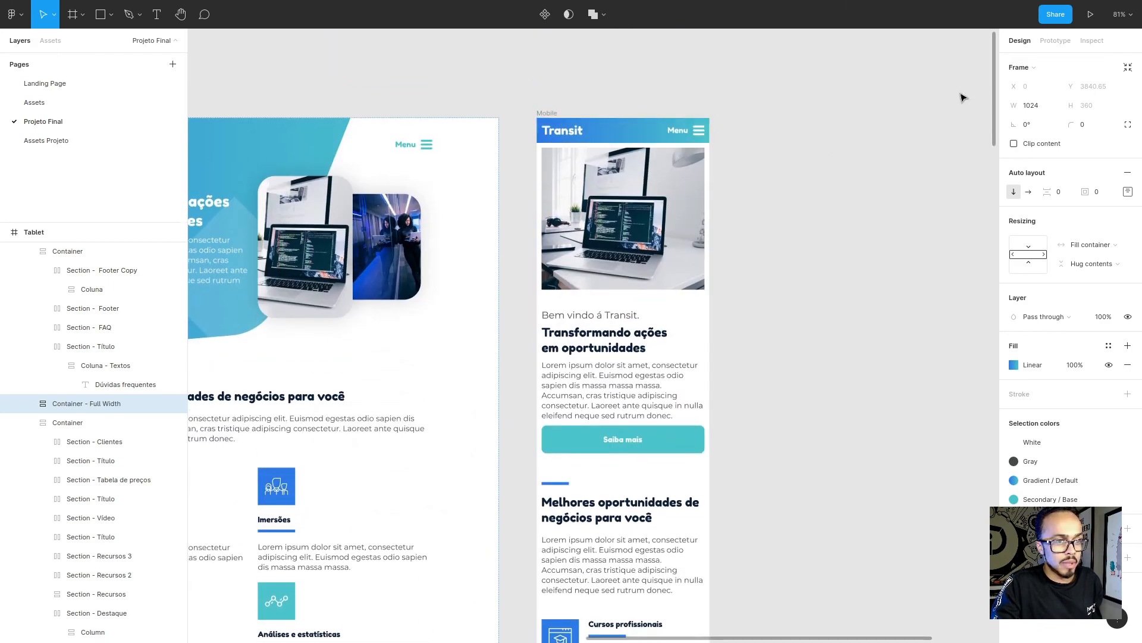
drag(998, 78, 936, 80)
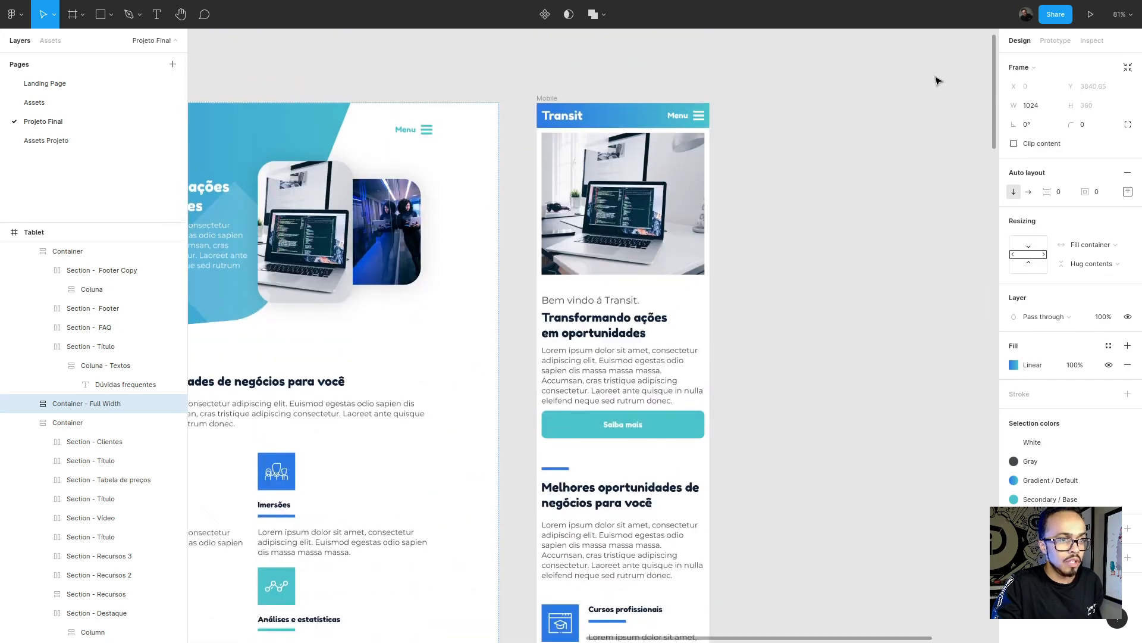